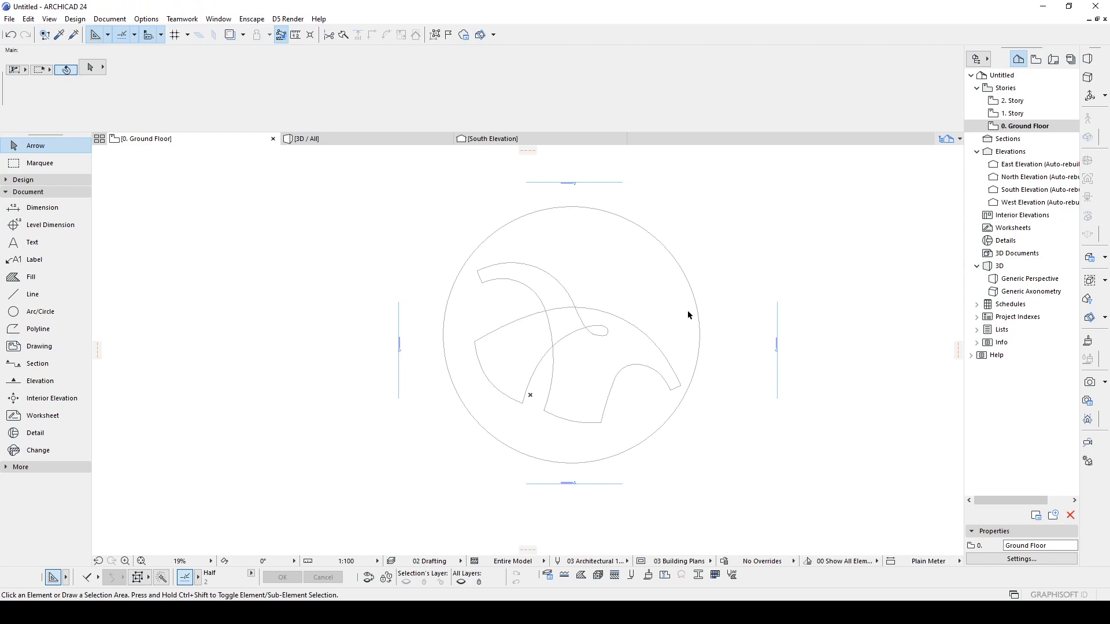
Examine the overlapping splines and the outer circle that make up the ground floor outline
{"action": "scroll", "coordinate": [688, 315], "scroll_direction": "up", "scroll_amount": 2}
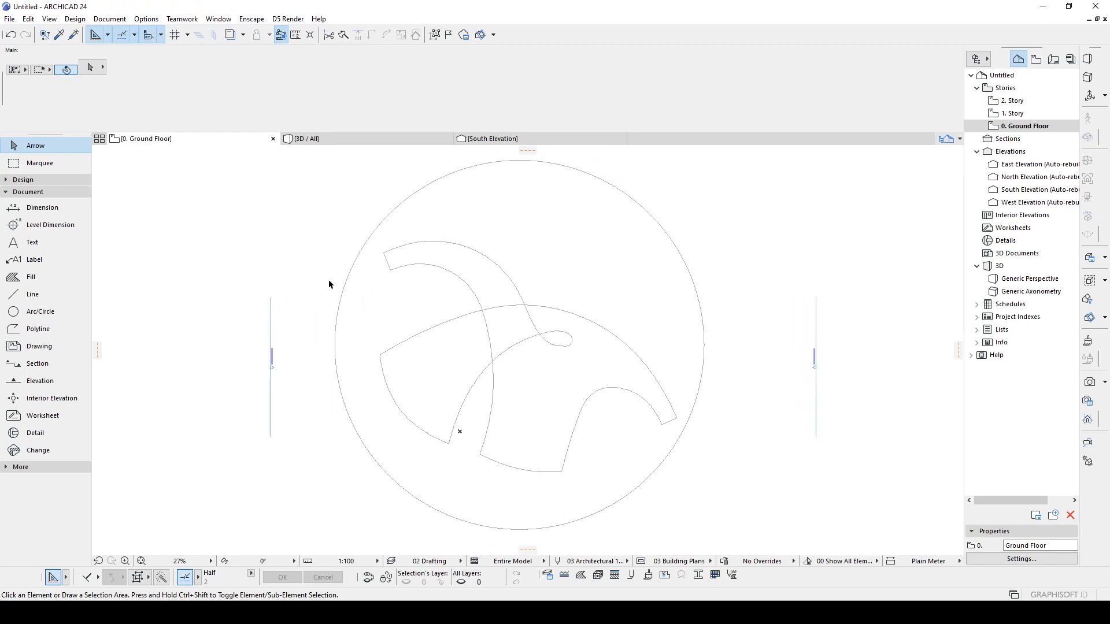
{"action": "left_click", "coordinate": [516, 306]}
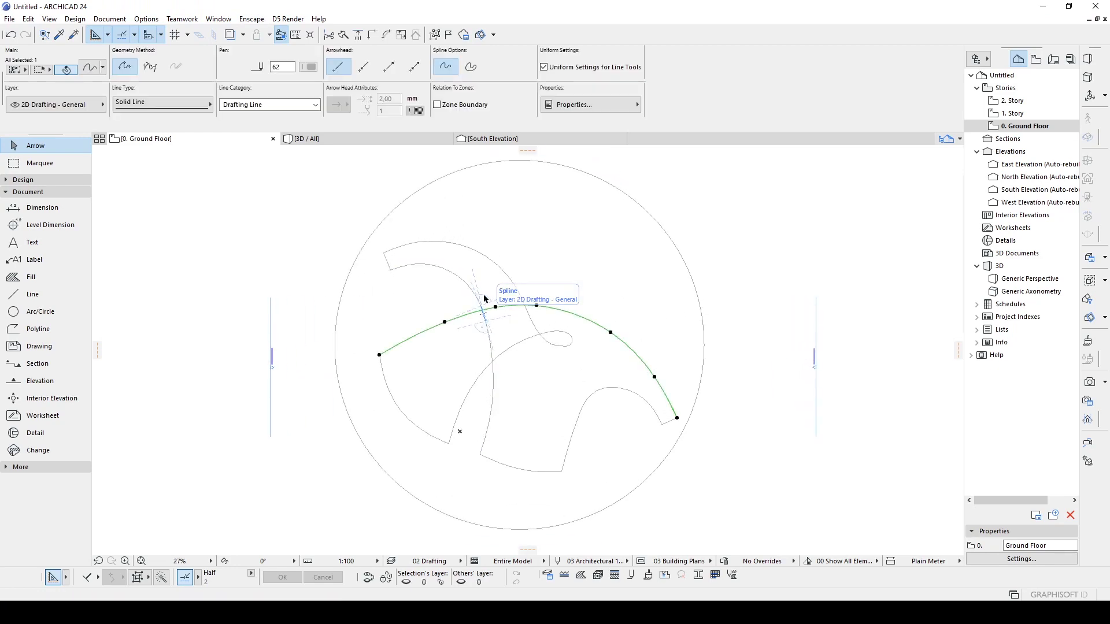
{"action": "scroll", "coordinate": [467, 315], "scroll_direction": "up", "scroll_amount": 3}
{"action": "left_click", "coordinate": [471, 265]}
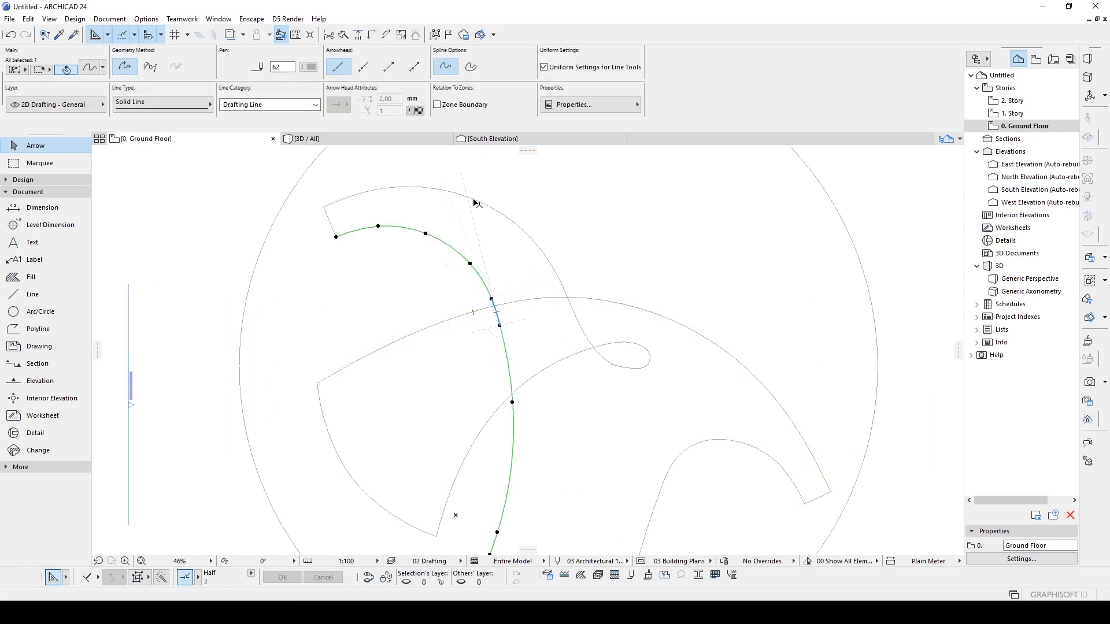
{"action": "scroll", "coordinate": [591, 241], "scroll_direction": "down", "scroll_amount": 3}
{"action": "left_click", "coordinate": [665, 238]}
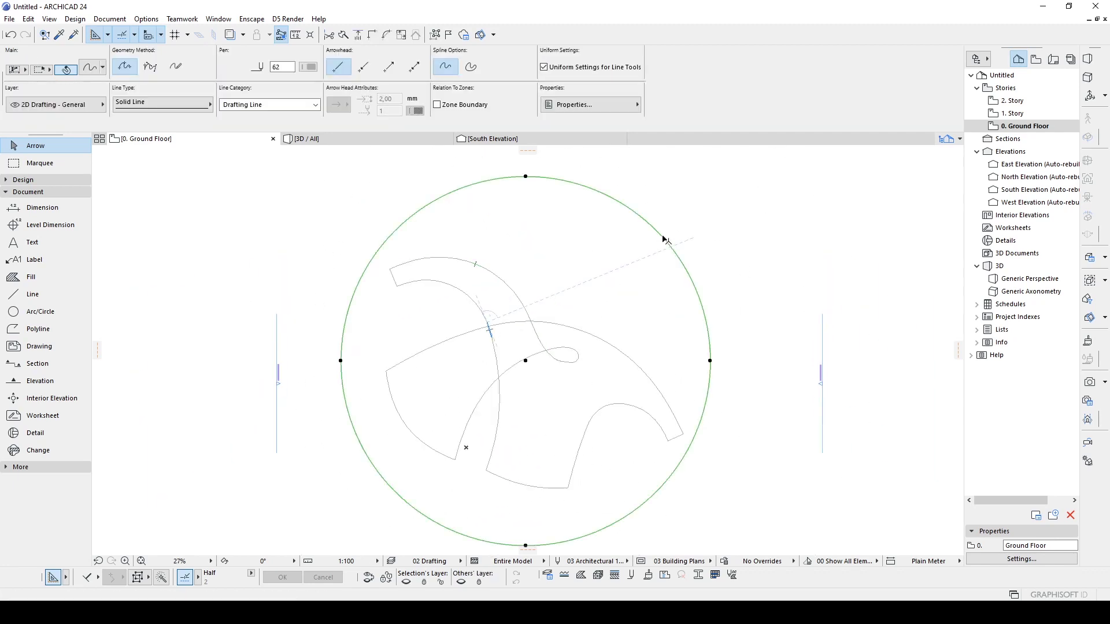
{"action": "middle_click_drag", "start_coordinate": [635, 425], "coordinate": [653, 340]}
{"action": "scroll", "coordinate": [654, 340], "scroll_direction": "down", "scroll_amount": 1}
{"action": "middle_click_drag", "start_coordinate": [595, 291], "coordinate": [587, 337]}
{"action": "key", "text": "Escape"}
{"action": "scroll", "coordinate": [669, 349], "scroll_direction": "up", "scroll_amount": 3}
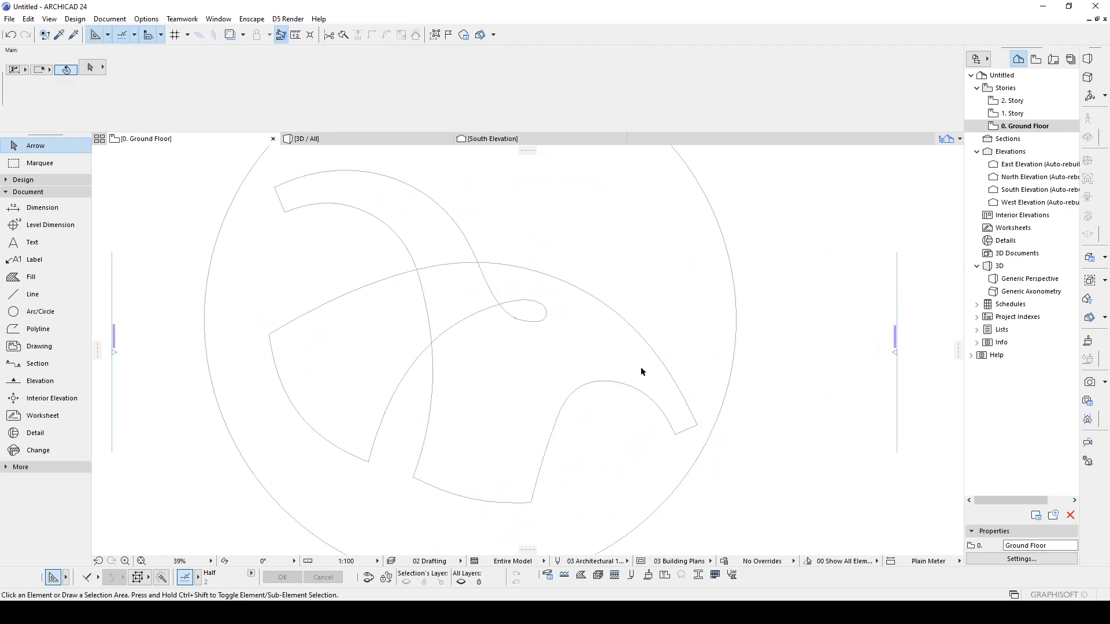
{"action": "scroll", "coordinate": [624, 283], "scroll_direction": "down", "scroll_amount": 2}
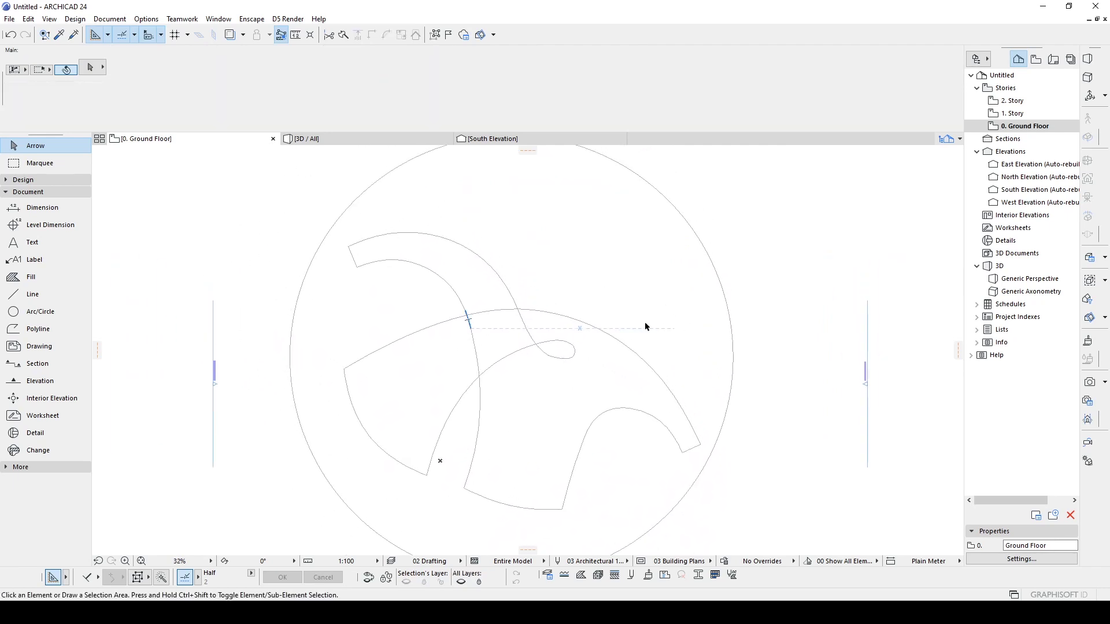
{"action": "scroll", "coordinate": [547, 324], "scroll_direction": "down", "scroll_amount": 2}
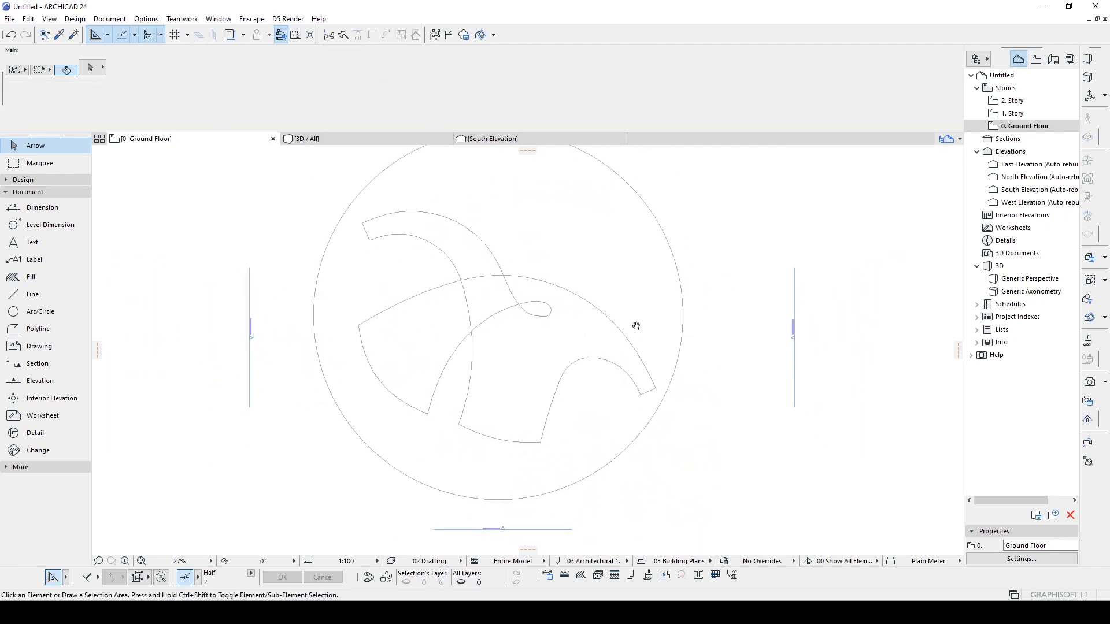
Draw a straight line about 11 m long from the underside of the small loop to the start of the lower arch curve
{"action": "key", "text": "l"}
{"action": "scroll", "coordinate": [515, 332], "scroll_direction": "up", "scroll_amount": 4}
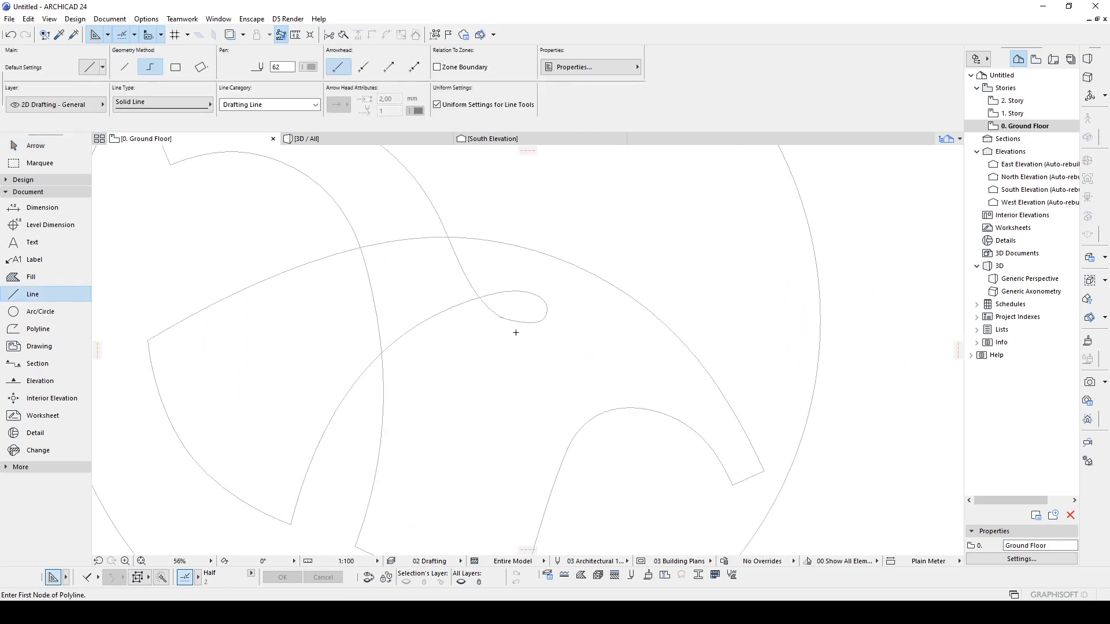
{"action": "scroll", "coordinate": [504, 322], "scroll_direction": "up", "scroll_amount": 5}
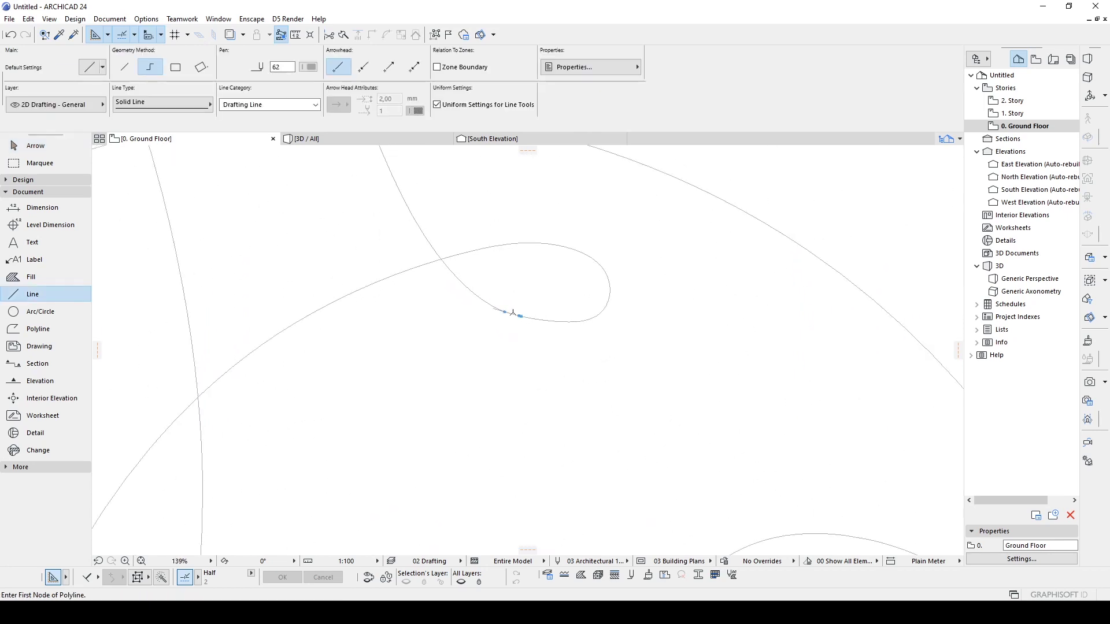
{"action": "scroll", "coordinate": [520, 314], "scroll_direction": "down", "scroll_amount": 3}
{"action": "left_click", "coordinate": [521, 316]}
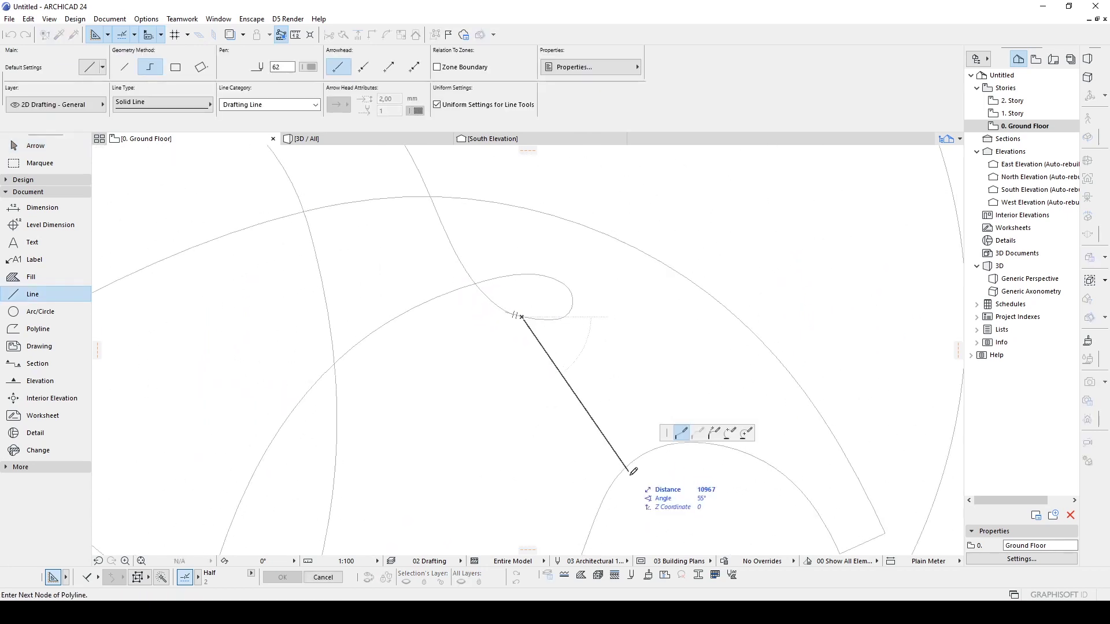
{"action": "double_click", "coordinate": [616, 478]}
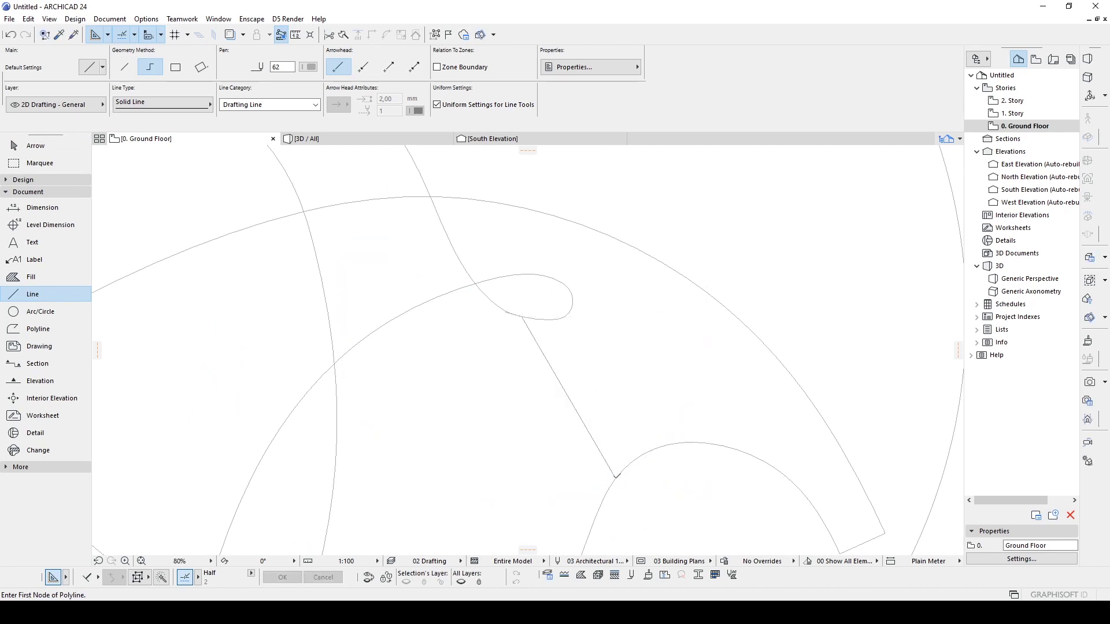
{"action": "key", "text": "Escape"}
{"action": "scroll", "coordinate": [501, 314], "scroll_direction": "up", "scroll_amount": 5}
{"action": "scroll", "coordinate": [517, 319], "scroll_direction": "down", "scroll_amount": 8}
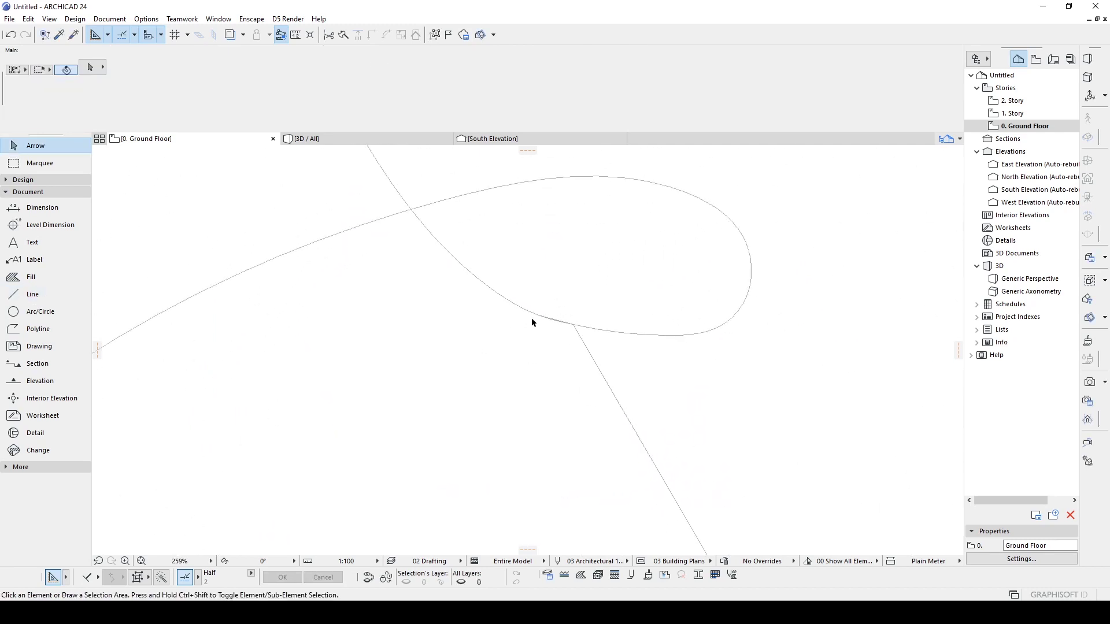
Activate the Mesh tool with the polygonal geometry method
{"action": "scroll", "coordinate": [554, 338], "scroll_direction": "down", "scroll_amount": 2}
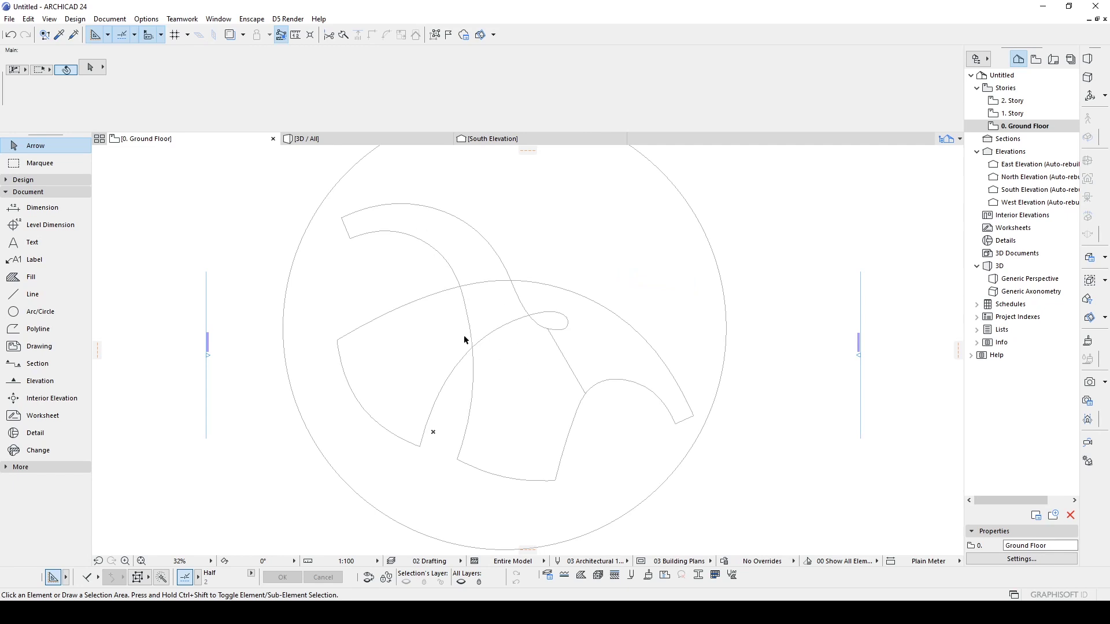
{"action": "middle_click_drag", "start_coordinate": [378, 357], "coordinate": [467, 376]}
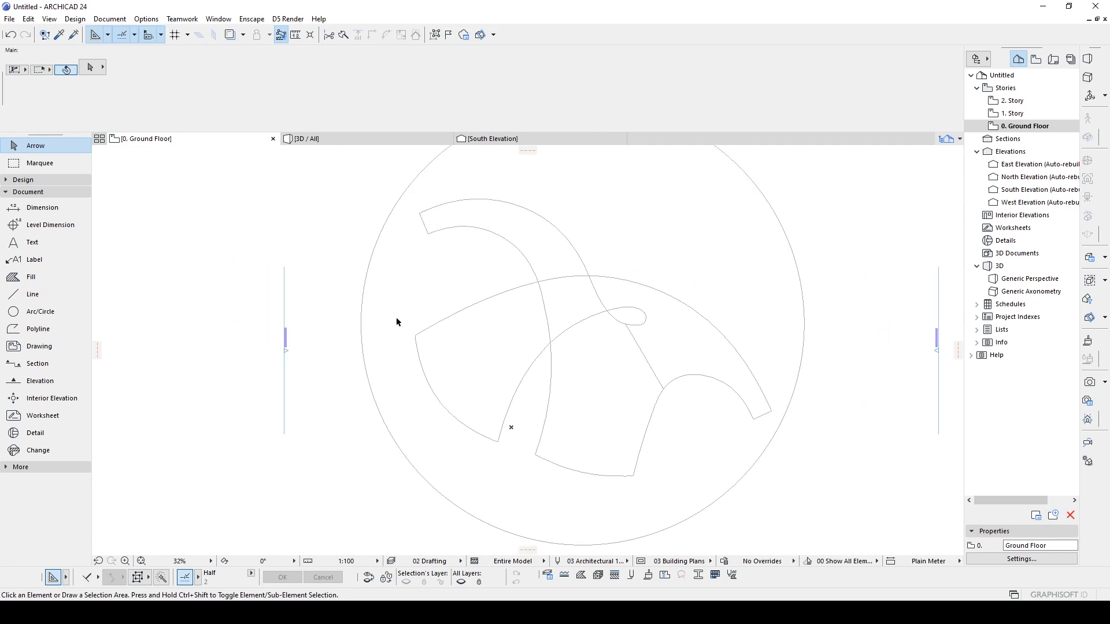
{"action": "left_click", "coordinate": [32, 181]}
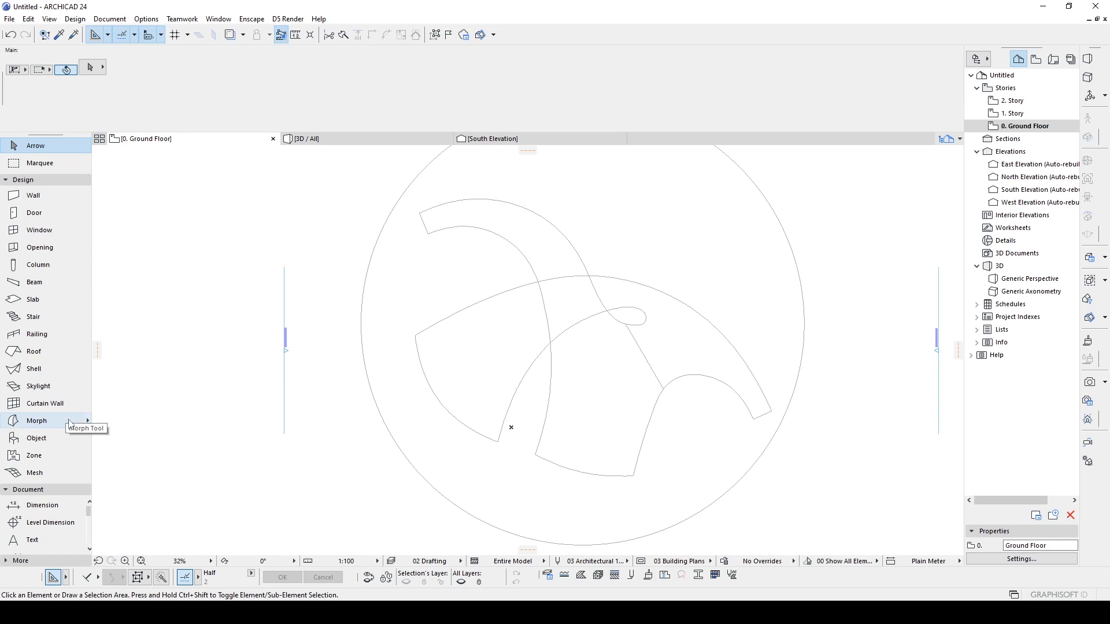
{"action": "left_click", "coordinate": [30, 475]}
{"action": "scroll", "coordinate": [246, 414], "scroll_direction": "down", "scroll_amount": 2}
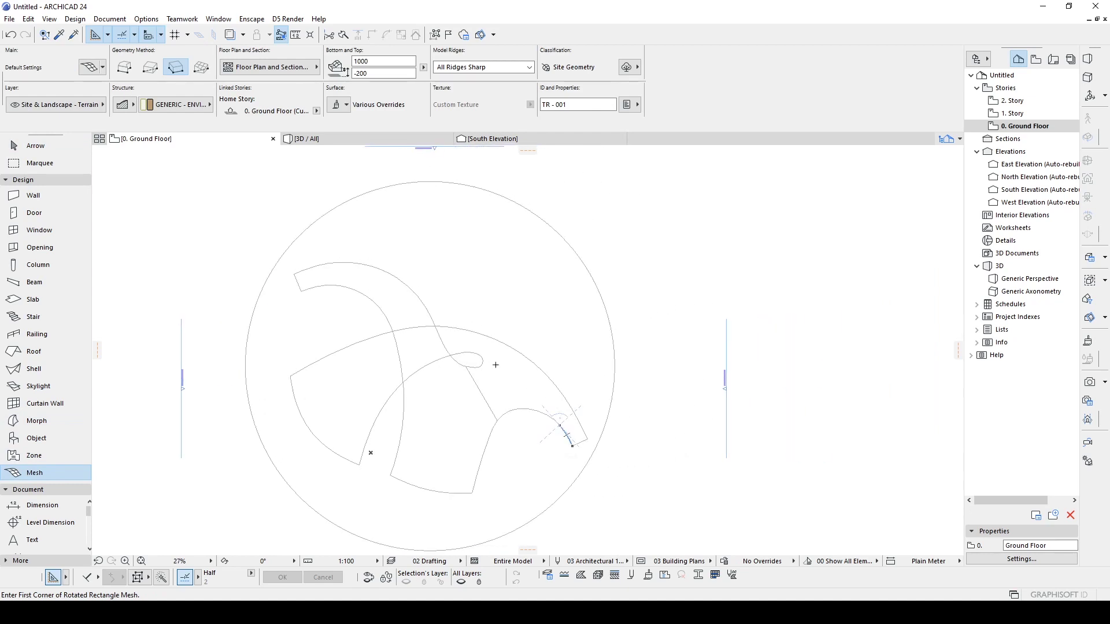
{"action": "middle_click_drag", "start_coordinate": [403, 366], "coordinate": [425, 316]}
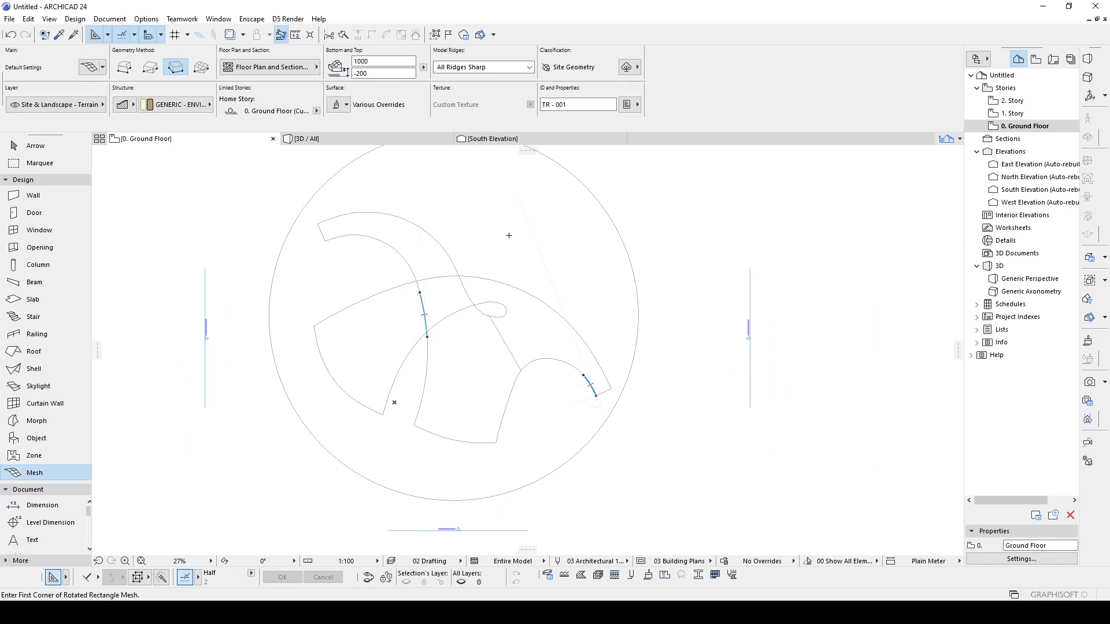
{"action": "left_click", "coordinate": [124, 68]}
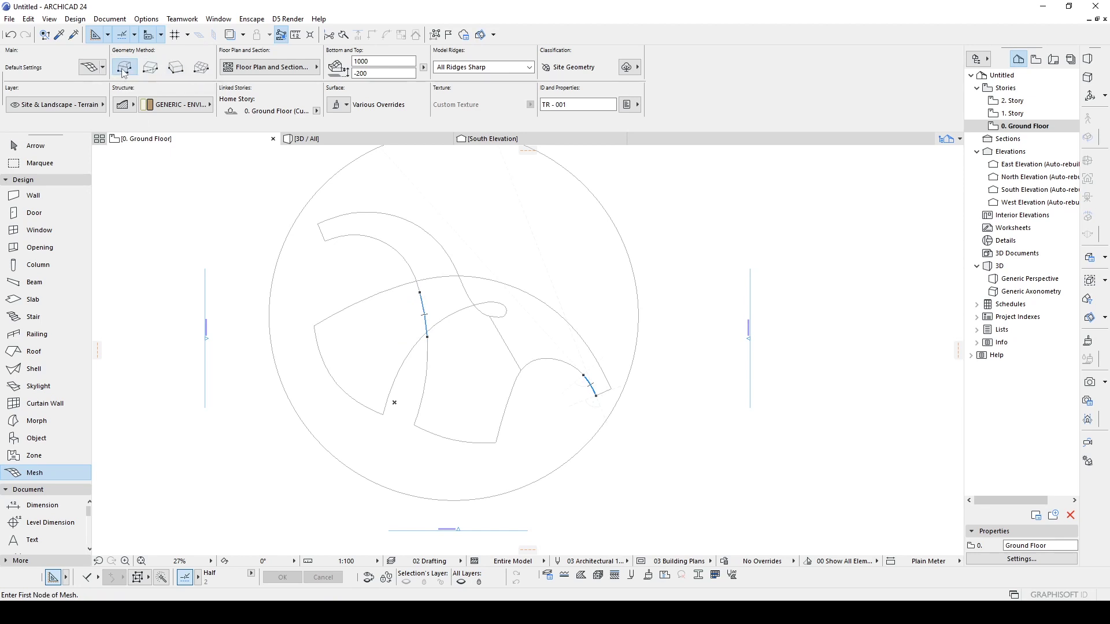
{"action": "scroll", "coordinate": [295, 306], "scroll_direction": "up", "scroll_amount": 4}
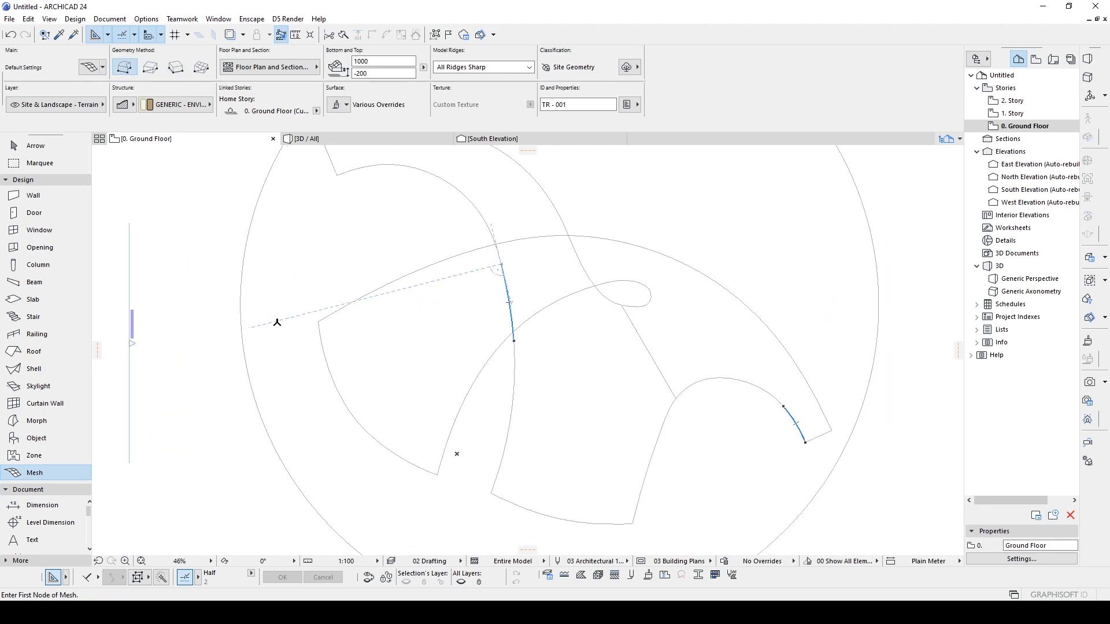
{"action": "scroll", "coordinate": [364, 352], "scroll_direction": "up", "scroll_amount": 2}
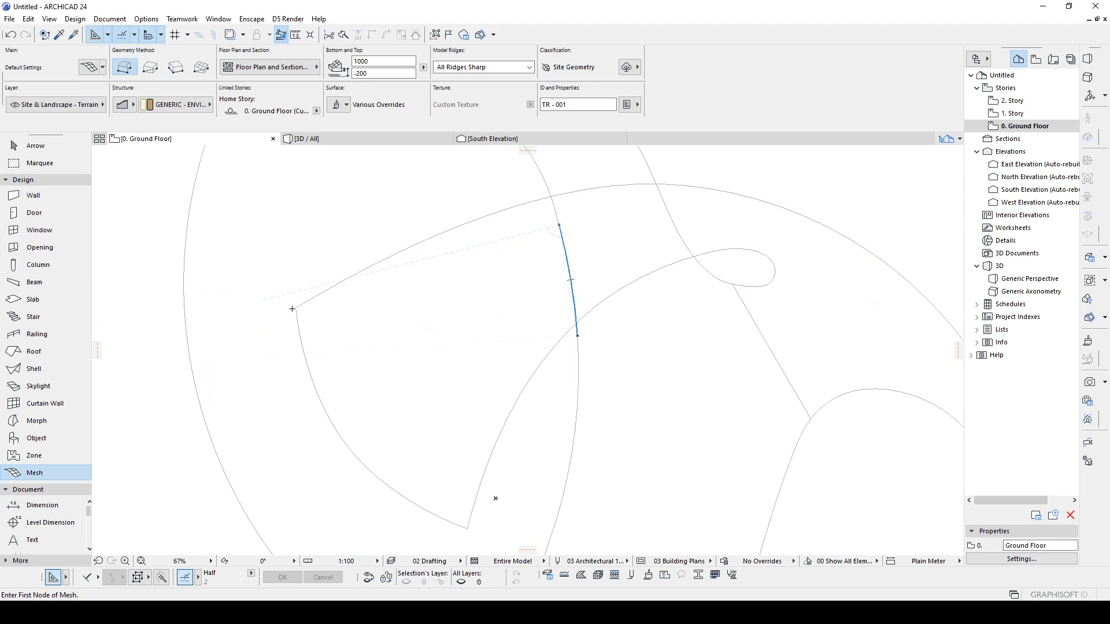
{"action": "left_click", "coordinate": [296, 309]}
{"action": "middle_click_drag", "start_coordinate": [437, 229], "coordinate": [365, 301]}
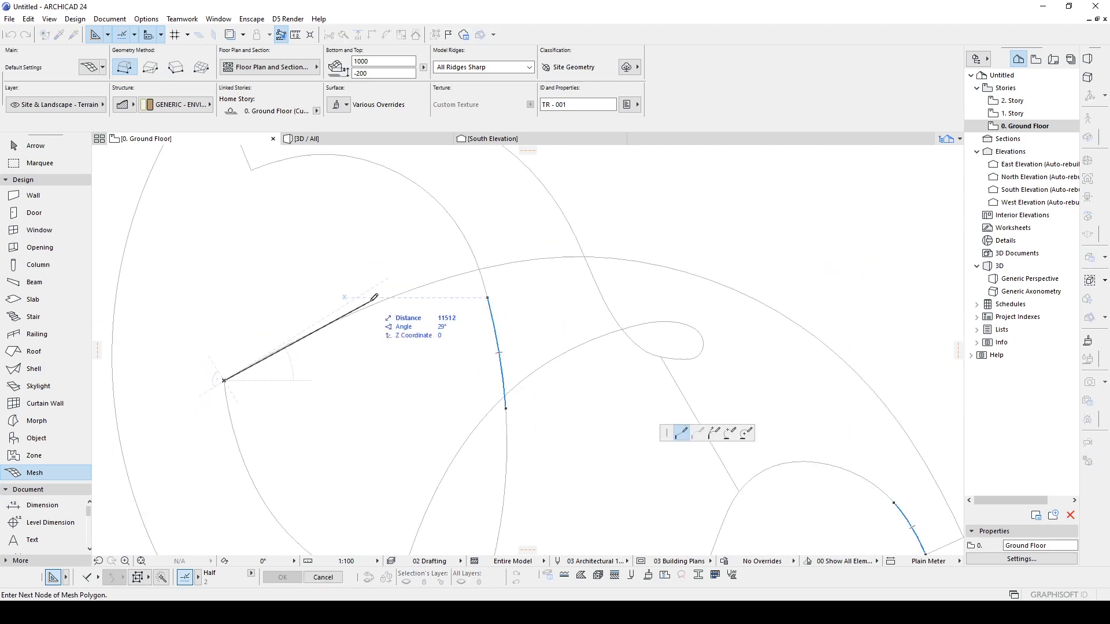
{"action": "left_click", "coordinate": [353, 313]}
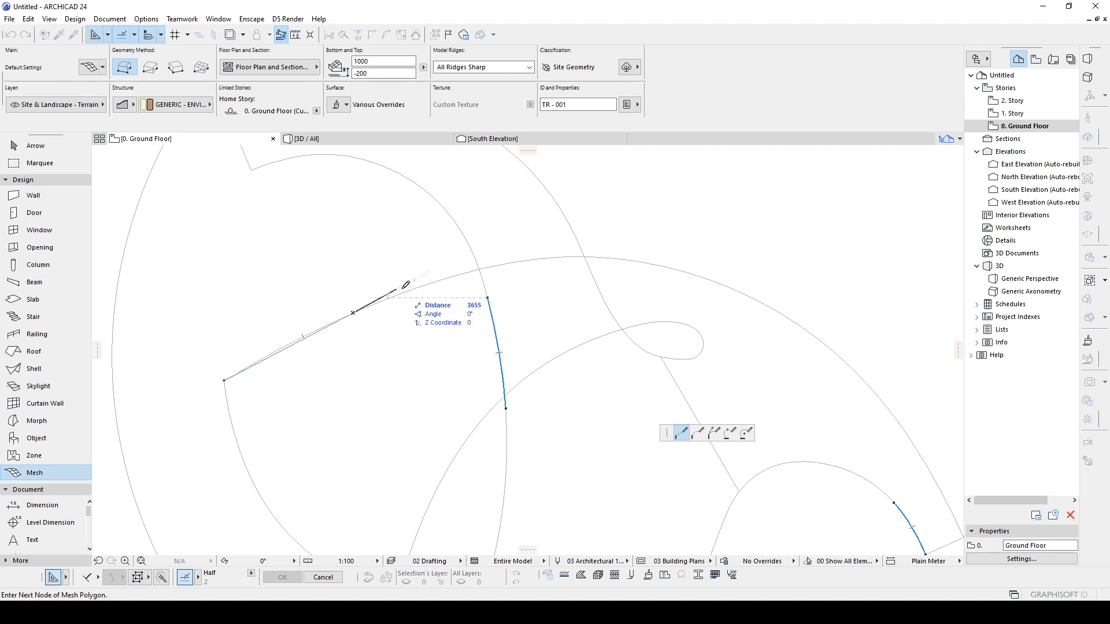
{"action": "left_click", "coordinate": [417, 287]}
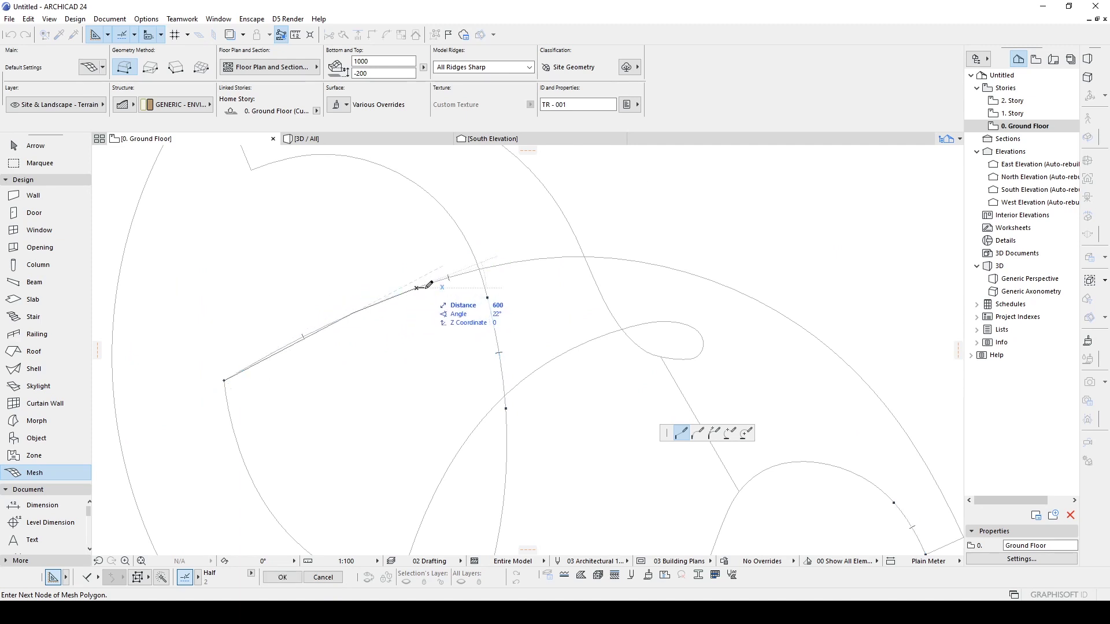
{"action": "key", "text": "Escape"}
Create a mesh by tracing the closed outline of the overlapping curves with the Magic Wand
{"action": "scroll", "coordinate": [423, 287], "scroll_direction": "down", "scroll_amount": 4}
{"action": "middle_click_drag", "start_coordinate": [409, 329], "coordinate": [406, 314]}
{"action": "scroll", "coordinate": [407, 312], "scroll_direction": "up", "scroll_amount": 3}
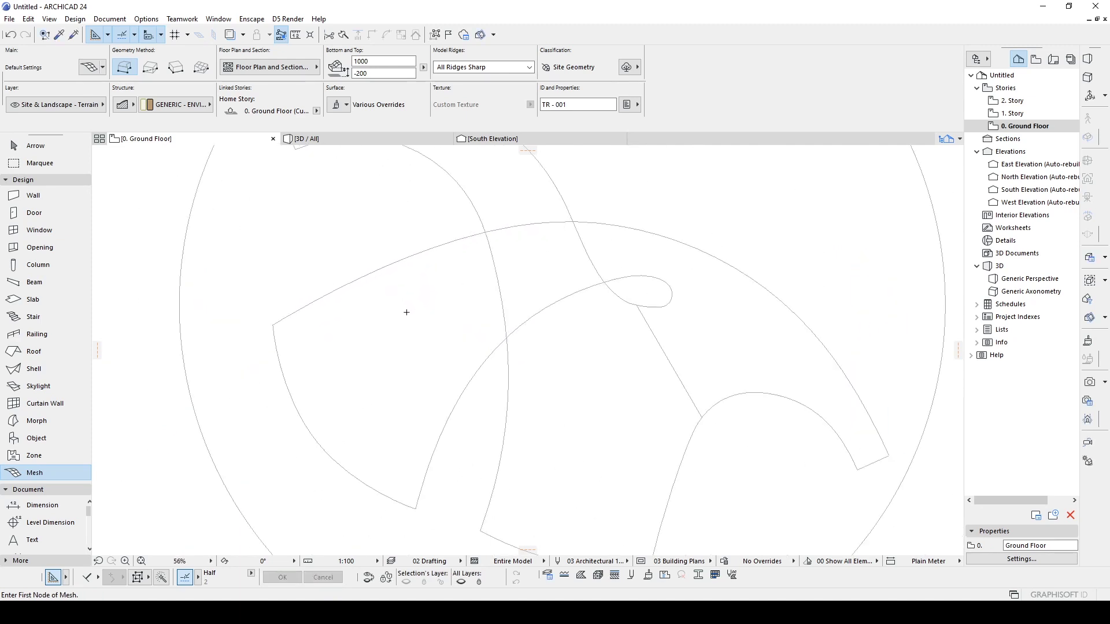
{"action": "scroll", "coordinate": [376, 308], "scroll_direction": "down", "scroll_amount": 2}
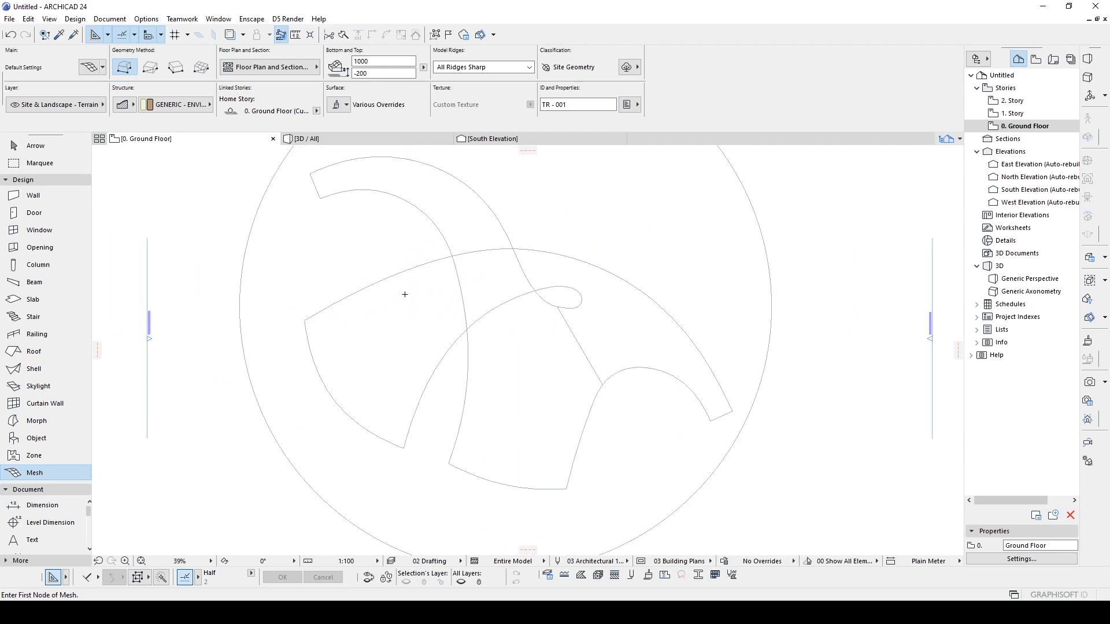
{"action": "left_click", "coordinate": [397, 310], "text": "shift"}
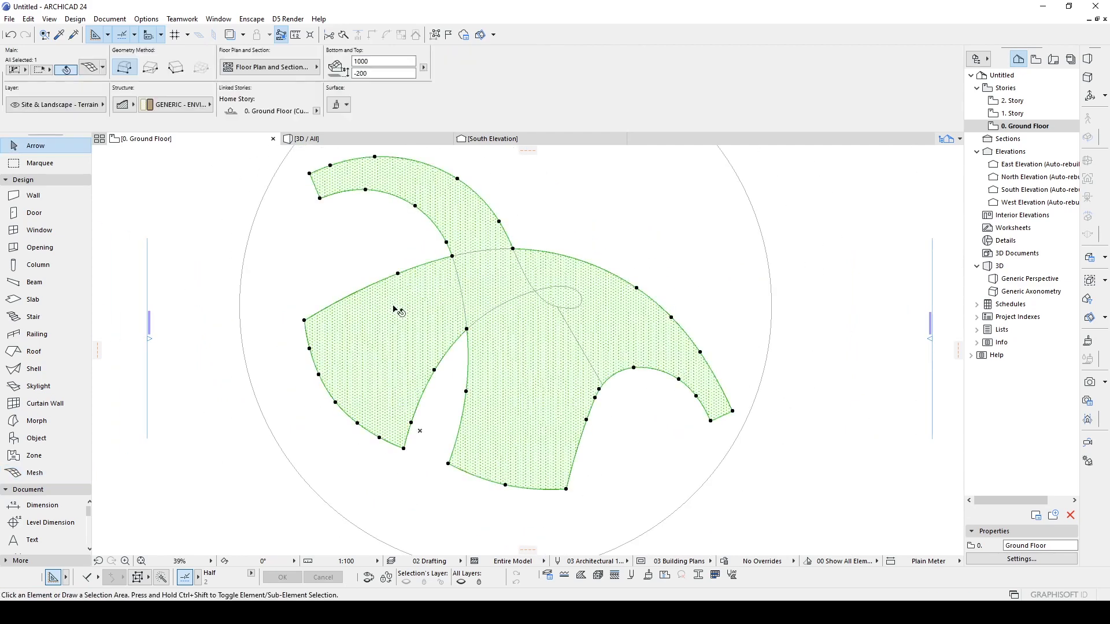
{"action": "scroll", "coordinate": [399, 312], "scroll_direction": "down", "scroll_amount": 2}
{"action": "scroll", "coordinate": [433, 298], "scroll_direction": "up", "scroll_amount": 3}
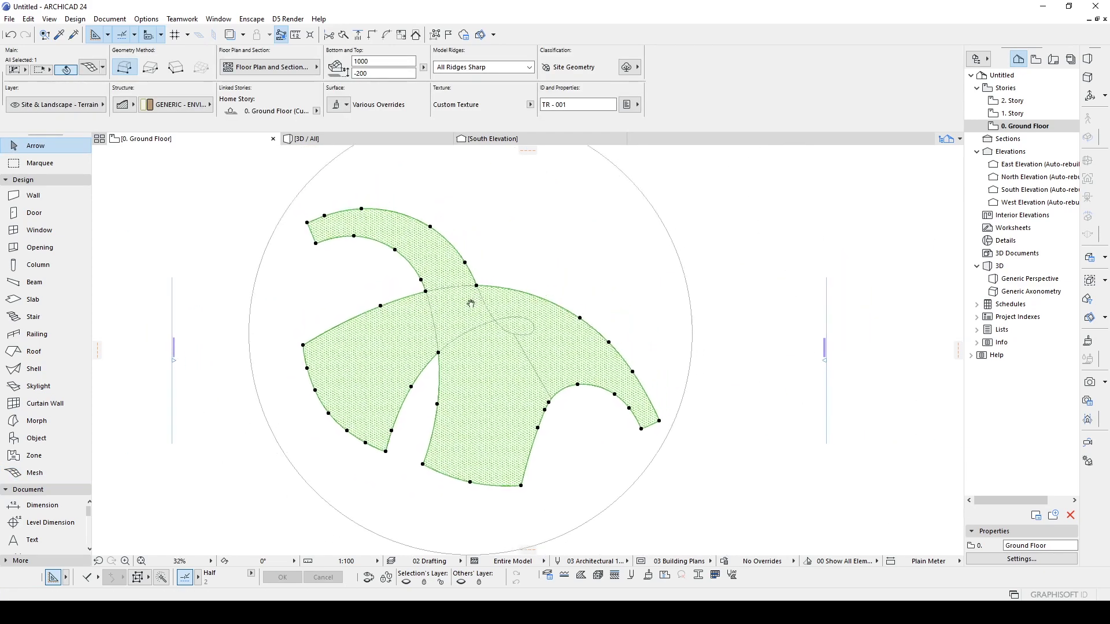
{"action": "left_click", "coordinate": [408, 291]}
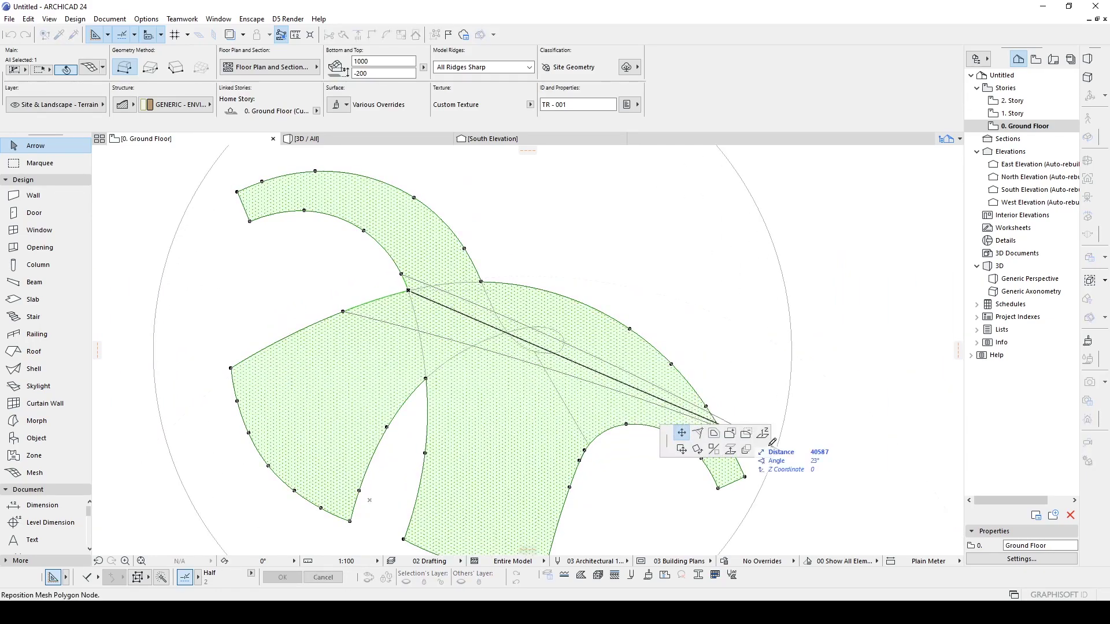
{"action": "left_click", "coordinate": [746, 437]}
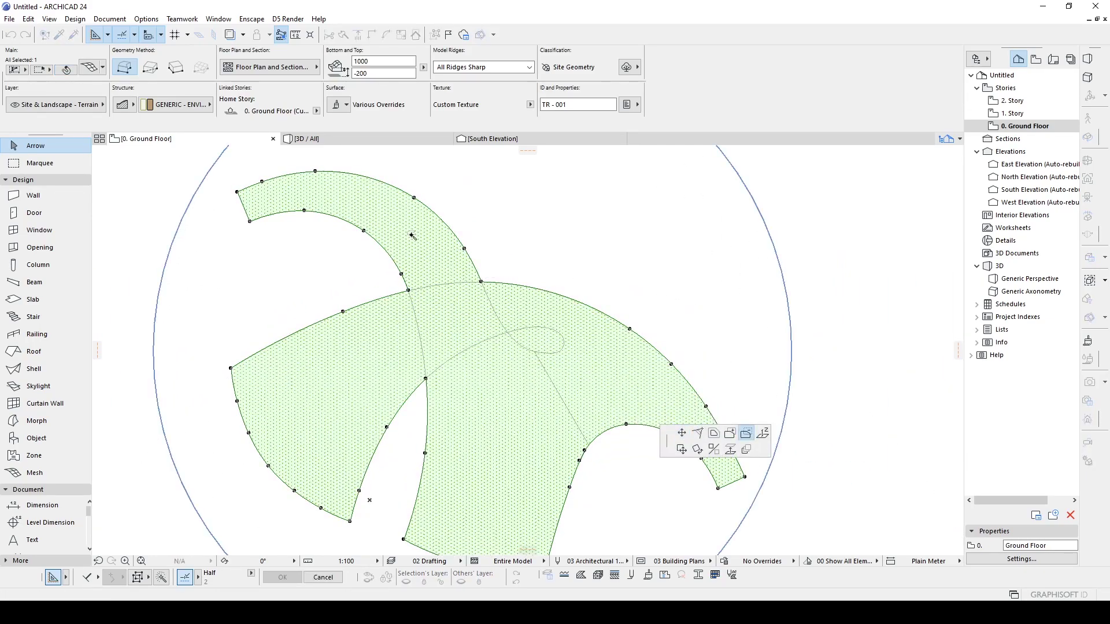
{"action": "key", "text": "Escape"}
{"action": "scroll", "coordinate": [404, 272], "scroll_direction": "up", "scroll_amount": 3}
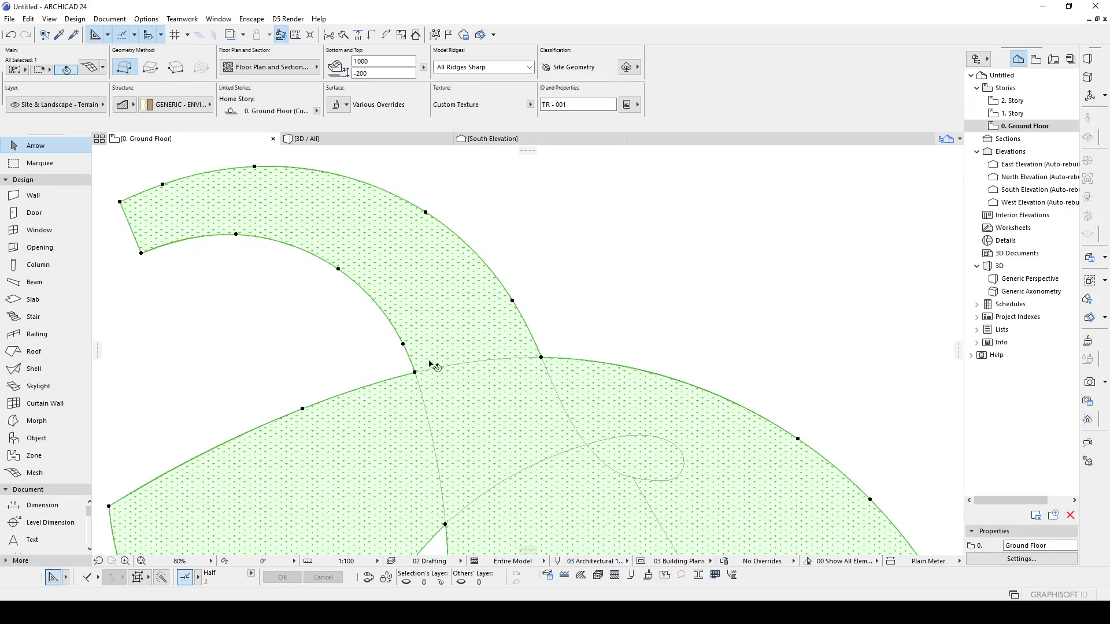
{"action": "scroll", "coordinate": [431, 363], "scroll_direction": "down", "scroll_amount": 4}
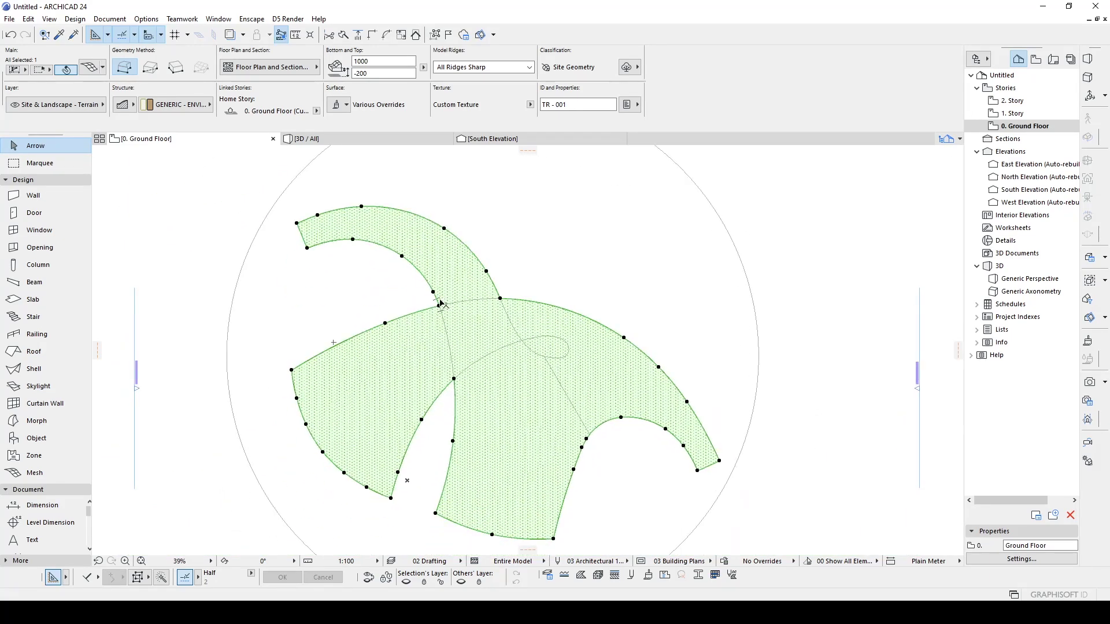
{"action": "key", "text": "Escape"}
Remove the Magic Wand mesh and start a new polygonal mesh at the left corner of the large arch
{"action": "scroll", "coordinate": [438, 305], "scroll_direction": "down", "scroll_amount": 2}
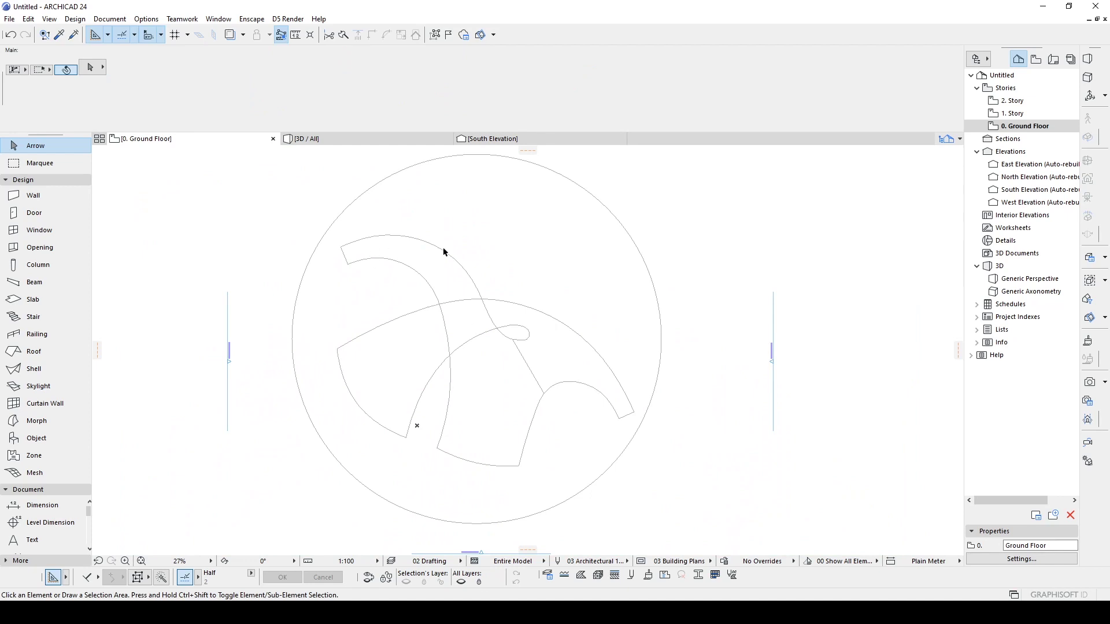
{"action": "scroll", "coordinate": [439, 292], "scroll_direction": "up", "scroll_amount": 1}
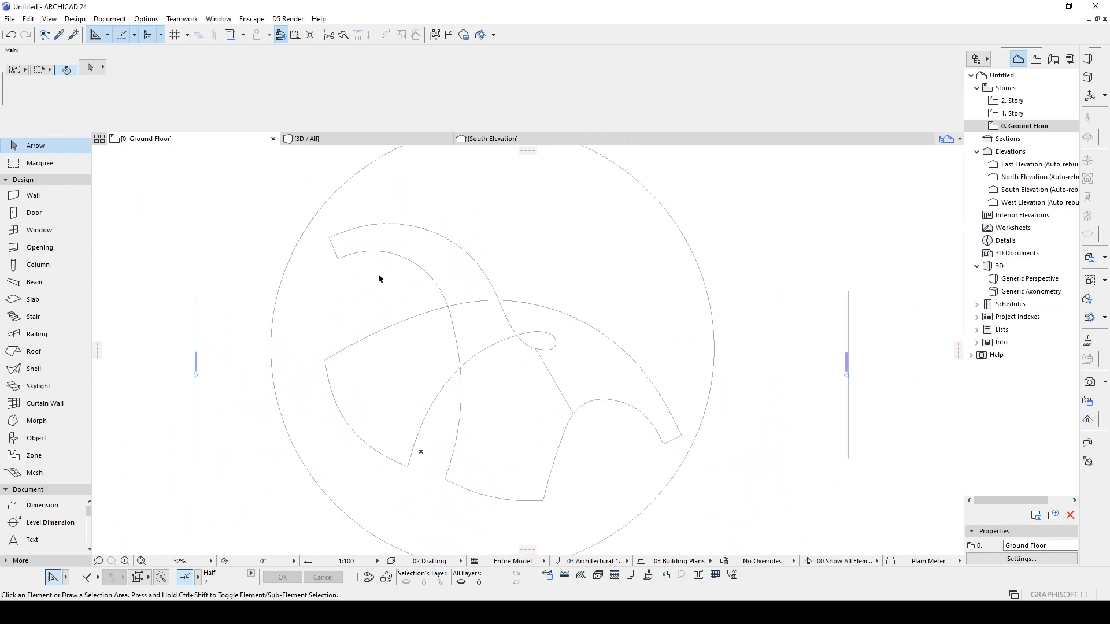
{"action": "left_click", "coordinate": [46, 473]}
{"action": "scroll", "coordinate": [381, 277], "scroll_direction": "up", "scroll_amount": 3}
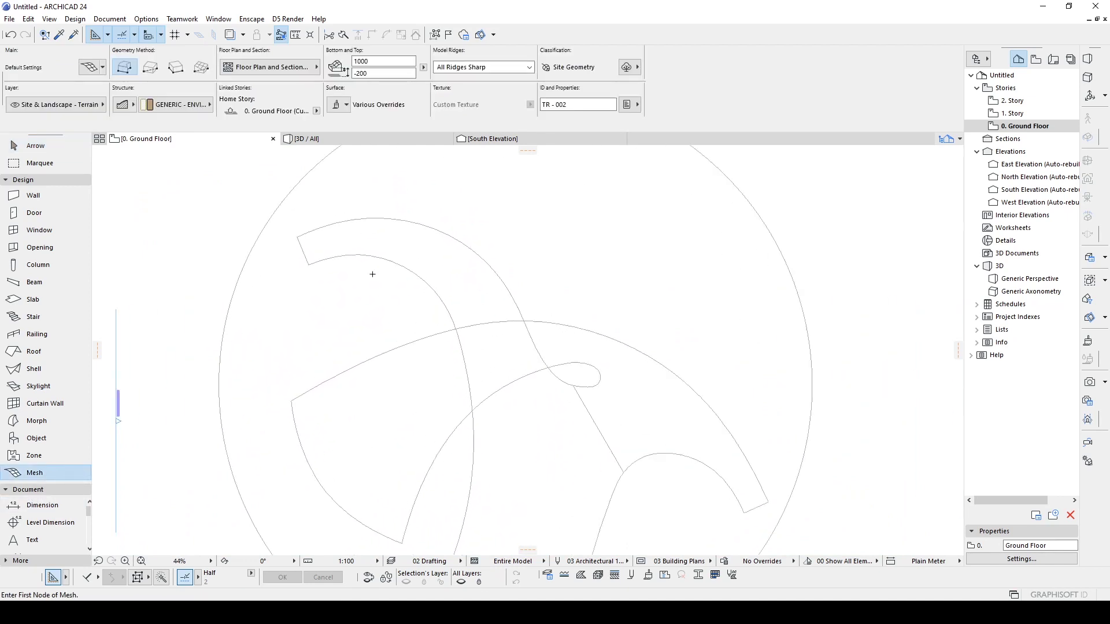
{"action": "scroll", "coordinate": [340, 364], "scroll_direction": "up", "scroll_amount": 2}
{"action": "left_click", "coordinate": [339, 365]}
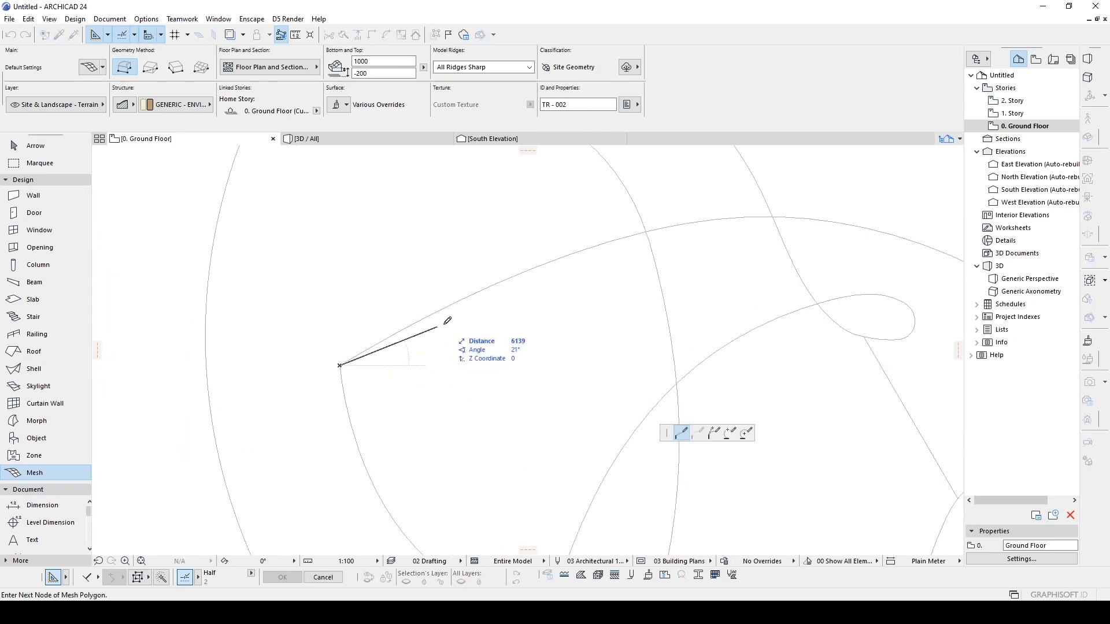
Trace the large arch's upper curve with mesh nodes from its left corner to just past the crest
{"action": "left_click", "coordinate": [496, 281]}
{"action": "scroll", "coordinate": [693, 243], "scroll_direction": "up", "scroll_amount": 3}
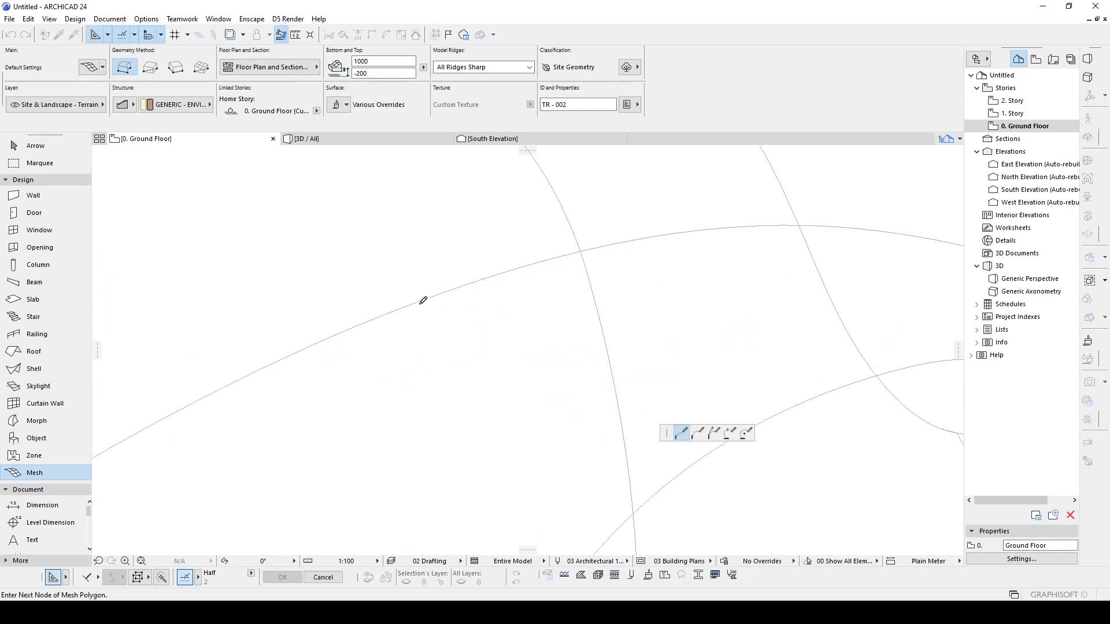
{"action": "left_click", "coordinate": [417, 301]}
{"action": "left_click", "coordinate": [516, 269]}
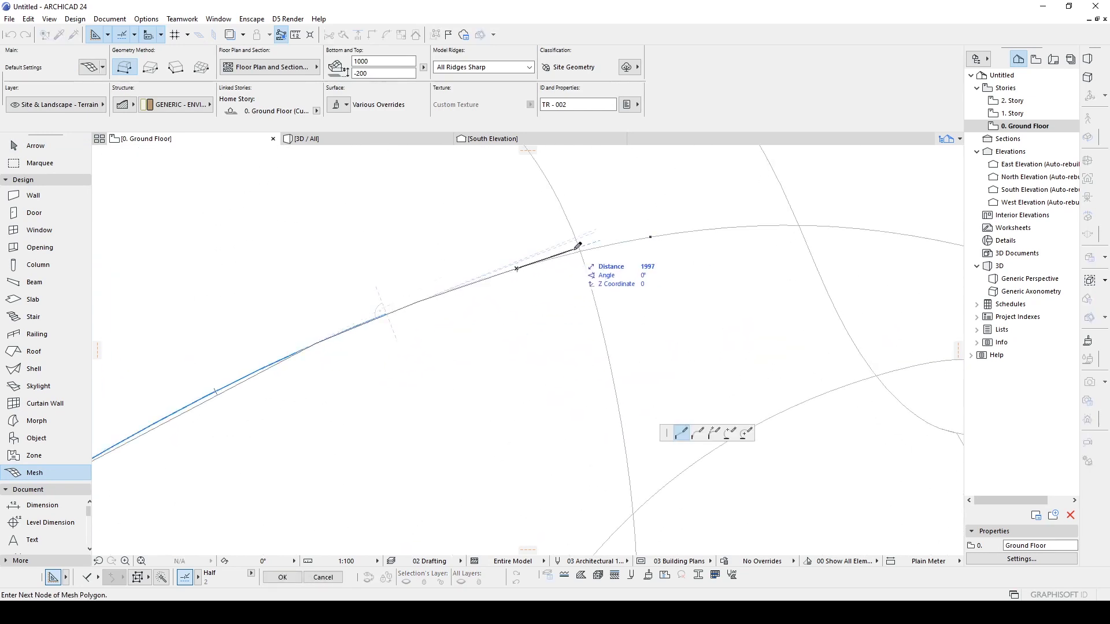
{"action": "left_click", "coordinate": [702, 230]}
{"action": "left_click", "coordinate": [812, 225]}
{"action": "middle_click_drag", "start_coordinate": [898, 231], "coordinate": [562, 239]}
{"action": "left_click", "coordinate": [565, 241]}
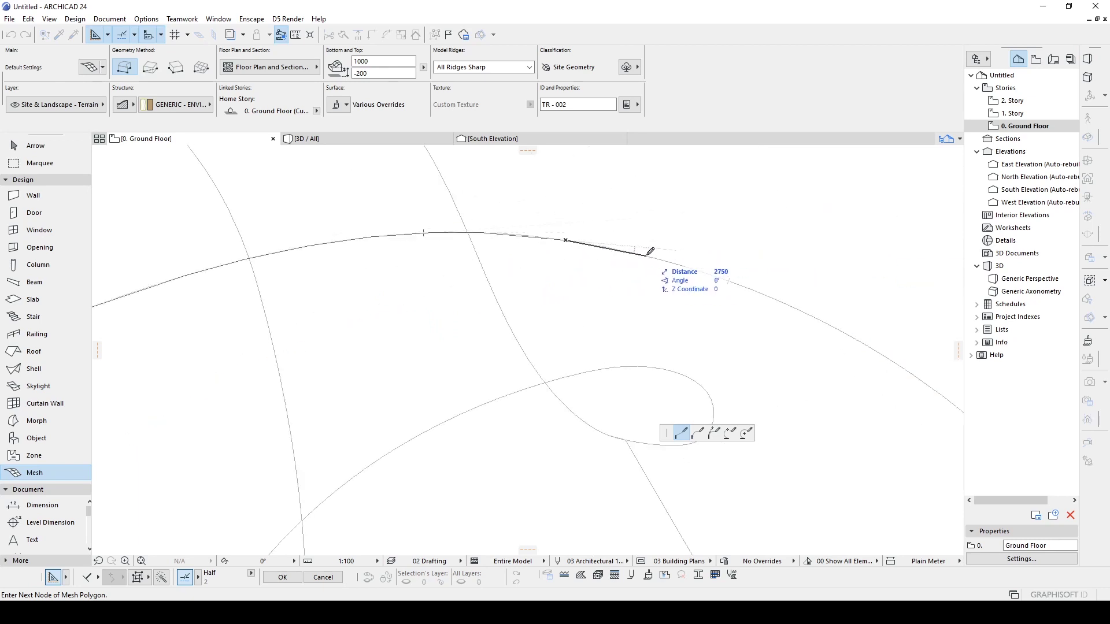
Continue the mesh nodes down the descending side of the large arch's outer curve
{"action": "scroll", "coordinate": [710, 282], "scroll_direction": "down", "scroll_amount": 1}
{"action": "middle_click_drag", "start_coordinate": [711, 282], "coordinate": [527, 250]}
{"action": "scroll", "coordinate": [527, 250], "scroll_direction": "up", "scroll_amount": 1}
{"action": "left_click", "coordinate": [536, 249]}
{"action": "left_click", "coordinate": [588, 269]}
{"action": "left_click", "coordinate": [639, 296]}
{"action": "middle_click_drag", "start_coordinate": [722, 382], "coordinate": [560, 264]}
{"action": "left_click", "coordinate": [589, 256]}
{"action": "middle_click_drag", "start_coordinate": [634, 305], "coordinate": [583, 273]}
{"action": "left_click", "coordinate": [583, 267]}
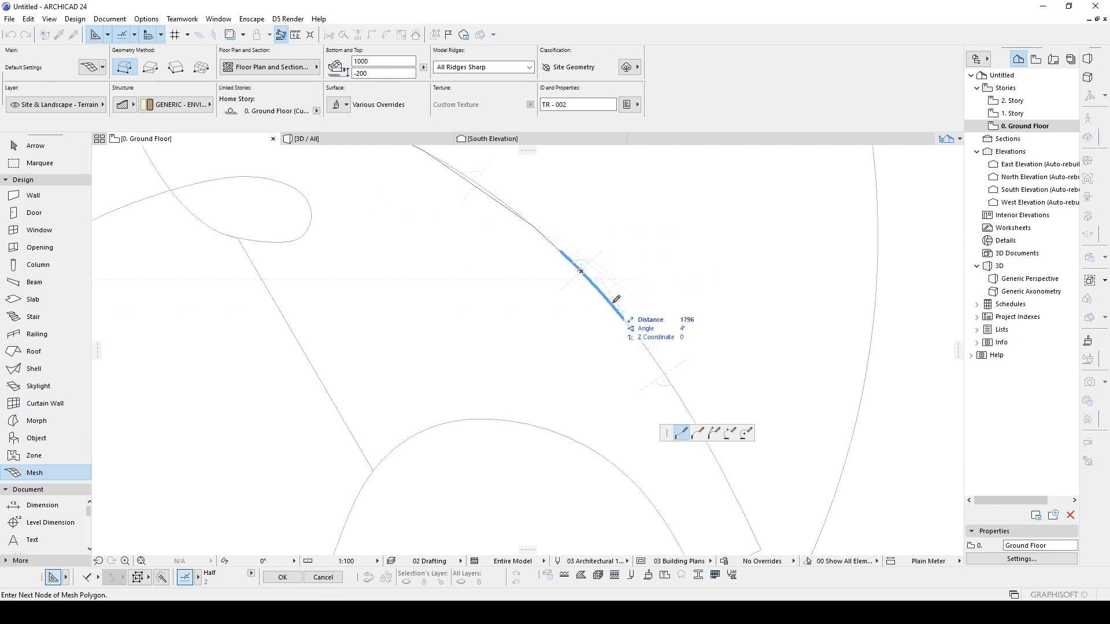
{"action": "left_click", "coordinate": [615, 303]}
Trace the rest of the outer curve to the arch's right tip and carry the polygon across its short end
{"action": "scroll", "coordinate": [630, 332], "scroll_direction": "down", "scroll_amount": 1}
{"action": "middle_click_drag", "start_coordinate": [630, 332], "coordinate": [508, 329]}
{"action": "left_click", "coordinate": [558, 277]}
{"action": "scroll", "coordinate": [559, 277], "scroll_direction": "down", "scroll_amount": 3}
{"action": "scroll", "coordinate": [556, 365], "scroll_direction": "up", "scroll_amount": 4}
{"action": "left_click", "coordinate": [526, 332]}
{"action": "left_click", "coordinate": [549, 367]}
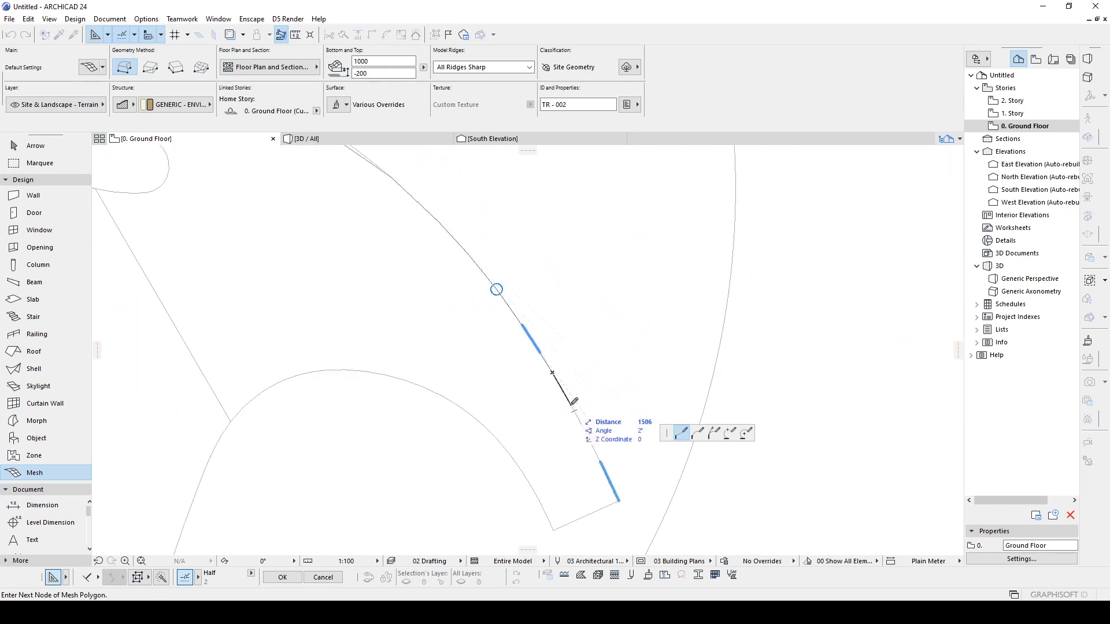
{"action": "left_click", "coordinate": [570, 405]}
{"action": "left_click", "coordinate": [597, 456]}
{"action": "left_click", "coordinate": [619, 501]}
{"action": "left_click", "coordinate": [553, 530]}
Trace the lower arch curve with mesh nodes from the short end back to the straight line's lower endpoint
{"action": "left_click", "coordinate": [529, 484]}
{"action": "scroll", "coordinate": [502, 455], "scroll_direction": "up", "scroll_amount": 3}
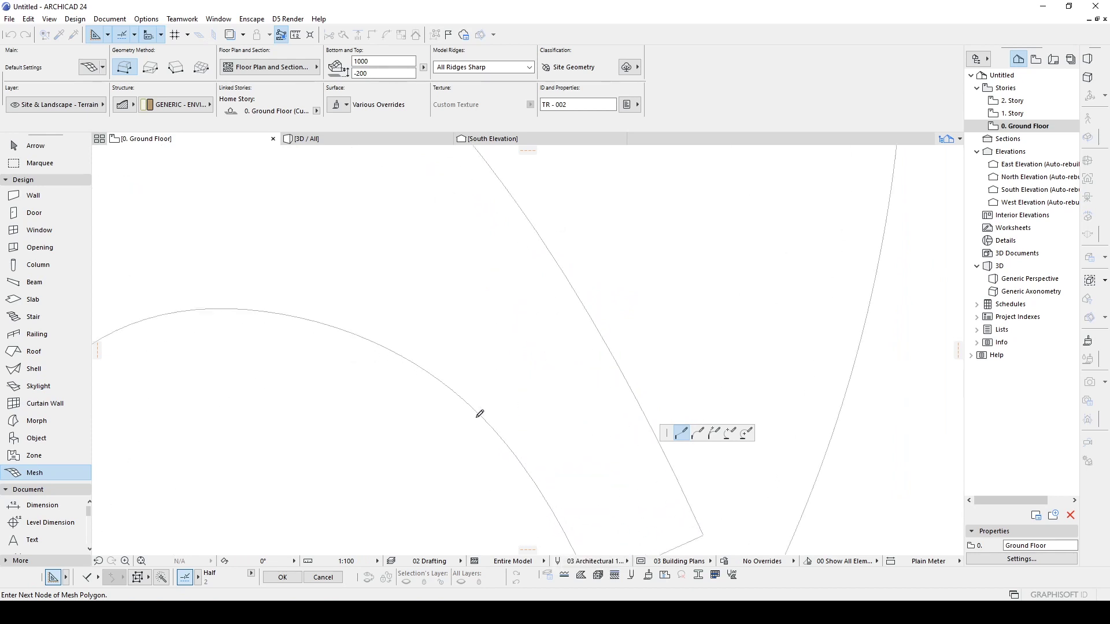
{"action": "left_click", "coordinate": [475, 410]}
{"action": "left_click", "coordinate": [408, 360]}
{"action": "left_click", "coordinate": [312, 320]}
{"action": "left_click", "coordinate": [235, 309]}
{"action": "middle_click_drag", "start_coordinate": [140, 307], "coordinate": [413, 336]}
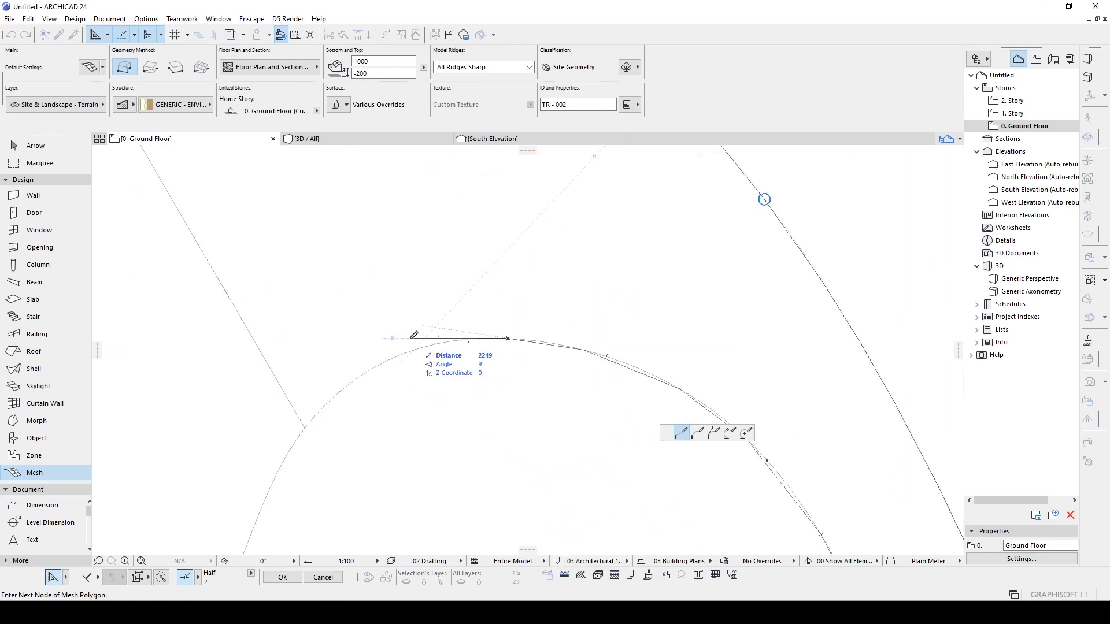
{"action": "left_click", "coordinate": [407, 352]}
{"action": "left_click", "coordinate": [352, 380]}
{"action": "left_click", "coordinate": [306, 427]}
Carry the mesh polygon along the straight line and around the small loop to where the curves cross
{"action": "scroll", "coordinate": [306, 426], "scroll_direction": "down", "scroll_amount": 3}
{"action": "middle_click_drag", "start_coordinate": [307, 427], "coordinate": [538, 518]}
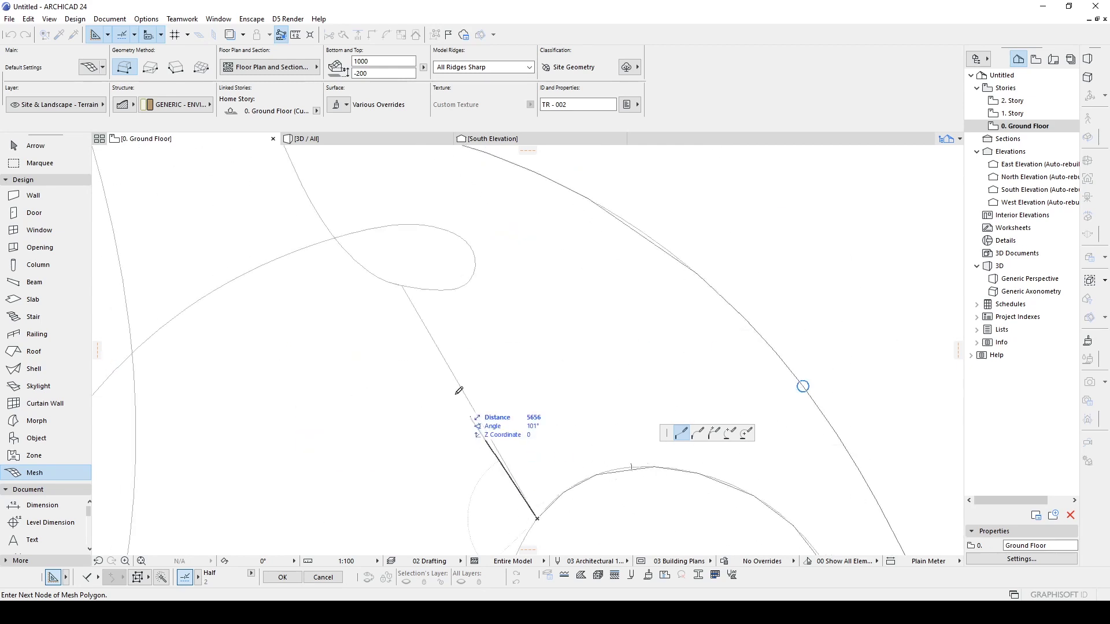
{"action": "scroll", "coordinate": [428, 304], "scroll_direction": "up", "scroll_amount": 1}
{"action": "scroll", "coordinate": [426, 307], "scroll_direction": "up", "scroll_amount": 1}
{"action": "left_click", "coordinate": [395, 279]}
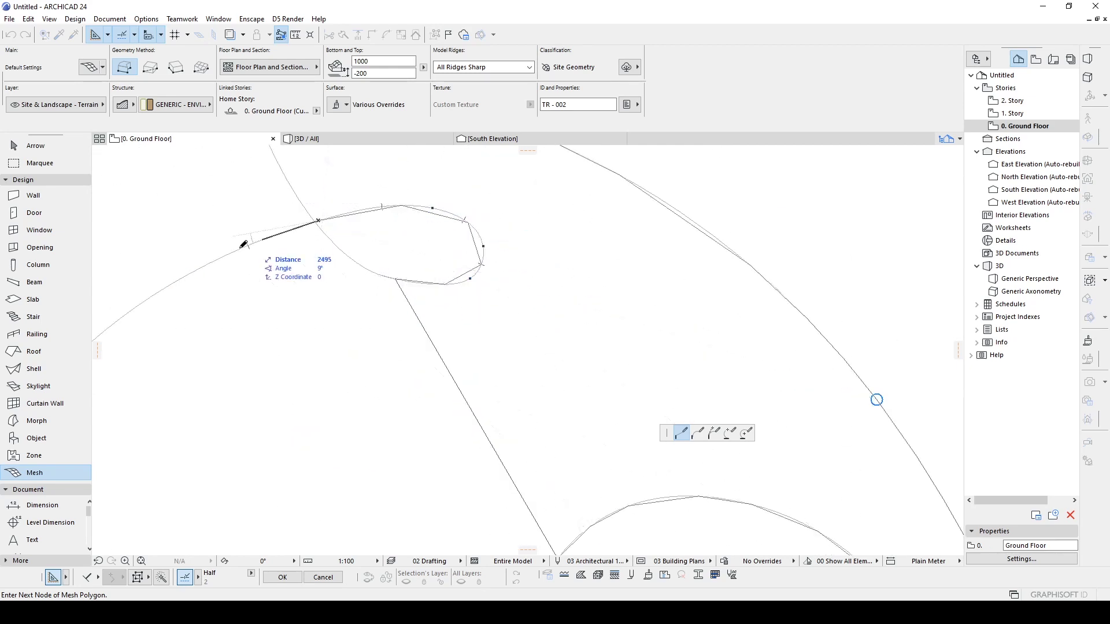
Trace the inner curve down to the lower left corner and close the mesh polygon at its starting node
{"action": "scroll", "coordinate": [408, 286], "scroll_direction": "down", "scroll_amount": 5}
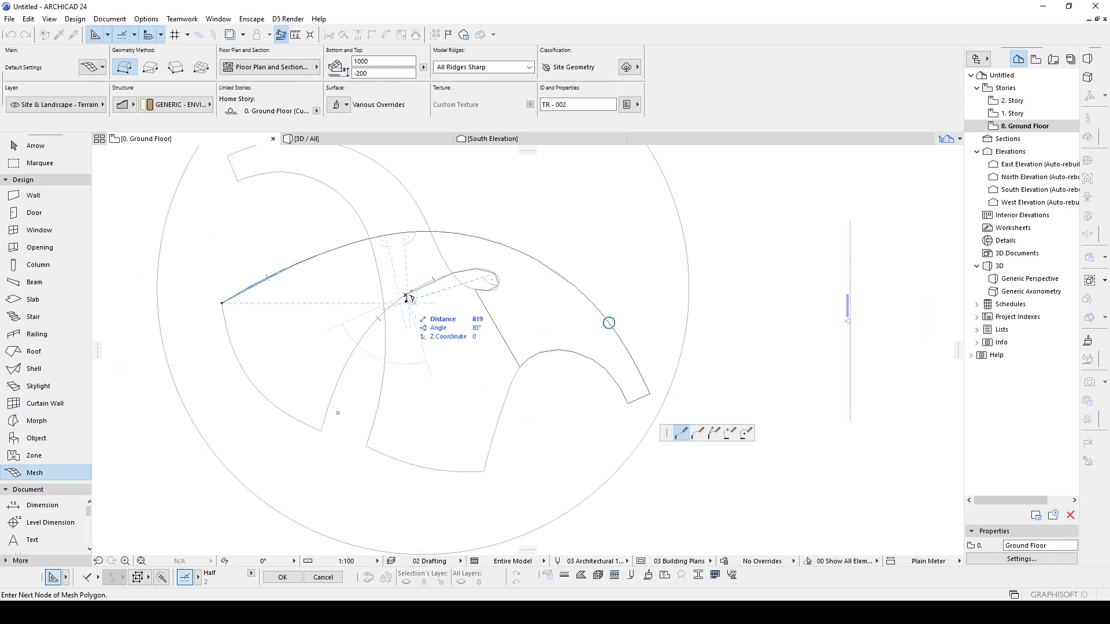
{"action": "scroll", "coordinate": [399, 306], "scroll_direction": "up", "scroll_amount": 5}
{"action": "left_click", "coordinate": [312, 366]}
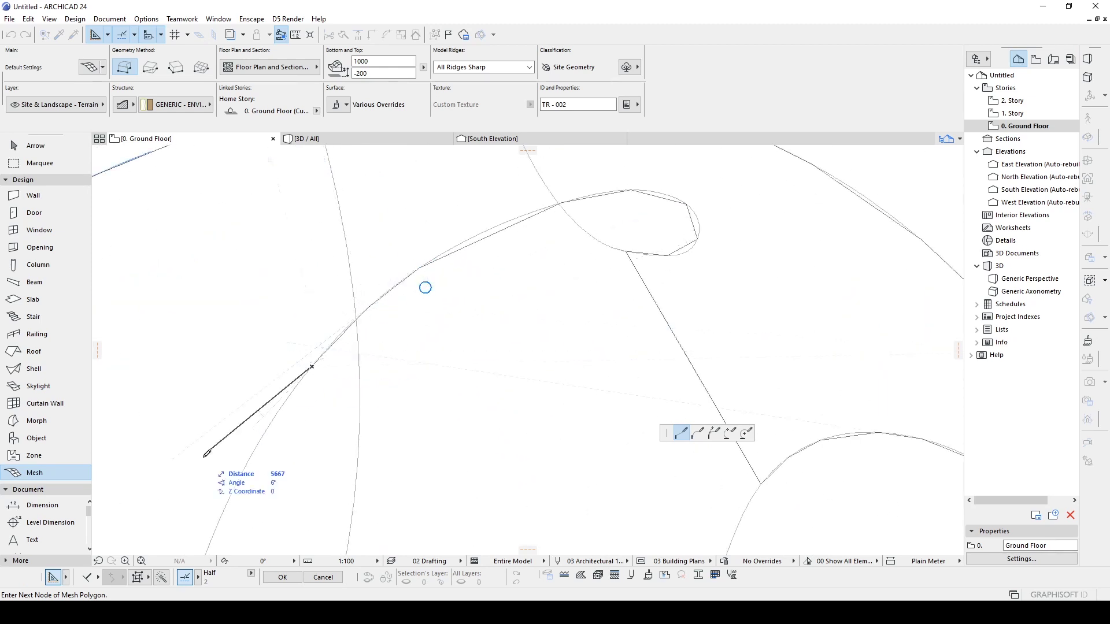
{"action": "left_click", "coordinate": [244, 466]}
{"action": "middle_click_drag", "start_coordinate": [244, 466], "coordinate": [459, 316]}
{"action": "left_click", "coordinate": [384, 522]}
{"action": "scroll", "coordinate": [384, 522], "scroll_direction": "down", "scroll_amount": 3}
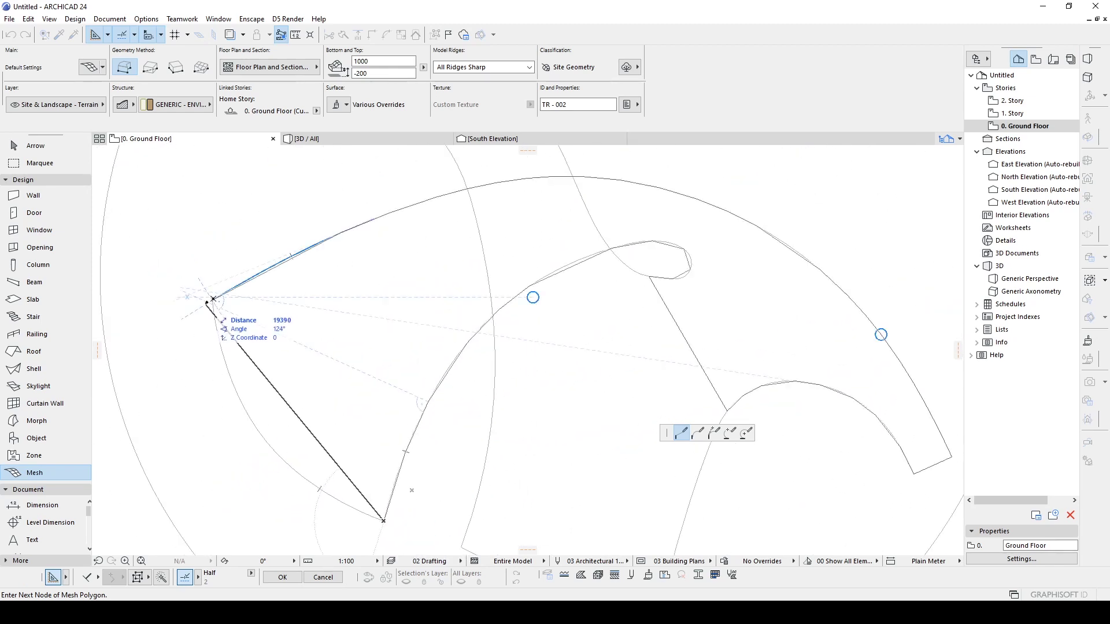
{"action": "left_click", "coordinate": [213, 300]}
{"action": "middle_click_drag", "start_coordinate": [236, 341], "coordinate": [305, 297]}
{"action": "key", "text": "Escape"}
Bend the mesh's straight left edge into an arc that follows the outline
{"action": "left_click", "coordinate": [310, 294]}
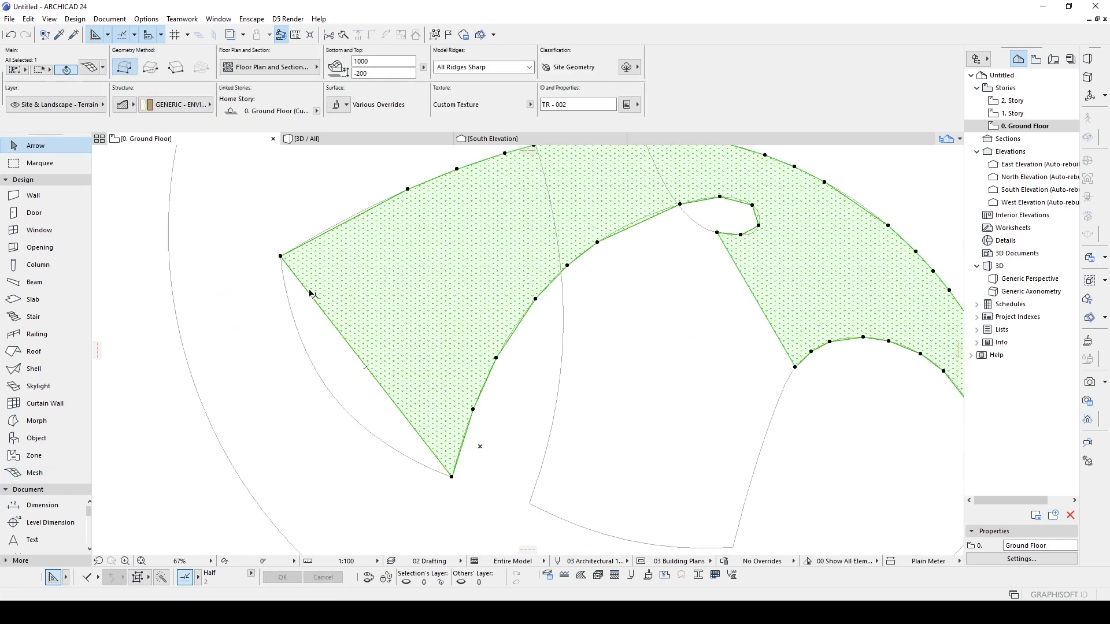
{"action": "left_click", "coordinate": [307, 292]}
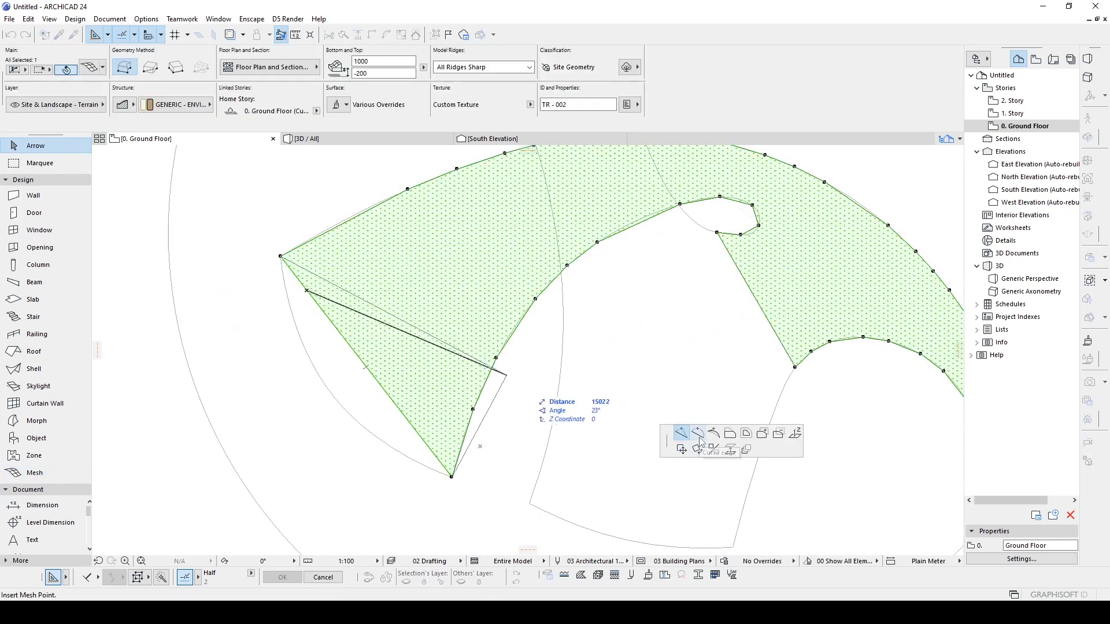
{"action": "left_click", "coordinate": [318, 364]}
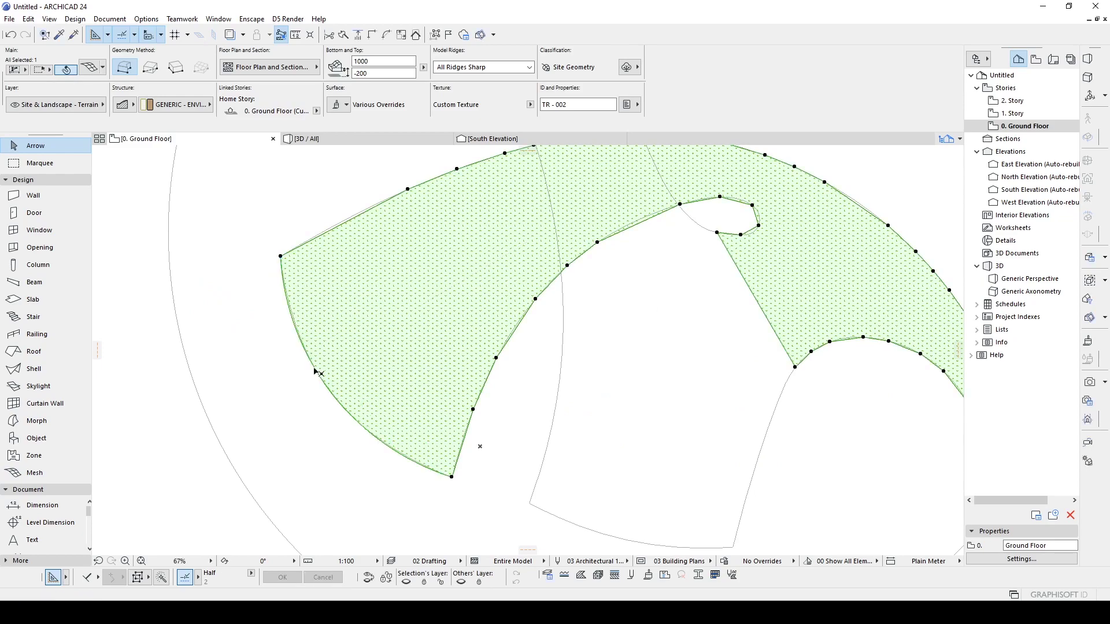
Curve the three lowest segments of the mesh's inner edge to match the spline
{"action": "scroll", "coordinate": [538, 307], "scroll_direction": "down", "scroll_amount": 3}
{"action": "scroll", "coordinate": [421, 416], "scroll_direction": "up", "scroll_amount": 4}
{"action": "scroll", "coordinate": [440, 354], "scroll_direction": "up", "scroll_amount": 3}
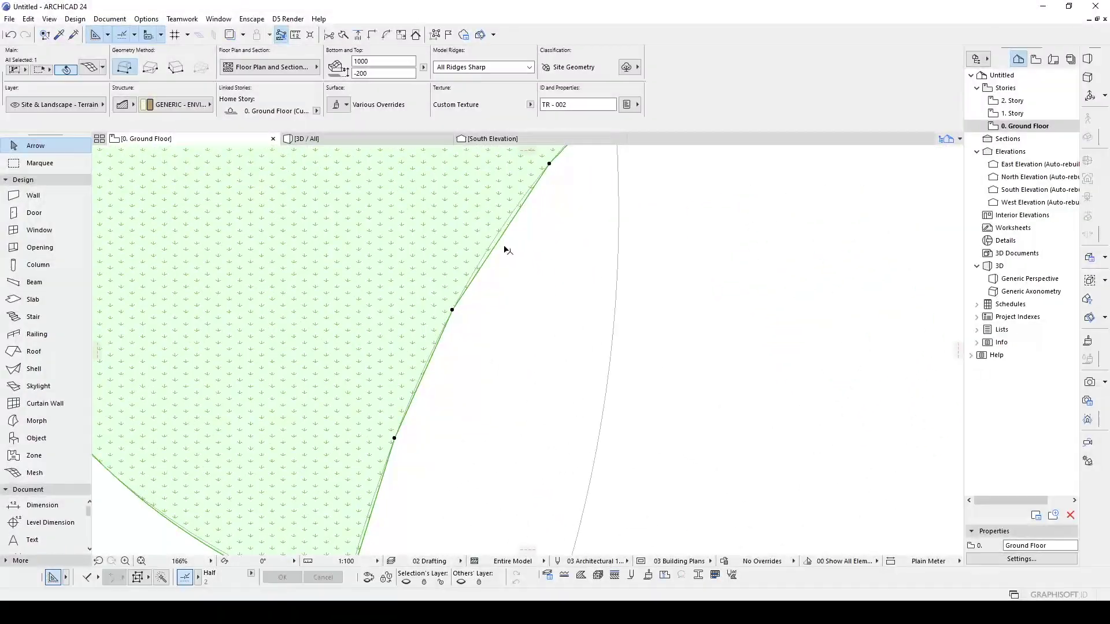
{"action": "left_click", "coordinate": [503, 233]}
{"action": "left_click", "coordinate": [502, 226]}
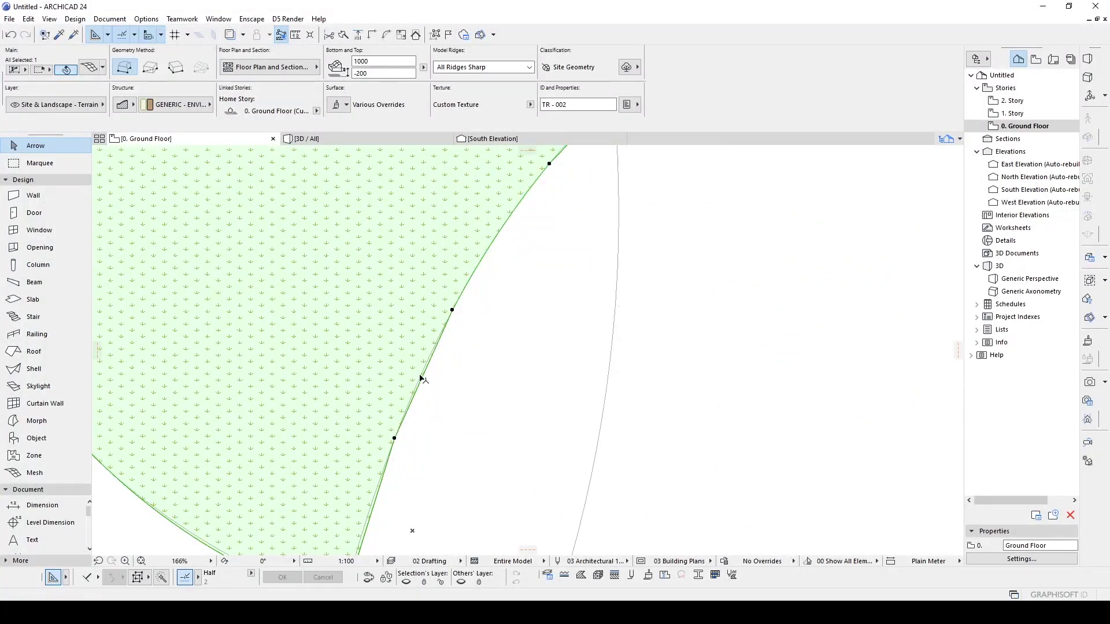
{"action": "scroll", "coordinate": [421, 378], "scroll_direction": "up", "scroll_amount": 3}
{"action": "left_click", "coordinate": [422, 377]}
{"action": "left_click", "coordinate": [424, 369]}
{"action": "scroll", "coordinate": [424, 370], "scroll_direction": "down", "scroll_amount": 2}
{"action": "middle_click_drag", "start_coordinate": [397, 465], "coordinate": [436, 349]}
{"action": "left_click", "coordinate": [412, 393]}
{"action": "left_click", "coordinate": [408, 390]}
{"action": "scroll", "coordinate": [520, 255], "scroll_direction": "down", "scroll_amount": 2}
{"action": "middle_click_drag", "start_coordinate": [573, 208], "coordinate": [370, 456]}
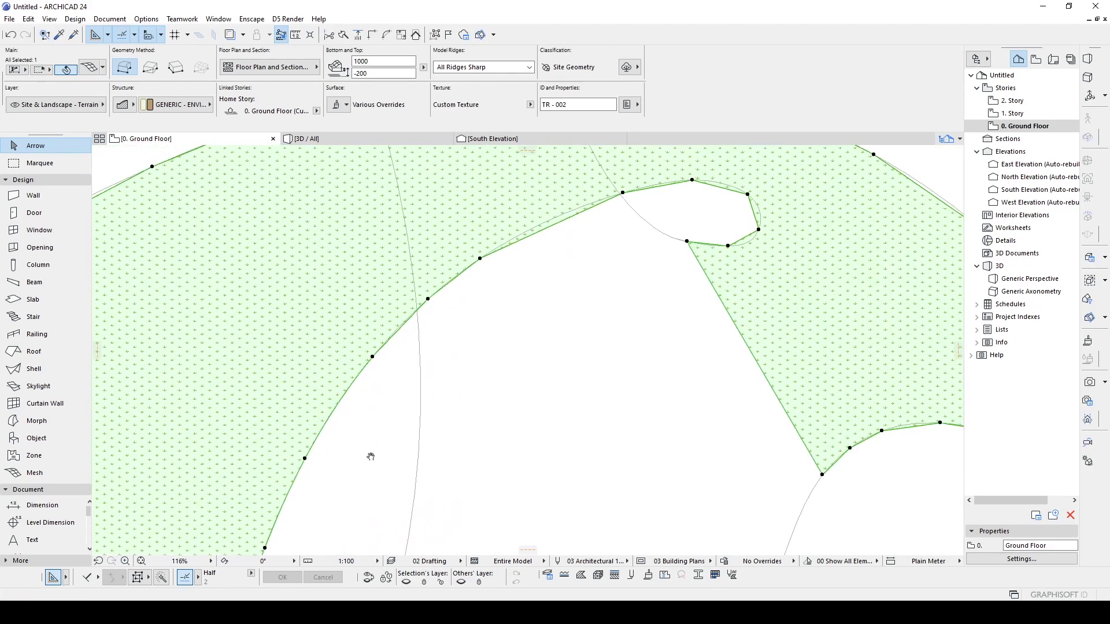
Curve the long inner segment leading to the small loop and the two segments along the loop's top
{"action": "scroll", "coordinate": [506, 239], "scroll_direction": "up", "scroll_amount": 2}
{"action": "left_click", "coordinate": [538, 236]}
{"action": "left_click", "coordinate": [542, 229]}
{"action": "middle_click_drag", "start_coordinate": [682, 190], "coordinate": [420, 350]}
{"action": "left_click", "coordinate": [531, 304]}
{"action": "left_click", "coordinate": [530, 303]}
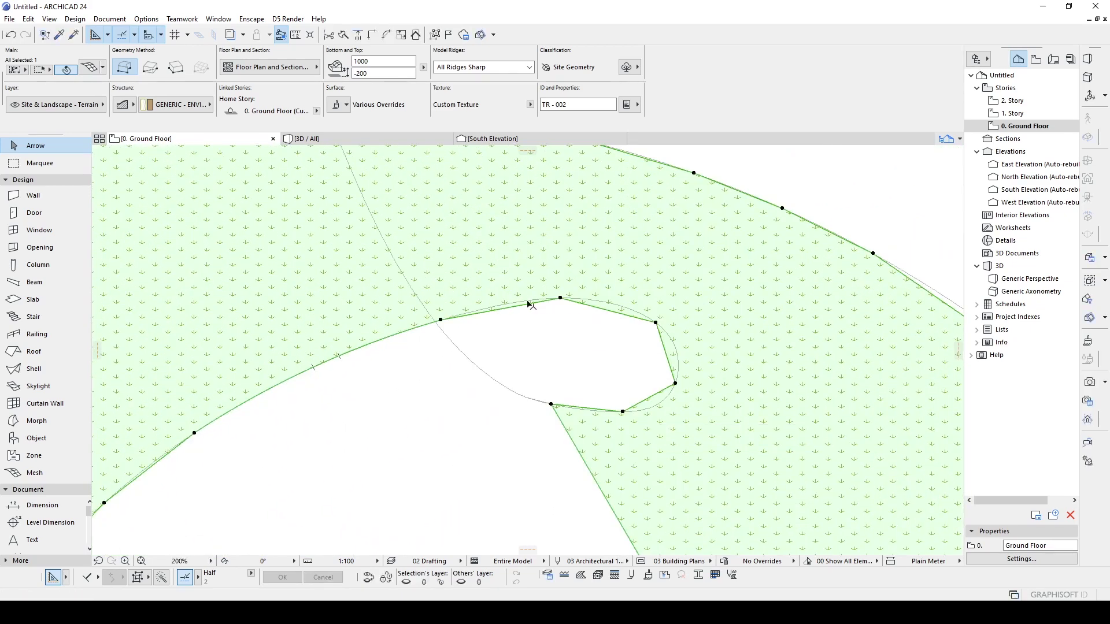
{"action": "left_click", "coordinate": [601, 308]}
{"action": "left_click", "coordinate": [602, 300]}
{"action": "left_click", "coordinate": [512, 307]}
{"action": "left_click", "coordinate": [514, 302]}
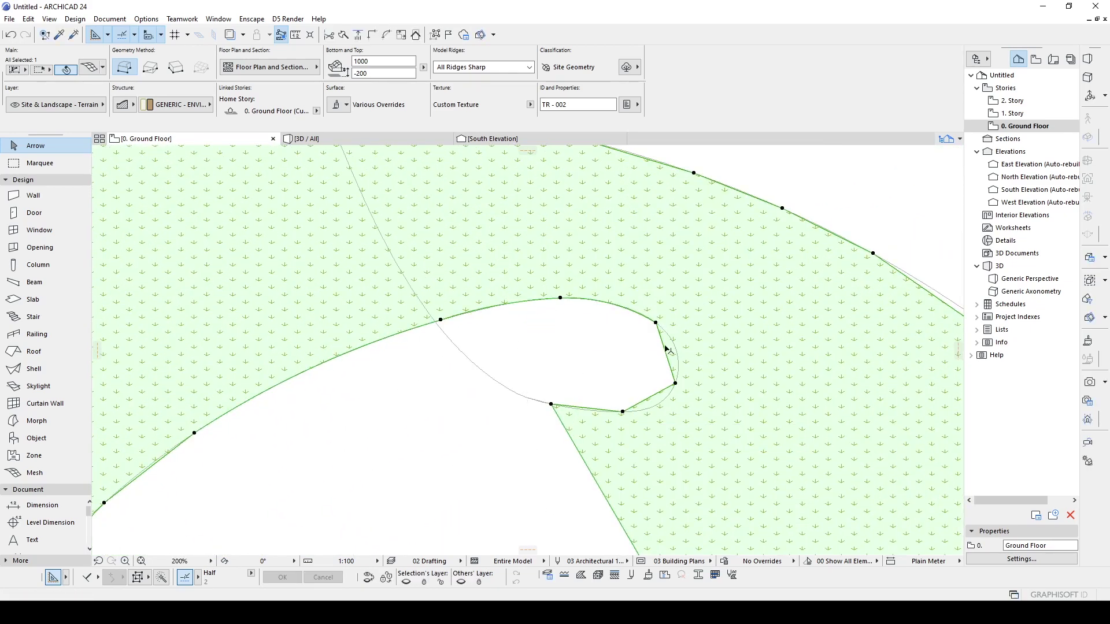
Curve the segments around the right end and lower right of the small loop to match the outline
{"action": "left_click", "coordinate": [664, 350]}
{"action": "left_click", "coordinate": [676, 345]}
{"action": "left_click", "coordinate": [653, 394]}
{"action": "left_click", "coordinate": [659, 403]}
Curve the two longest segments of the mesh's outer edge to follow the arch, one past the crest and one at the left corner
{"action": "scroll", "coordinate": [613, 410], "scroll_direction": "down", "scroll_amount": 2}
{"action": "middle_click_drag", "start_coordinate": [838, 351], "coordinate": [537, 278]}
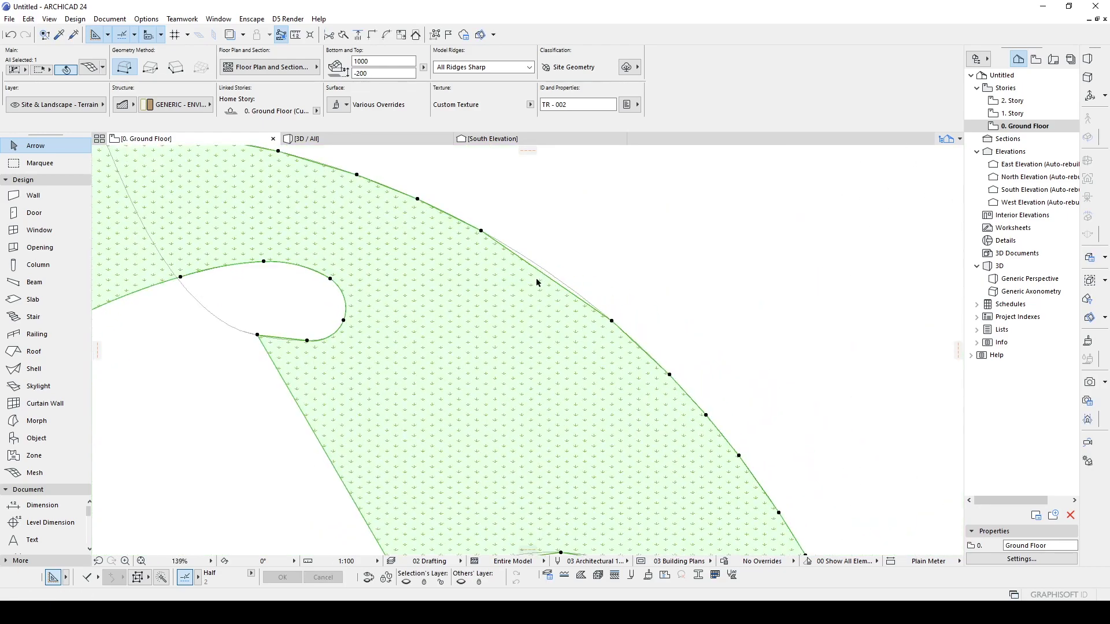
{"action": "left_click", "coordinate": [538, 271]}
{"action": "left_click", "coordinate": [544, 267]}
{"action": "scroll", "coordinate": [546, 286], "scroll_direction": "down", "scroll_amount": 5}
{"action": "middle_click_drag", "start_coordinate": [592, 415], "coordinate": [593, 395]}
{"action": "mouse_move", "coordinate": [383, 256]}
{"action": "middle_mouse_down"}
{"action": "mouse_move", "coordinate": [612, 240]}
{"action": "mouse_move", "coordinate": [588, 438]}
{"action": "mouse_move", "coordinate": [526, 316]}
{"action": "middle_mouse_up"}
{"action": "scroll", "coordinate": [283, 292], "scroll_direction": "up", "scroll_amount": 3}
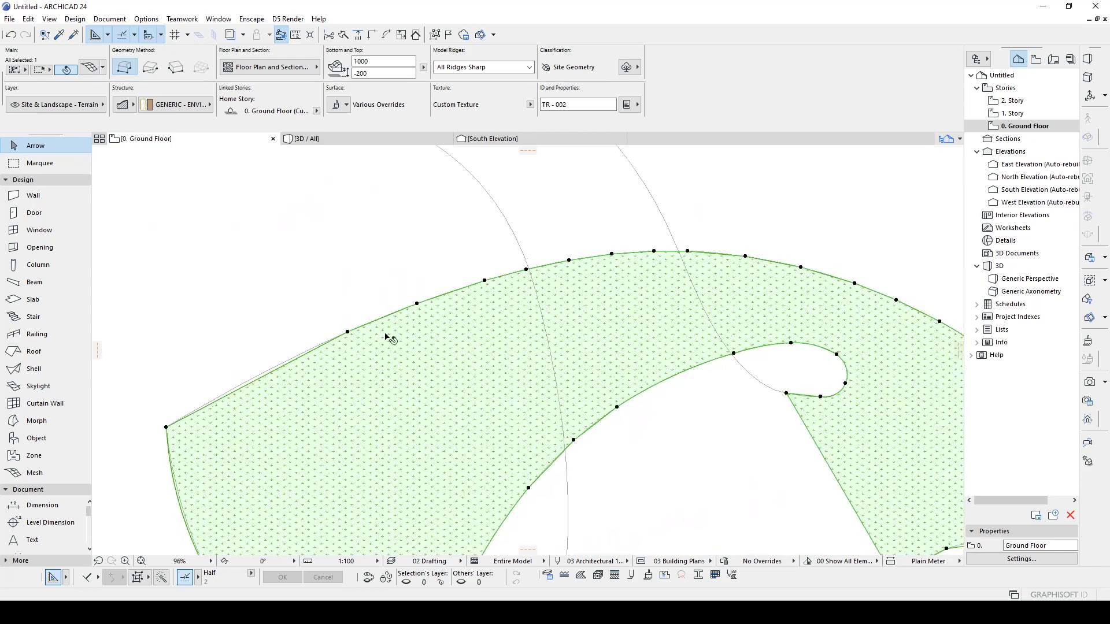
{"action": "scroll", "coordinate": [352, 315], "scroll_direction": "up", "scroll_amount": 3}
{"action": "left_click", "coordinate": [310, 409]}
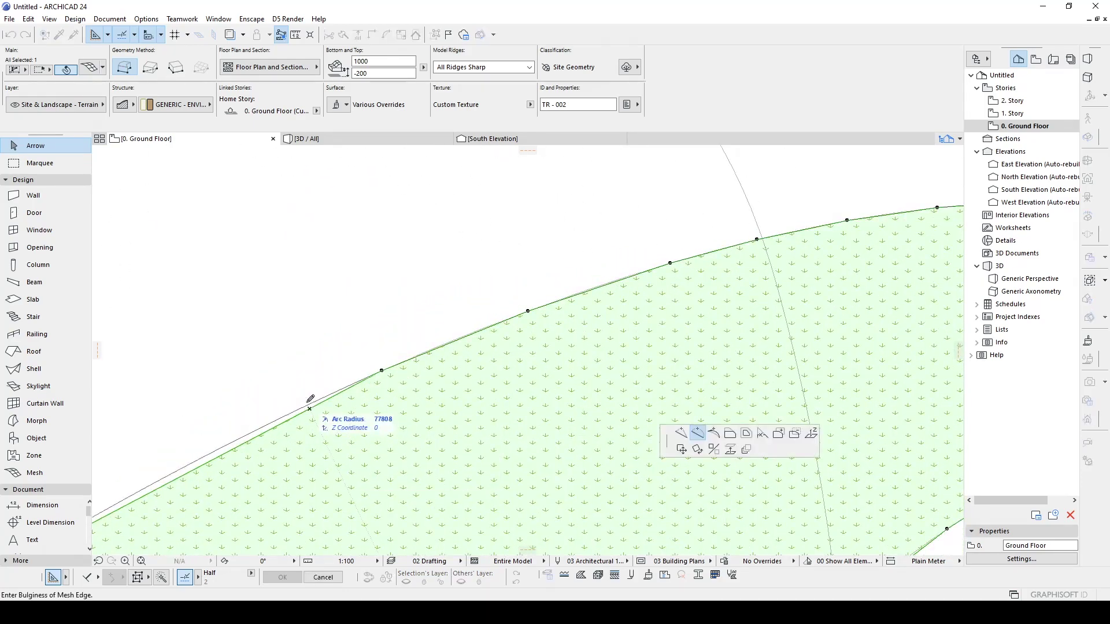
{"action": "left_click", "coordinate": [308, 404]}
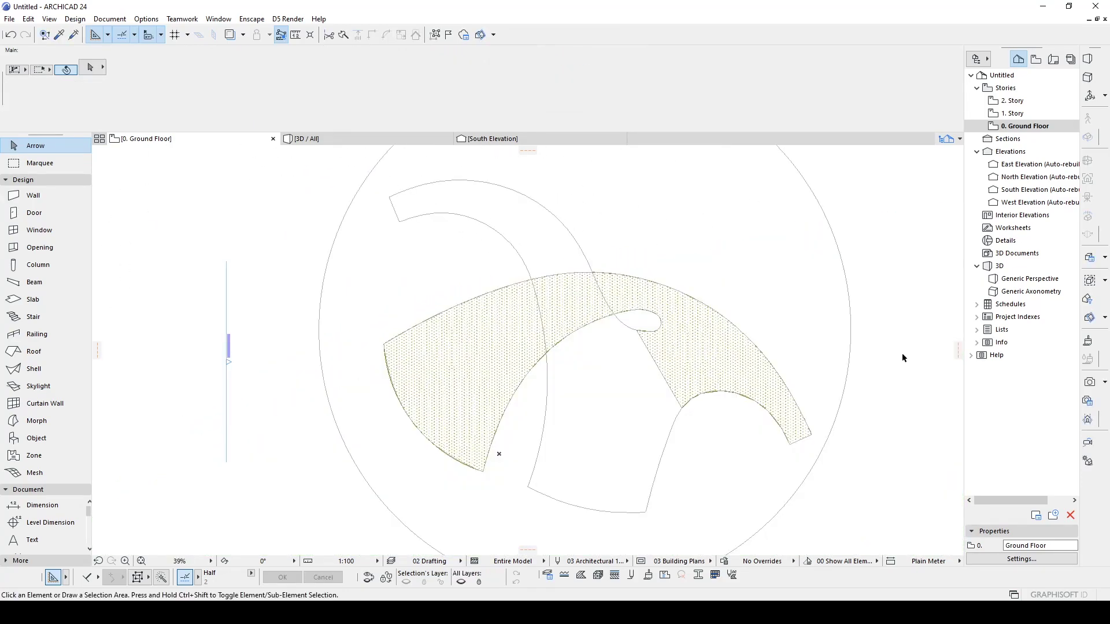
Pick up the finished mesh's settings and start a second mesh at the other outline's lower left corner, heading up its left curve
{"action": "scroll", "coordinate": [875, 362], "scroll_direction": "up", "scroll_amount": 2}
{"action": "middle_click_drag", "start_coordinate": [873, 363], "coordinate": [883, 293]}
{"action": "left_click", "coordinate": [610, 307]}
{"action": "middle_click_drag", "start_coordinate": [609, 308], "coordinate": [660, 272]}
{"action": "key", "text": "Escape"}
{"action": "left_click", "coordinate": [649, 274], "text": "alt"}
{"action": "scroll", "coordinate": [450, 420], "scroll_direction": "up", "scroll_amount": 3}
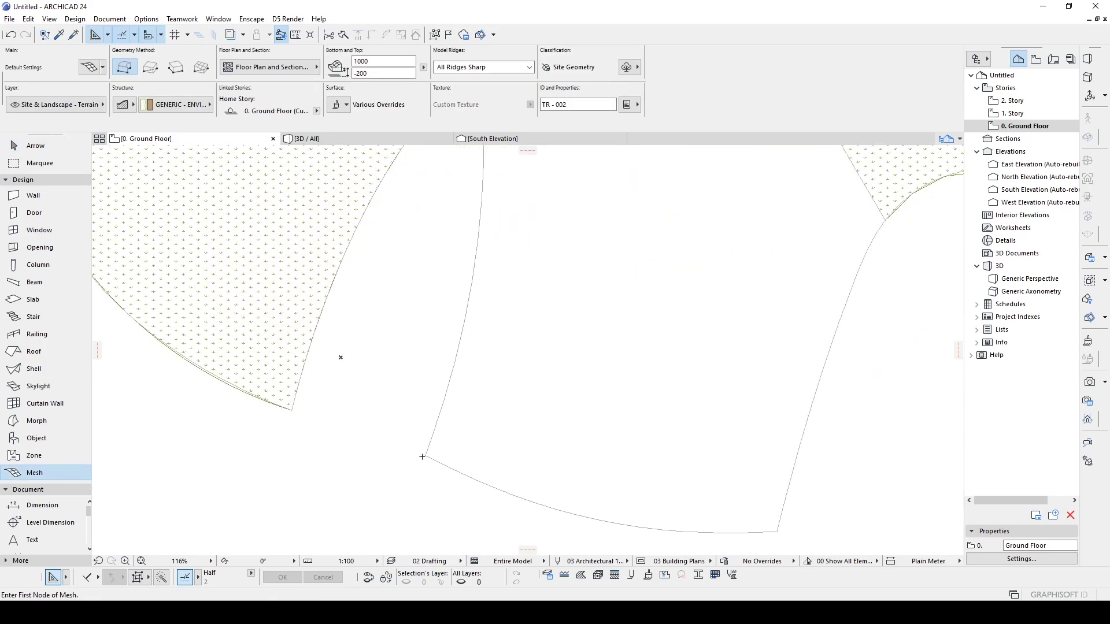
{"action": "left_click", "coordinate": [425, 456]}
{"action": "scroll", "coordinate": [426, 454], "scroll_direction": "down", "scroll_amount": 2}
{"action": "middle_click_drag", "start_coordinate": [466, 317], "coordinate": [466, 387]}
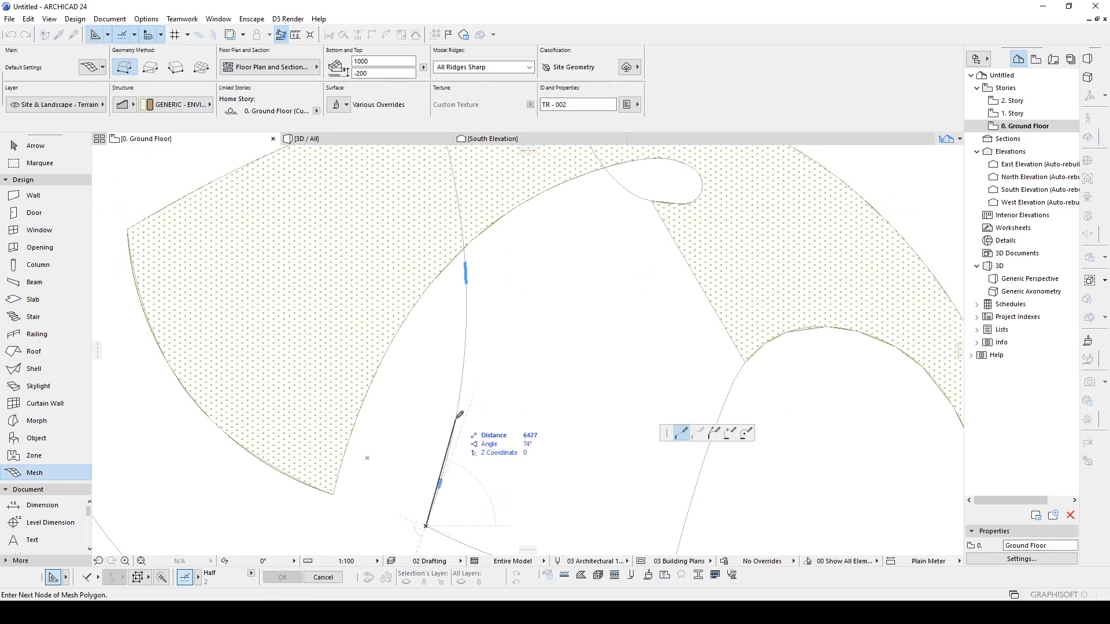
{"action": "left_click", "coordinate": [466, 311]}
Trace the second outline's inner curve up to the lower corner of its narrow end, correcting the last node
{"action": "middle_click_drag", "start_coordinate": [459, 270], "coordinate": [468, 437]}
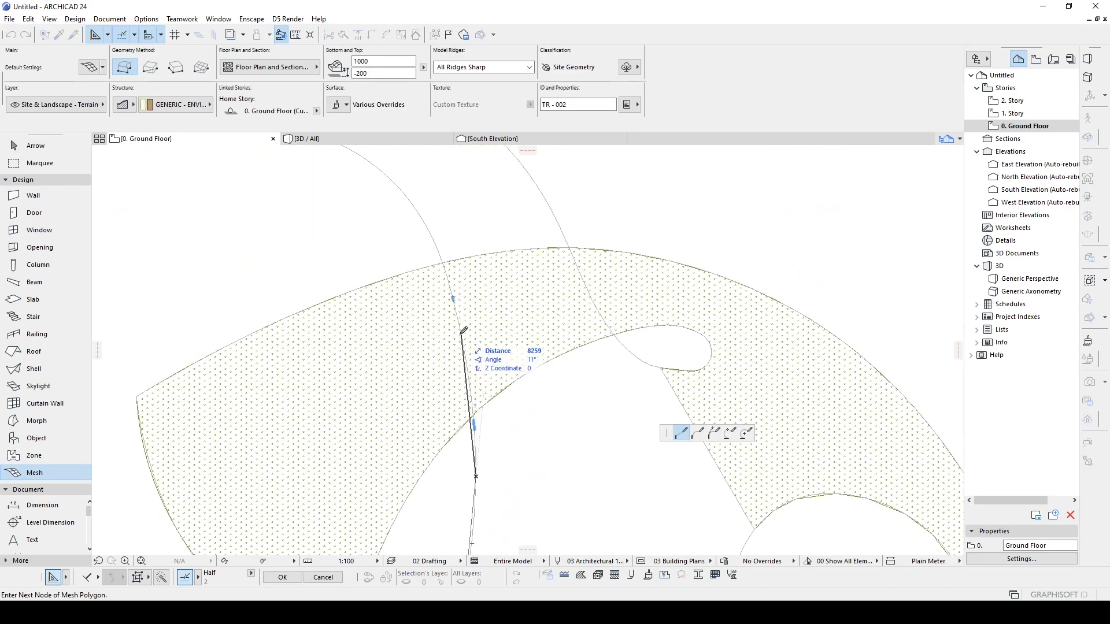
{"action": "left_click", "coordinate": [435, 245]}
{"action": "middle_click_drag", "start_coordinate": [387, 188], "coordinate": [461, 335]}
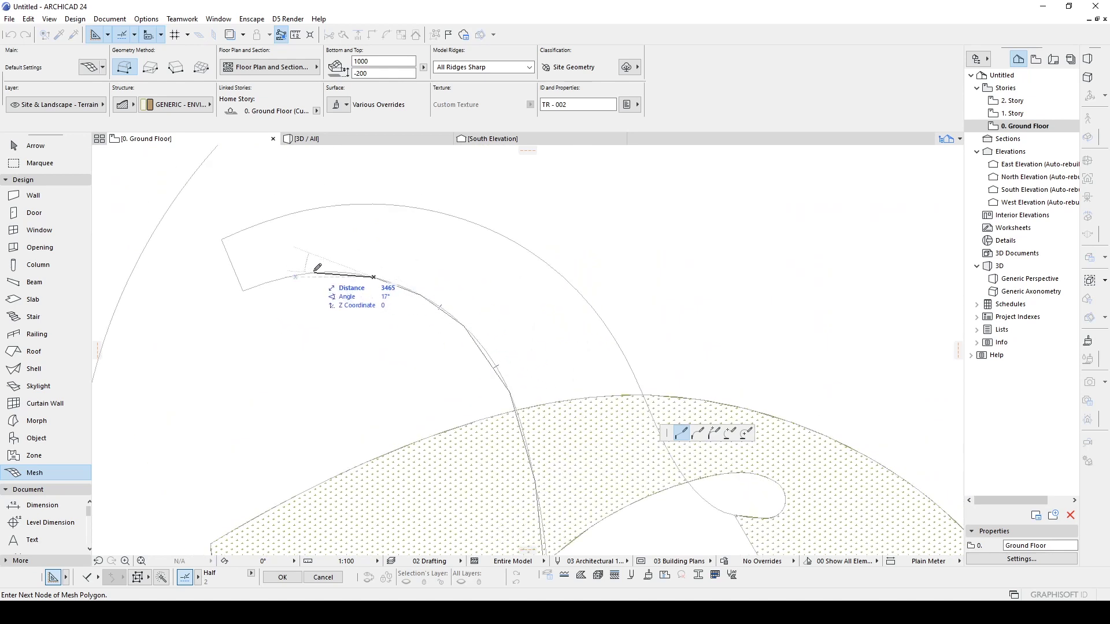
{"action": "scroll", "coordinate": [271, 275], "scroll_direction": "up", "scroll_amount": 3}
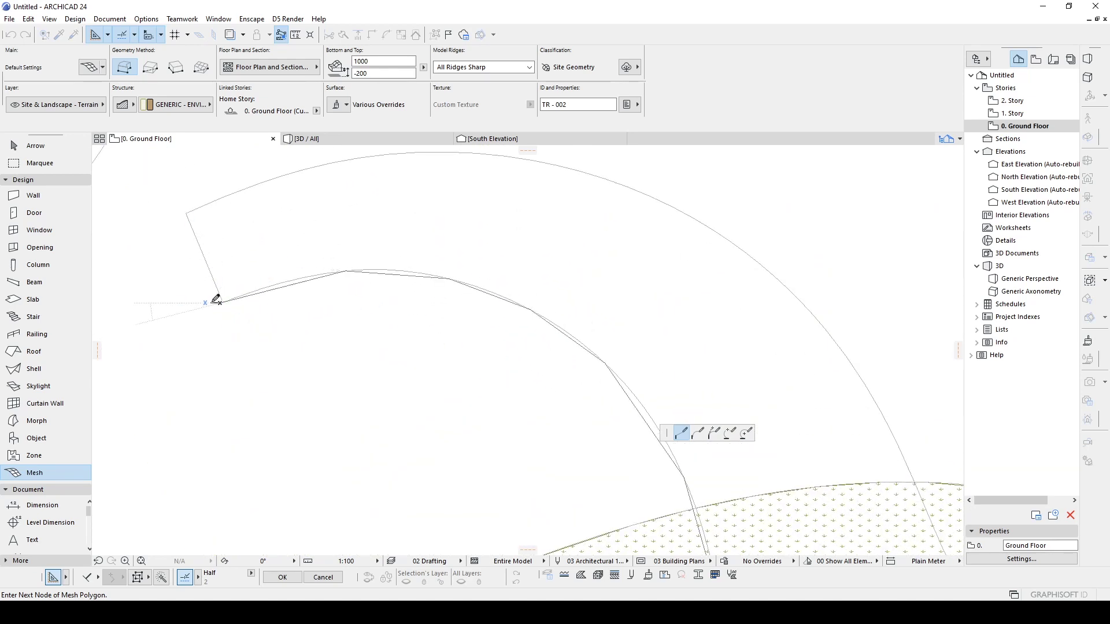
{"action": "scroll", "coordinate": [212, 303], "scroll_direction": "up", "scroll_amount": 3}
{"action": "key", "text": "BackSpace"}
{"action": "left_click", "coordinate": [232, 301]}
Trace the second outline across its narrow end and along the outer curve, over the crest and down the far side
{"action": "middle_click_drag", "start_coordinate": [168, 147], "coordinate": [191, 291]}
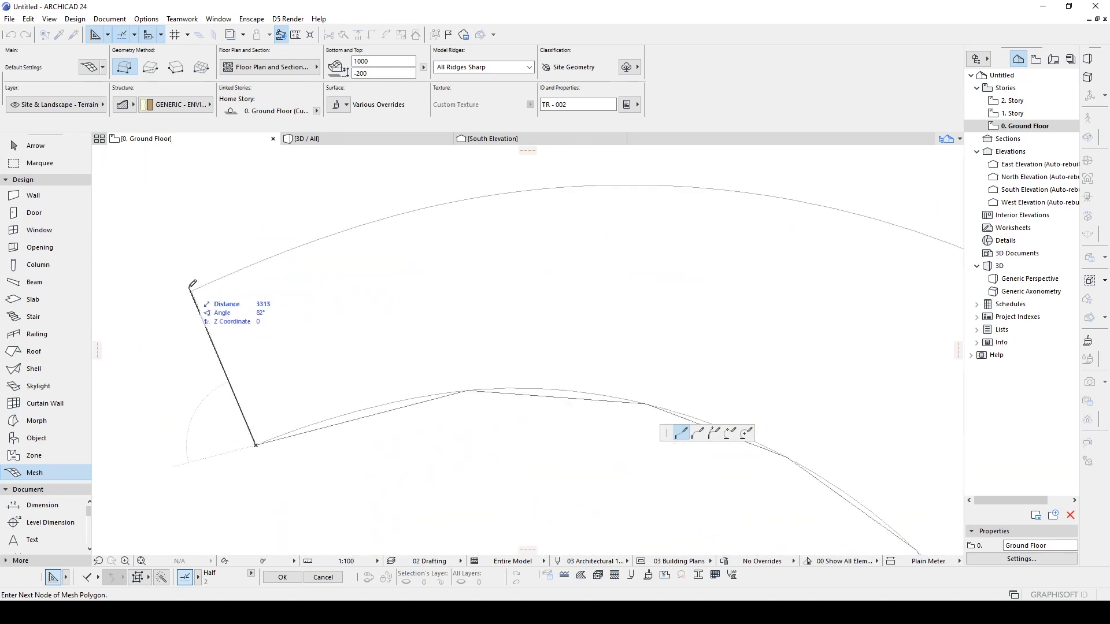
{"action": "left_click", "coordinate": [513, 193]}
{"action": "scroll", "coordinate": [513, 194], "scroll_direction": "down", "scroll_amount": 3}
{"action": "left_click", "coordinate": [623, 193]}
{"action": "middle_click_drag", "start_coordinate": [726, 240], "coordinate": [611, 284]}
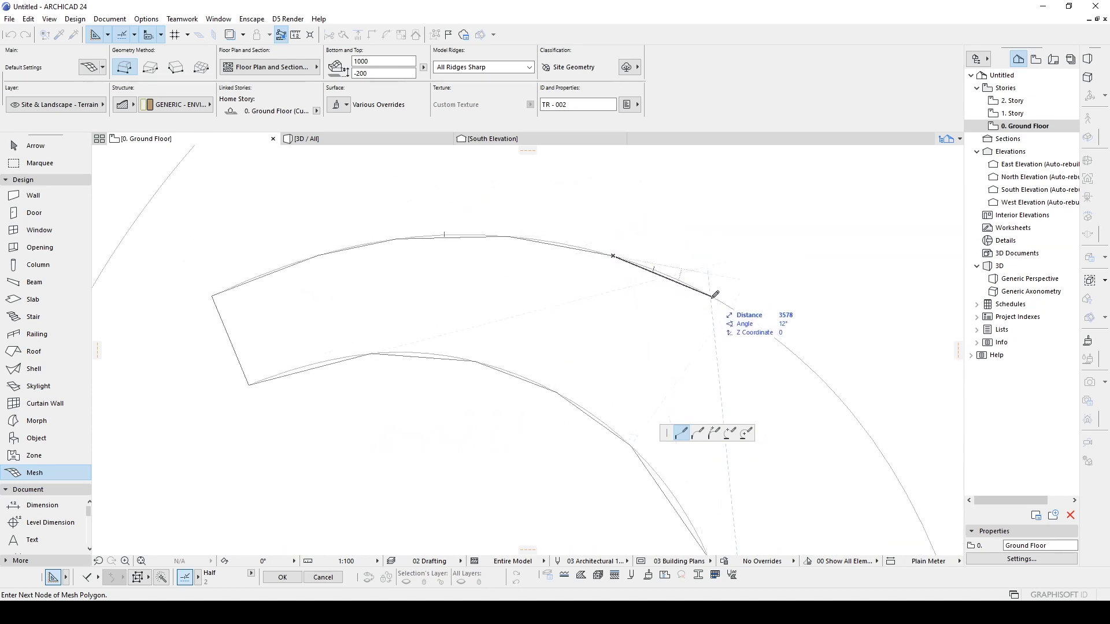
{"action": "left_click", "coordinate": [853, 414]}
Continue tracing the outer curve down across the first mesh to the underside of the small loop
{"action": "middle_click_drag", "start_coordinate": [895, 476], "coordinate": [651, 317]}
{"action": "left_click", "coordinate": [652, 317]}
{"action": "middle_click_drag", "start_coordinate": [703, 425], "coordinate": [522, 233]}
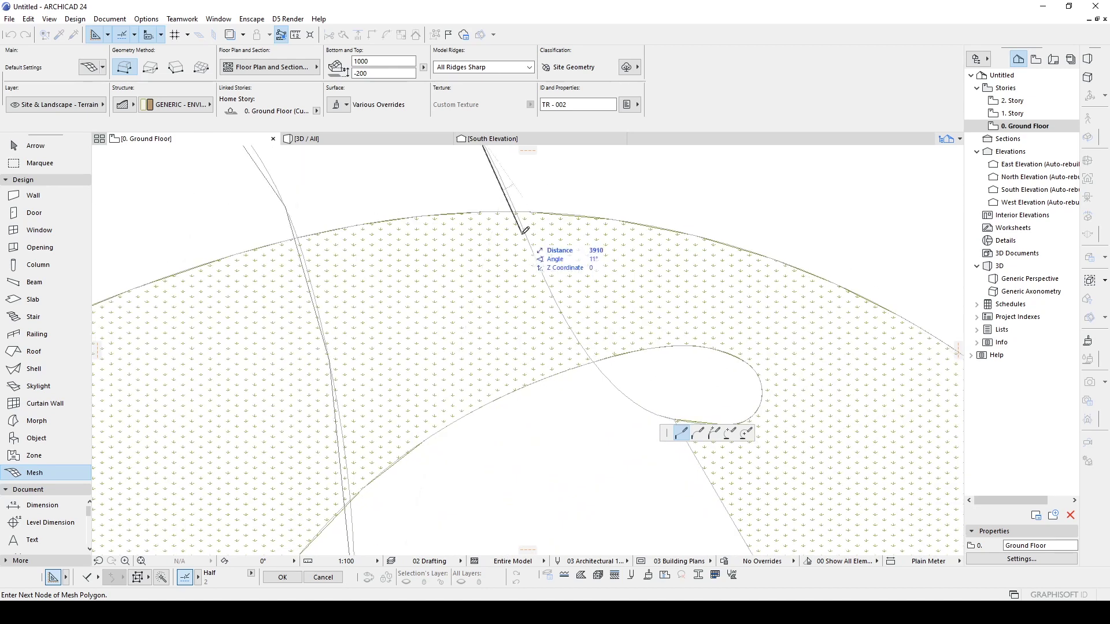
{"action": "left_click", "coordinate": [577, 339]}
{"action": "middle_click_drag", "start_coordinate": [602, 382], "coordinate": [529, 318]}
{"action": "left_click", "coordinate": [601, 356]}
Trace from the small loop past the waist corner to the outline's lower right corner and close the mesh at its starting node
{"action": "middle_click_drag", "start_coordinate": [582, 403], "coordinate": [290, 170]}
{"action": "scroll", "coordinate": [290, 170], "scroll_direction": "down", "scroll_amount": 3}
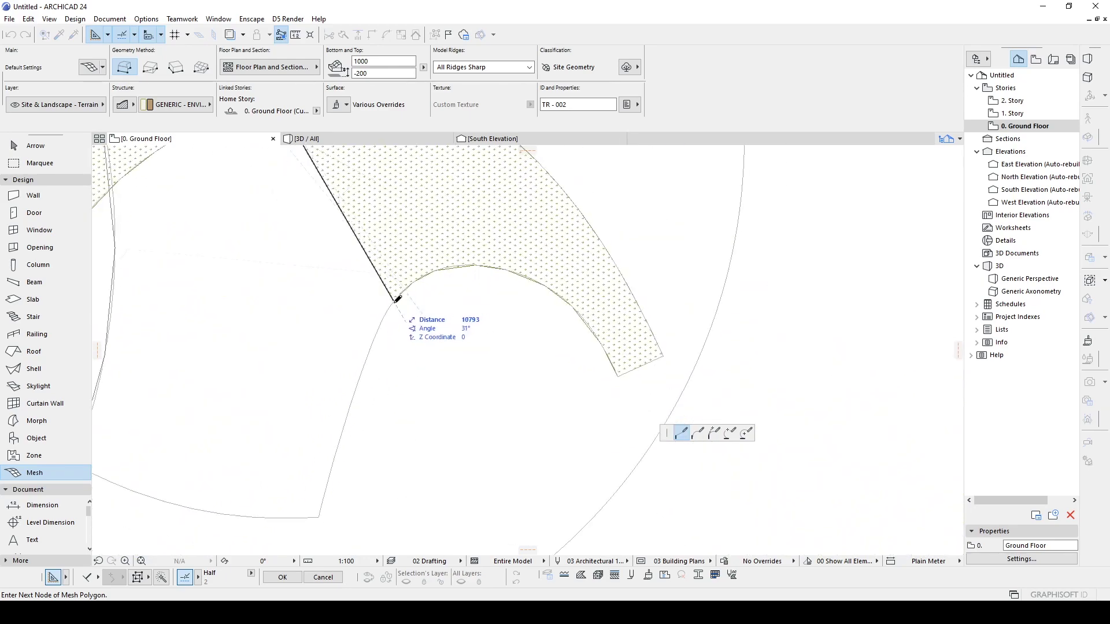
{"action": "left_click", "coordinate": [319, 517]}
{"action": "middle_click_drag", "start_coordinate": [320, 516], "coordinate": [538, 471]}
{"action": "left_click", "coordinate": [289, 421]}
{"action": "scroll", "coordinate": [324, 429], "scroll_direction": "down", "scroll_amount": 5}
{"action": "scroll", "coordinate": [350, 419], "scroll_direction": "up", "scroll_amount": 6}
{"action": "key", "text": "Escape"}
Select the new mesh and curve its bottom edge and the two lowest segments of its left side to match the outline
{"action": "left_click", "coordinate": [331, 455]}
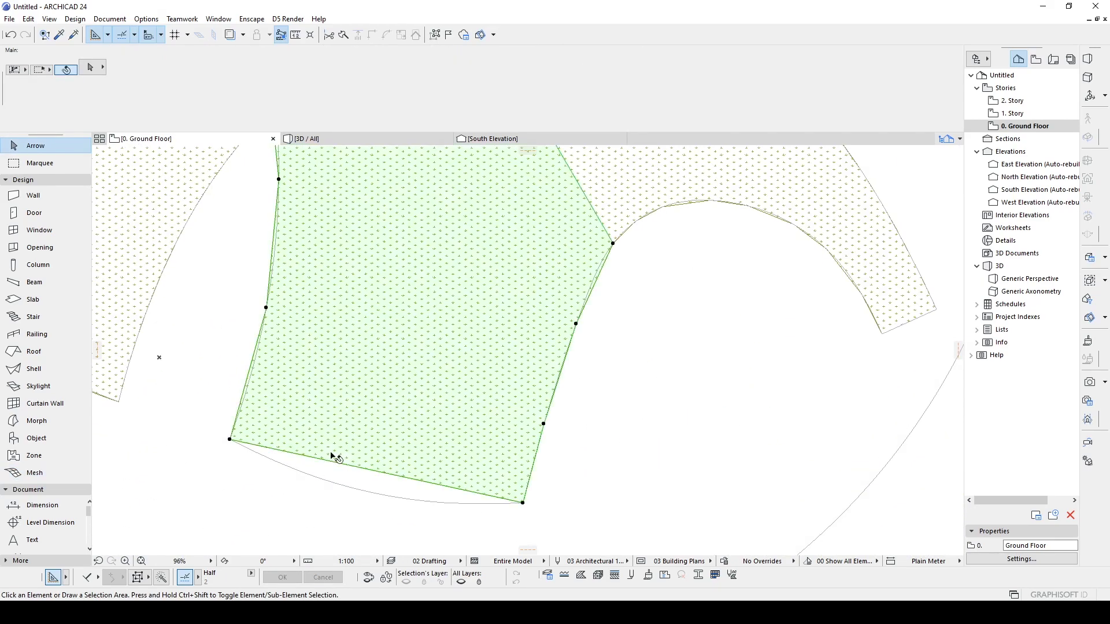
{"action": "left_click", "coordinate": [330, 460]}
{"action": "left_click", "coordinate": [315, 475]}
{"action": "scroll", "coordinate": [247, 326], "scroll_direction": "up", "scroll_amount": 4}
{"action": "left_click", "coordinate": [269, 365]}
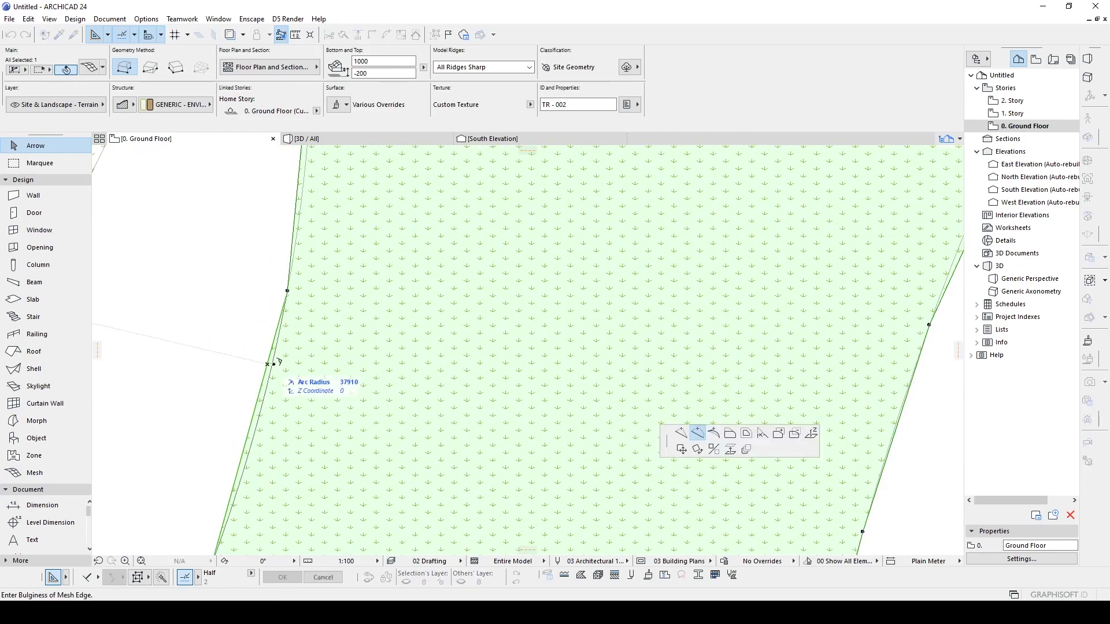
{"action": "left_click", "coordinate": [274, 364]}
{"action": "left_click", "coordinate": [301, 159]}
{"action": "left_click", "coordinate": [305, 160]}
Curve the right-side segment just below the waist corner and the left-side segment where it crosses the first mesh
{"action": "scroll", "coordinate": [307, 163], "scroll_direction": "down", "scroll_amount": 4}
{"action": "middle_click_drag", "start_coordinate": [307, 163], "coordinate": [294, 285]}
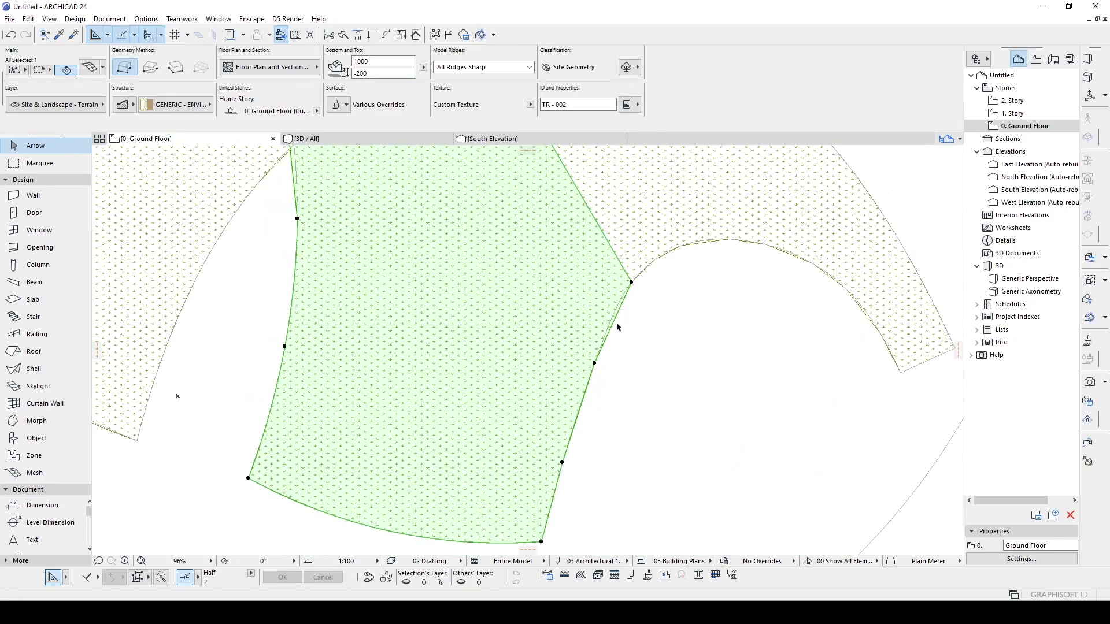
{"action": "scroll", "coordinate": [616, 325], "scroll_direction": "up", "scroll_amount": 4}
{"action": "left_click", "coordinate": [620, 275]}
{"action": "left_click", "coordinate": [618, 271]}
{"action": "scroll", "coordinate": [617, 272], "scroll_direction": "down", "scroll_amount": 4}
{"action": "middle_click_drag", "start_coordinate": [373, 161], "coordinate": [605, 352]}
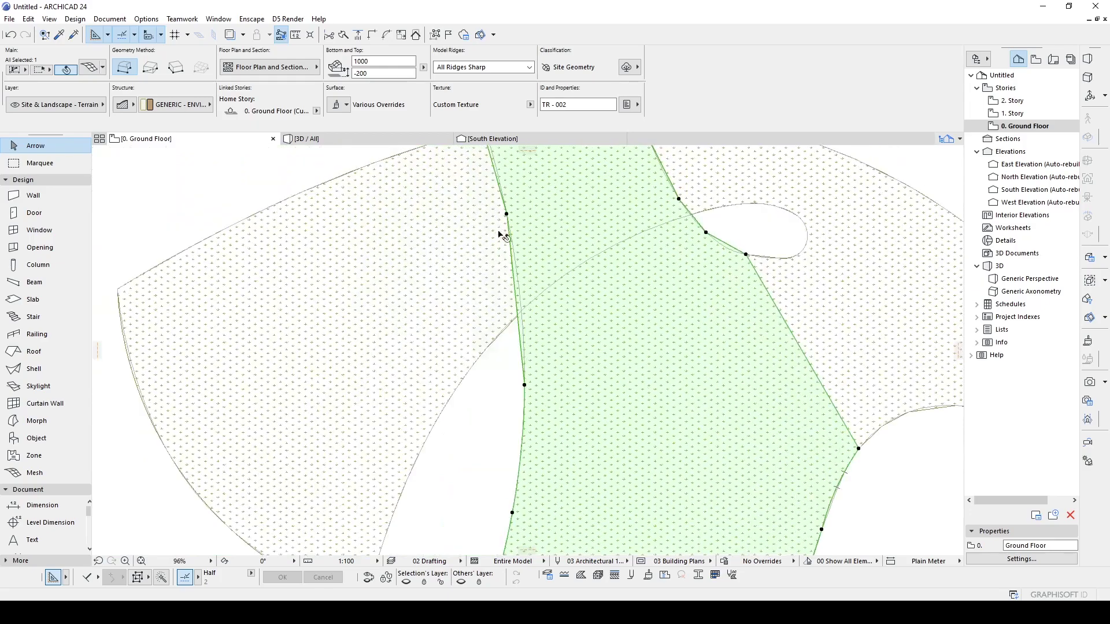
{"action": "scroll", "coordinate": [502, 234], "scroll_direction": "up", "scroll_amount": 2}
{"action": "left_click", "coordinate": [521, 255]}
Curve the two mesh segments beside the small loop to follow the outline
{"action": "scroll", "coordinate": [751, 286], "scroll_direction": "up", "scroll_amount": 4}
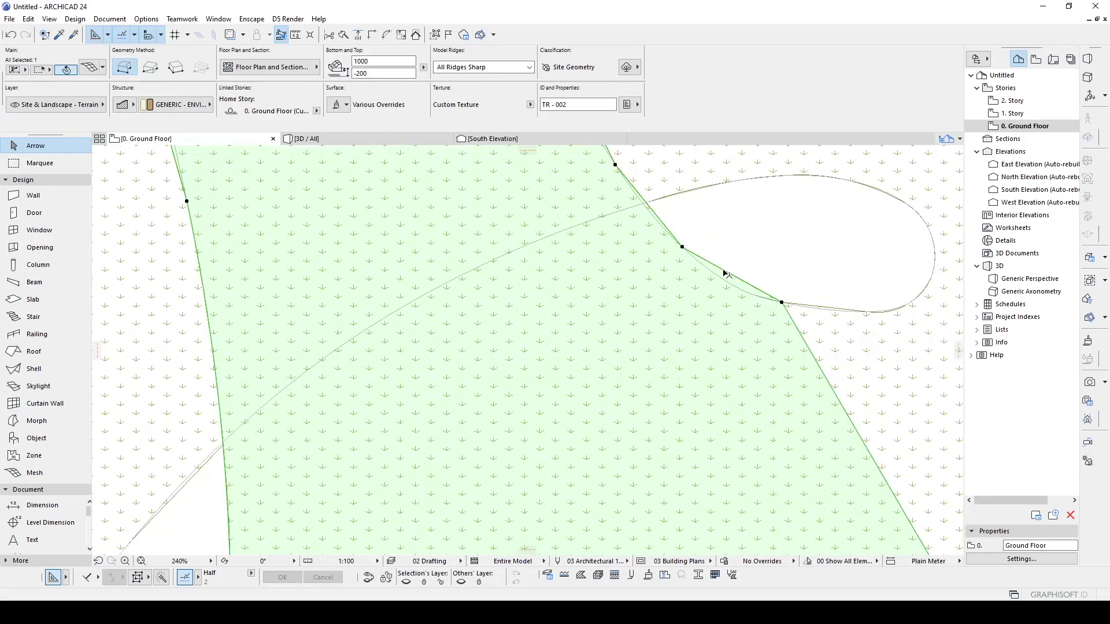
{"action": "scroll", "coordinate": [632, 350], "scroll_direction": "up", "scroll_amount": 3}
{"action": "left_click", "coordinate": [611, 339]}
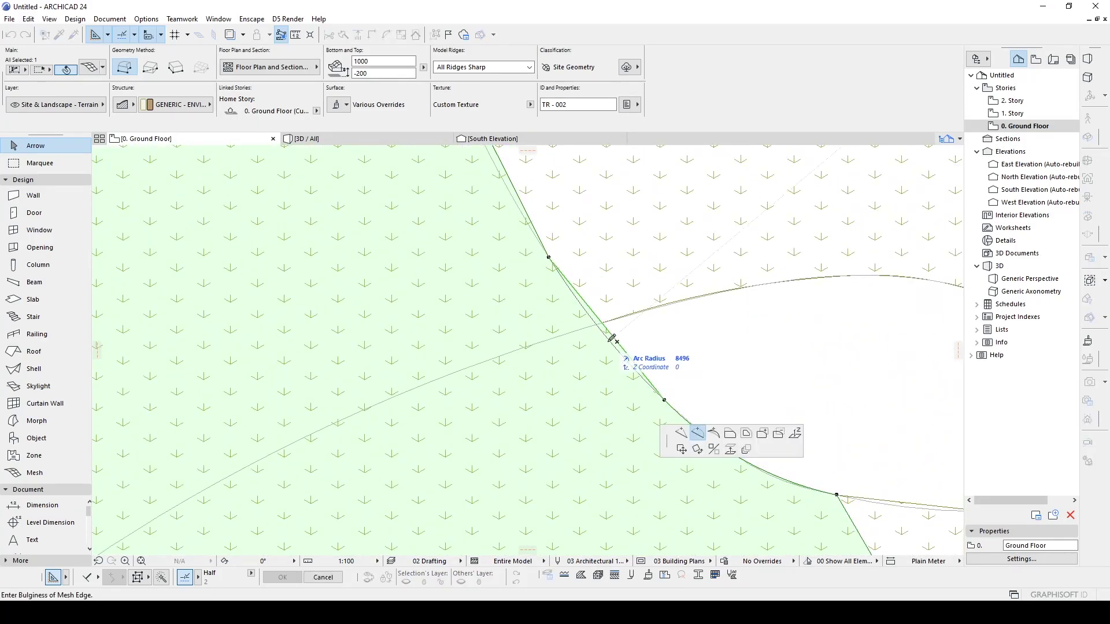
{"action": "left_click", "coordinate": [609, 342]}
Curve the outer-edge segment crossing the first mesh's arch and the next one above it to match the outline
{"action": "scroll", "coordinate": [607, 341], "scroll_direction": "down", "scroll_amount": 3}
{"action": "middle_click_drag", "start_coordinate": [535, 237], "coordinate": [573, 336]}
{"action": "scroll", "coordinate": [573, 336], "scroll_direction": "up", "scroll_amount": 2}
{"action": "scroll", "coordinate": [591, 366], "scroll_direction": "down", "scroll_amount": 3}
{"action": "middle_click_drag", "start_coordinate": [520, 199], "coordinate": [545, 301]}
{"action": "scroll", "coordinate": [545, 300], "scroll_direction": "up", "scroll_amount": 4}
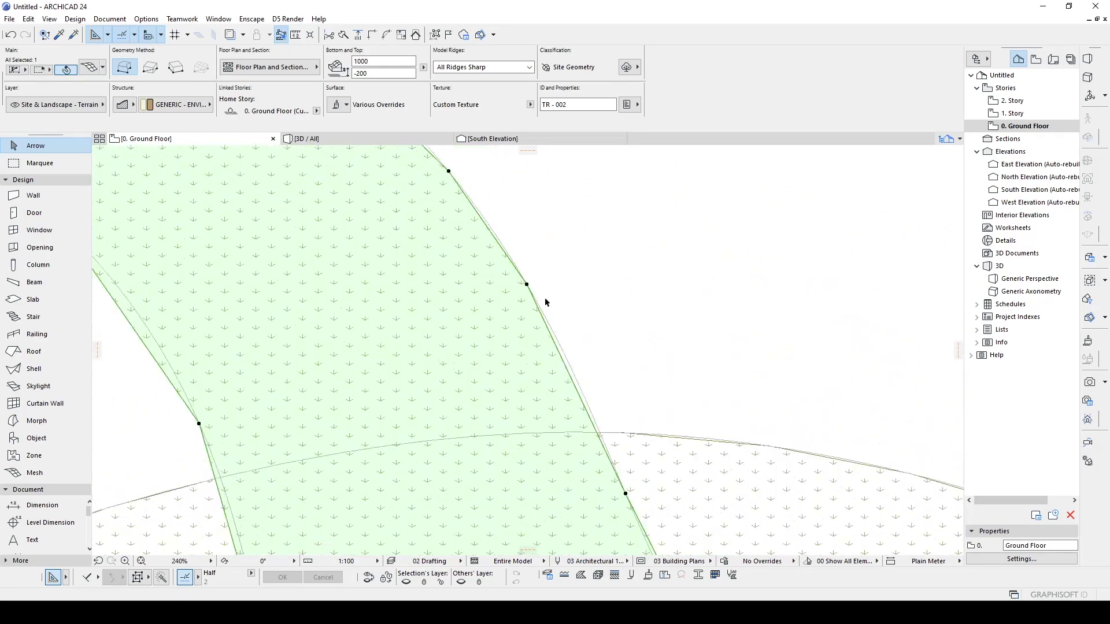
{"action": "left_click", "coordinate": [545, 337]}
{"action": "left_click", "coordinate": [552, 336]}
{"action": "scroll", "coordinate": [552, 339], "scroll_direction": "down", "scroll_amount": 4}
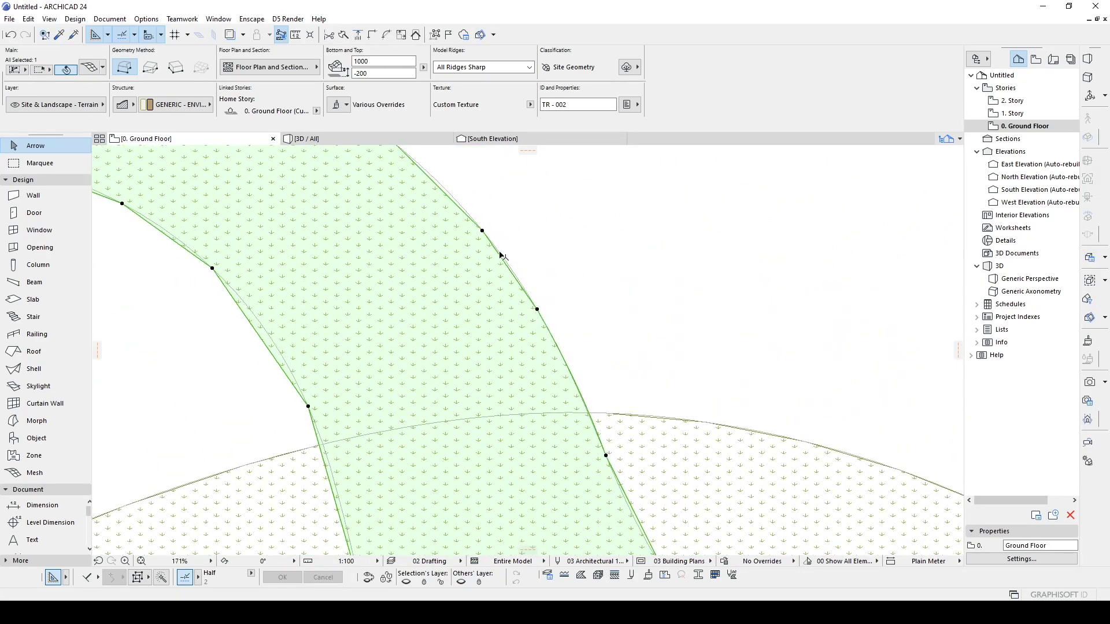
{"action": "scroll", "coordinate": [503, 256], "scroll_direction": "up", "scroll_amount": 3}
{"action": "left_click", "coordinate": [495, 254]}
{"action": "left_click", "coordinate": [502, 251]}
Curve the next three outer-edge segments climbing toward the crest so they follow the outline
{"action": "scroll", "coordinate": [502, 251], "scroll_direction": "down", "scroll_amount": 3}
{"action": "middle_click_drag", "start_coordinate": [440, 192], "coordinate": [435, 306]}
{"action": "scroll", "coordinate": [435, 306], "scroll_direction": "up", "scroll_amount": 3}
{"action": "left_click", "coordinate": [426, 298]}
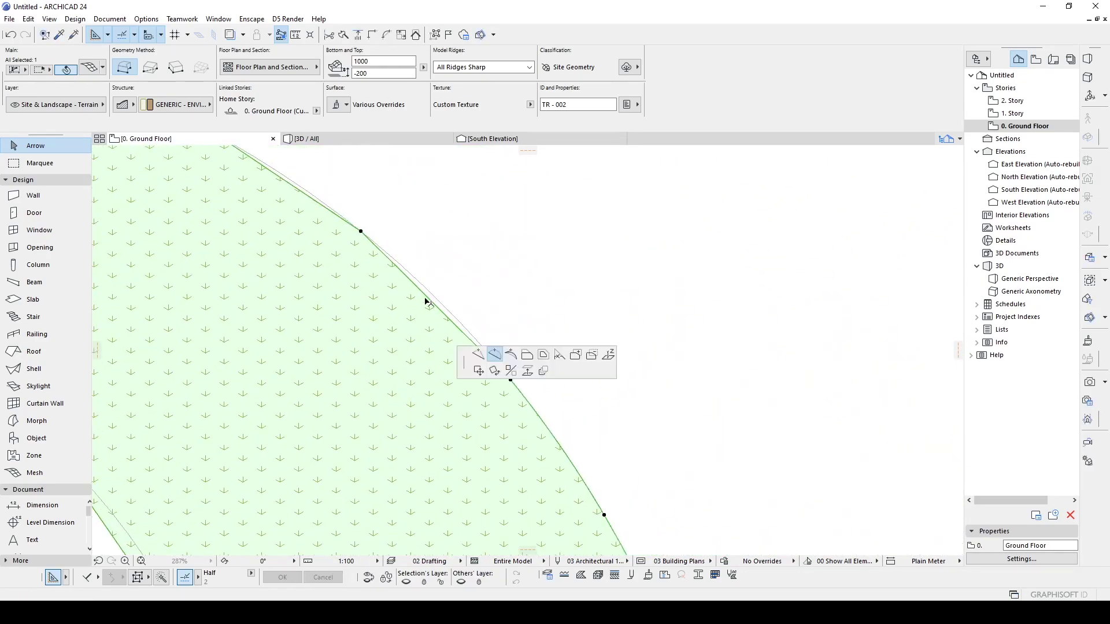
{"action": "left_click", "coordinate": [431, 292]}
{"action": "scroll", "coordinate": [431, 291], "scroll_direction": "down", "scroll_amount": 3}
{"action": "middle_click_drag", "start_coordinate": [317, 245], "coordinate": [428, 352]}
{"action": "scroll", "coordinate": [428, 352], "scroll_direction": "up", "scroll_amount": 3}
{"action": "left_click", "coordinate": [528, 330]}
{"action": "key", "text": "Escape"}
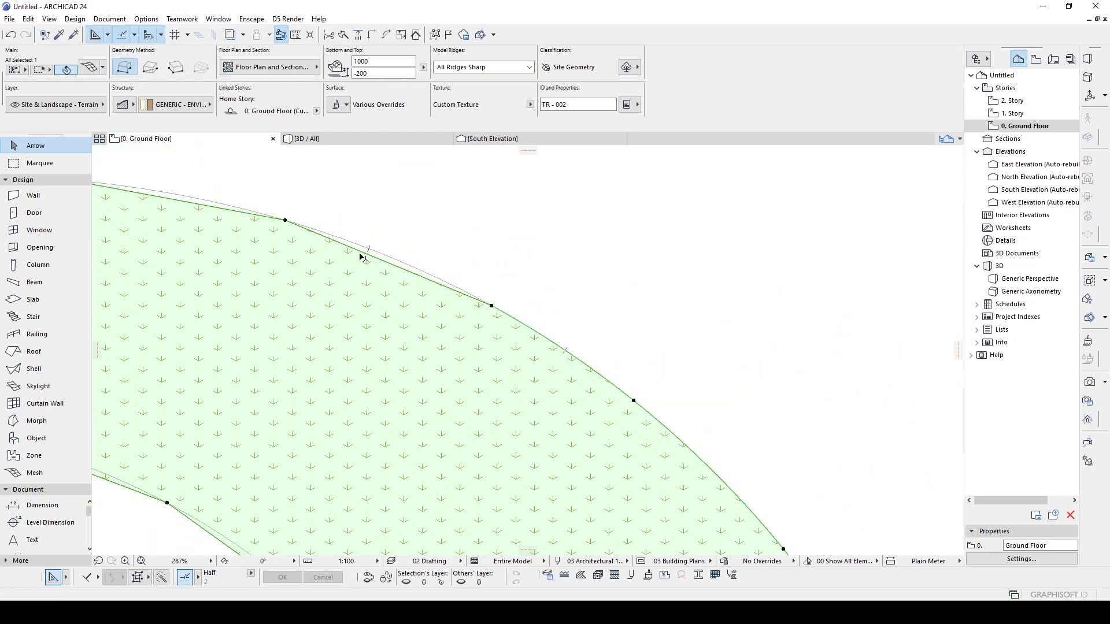
{"action": "left_click", "coordinate": [366, 253]}
{"action": "key", "text": "Escape"}
Curve the three inner-edge segments around the bend, working back toward the narrow end
{"action": "scroll", "coordinate": [420, 400], "scroll_direction": "down", "scroll_amount": 2}
{"action": "scroll", "coordinate": [422, 400], "scroll_direction": "up", "scroll_amount": 3}
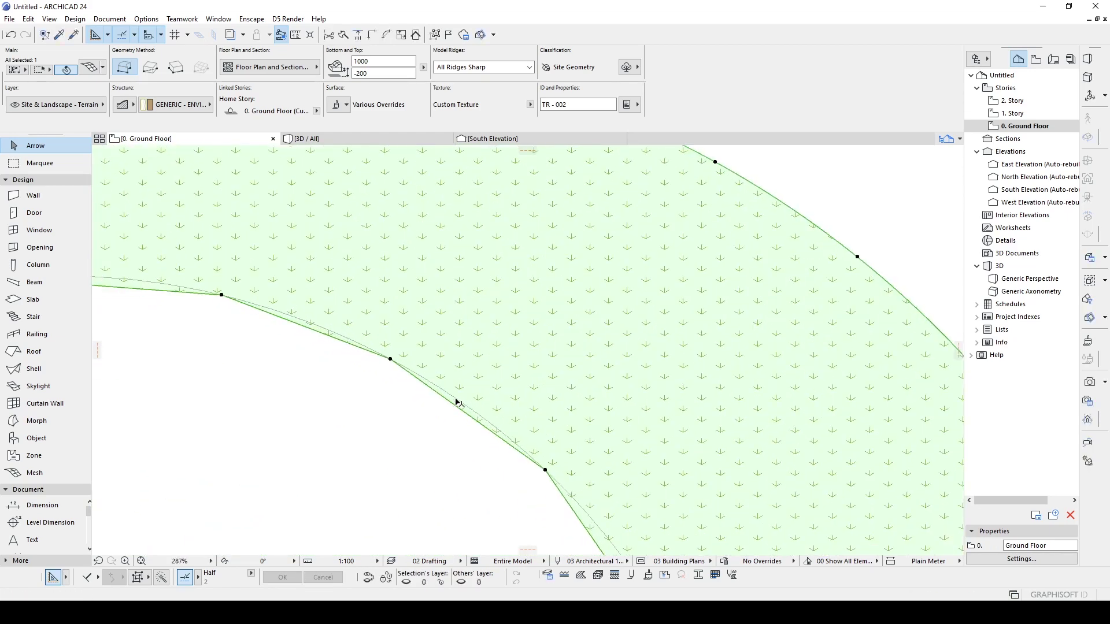
{"action": "left_click", "coordinate": [455, 406]}
{"action": "left_click", "coordinate": [454, 395]}
{"action": "scroll", "coordinate": [453, 394], "scroll_direction": "down", "scroll_amount": 3}
{"action": "scroll", "coordinate": [345, 341], "scroll_direction": "up", "scroll_amount": 3}
{"action": "left_click", "coordinate": [397, 379]}
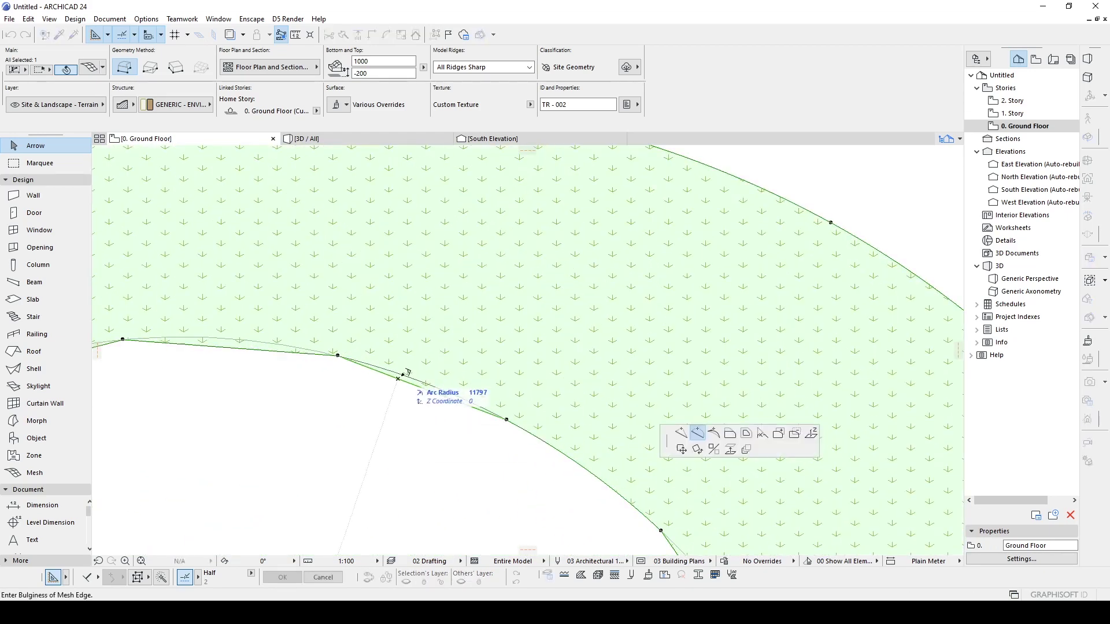
{"action": "left_click", "coordinate": [230, 349]}
{"action": "left_click", "coordinate": [232, 339]}
Curve the inner-edge segment just above the first mesh and the one crossing its arch to match the outline
{"action": "scroll", "coordinate": [233, 339], "scroll_direction": "down", "scroll_amount": 5}
{"action": "scroll", "coordinate": [463, 471], "scroll_direction": "up", "scroll_amount": 4}
{"action": "left_click", "coordinate": [329, 346]}
{"action": "left_click", "coordinate": [341, 334]}
{"action": "scroll", "coordinate": [342, 334], "scroll_direction": "down", "scroll_amount": 4}
{"action": "scroll", "coordinate": [393, 454], "scroll_direction": "up", "scroll_amount": 3}
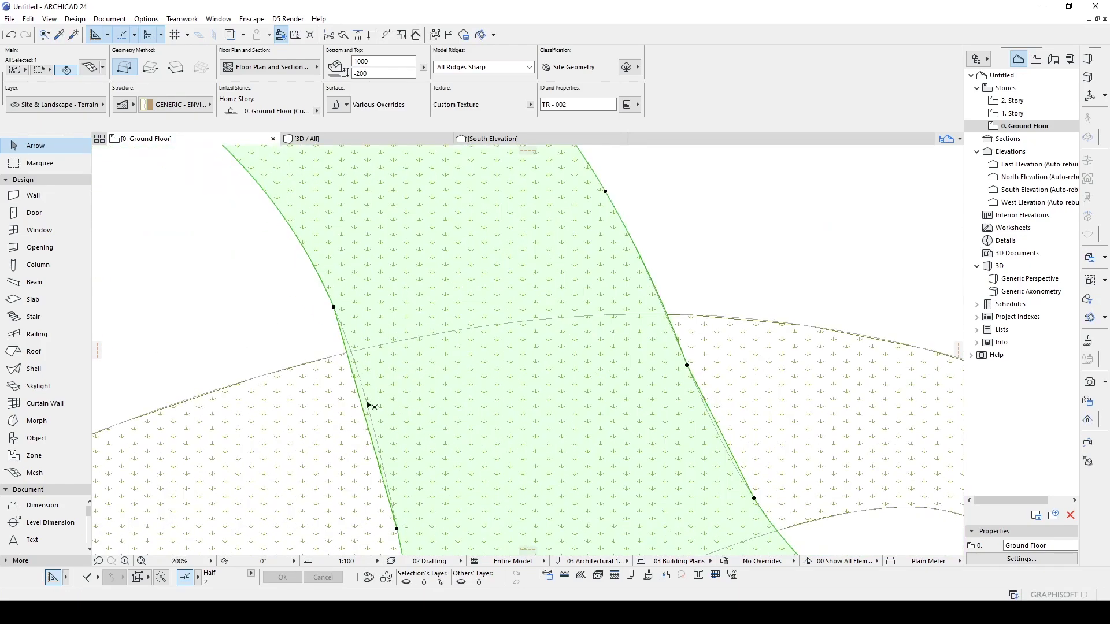
{"action": "left_click", "coordinate": [370, 407]}
{"action": "scroll", "coordinate": [367, 398], "scroll_direction": "up", "scroll_amount": 2}
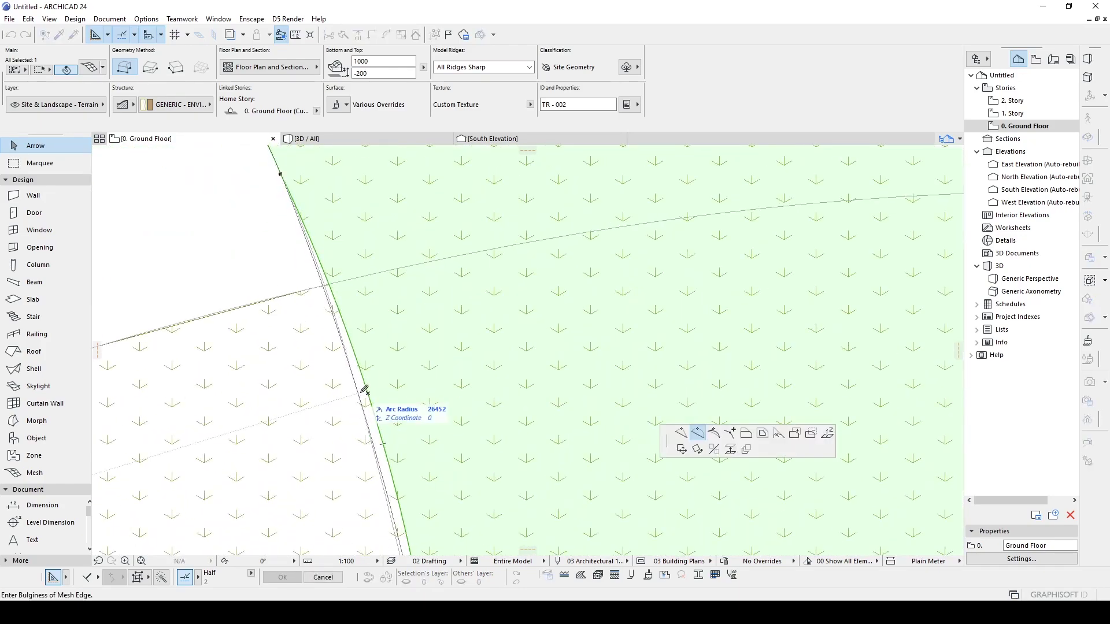
{"action": "left_click", "coordinate": [360, 394]}
Curve the last inner-edge segment next to the narrow end to follow the outline
{"action": "scroll", "coordinate": [398, 339], "scroll_direction": "down", "scroll_amount": 5}
{"action": "middle_click_drag", "start_coordinate": [131, 186], "coordinate": [279, 317]}
{"action": "scroll", "coordinate": [279, 313], "scroll_direction": "up", "scroll_amount": 3}
{"action": "left_click", "coordinate": [237, 281]}
{"action": "left_click", "coordinate": [236, 276]}
{"action": "scroll", "coordinate": [236, 279], "scroll_direction": "down", "scroll_amount": 3}
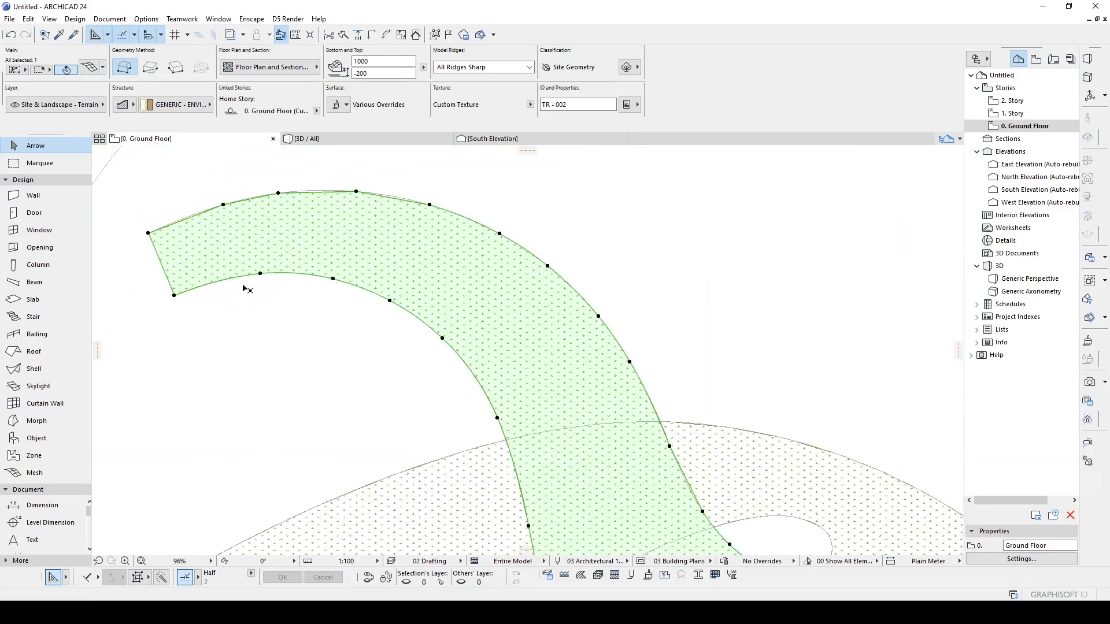
Curve the outer-edge segments around the crest near the narrow end and finish editing the mesh
{"action": "scroll", "coordinate": [248, 288], "scroll_direction": "up", "scroll_amount": 2}
{"action": "left_click", "coordinate": [501, 194]}
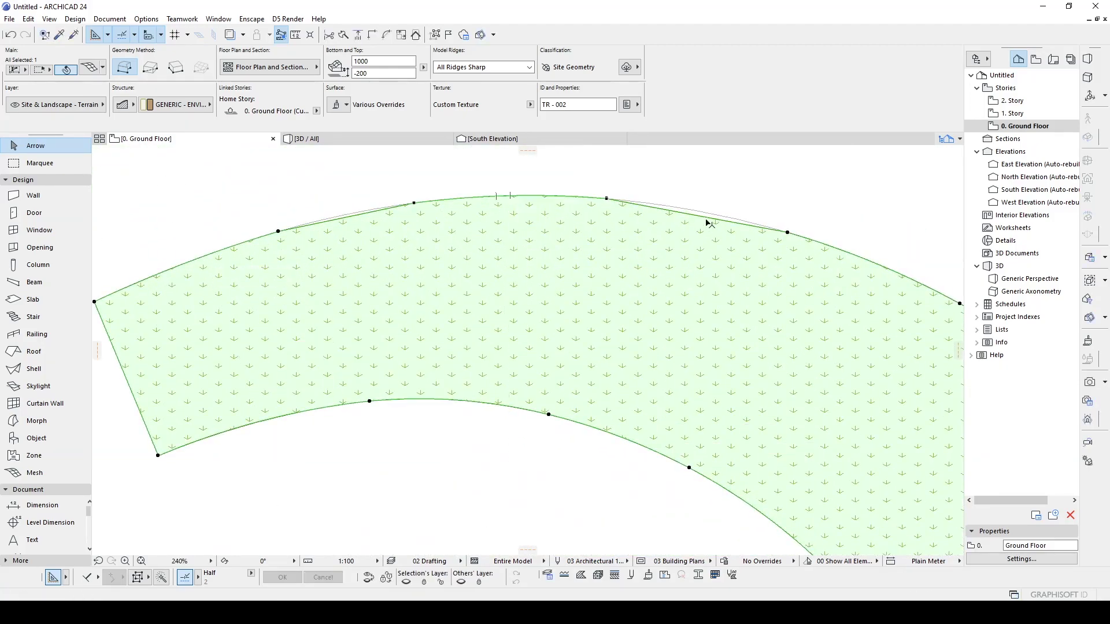
{"action": "left_click", "coordinate": [706, 219]}
{"action": "left_click", "coordinate": [707, 215]}
{"action": "scroll", "coordinate": [708, 217], "scroll_direction": "down", "scroll_amount": 4}
{"action": "middle_click_drag", "start_coordinate": [675, 261], "coordinate": [471, 191]}
{"action": "left_click", "coordinate": [741, 203]}
{"action": "middle_click_drag", "start_coordinate": [725, 227], "coordinate": [654, 306]}
Open the 3D view and examine the two overlapping terrain meshes from several angles
{"action": "left_click", "coordinate": [312, 140]}
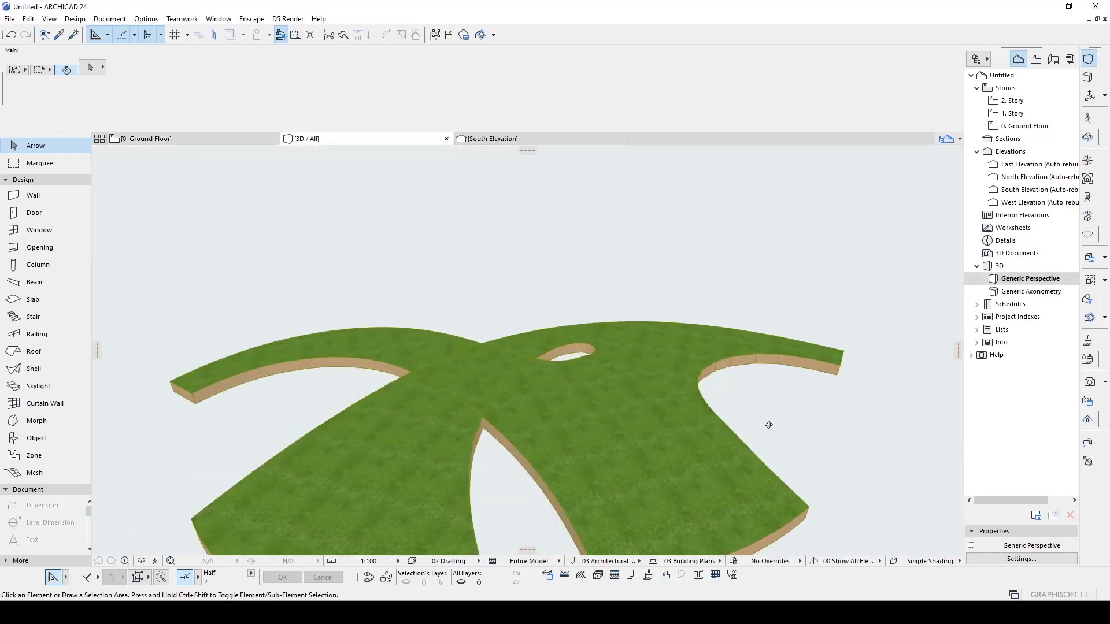
{"action": "left_click", "coordinate": [555, 376]}
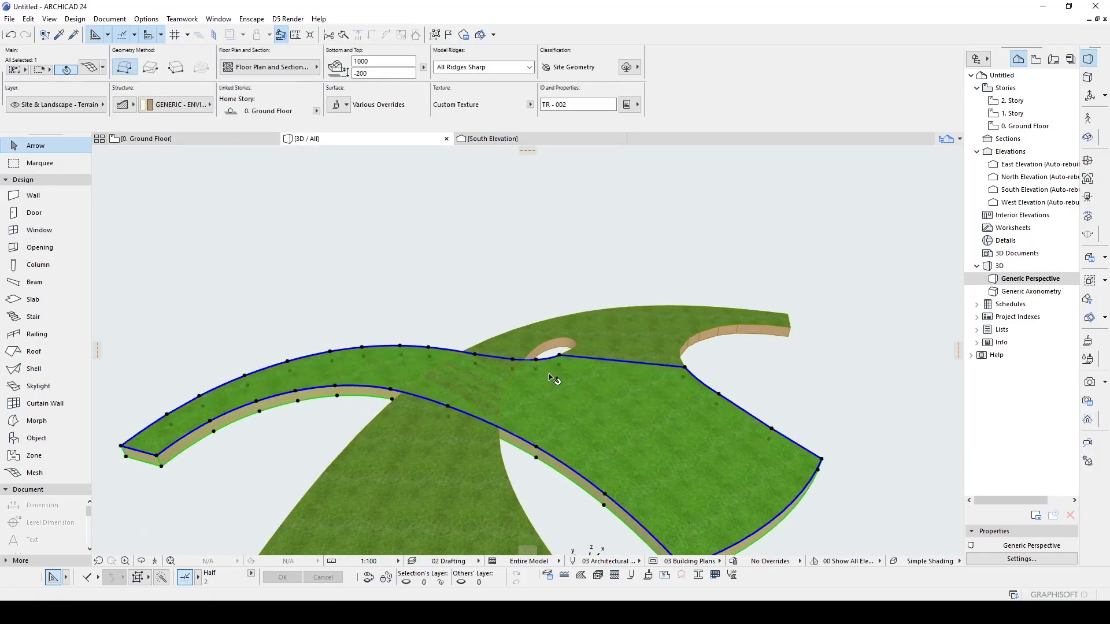
{"action": "scroll", "coordinate": [520, 347], "scroll_direction": "down", "scroll_amount": 3}
{"action": "middle_click_drag", "start_coordinate": [422, 392], "coordinate": [168, 381], "text": "shift"}
{"action": "left_click", "coordinate": [644, 308]}
{"action": "middle_click_drag", "start_coordinate": [711, 378], "coordinate": [543, 449], "text": "shift"}
{"action": "scroll", "coordinate": [679, 371], "scroll_direction": "up", "scroll_amount": 3}
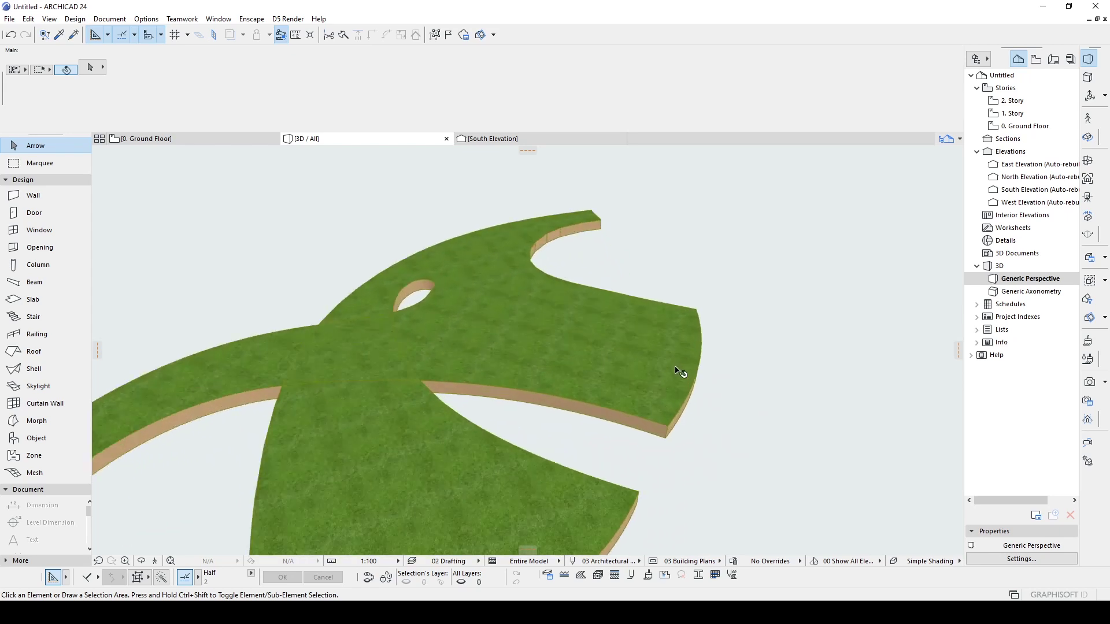
Select the second mesh and examine the editing options at the lower node of its front corner
{"action": "left_click", "coordinate": [642, 389]}
{"action": "middle_click_drag", "start_coordinate": [690, 448], "coordinate": [594, 420], "text": "shift"}
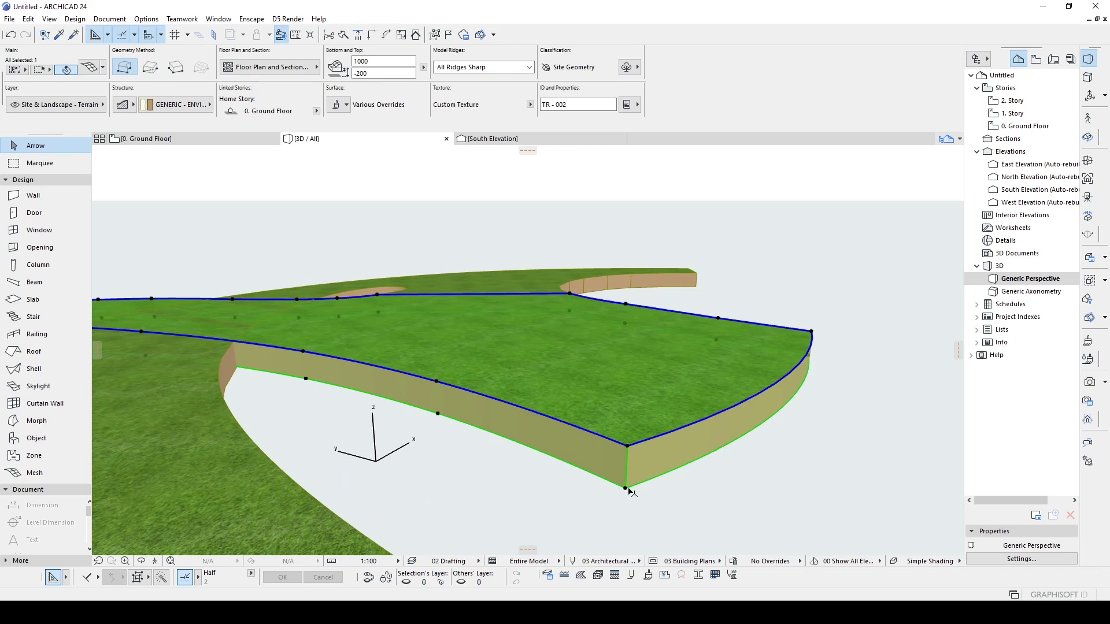
{"action": "middle_click_drag", "start_coordinate": [630, 491], "coordinate": [629, 491], "text": "shift"}
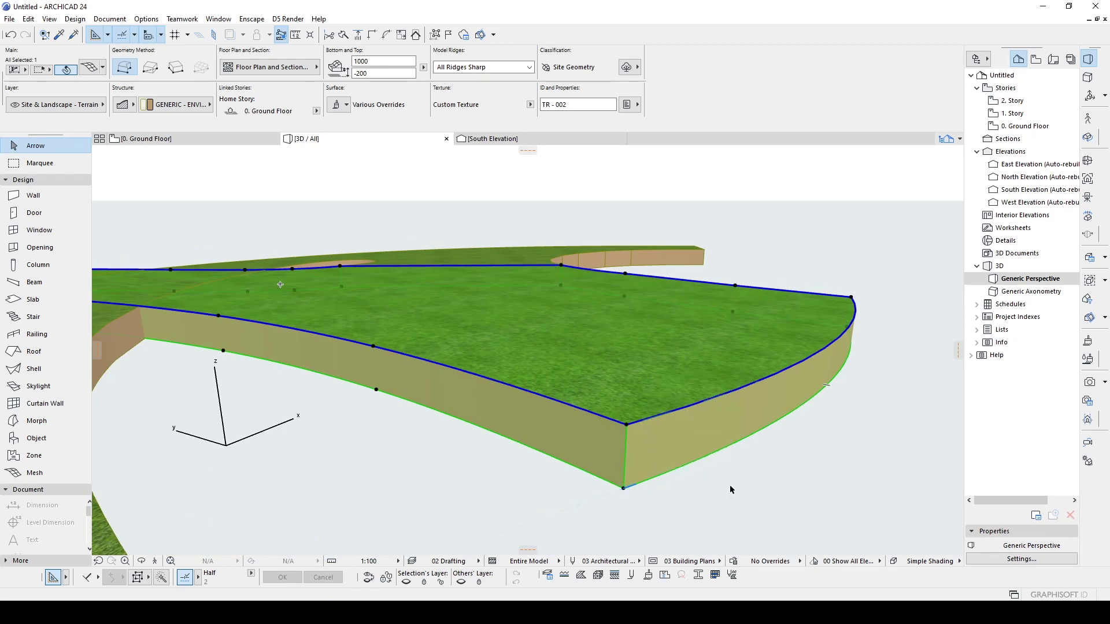
{"action": "middle_click_drag", "start_coordinate": [730, 484], "coordinate": [577, 451], "text": "shift"}
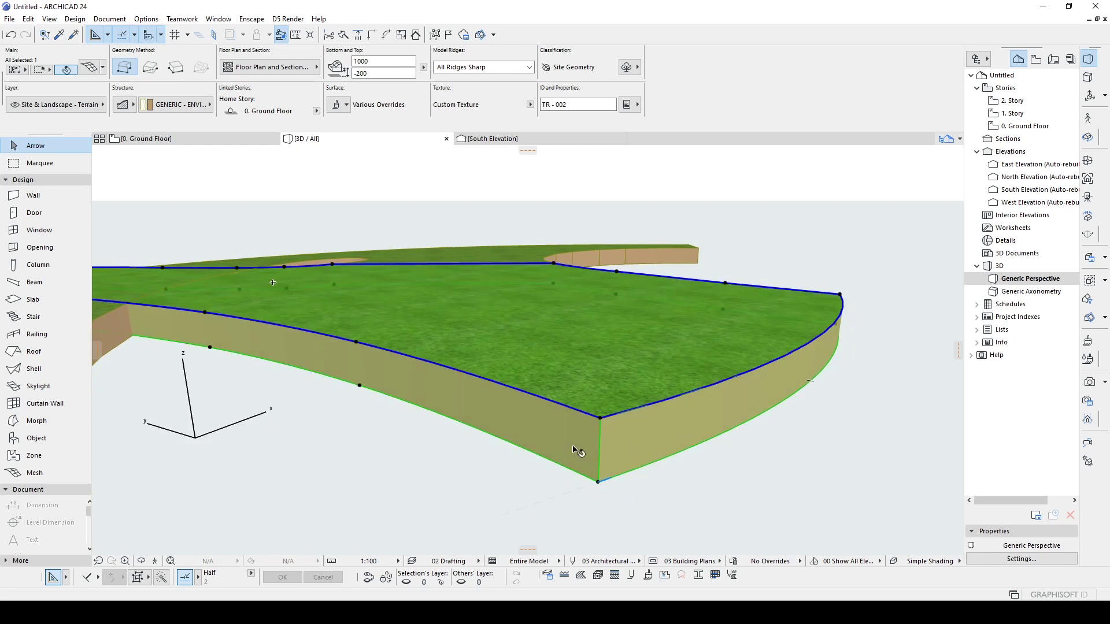
{"action": "left_click", "coordinate": [599, 481]}
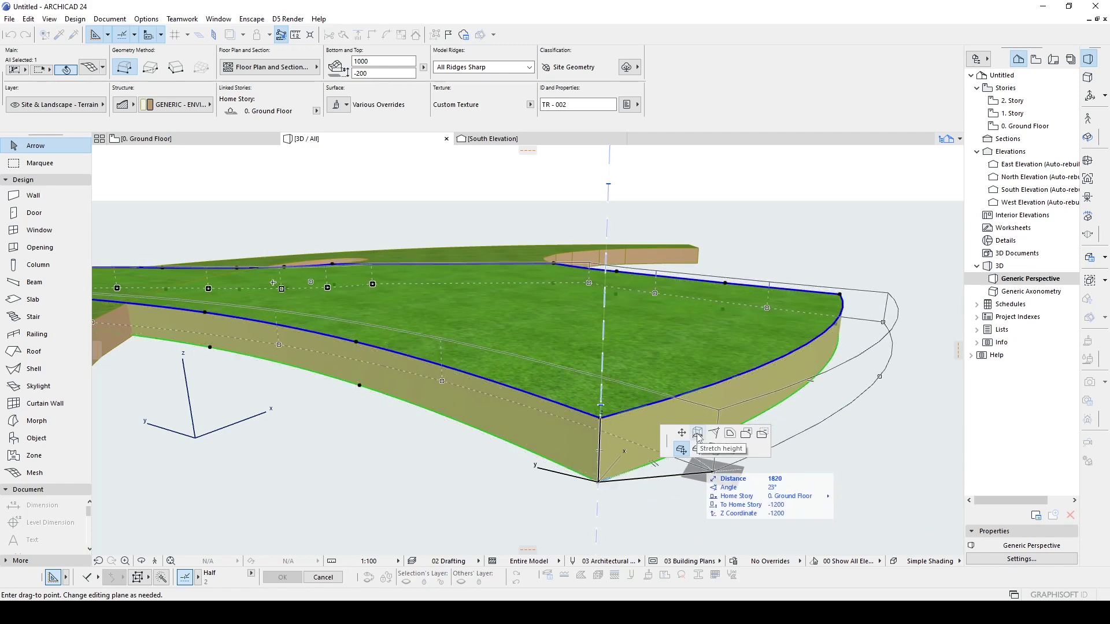
{"action": "key", "text": "Escape"}
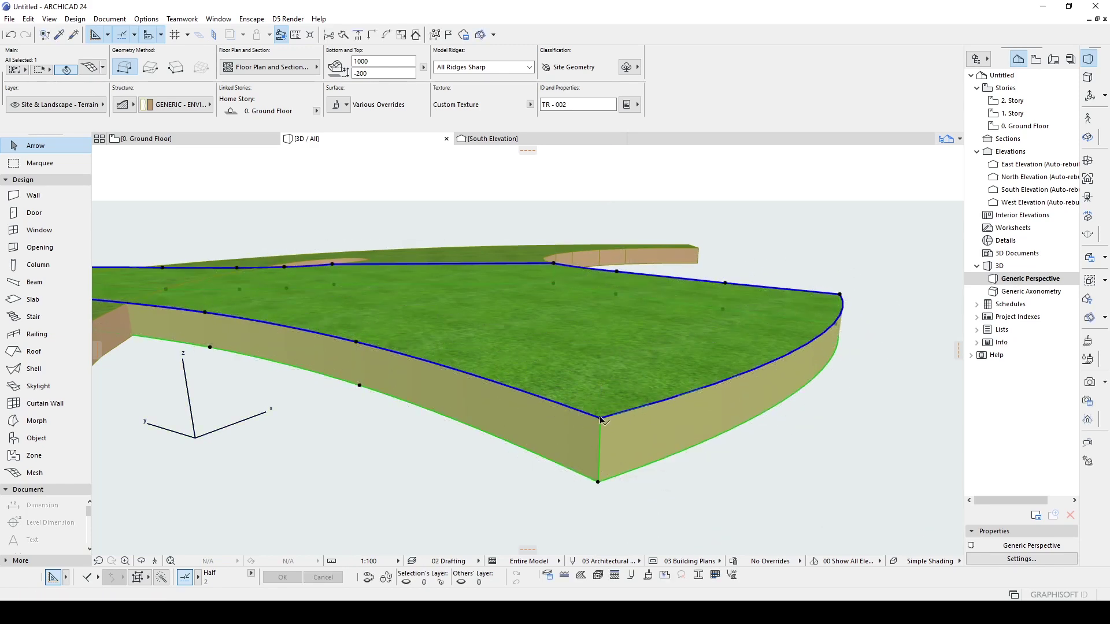
Stretch the second mesh's height to about 1466 from its front top corner, and undo the stretch
{"action": "left_click", "coordinate": [600, 417]}
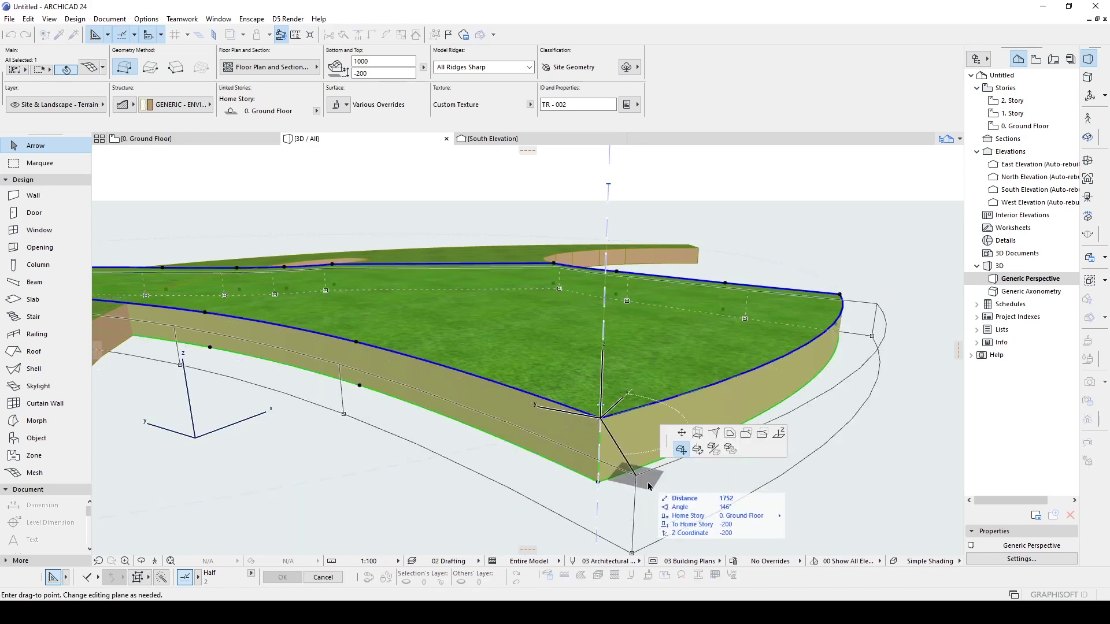
{"action": "left_click", "coordinate": [698, 435]}
{"action": "left_click", "coordinate": [628, 384]}
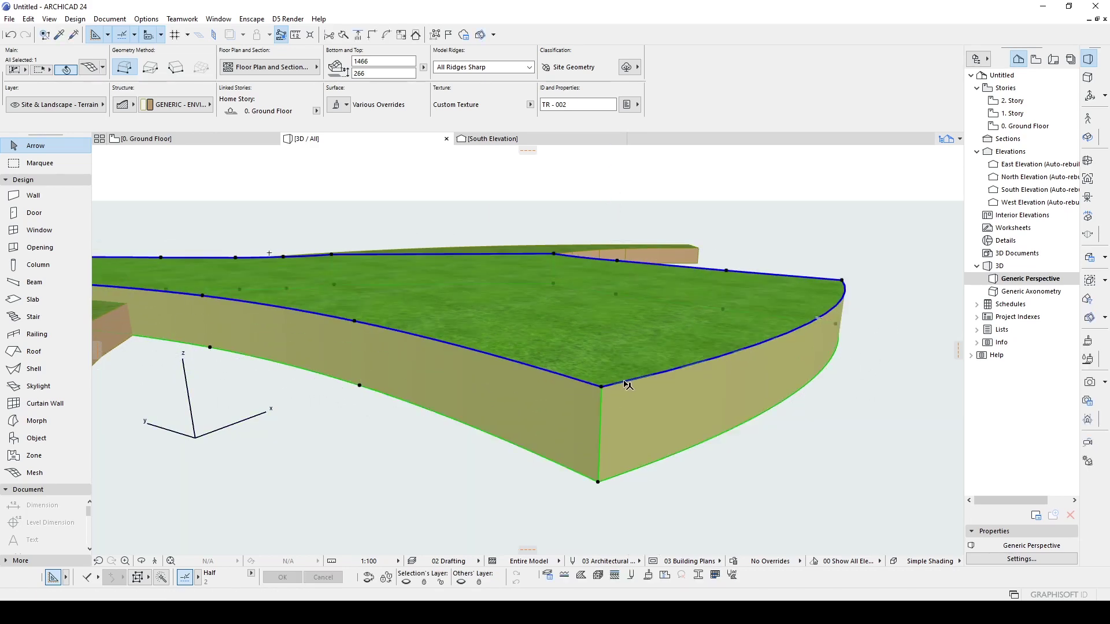
{"action": "key", "text": "ctrl+z"}
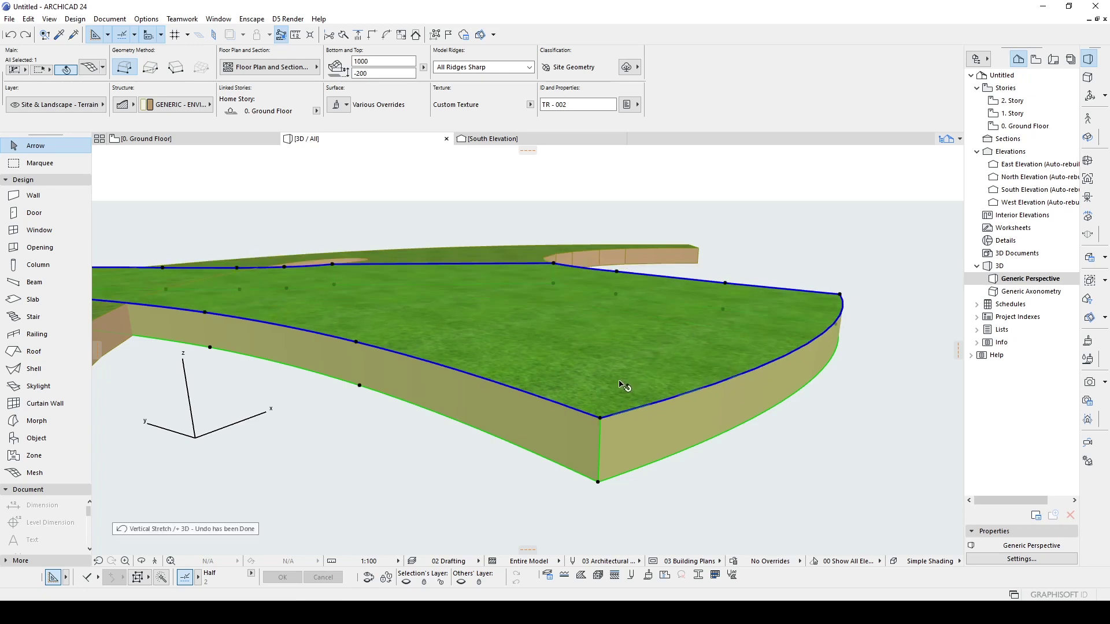
Stretch the second mesh's base downward from its front bottom corner to a height of about 1487, and undo the stretch
{"action": "left_click", "coordinate": [598, 482]}
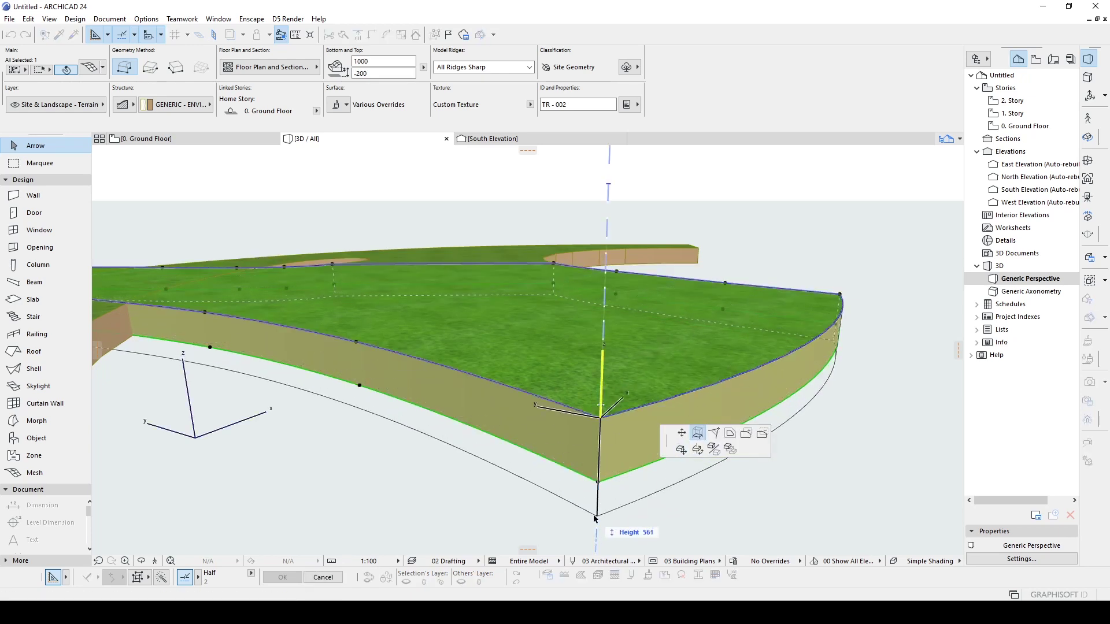
{"action": "left_click", "coordinate": [594, 513]}
{"action": "left_click", "coordinate": [597, 511]}
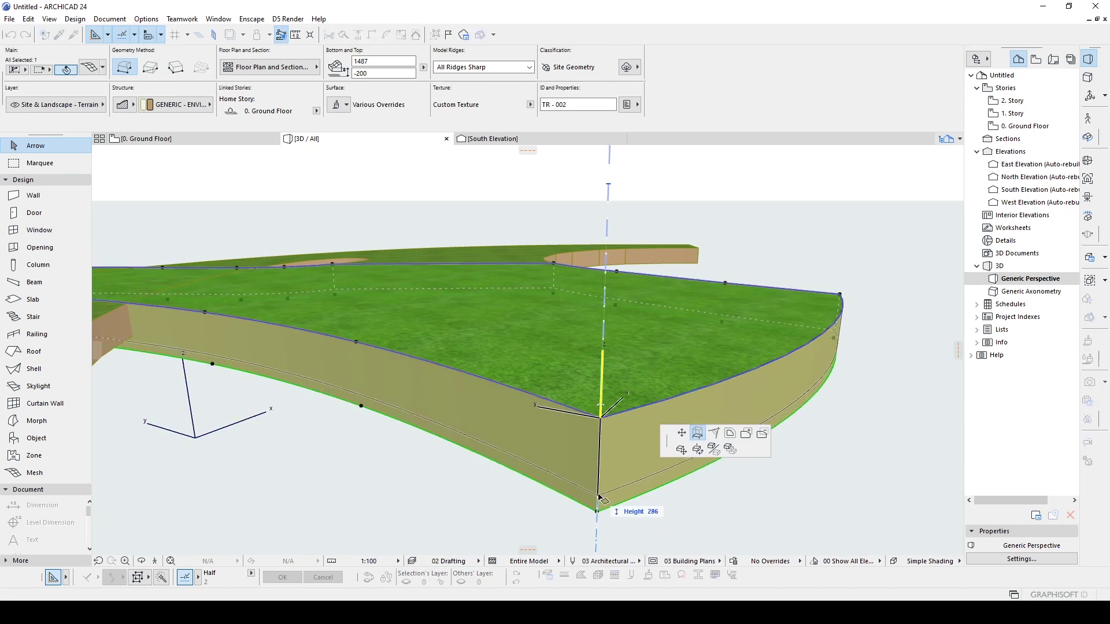
{"action": "key", "text": "Escape"}
{"action": "key", "text": "ctrl+z"}
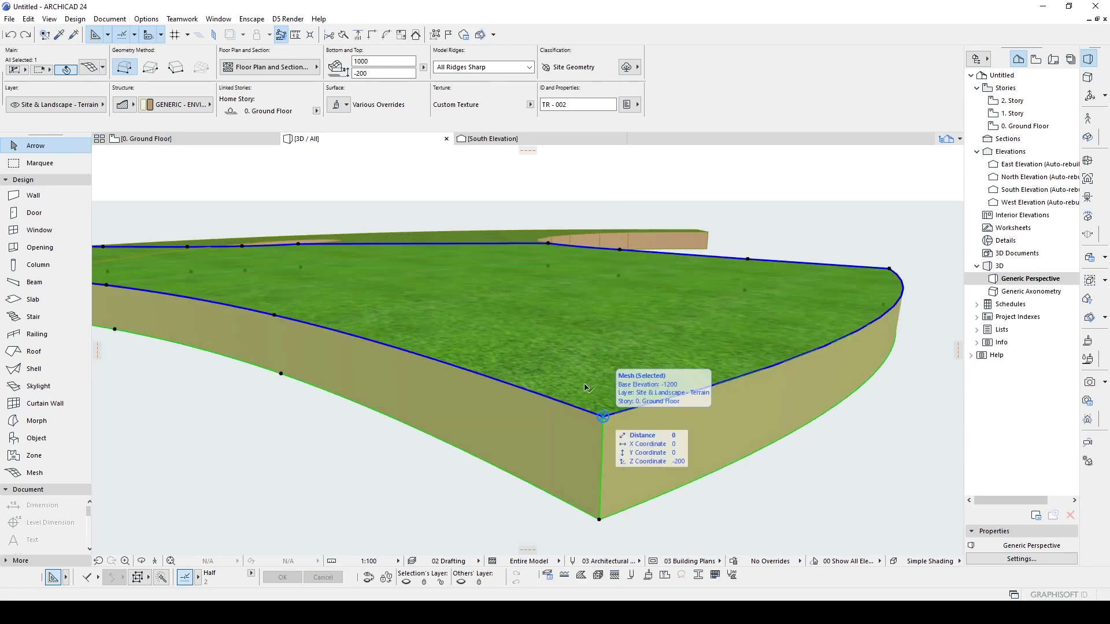
Raise only the second mesh's front top corner with Elevate Mesh Point, and check the editing options of its bottom corner node
{"action": "left_click", "coordinate": [602, 418]}
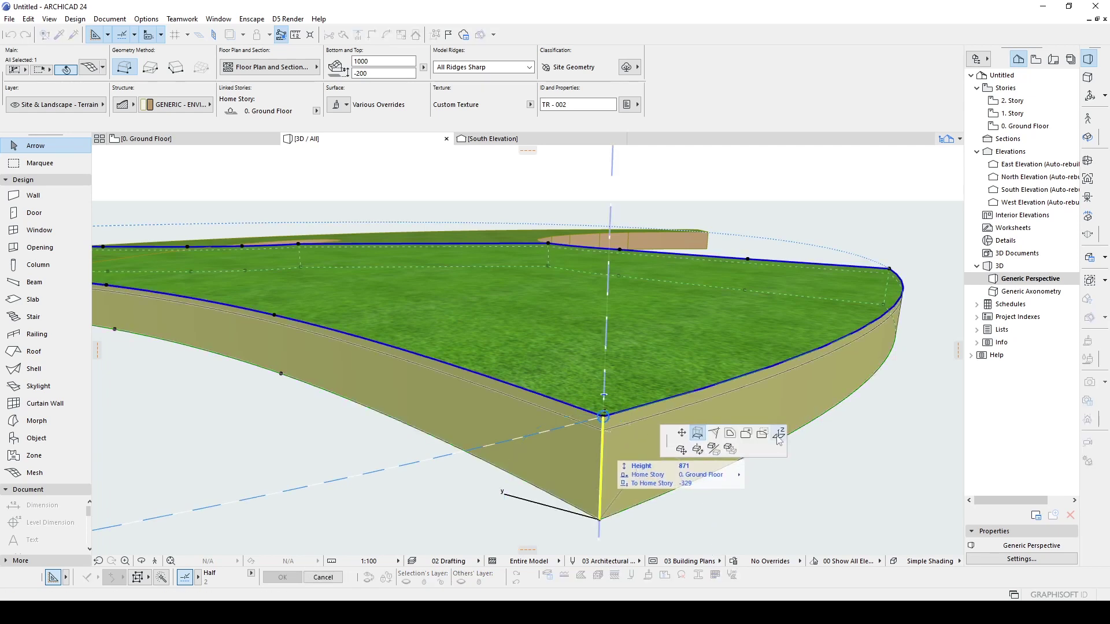
{"action": "left_click", "coordinate": [778, 437]}
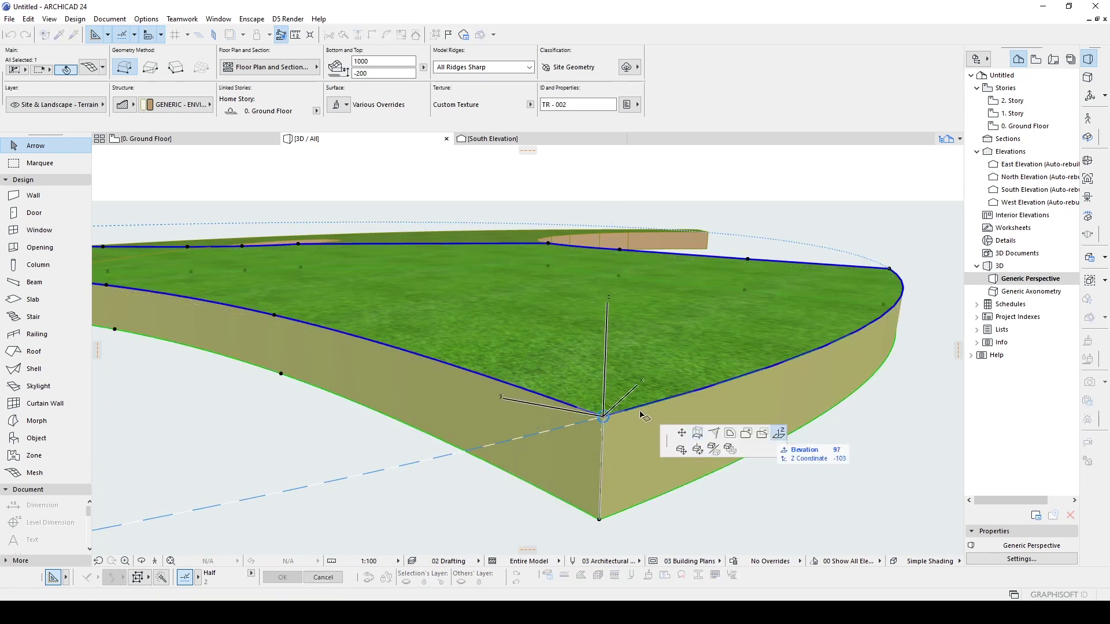
{"action": "left_click", "coordinate": [614, 363]}
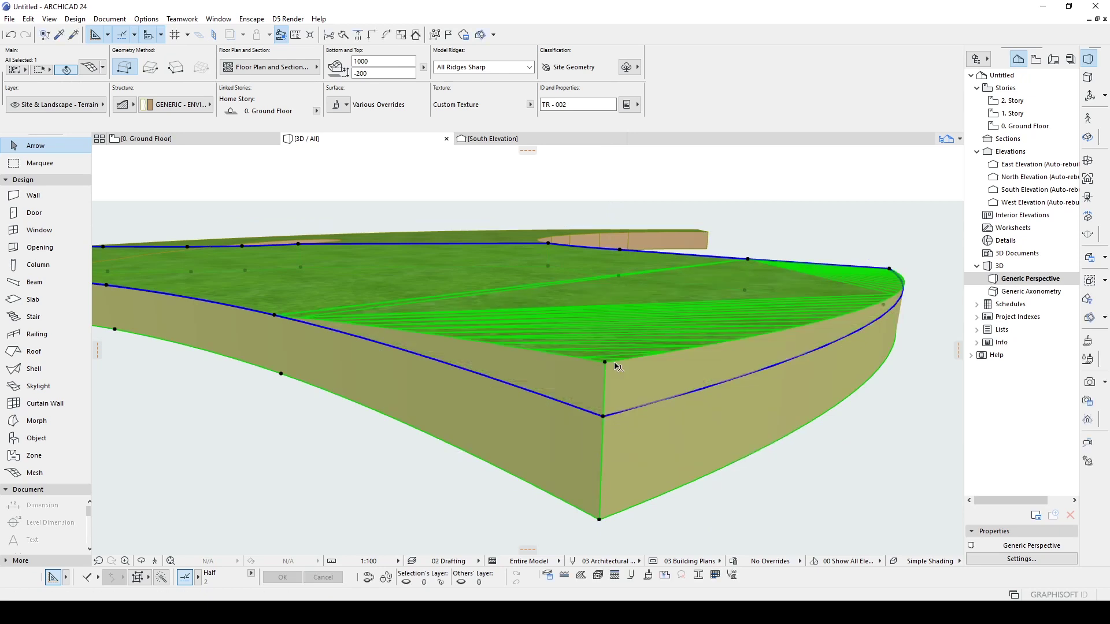
{"action": "left_click", "coordinate": [599, 520]}
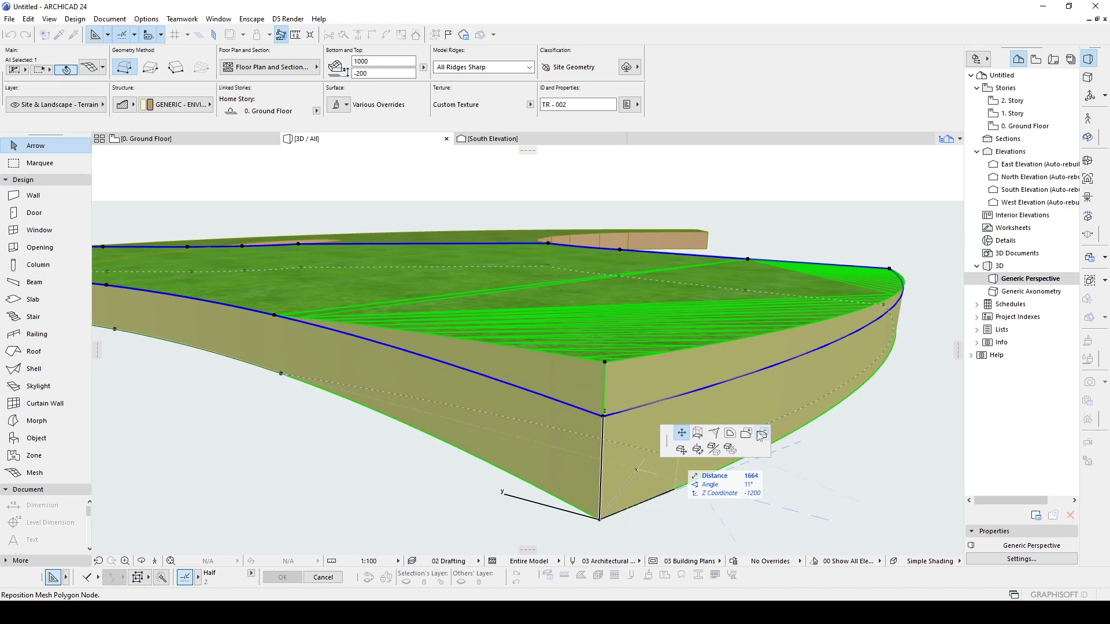
{"action": "key", "text": "Escape"}
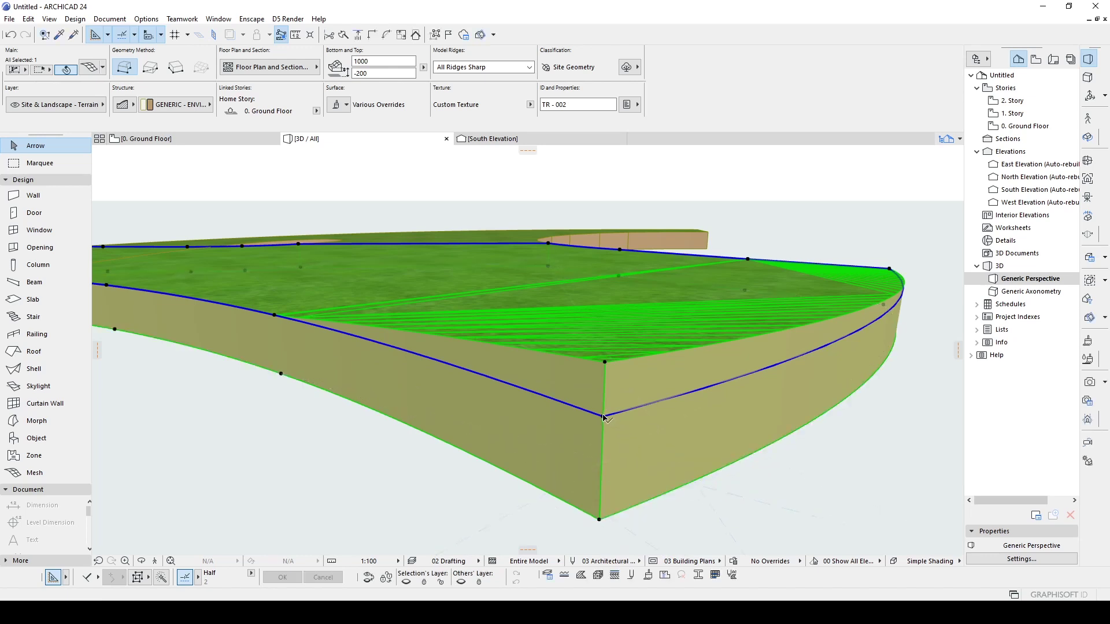
Check the editing options at the front corner's reference line and the neighbouring front edge node, and undo the corner elevation
{"action": "left_click", "coordinate": [603, 416]}
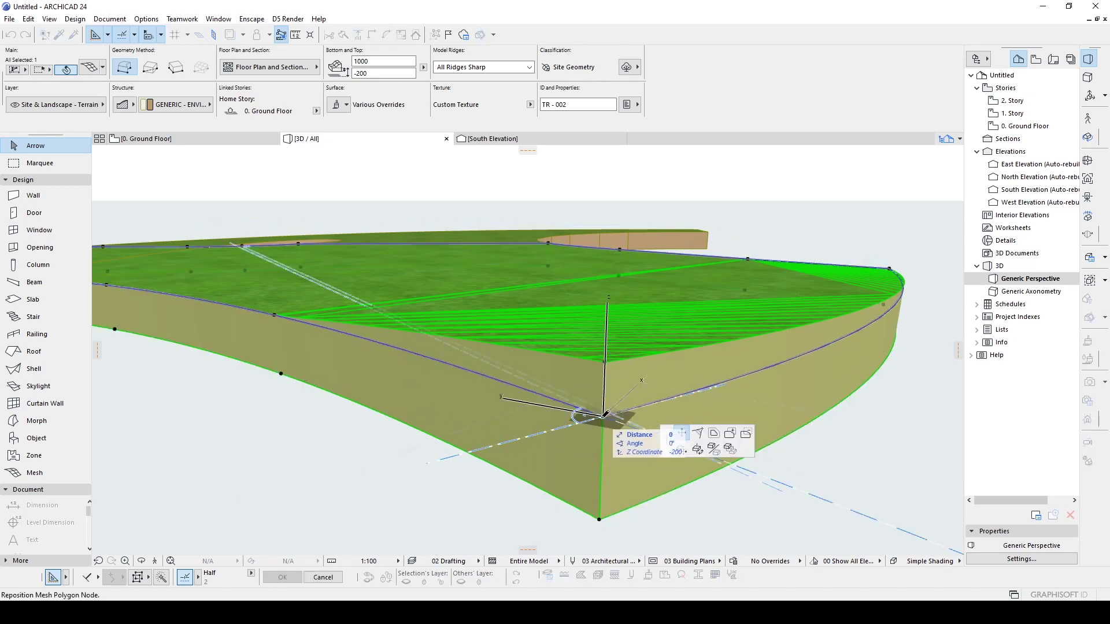
{"action": "key", "text": "Escape"}
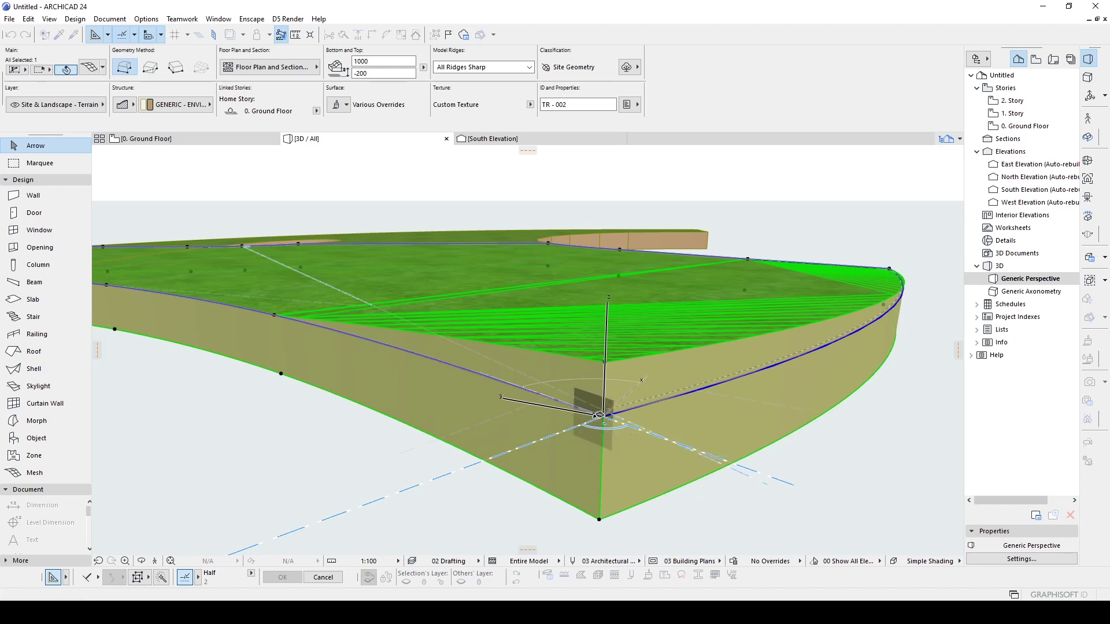
{"action": "scroll", "coordinate": [579, 396], "scroll_direction": "down", "scroll_amount": 2}
{"action": "mouse_move", "coordinate": [578, 393]}
{"action": "middle_mouse_down", "text": "shift"}
{"action": "mouse_move", "coordinate": [553, 389]}
{"action": "mouse_move", "coordinate": [573, 398]}
{"action": "middle_mouse_up", "text": "shift"}
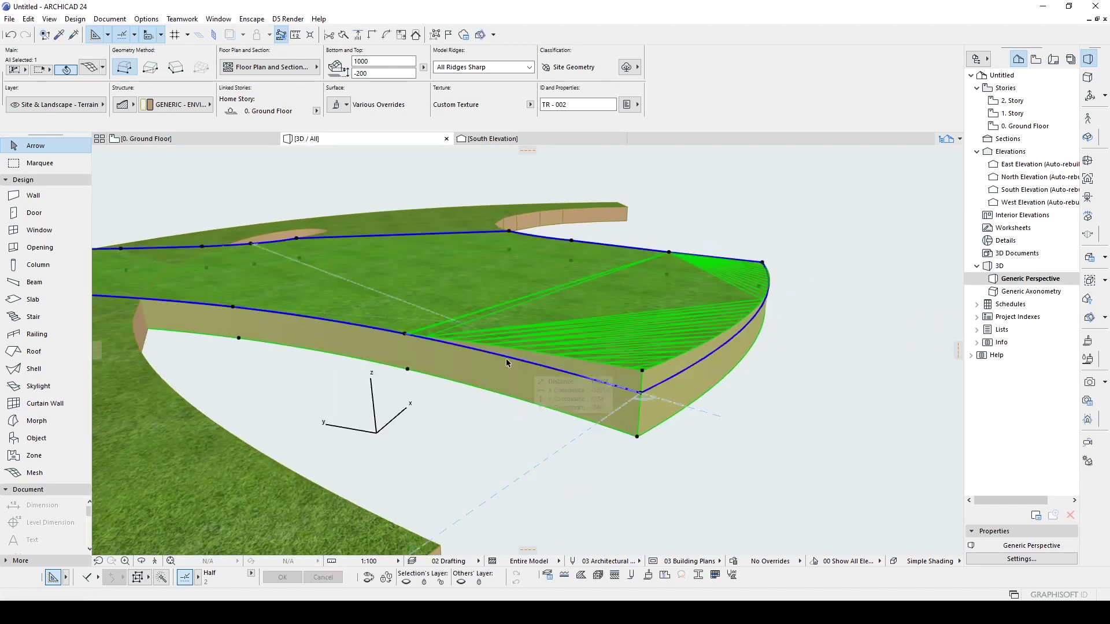
{"action": "scroll", "coordinate": [408, 338], "scroll_direction": "up", "scroll_amount": 2}
{"action": "left_click", "coordinate": [408, 341]}
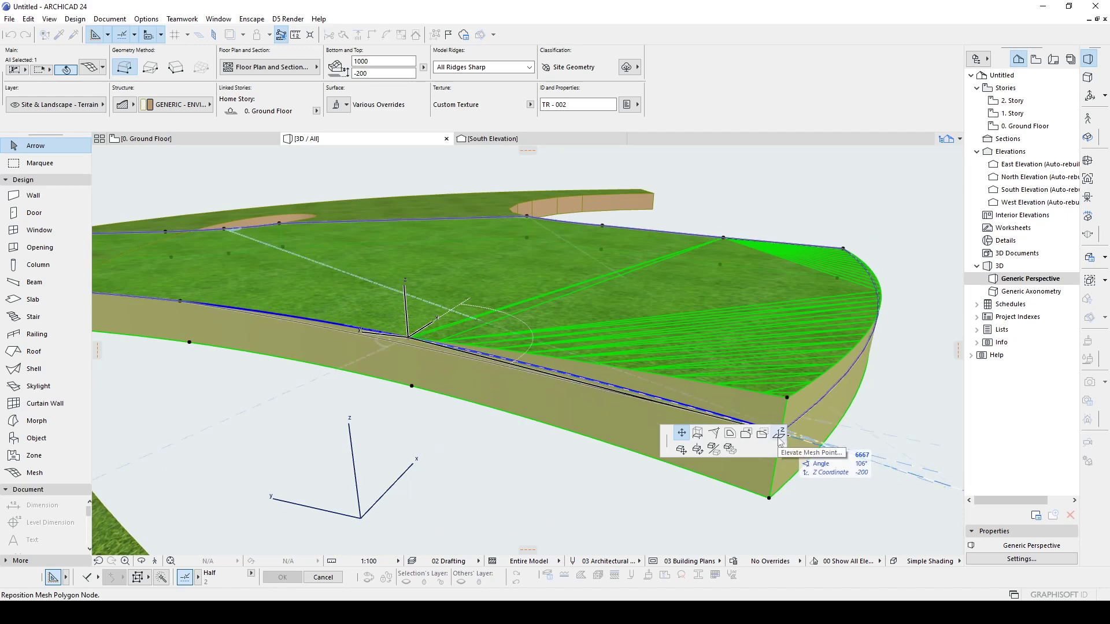
{"action": "key", "text": "Escape"}
{"action": "key", "text": "Escape"}
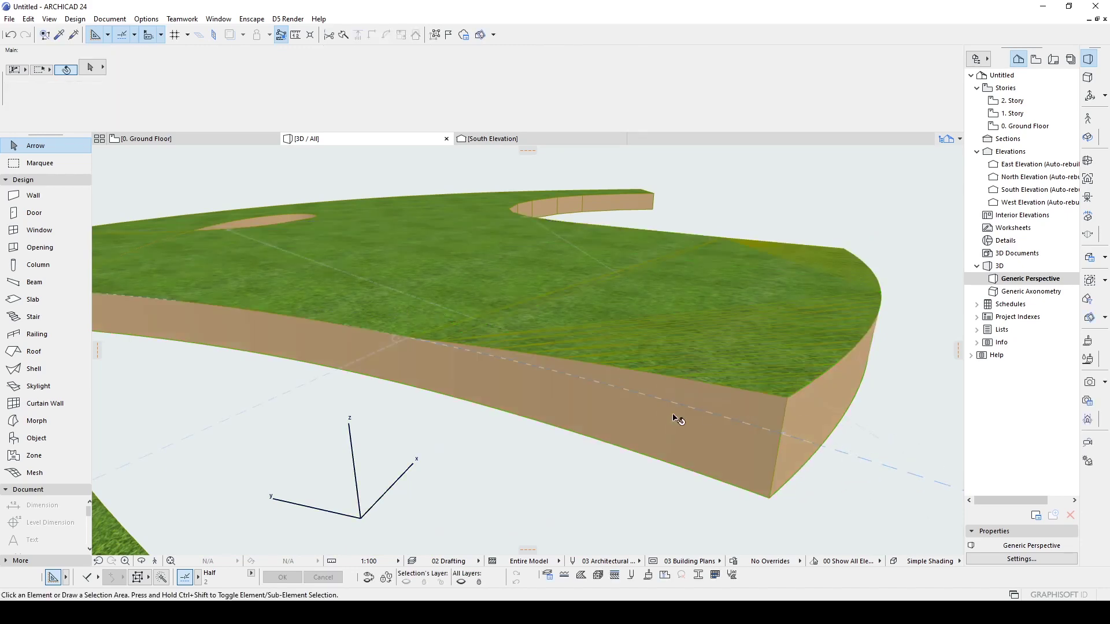
{"action": "left_click", "coordinate": [699, 378]}
{"action": "key", "text": "ctrl+z"}
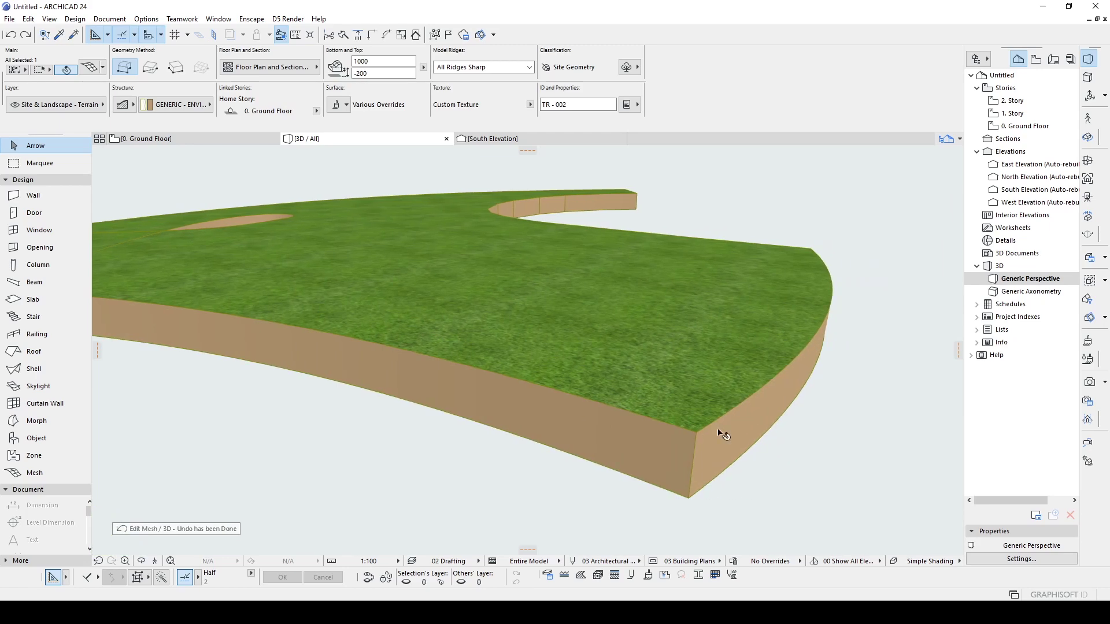
Try to stretch the second mesh's height from its front bottom corner
{"action": "left_click", "coordinate": [695, 433]}
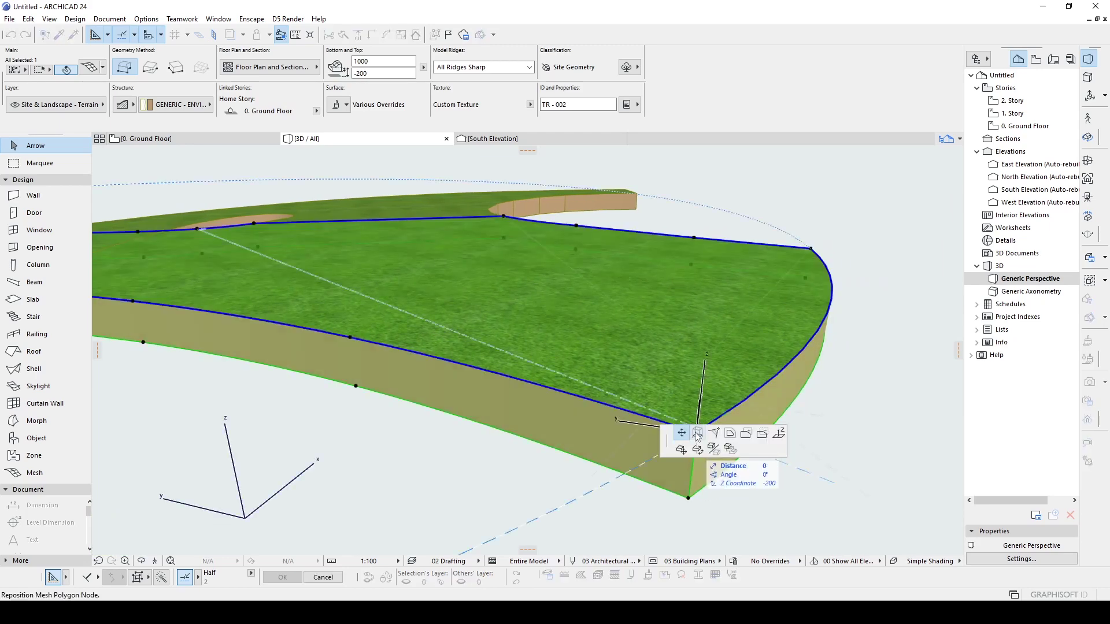
{"action": "left_click", "coordinate": [590, 491]}
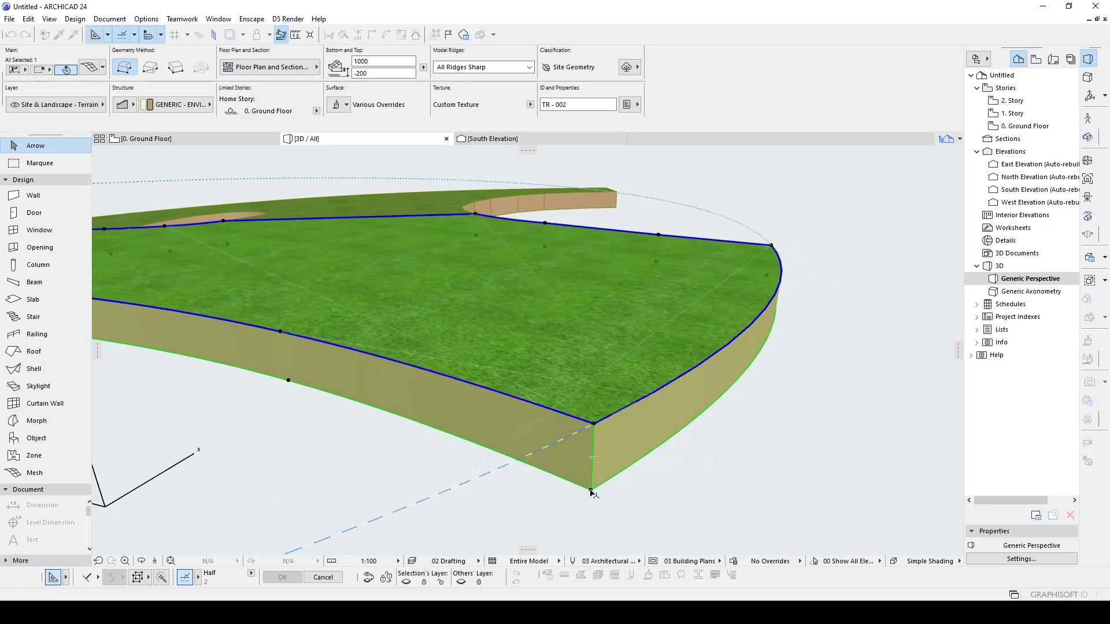
{"action": "left_click", "coordinate": [591, 490]}
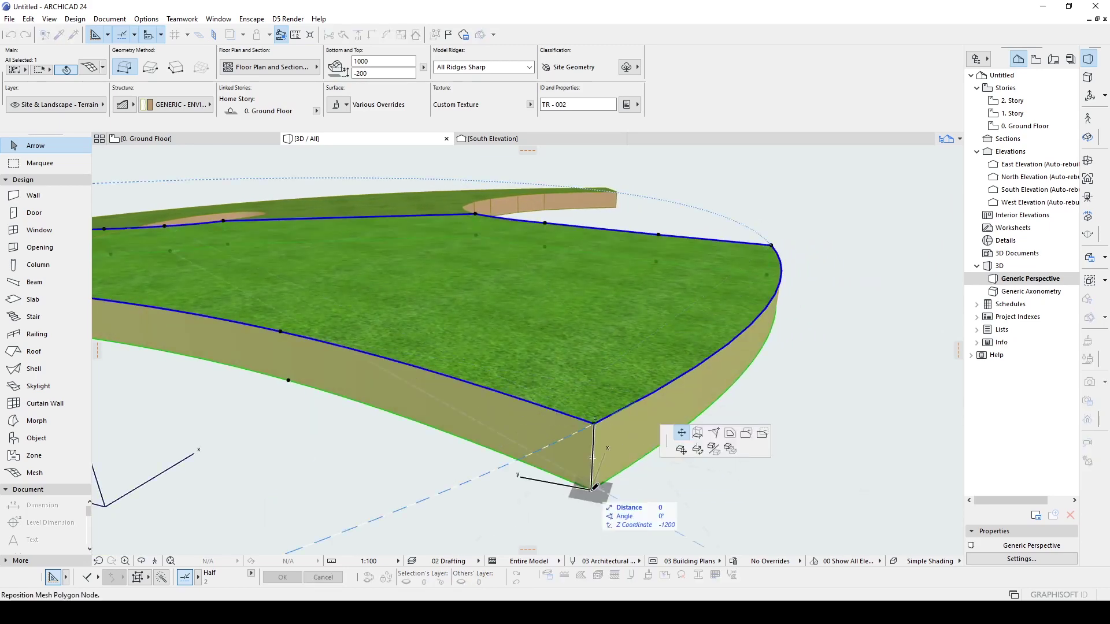
{"action": "left_click", "coordinate": [698, 434]}
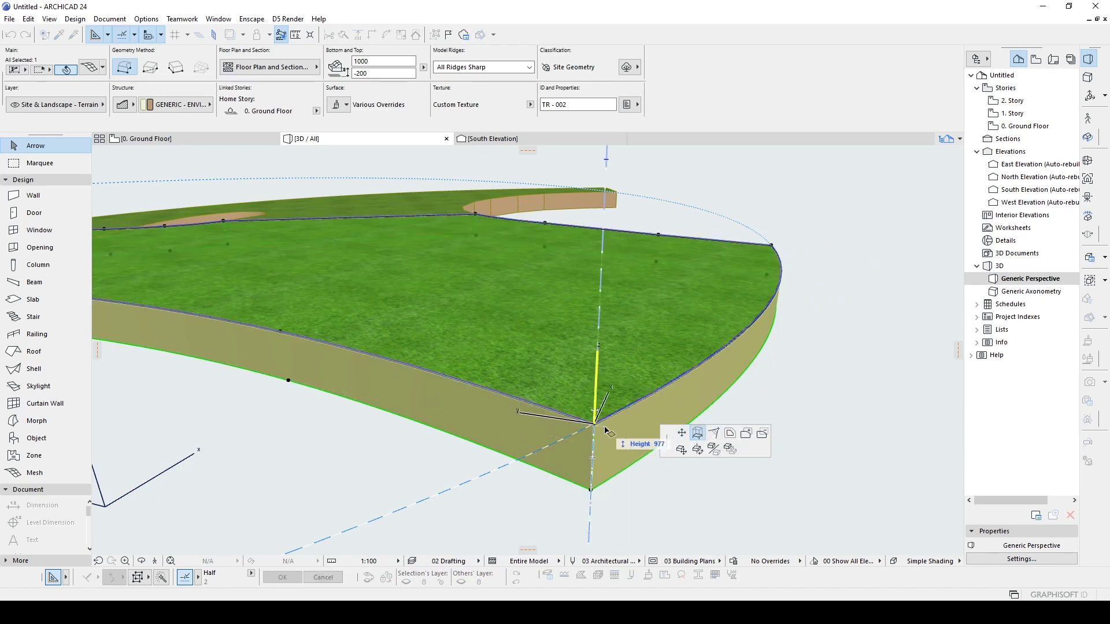
{"action": "left_click", "coordinate": [604, 385]}
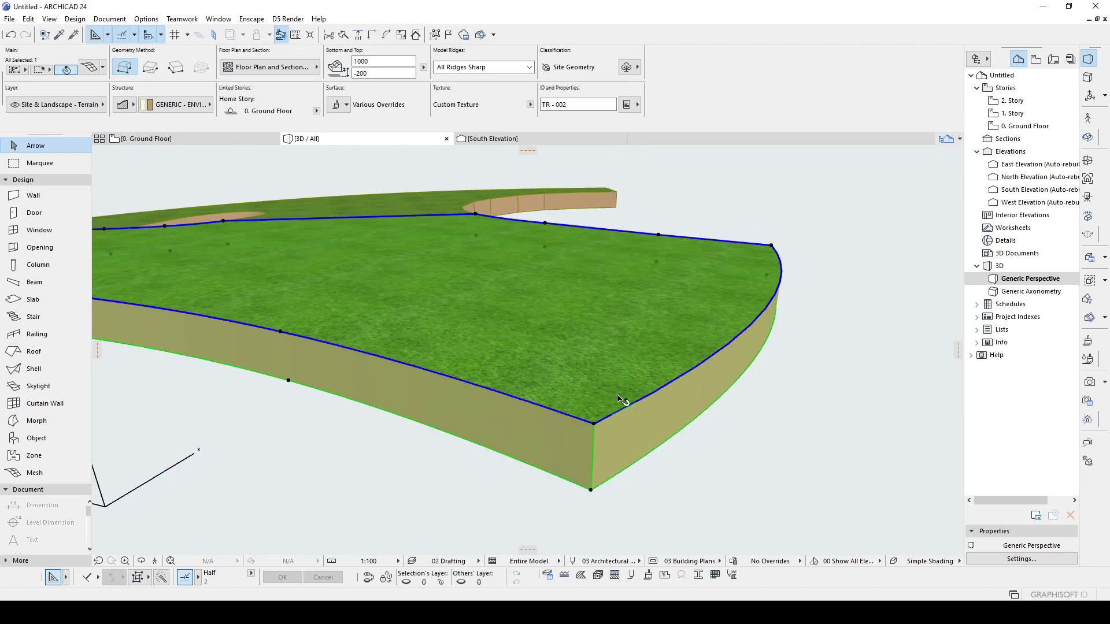
Stretch the second mesh's height to about 2406 from its front top corner, and undo the stretch
{"action": "left_click", "coordinate": [591, 491]}
{"action": "left_click", "coordinate": [594, 427]}
{"action": "left_click", "coordinate": [593, 427]}
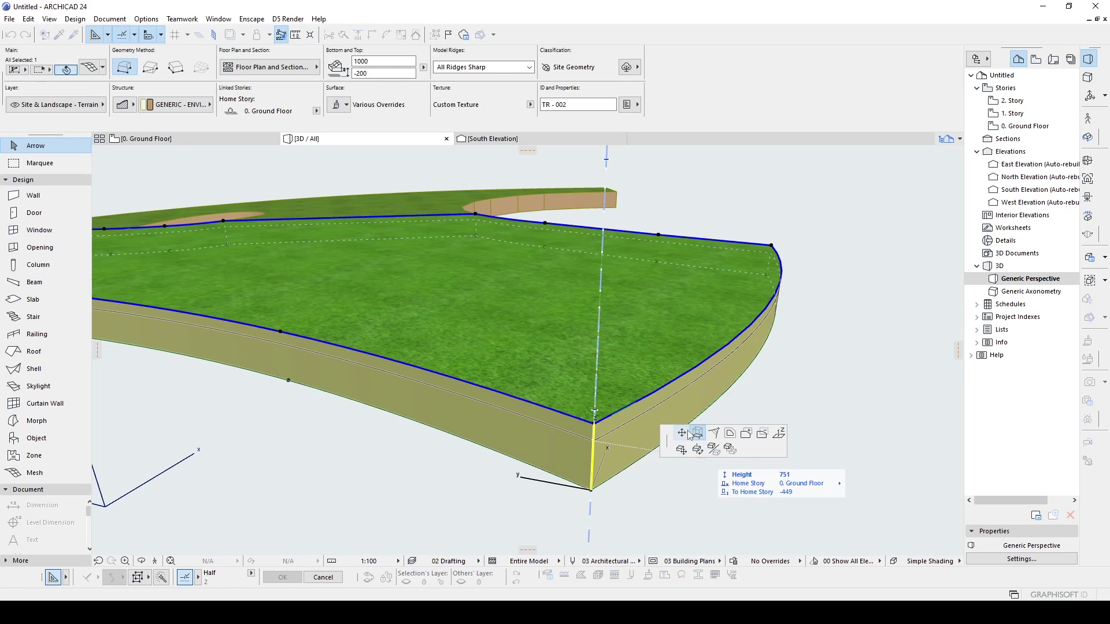
{"action": "middle_click_drag", "start_coordinate": [616, 421], "coordinate": [511, 433], "text": "shift"}
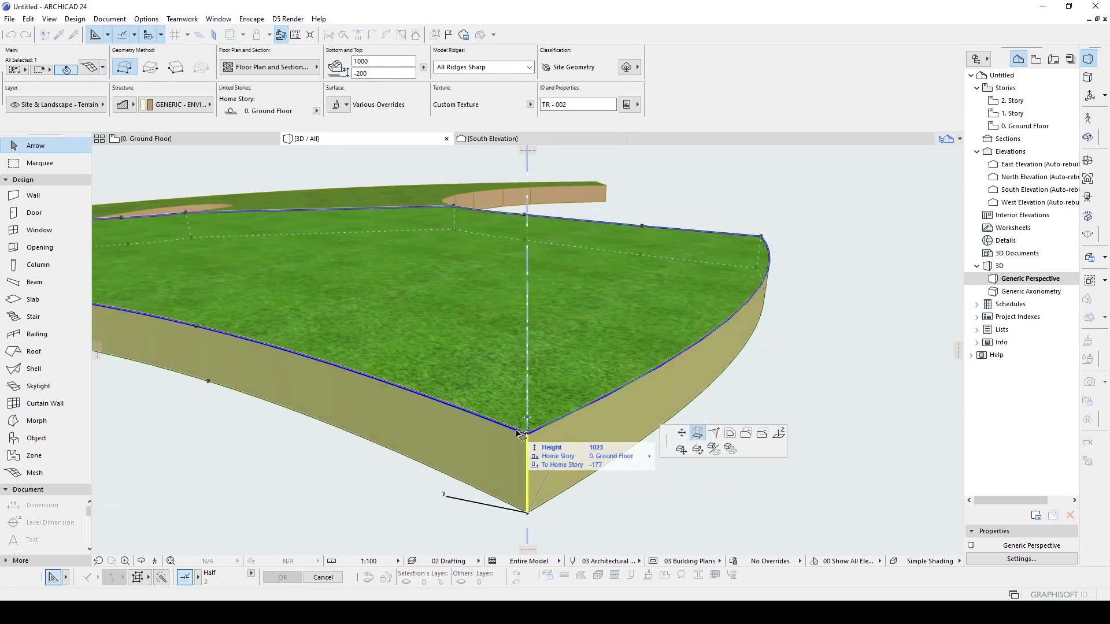
{"action": "left_click", "coordinate": [533, 354]}
{"action": "middle_click_drag", "start_coordinate": [532, 354], "coordinate": [616, 421], "text": "shift"}
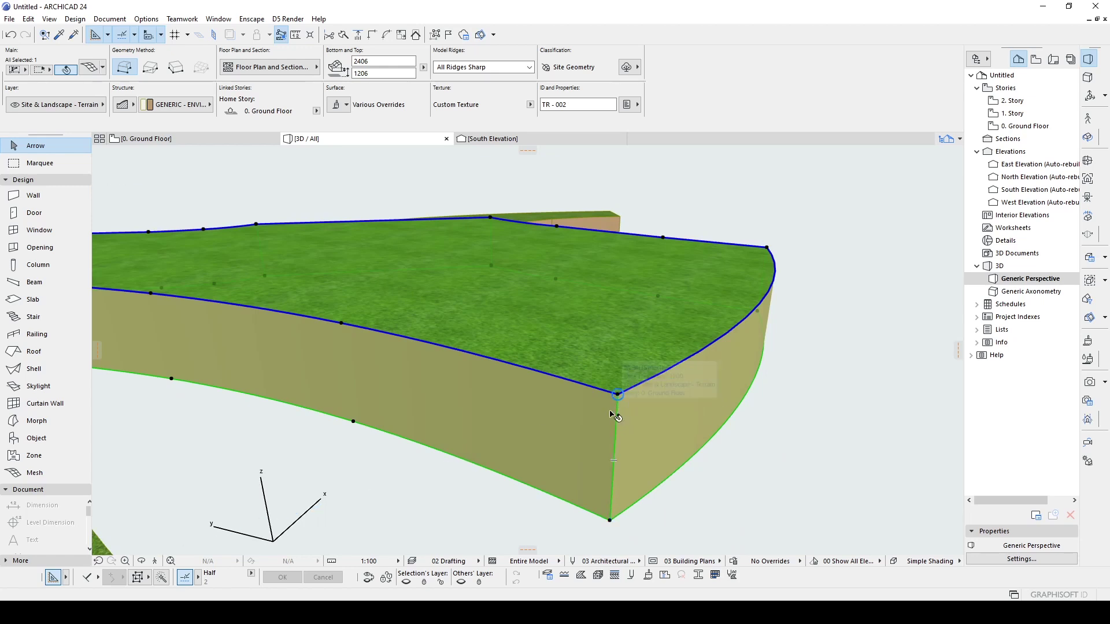
{"action": "key", "text": "ctrl+z"}
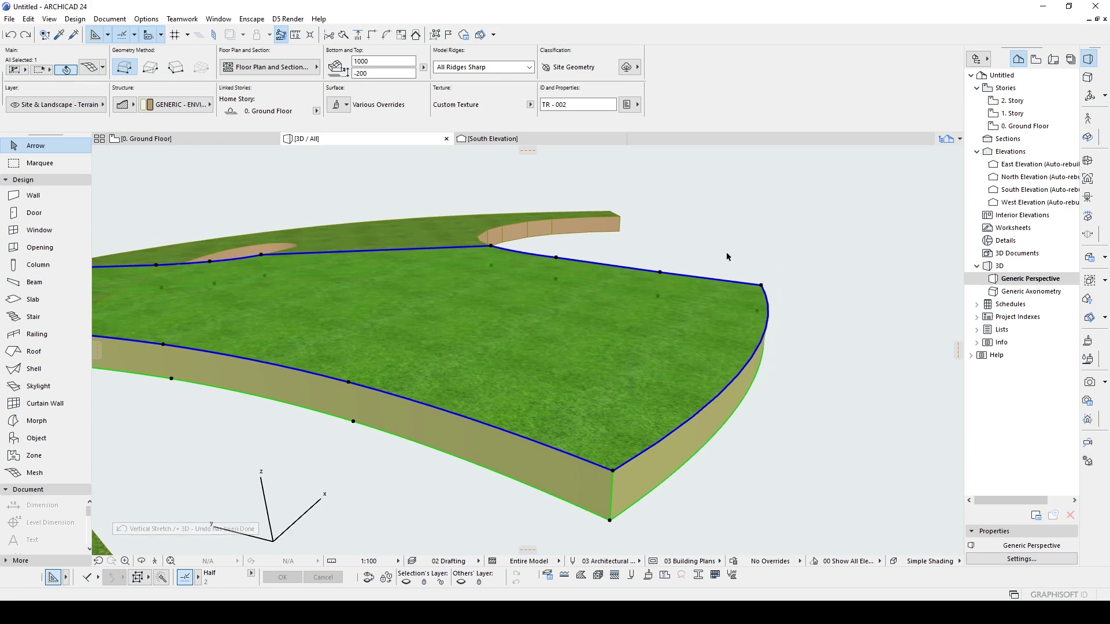
In the ground floor plan, set one mesh point height for all points of the second mesh with Apply to All
{"action": "left_click", "coordinate": [147, 140]}
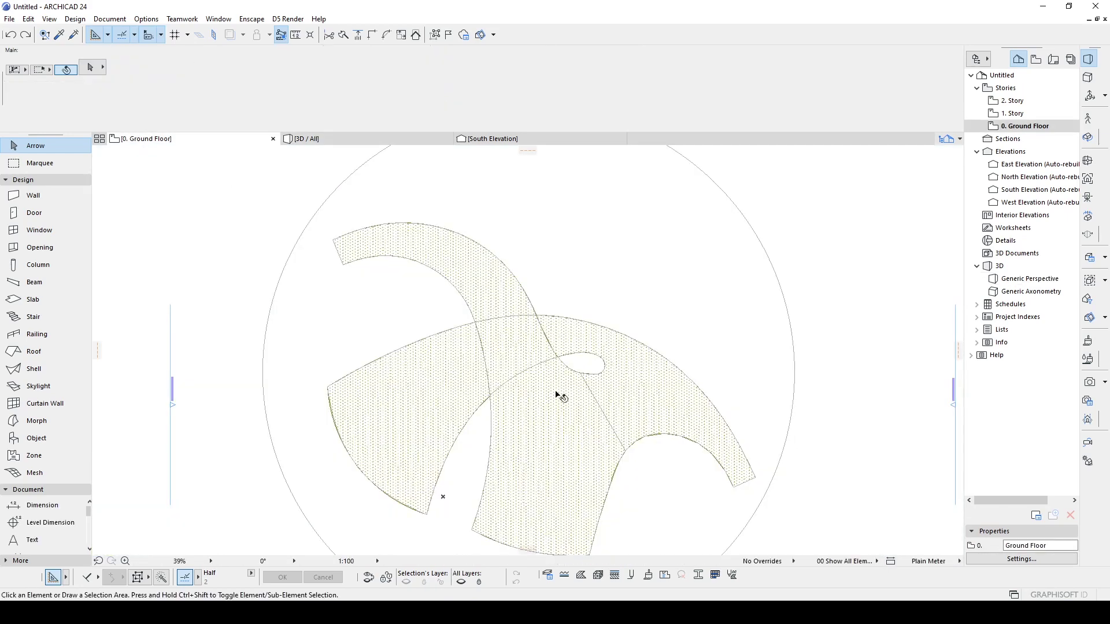
{"action": "left_click", "coordinate": [561, 412]}
{"action": "scroll", "coordinate": [625, 460], "scroll_direction": "up", "scroll_amount": 3}
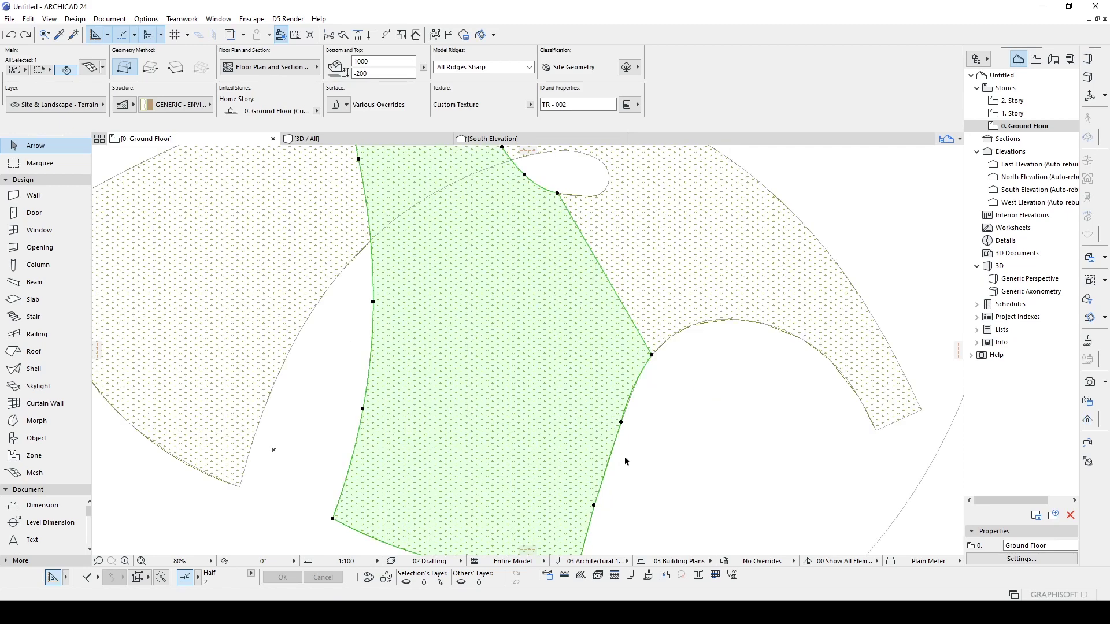
{"action": "left_click", "coordinate": [622, 422]}
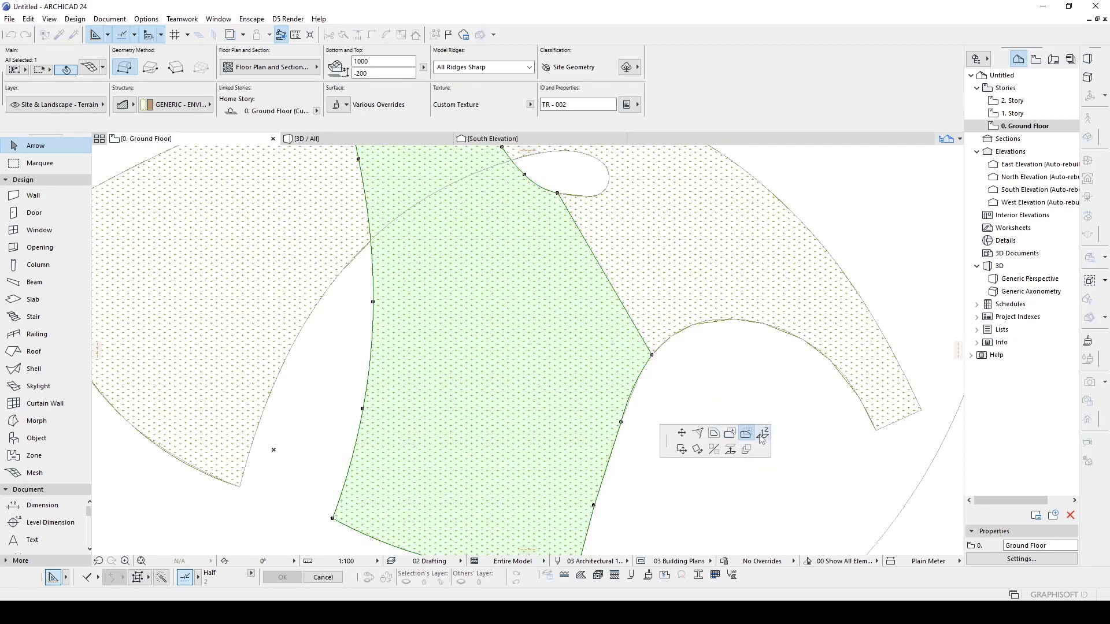
{"action": "left_click", "coordinate": [762, 438]}
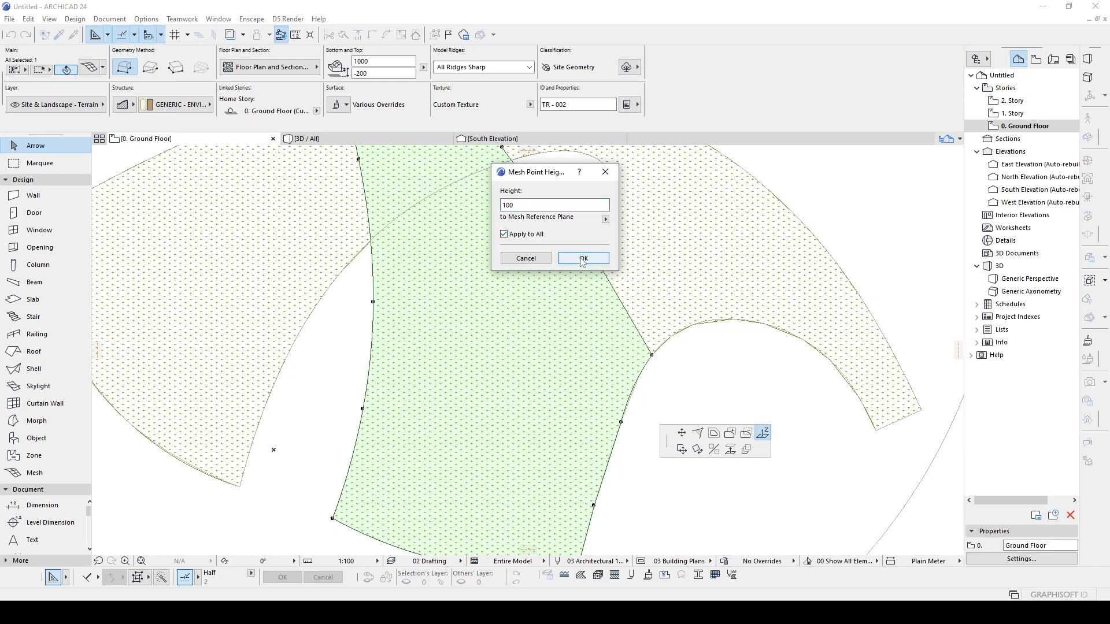
{"action": "left_click_drag", "start_coordinate": [516, 206], "coordinate": [491, 203]}
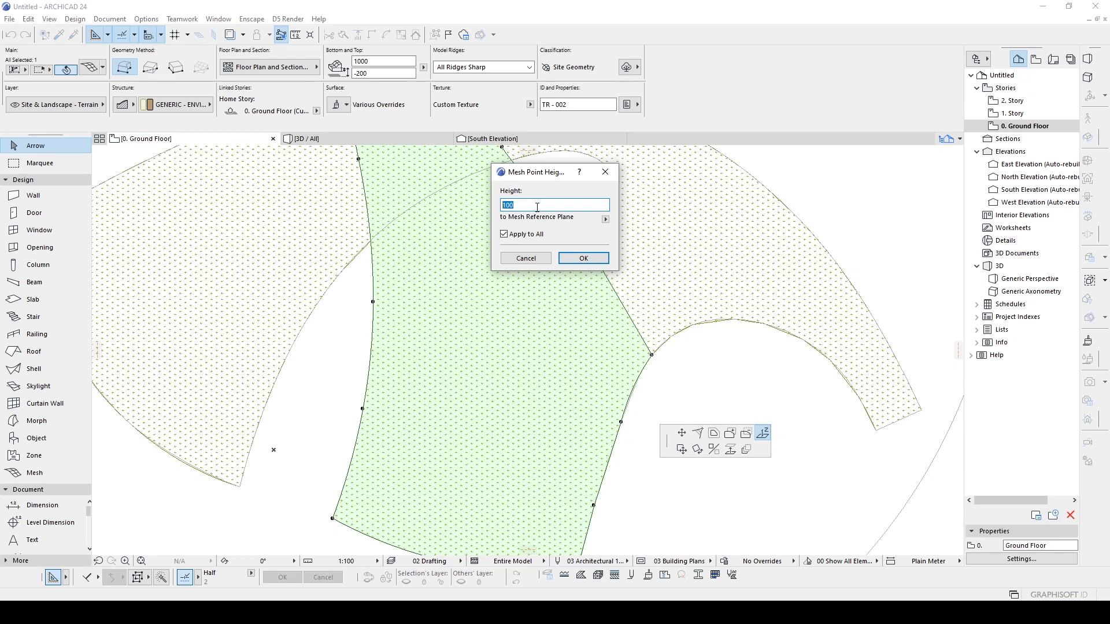
{"action": "left_click", "coordinate": [583, 258]}
Set the mesh point height of the wide arched mesh to 500 for all its points, and check both meshes in 3D
{"action": "scroll", "coordinate": [581, 262], "scroll_direction": "down", "scroll_amount": 3}
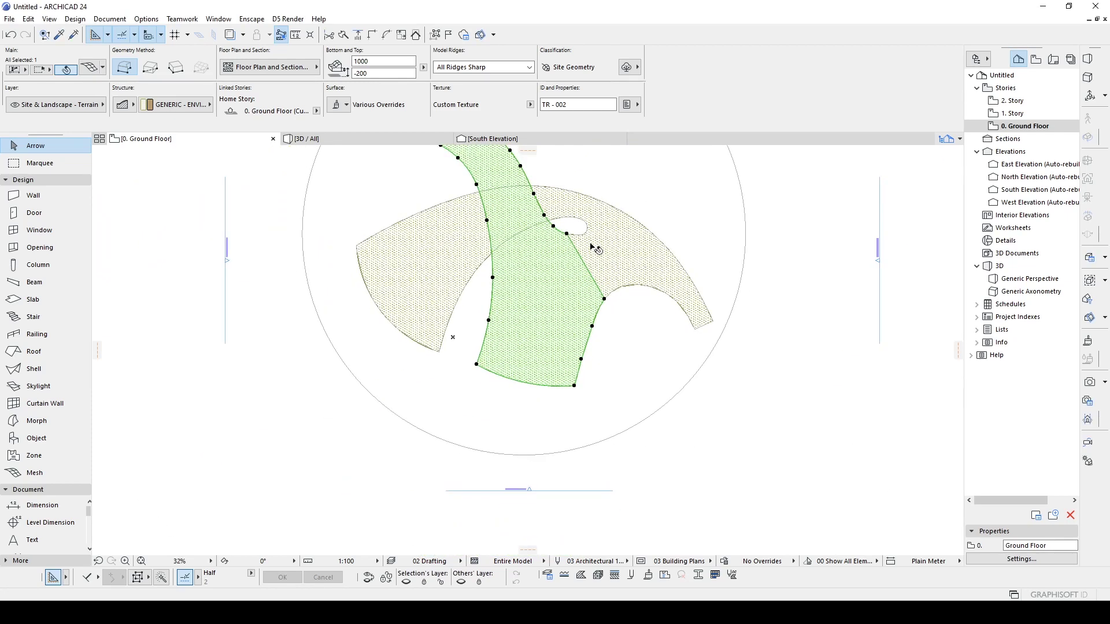
{"action": "left_click", "coordinate": [590, 246]}
{"action": "left_click", "coordinate": [566, 235]}
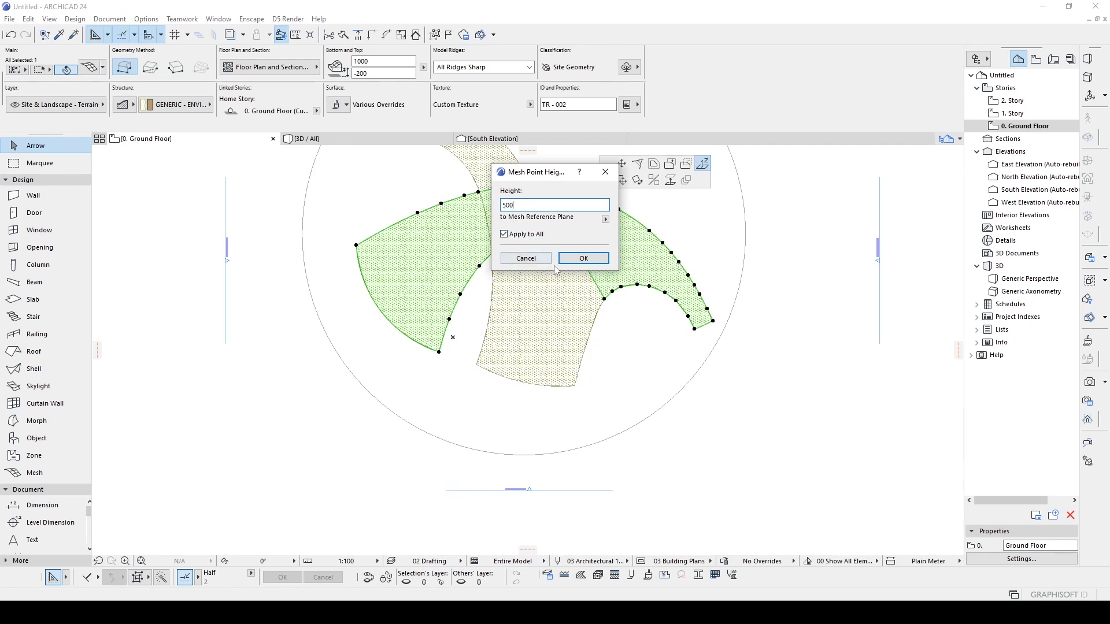
{"action": "left_click", "coordinate": [583, 258]}
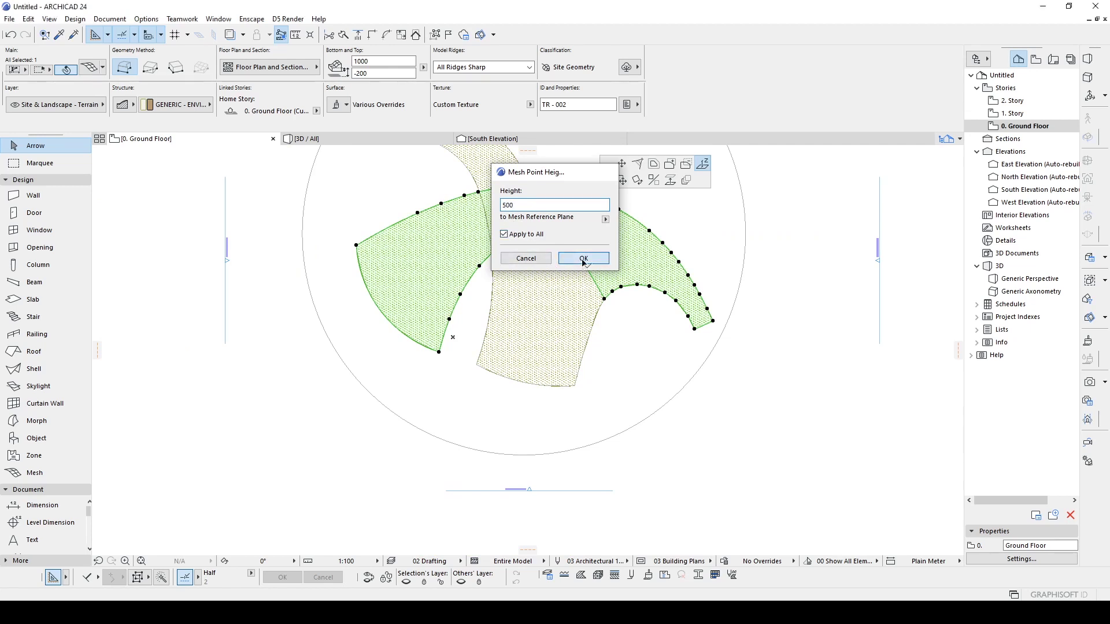
{"action": "left_click", "coordinate": [317, 145]}
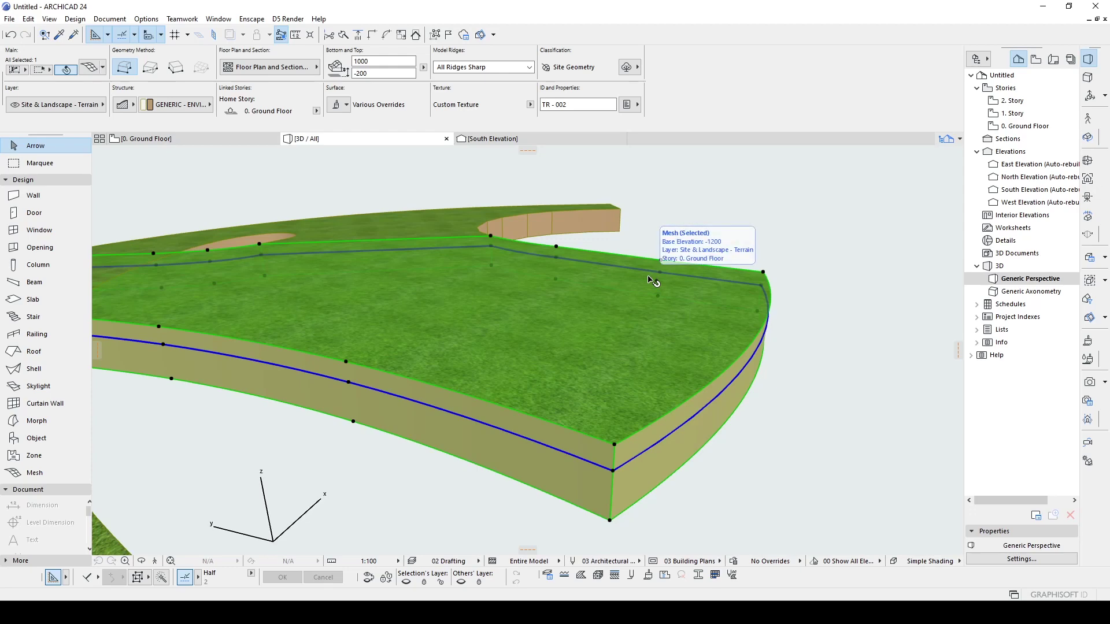
{"action": "left_click", "coordinate": [760, 471]}
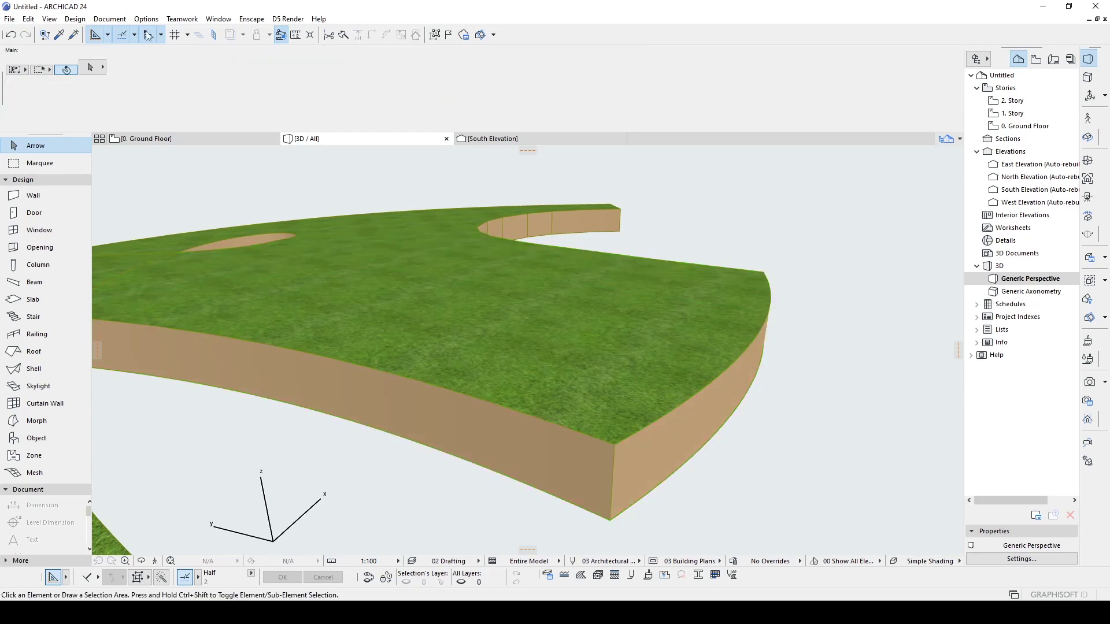
Change the project's working length unit to centimeter
{"action": "left_click", "coordinate": [146, 18]}
{"action": "mouse_move", "coordinate": [189, 171]}
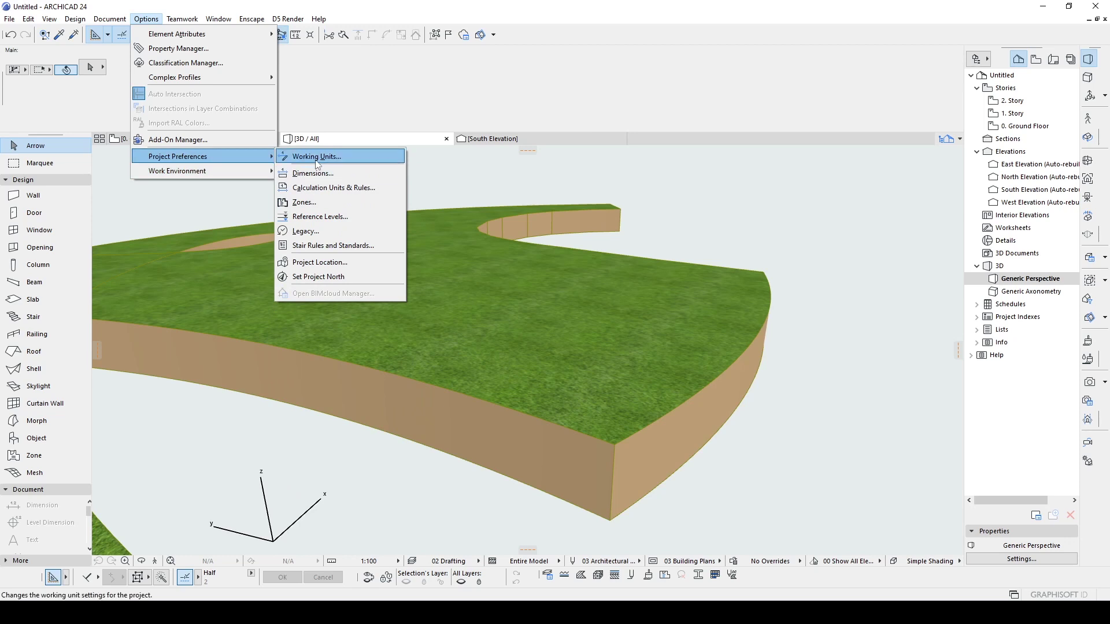
{"action": "left_click", "coordinate": [317, 163]}
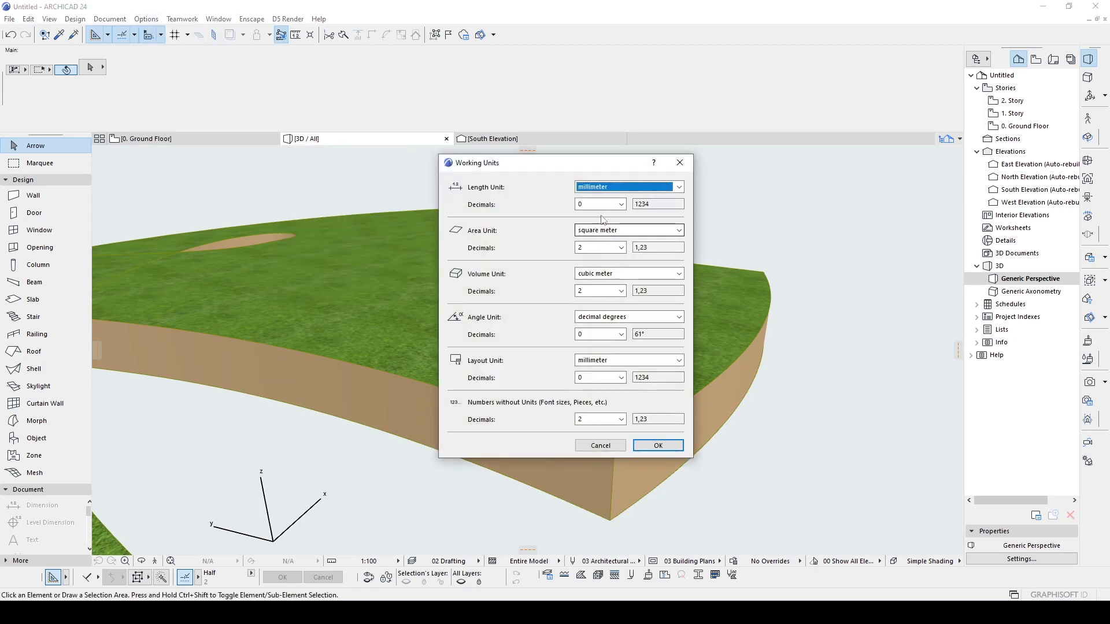
{"action": "left_click", "coordinate": [624, 187]}
{"action": "left_click", "coordinate": [596, 203]}
{"action": "left_click", "coordinate": [658, 445]}
{"action": "left_click", "coordinate": [743, 474]}
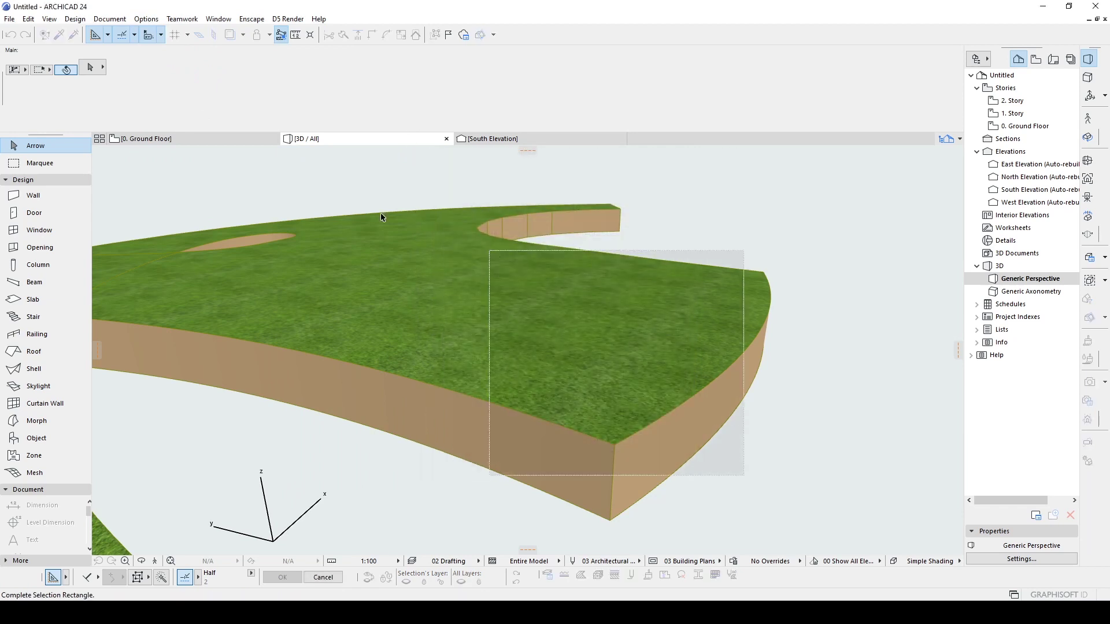
{"action": "key", "text": "Escape"}
In the ground floor plan, set the mesh point height of the wide arched mesh to 500 with Apply to All
{"action": "left_click", "coordinate": [143, 141]}
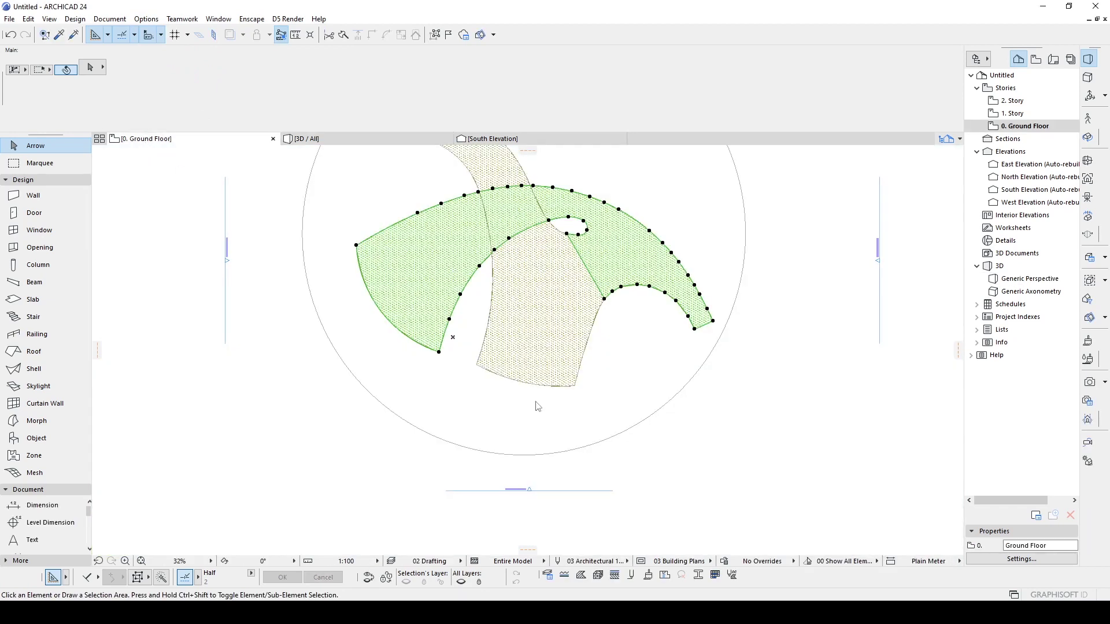
{"action": "left_click", "coordinate": [449, 320]}
{"action": "left_click", "coordinate": [582, 376]}
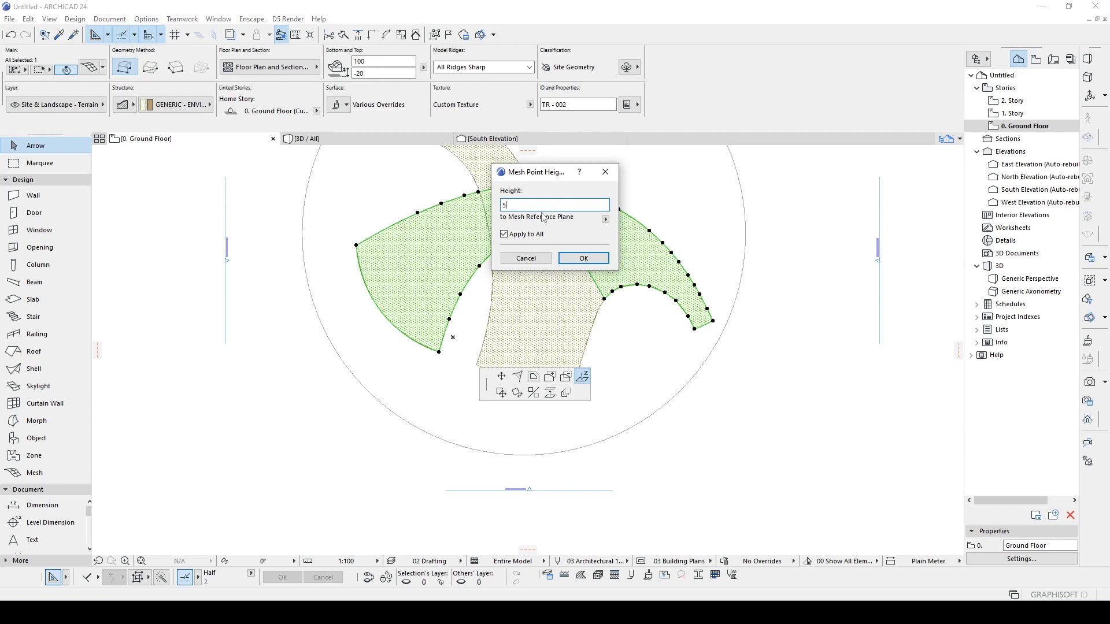
{"action": "key", "text": "Return"}
Set the mesh point height of the mesh crossing beneath the arch to 500 for all its points
{"action": "left_click", "coordinate": [599, 322]}
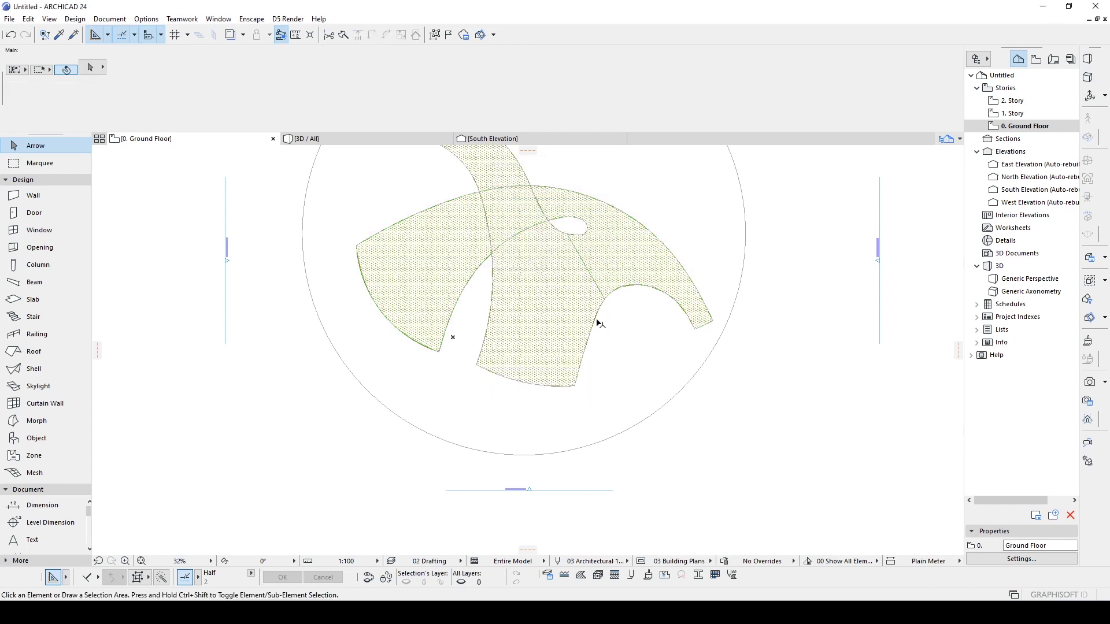
{"action": "left_click", "coordinate": [595, 324]}
{"action": "left_click", "coordinate": [593, 327]}
{"action": "left_click", "coordinate": [726, 379]}
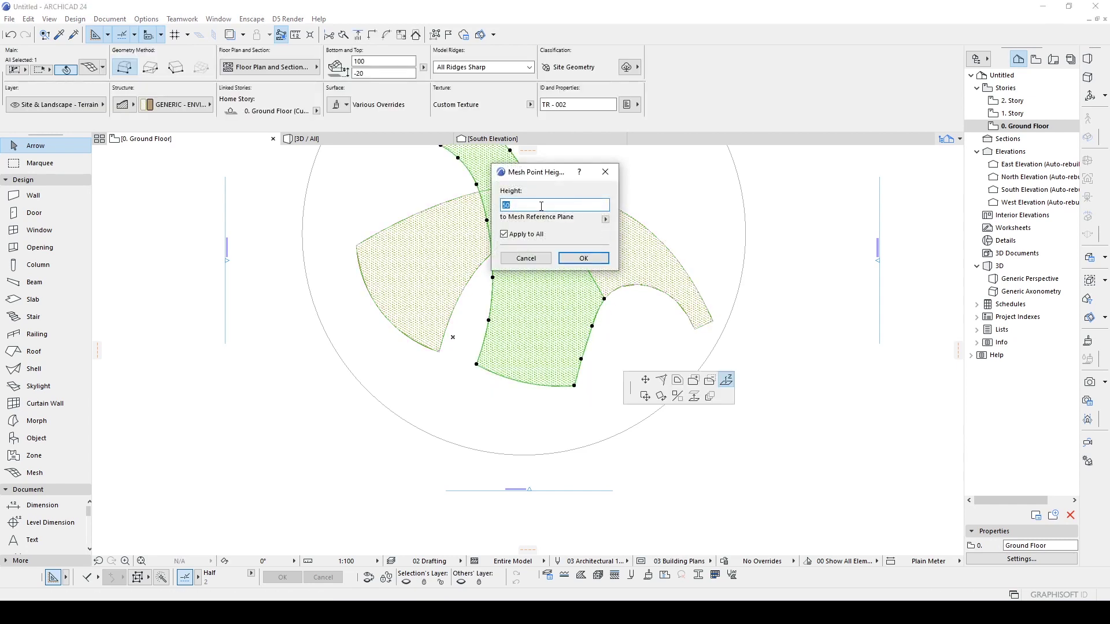
{"action": "left_click", "coordinate": [583, 258]}
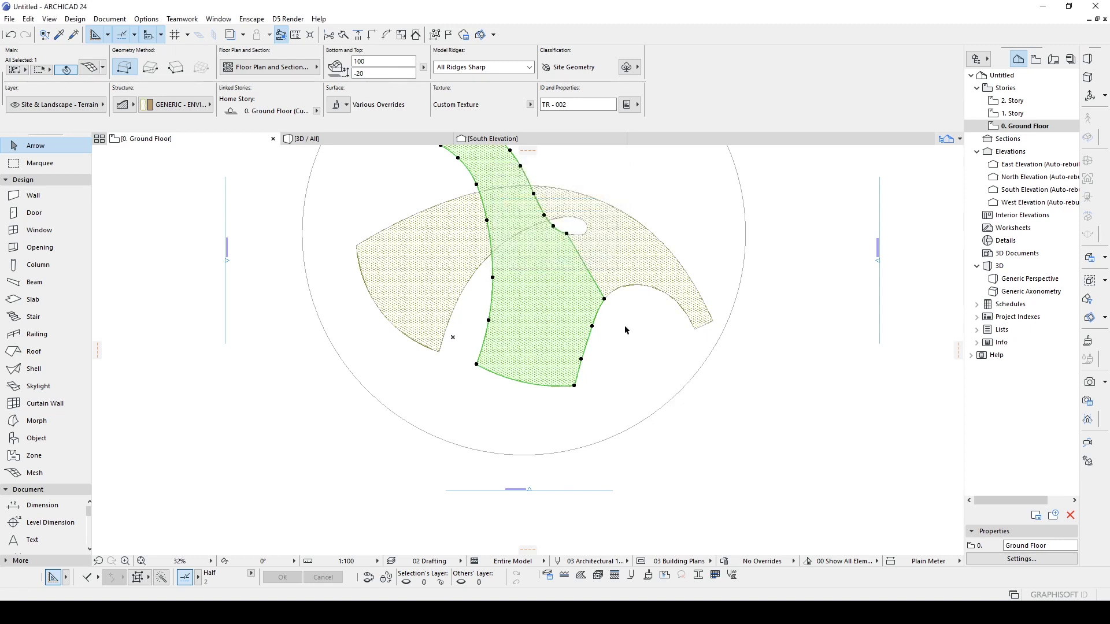
{"action": "key", "text": "Escape"}
Examine the raised meshes in 3D, checking the crossing mesh's top edge, reference outline and skirt up close
{"action": "left_click", "coordinate": [307, 139]}
{"action": "middle_click_drag", "start_coordinate": [463, 311], "coordinate": [616, 459], "text": "shift"}
{"action": "left_click", "coordinate": [590, 334]}
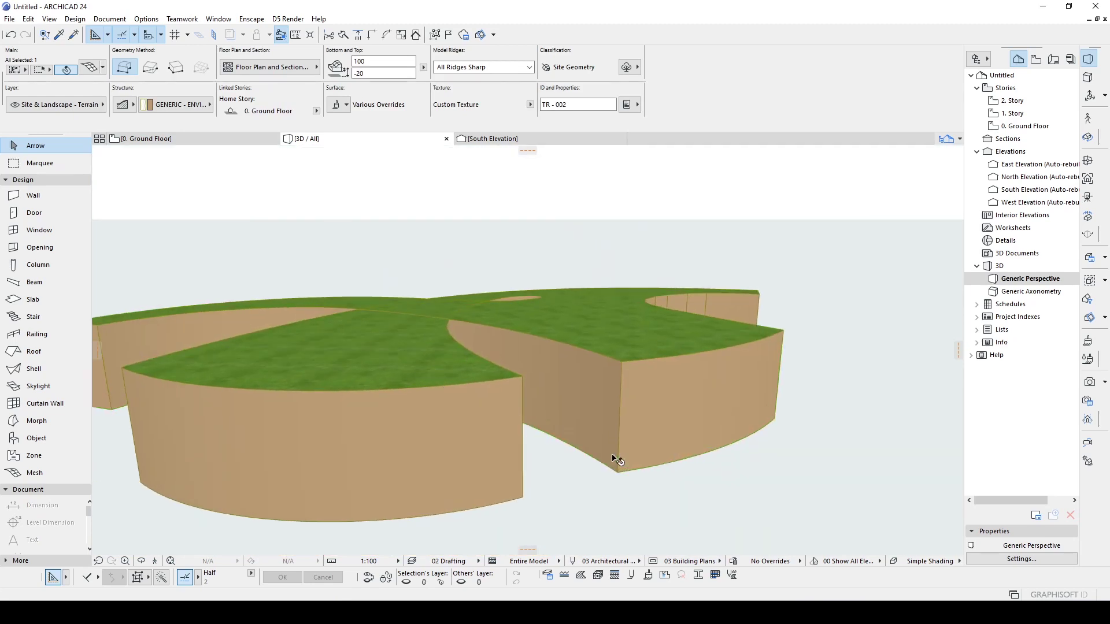
{"action": "scroll", "coordinate": [616, 459], "scroll_direction": "up", "scroll_amount": 6}
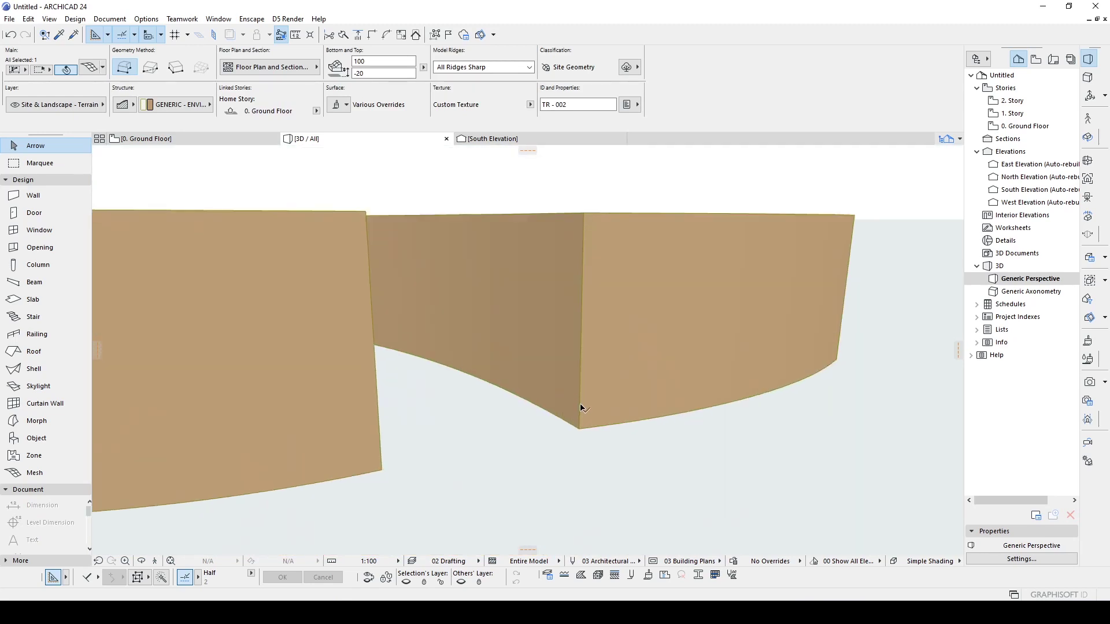
{"action": "scroll", "coordinate": [580, 409], "scroll_direction": "up", "scroll_amount": 1}
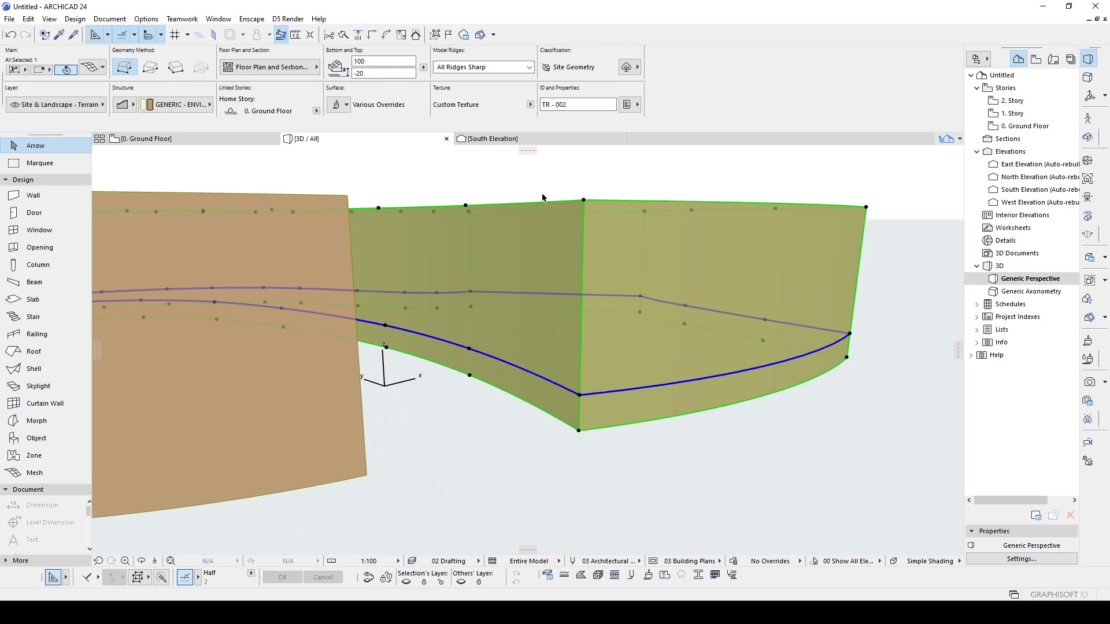
{"action": "middle_click_drag", "start_coordinate": [543, 197], "coordinate": [557, 230], "text": "shift"}
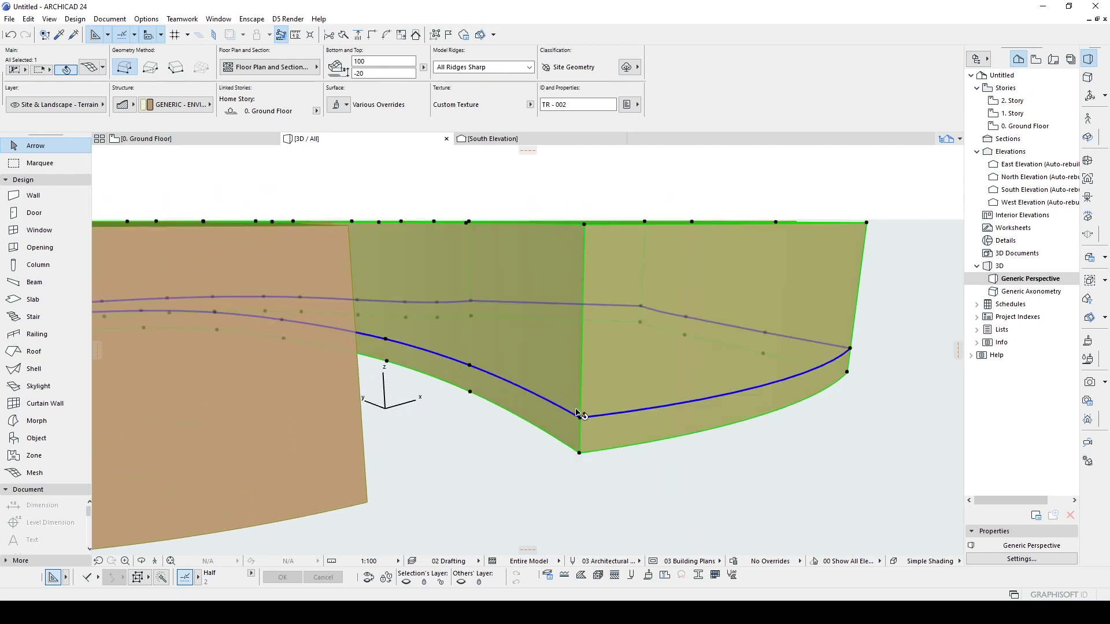
{"action": "middle_click_drag", "start_coordinate": [587, 240], "coordinate": [581, 249], "text": "shift"}
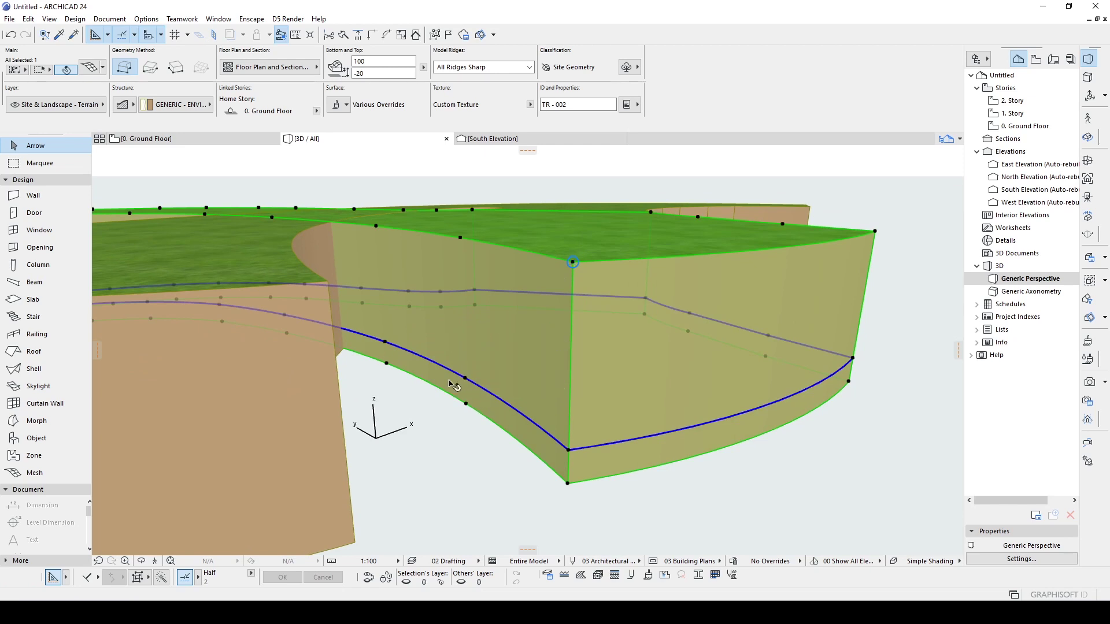
{"action": "middle_click_drag", "start_coordinate": [449, 382], "coordinate": [511, 387]}
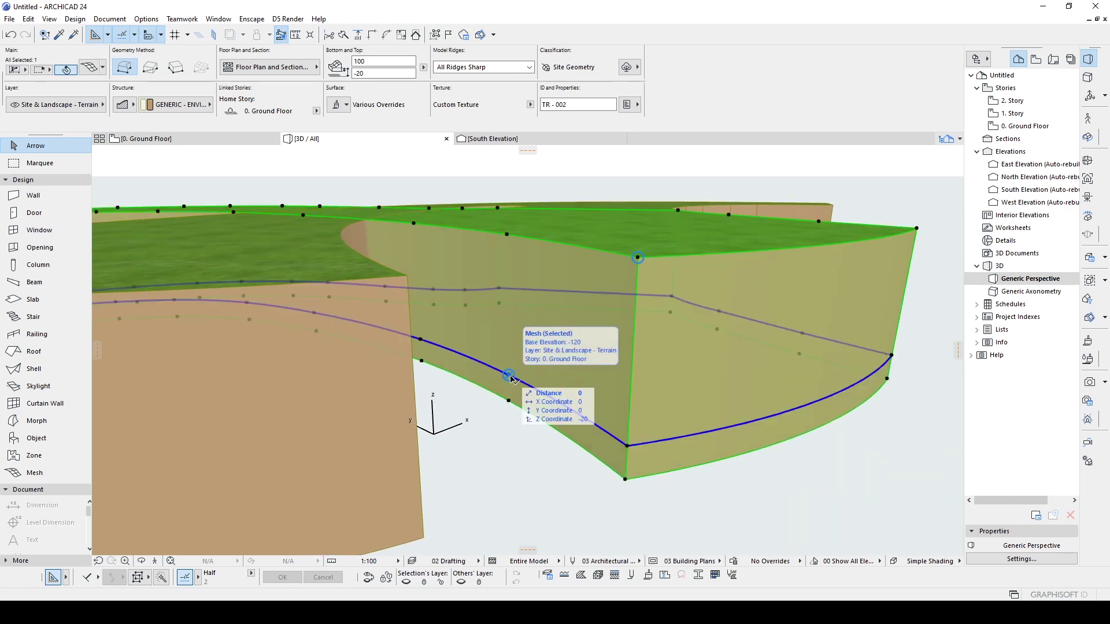
{"action": "left_click", "coordinate": [506, 236]}
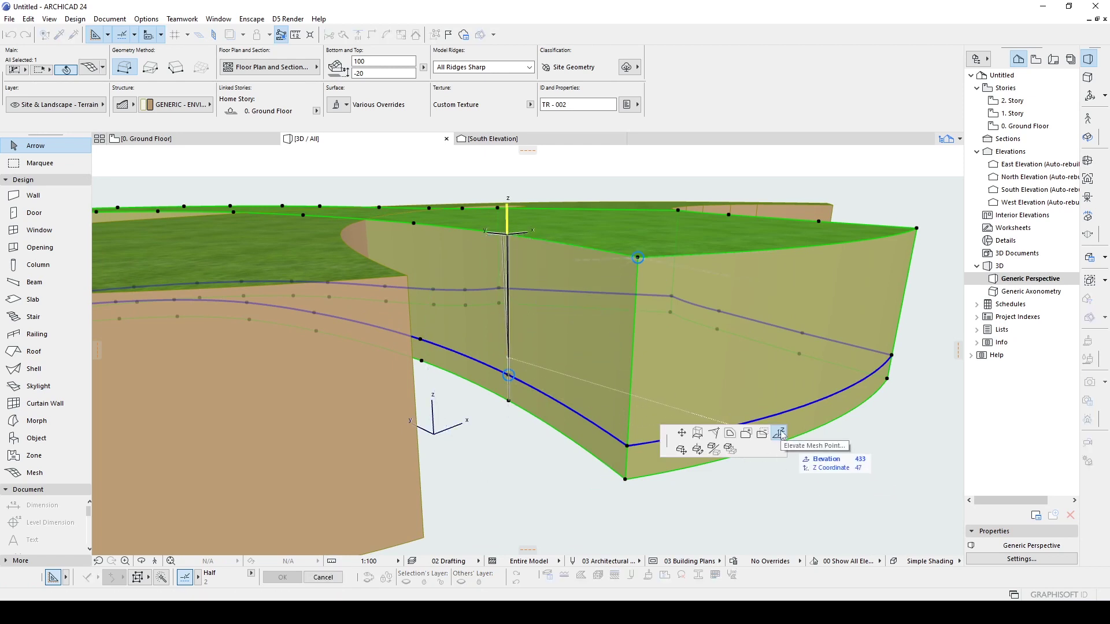
{"action": "key", "text": "Escape"}
{"action": "key", "text": "Escape"}
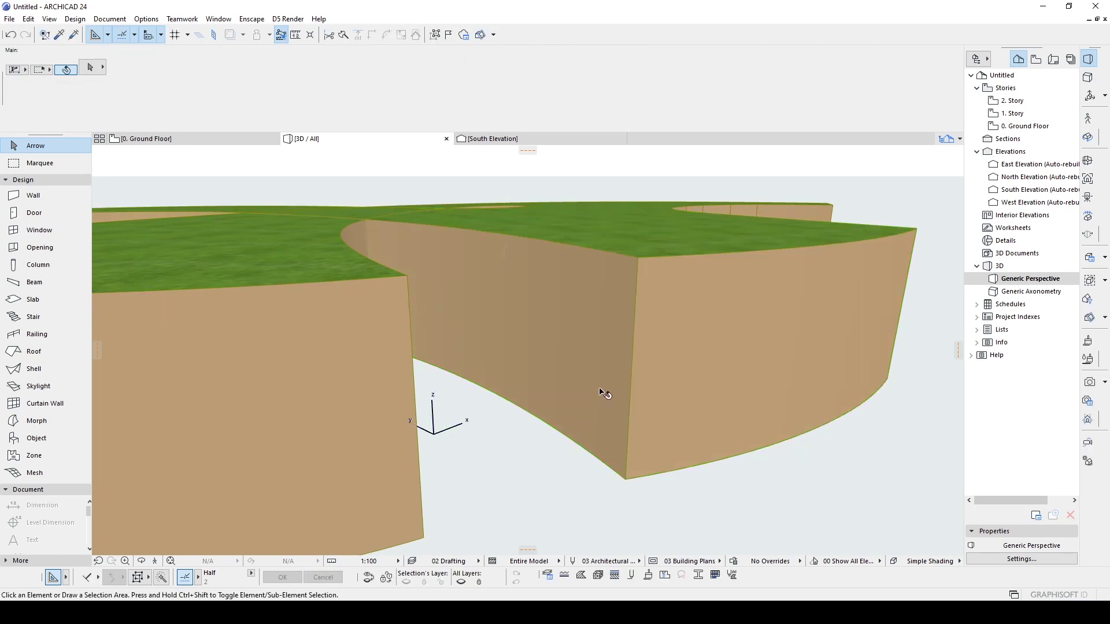
Set the skirt height of the crossing mesh to 0 so its base ends at the reference plane
{"action": "left_click", "coordinate": [602, 393]}
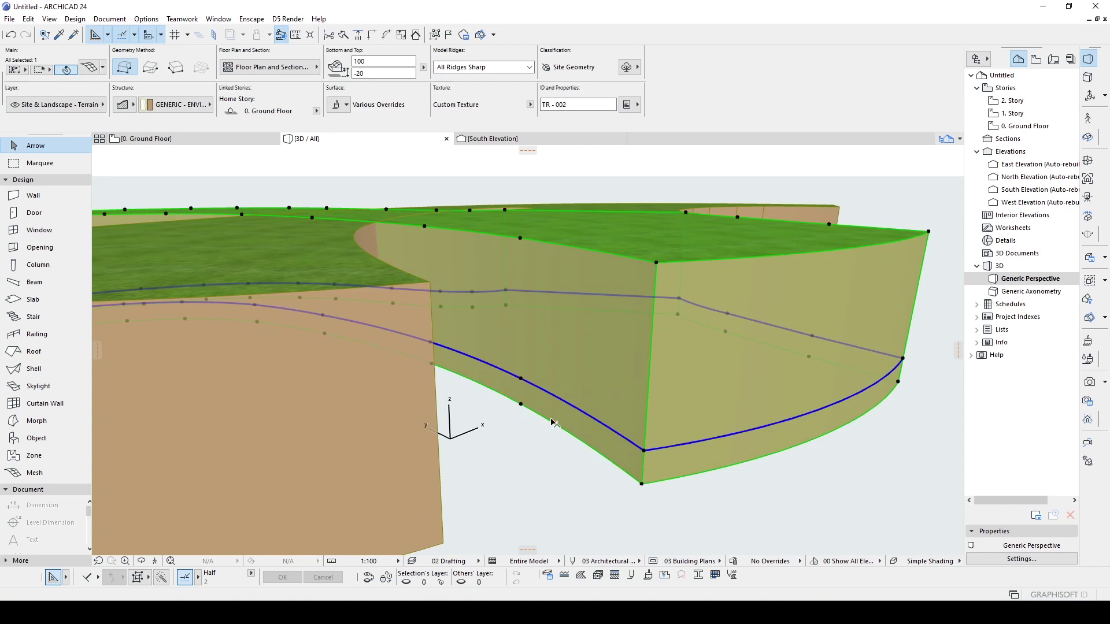
{"action": "scroll", "coordinate": [522, 381], "scroll_direction": "up", "scroll_amount": 1}
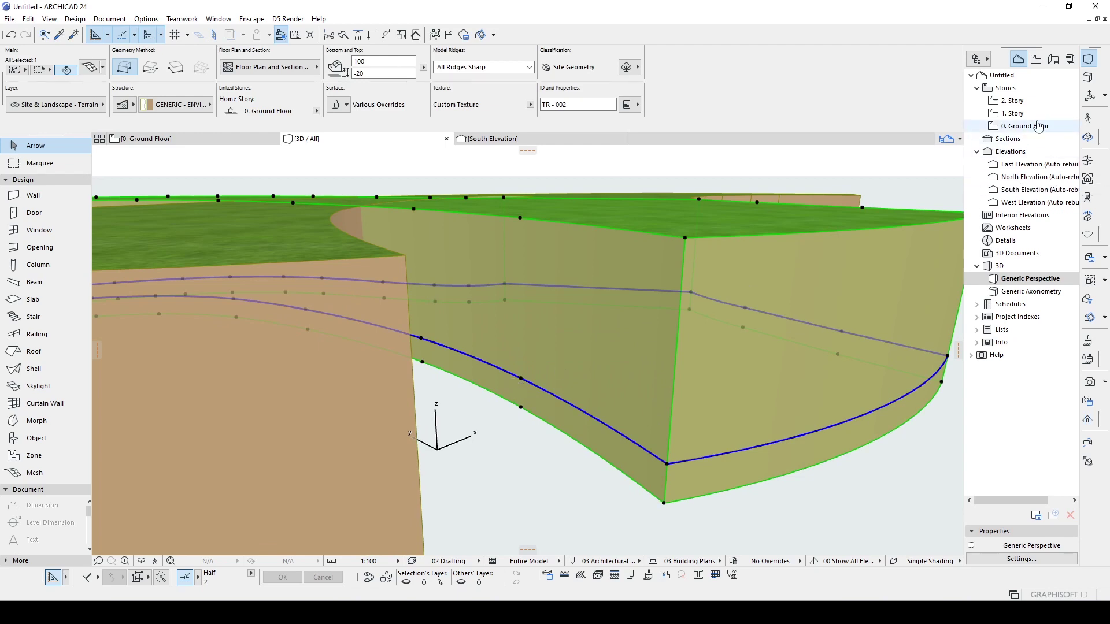
{"action": "mouse_move", "coordinate": [636, 283]}
{"action": "middle_mouse_down"}
{"action": "mouse_move", "coordinate": [652, 271]}
{"action": "mouse_move", "coordinate": [643, 291]}
{"action": "middle_mouse_up"}
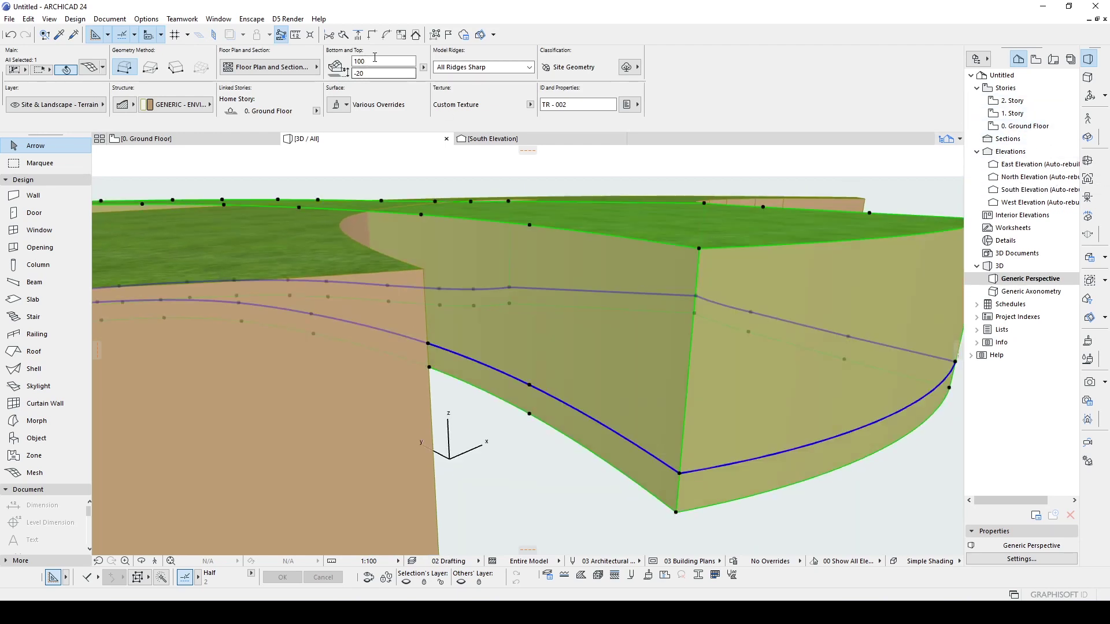
{"action": "left_click_drag", "start_coordinate": [376, 60], "coordinate": [298, 59]}
{"action": "type", "text": "0"}
{"action": "key", "text": "Return"}
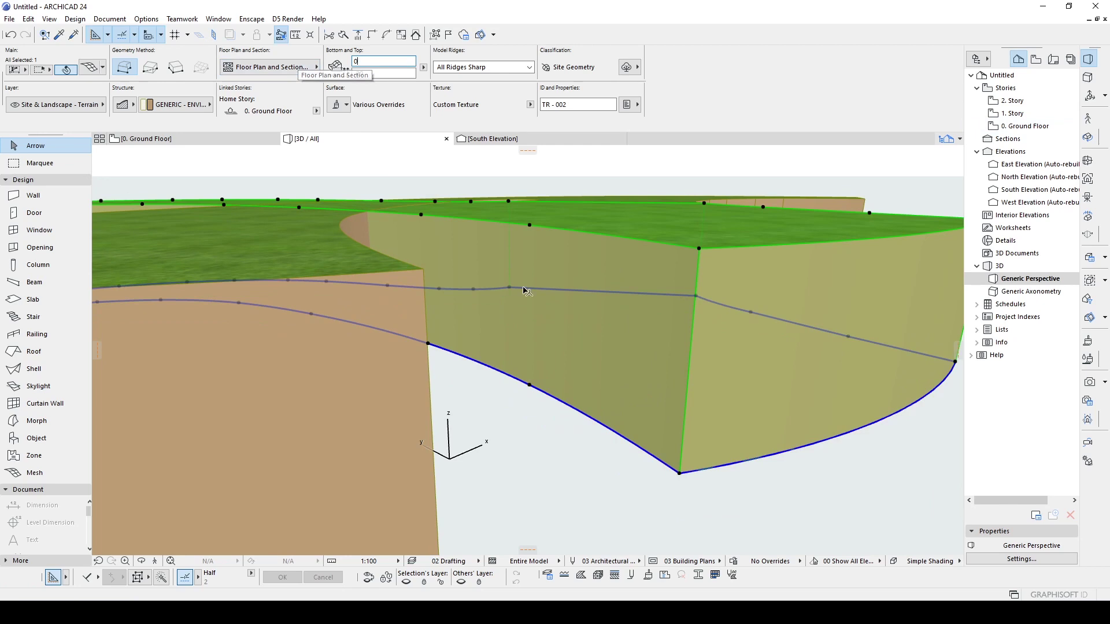
Set the skirt height of the wide arched mesh to 0 as well and clear the selection
{"action": "middle_click_drag", "start_coordinate": [636, 409], "coordinate": [427, 391], "text": "shift"}
{"action": "key", "text": "ctrl+z"}
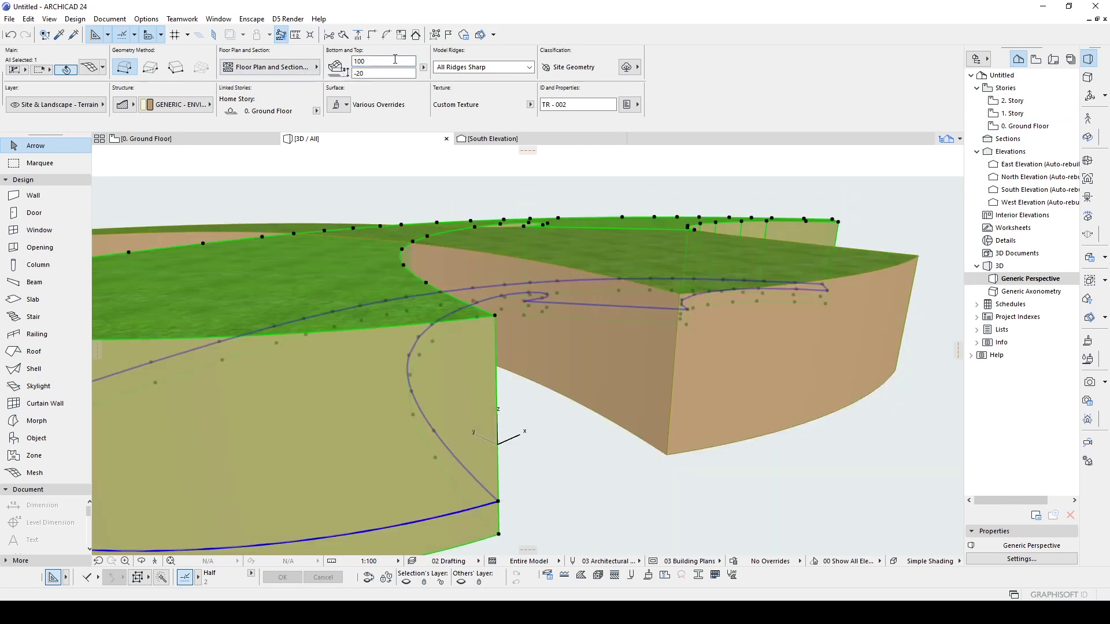
{"action": "left_click", "coordinate": [395, 59]}
{"action": "type", "text": "0"}
{"action": "key", "text": "Return"}
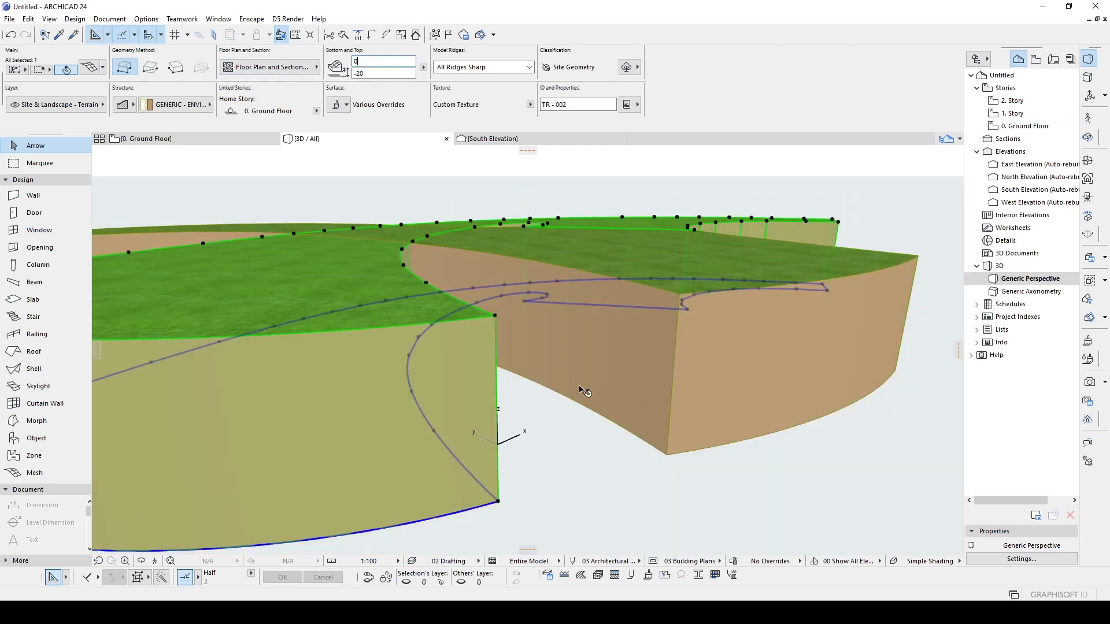
{"action": "left_click", "coordinate": [587, 466]}
Lower the inner top corner at the arched mesh's narrow end down to its base corner with Elevate Mesh Point
{"action": "scroll", "coordinate": [587, 465], "scroll_direction": "down", "scroll_amount": 5}
{"action": "mouse_move", "coordinate": [489, 352]}
{"action": "middle_mouse_down", "text": "shift"}
{"action": "mouse_move", "coordinate": [518, 374]}
{"action": "mouse_move", "coordinate": [882, 329]}
{"action": "mouse_move", "coordinate": [293, 349]}
{"action": "mouse_move", "coordinate": [427, 428]}
{"action": "mouse_move", "coordinate": [479, 426]}
{"action": "mouse_move", "coordinate": [347, 371]}
{"action": "middle_mouse_up", "text": "shift"}
{"action": "scroll", "coordinate": [537, 444], "scroll_direction": "up", "scroll_amount": 3}
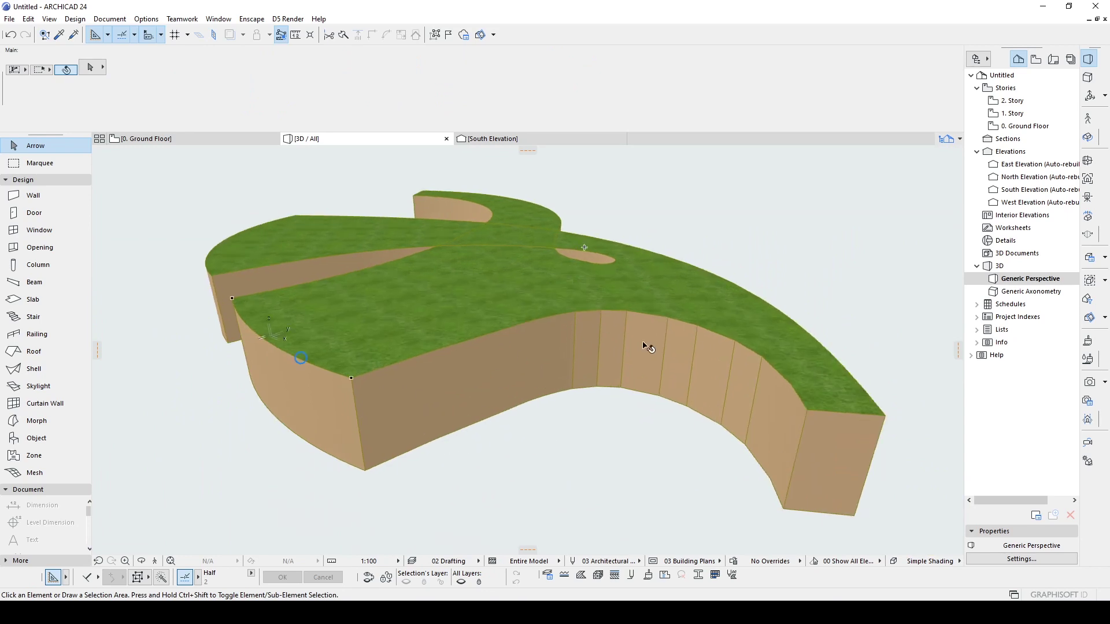
{"action": "left_click", "coordinate": [661, 336]}
{"action": "middle_click_drag", "start_coordinate": [662, 337], "coordinate": [508, 345], "text": "shift"}
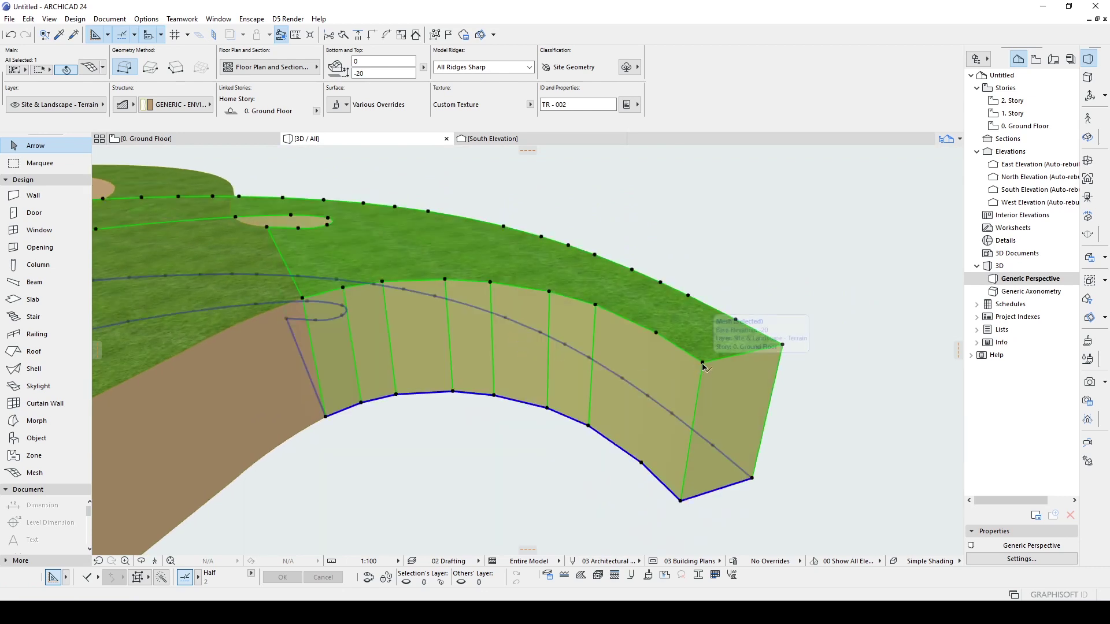
{"action": "middle_click_drag", "start_coordinate": [349, 368], "coordinate": [397, 327], "text": "shift"}
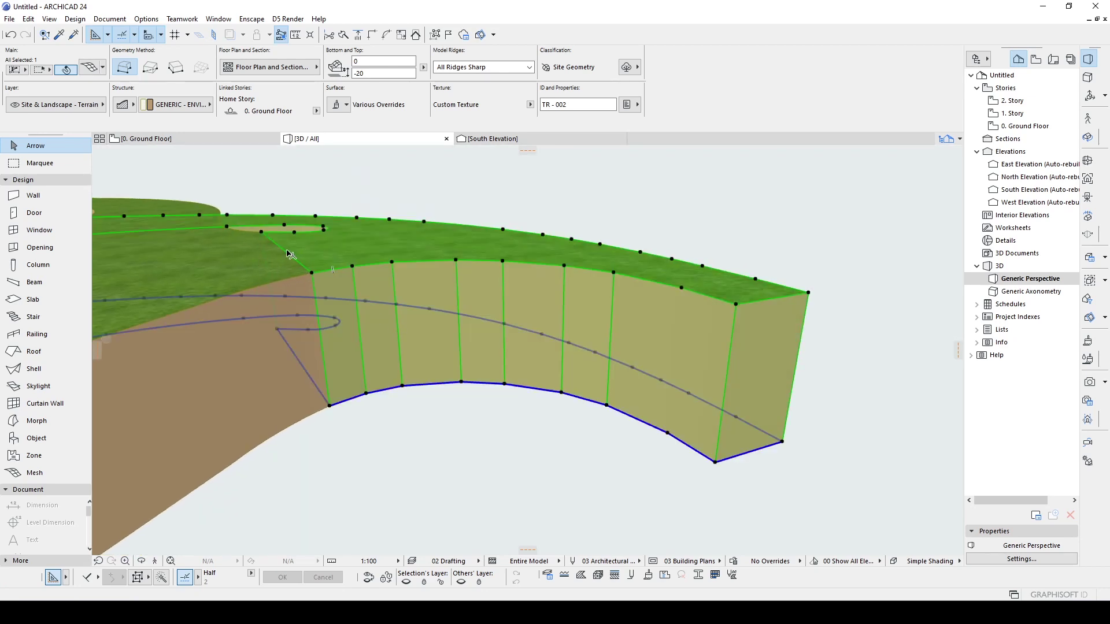
{"action": "scroll", "coordinate": [320, 280], "scroll_direction": "up", "scroll_amount": 2}
{"action": "scroll", "coordinate": [319, 281], "scroll_direction": "up", "scroll_amount": 2}
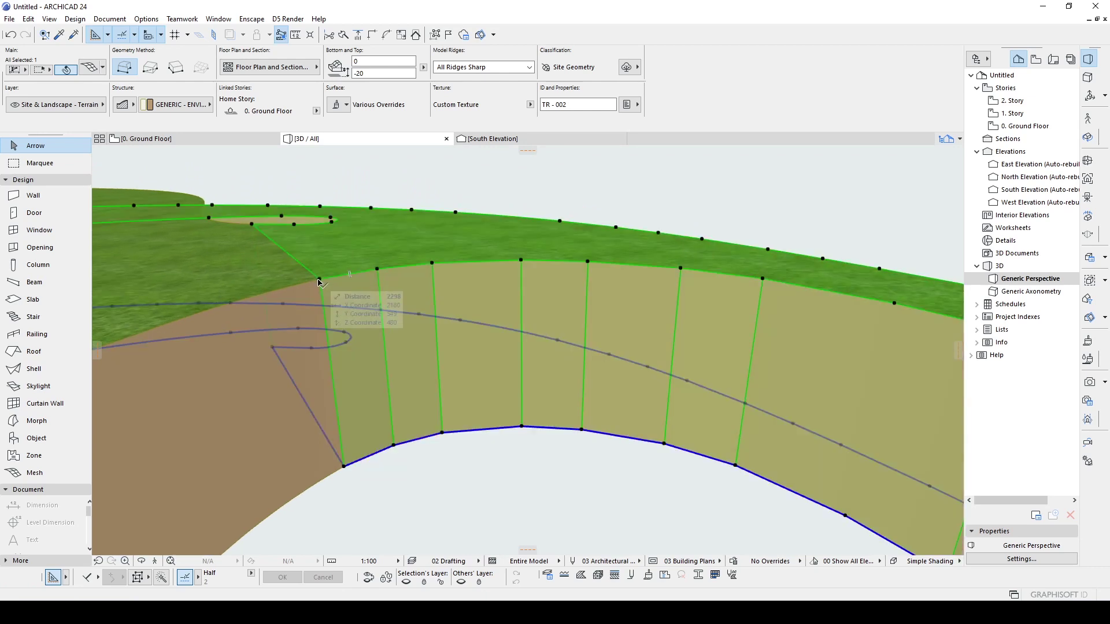
{"action": "middle_click_drag", "start_coordinate": [493, 330], "coordinate": [326, 305]}
{"action": "left_click", "coordinate": [750, 296]}
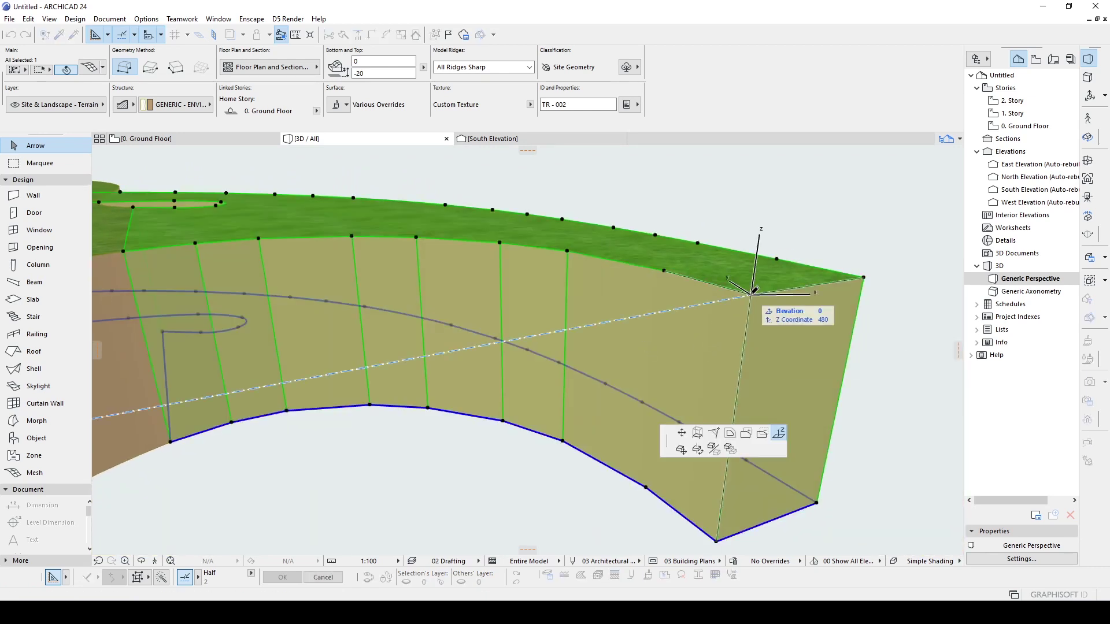
{"action": "middle_click_drag", "start_coordinate": [626, 345], "coordinate": [514, 291]}
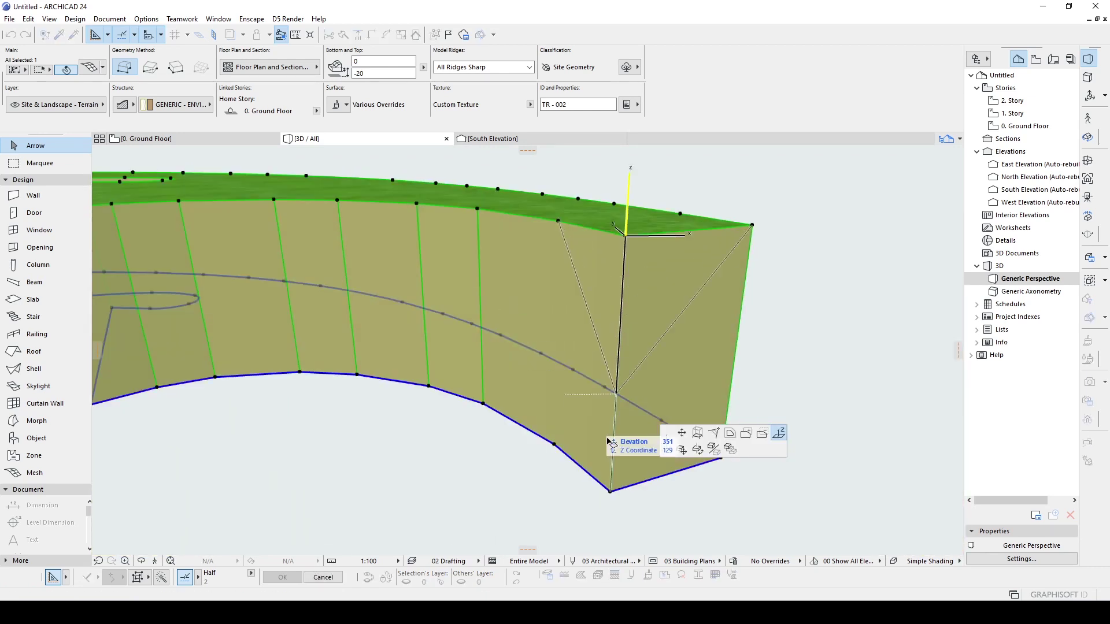
{"action": "left_click", "coordinate": [610, 490]}
Lower the outer top corner of the same narrow end to the base to form a sloped end face
{"action": "left_click", "coordinate": [753, 224]}
{"action": "left_click", "coordinate": [778, 432]}
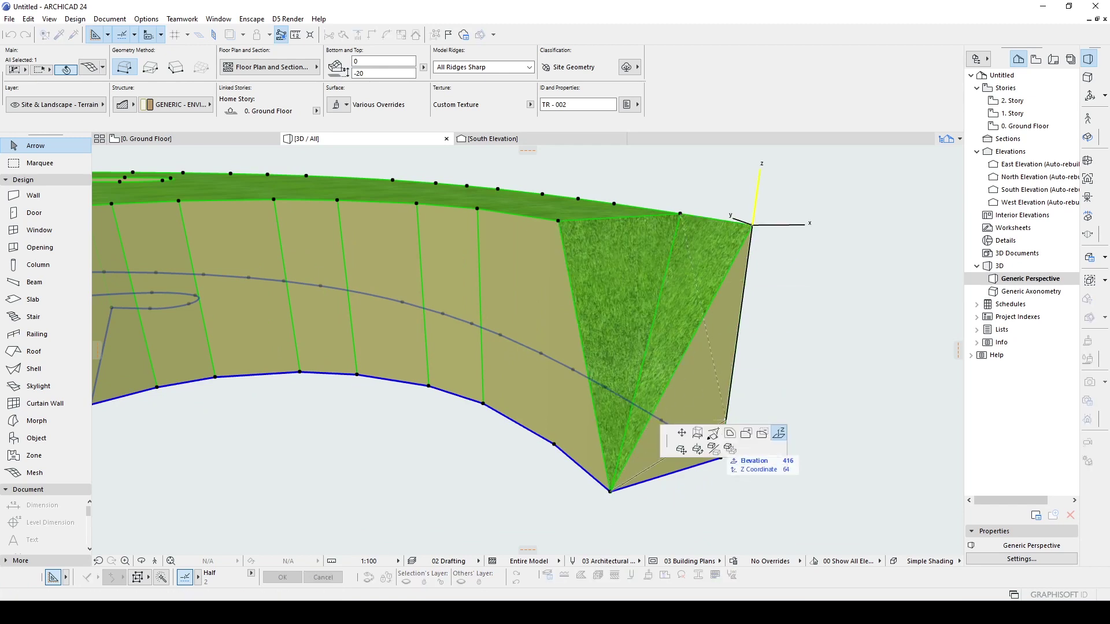
{"action": "middle_click_drag", "start_coordinate": [702, 419], "coordinate": [552, 392]}
{"action": "left_click", "coordinate": [589, 431]}
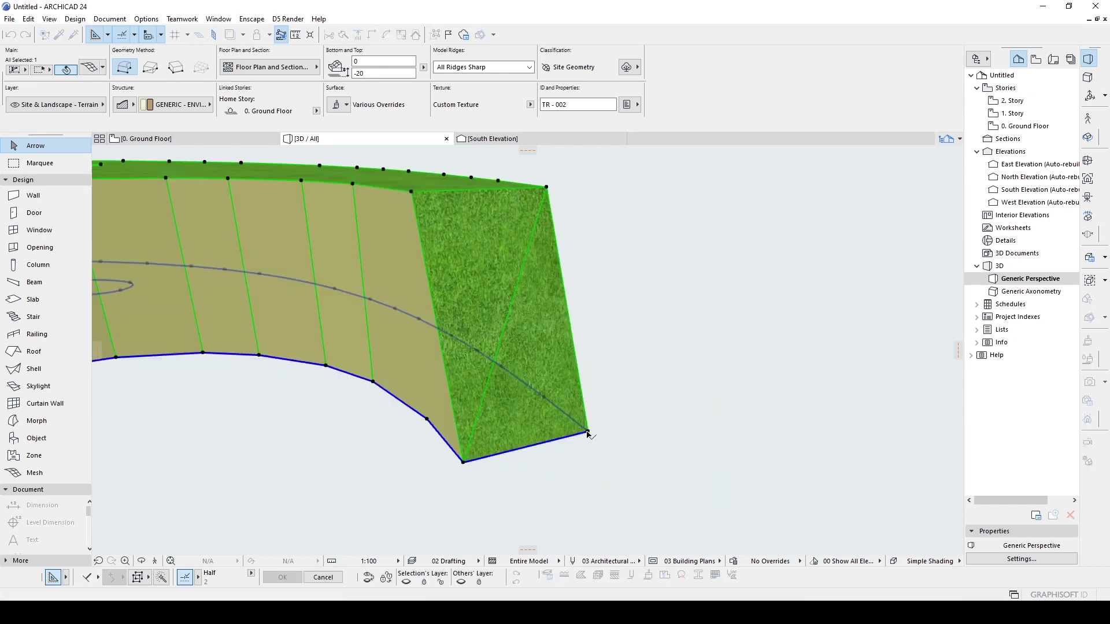
{"action": "middle_click_drag", "start_coordinate": [589, 431], "coordinate": [576, 314], "text": "shift"}
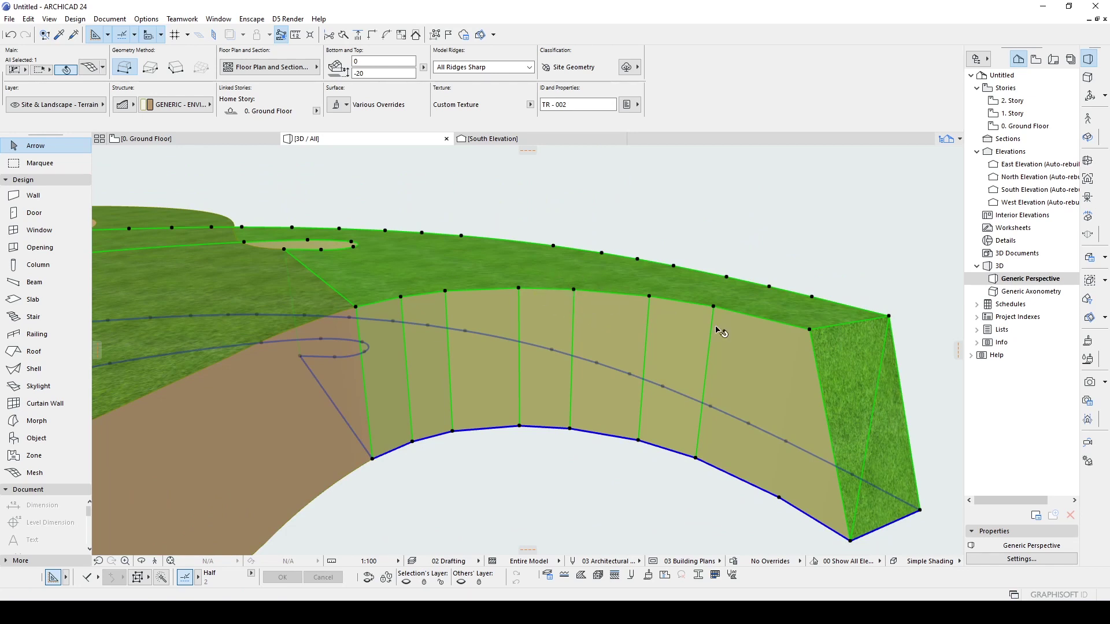
Lower one top point midway along the arched mesh's inner curved edge to about half its height
{"action": "left_click", "coordinate": [574, 291]}
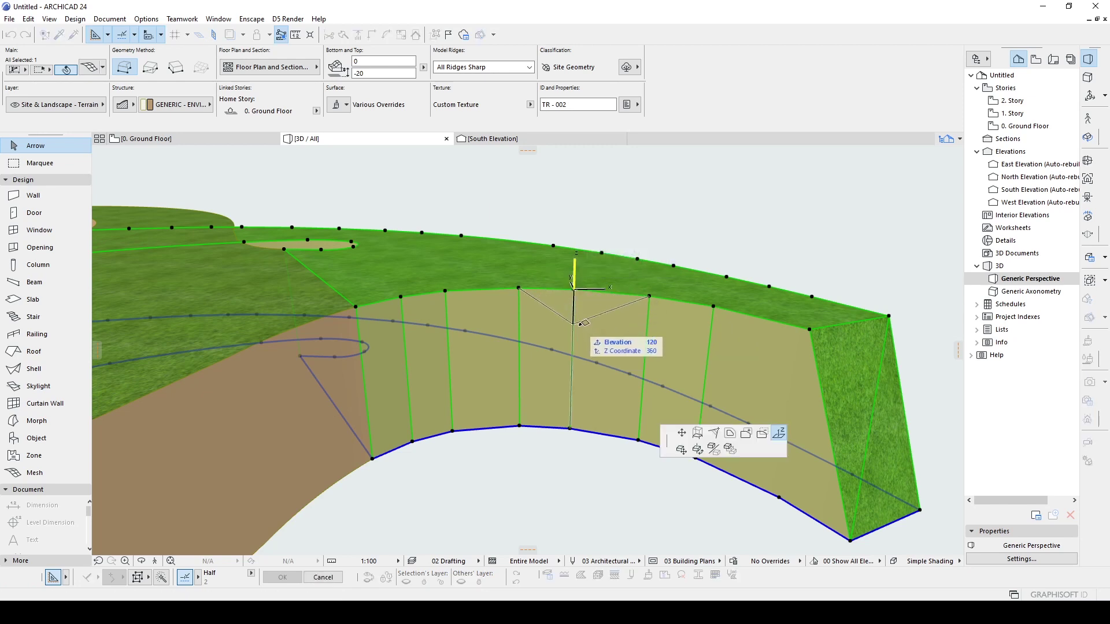
{"action": "left_click", "coordinate": [574, 359]}
{"action": "scroll", "coordinate": [578, 364], "scroll_direction": "down", "scroll_amount": 2}
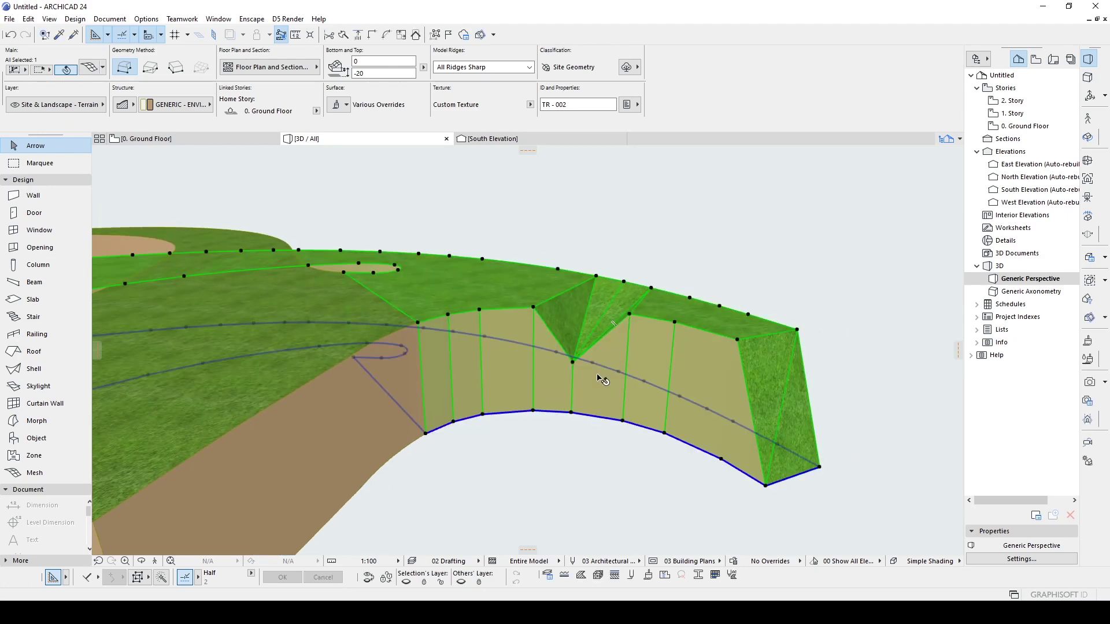
Lower a top point on the arched mesh's outer edge to the level of the lowered inner-edge point, and inspect the slope
{"action": "middle_click_drag", "start_coordinate": [732, 348], "coordinate": [630, 265], "text": "shift"}
{"action": "left_click", "coordinate": [624, 253]}
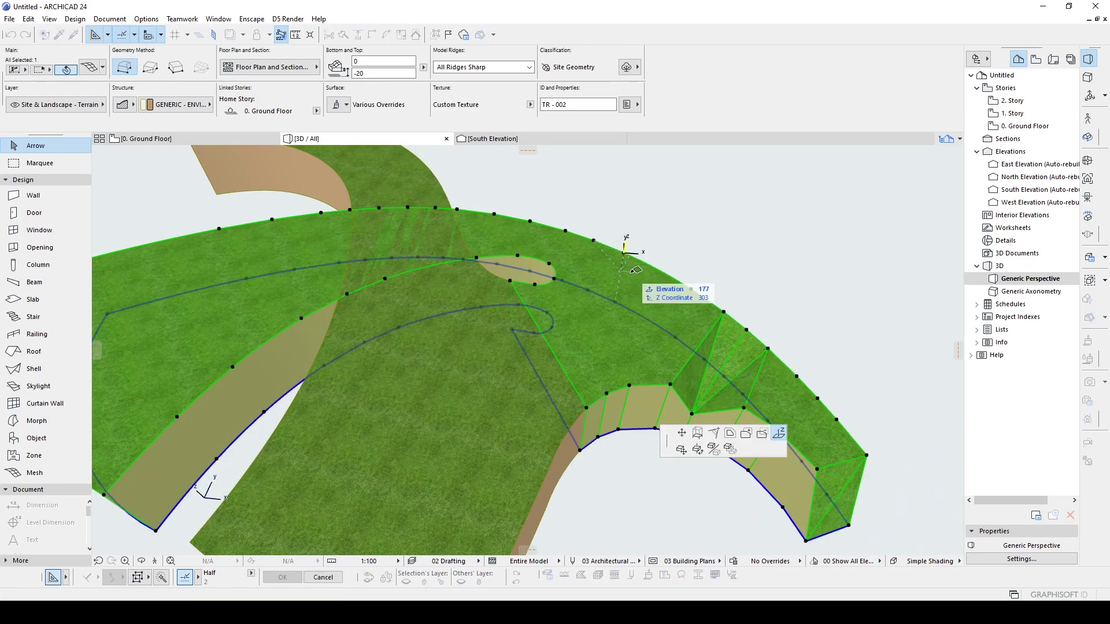
{"action": "scroll", "coordinate": [572, 272], "scroll_direction": "up", "scroll_amount": 5}
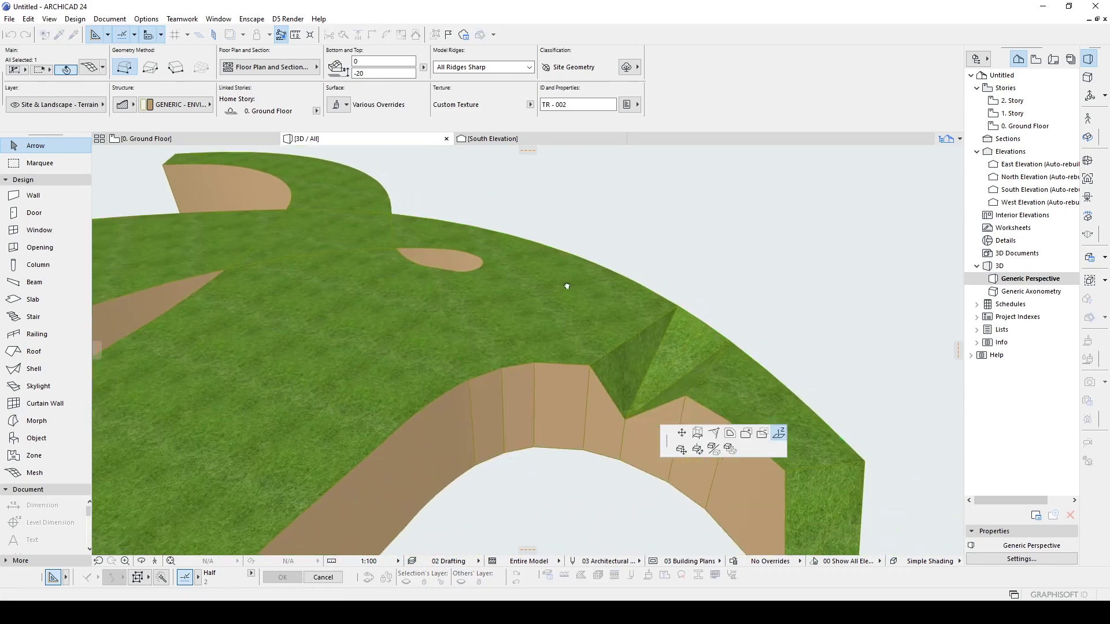
{"action": "middle_click_drag", "start_coordinate": [621, 444], "coordinate": [550, 390]}
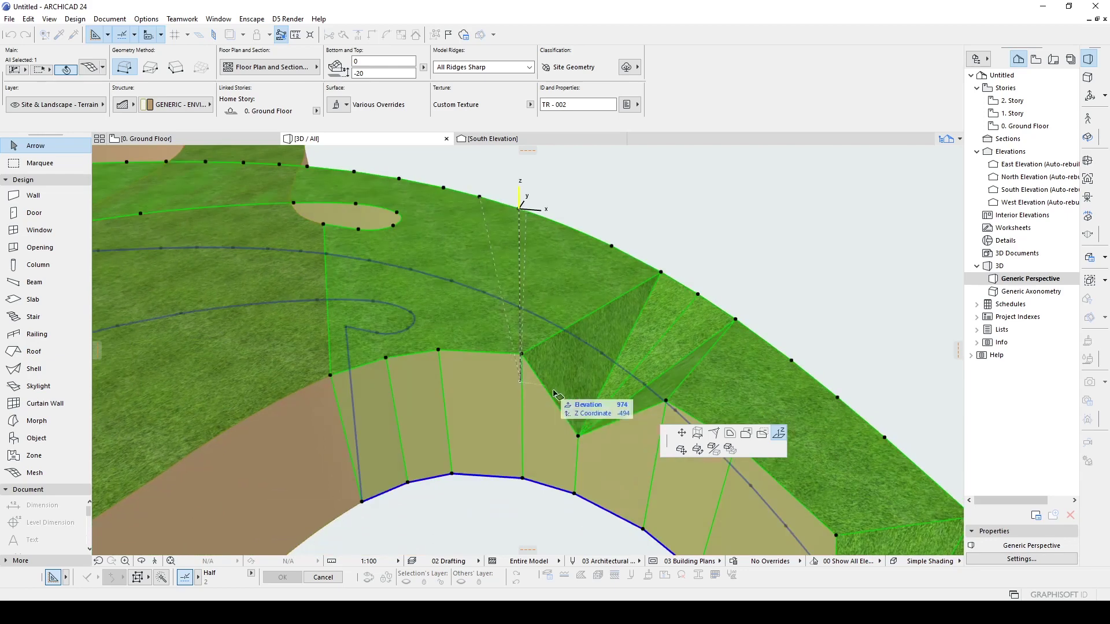
{"action": "left_click", "coordinate": [579, 434]}
{"action": "middle_click_drag", "start_coordinate": [580, 436], "coordinate": [582, 336], "text": "shift"}
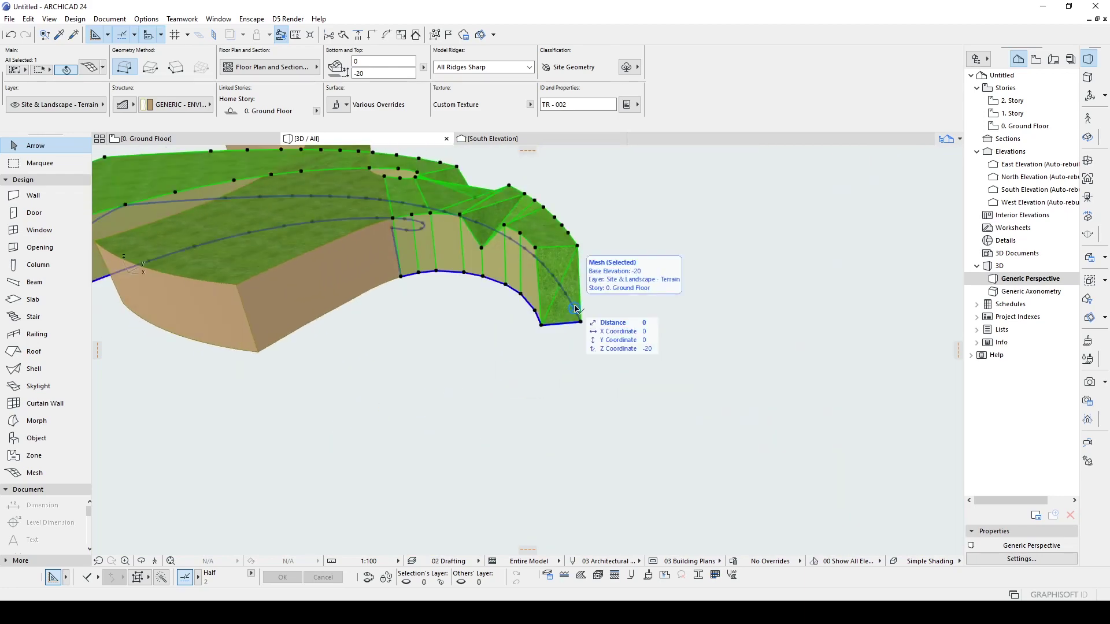
{"action": "scroll", "coordinate": [468, 213], "scroll_direction": "up", "scroll_amount": 3}
{"action": "middle_click_drag", "start_coordinate": [470, 212], "coordinate": [488, 307]}
{"action": "scroll", "coordinate": [526, 287], "scroll_direction": "up", "scroll_amount": 2}
{"action": "scroll", "coordinate": [535, 230], "scroll_direction": "up", "scroll_amount": 4}
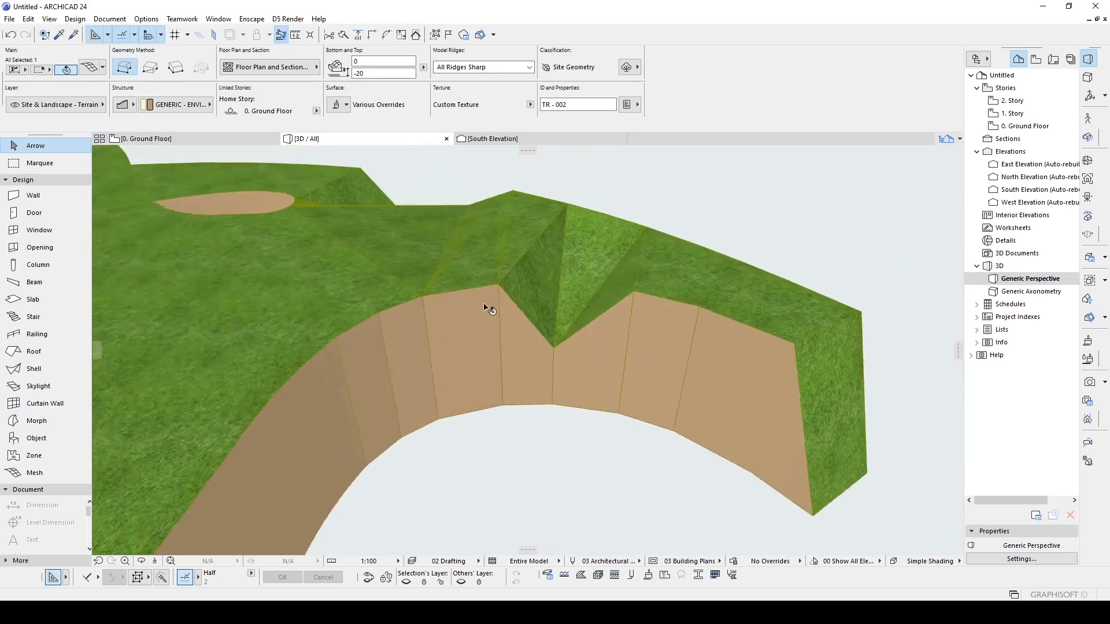
Lower the inner-edge top point adjoining the notch on the arched mesh's wide side to a Z coordinate of about 345
{"action": "scroll", "coordinate": [494, 300], "scroll_direction": "up", "scroll_amount": 2}
{"action": "scroll", "coordinate": [501, 281], "scroll_direction": "up", "scroll_amount": 1}
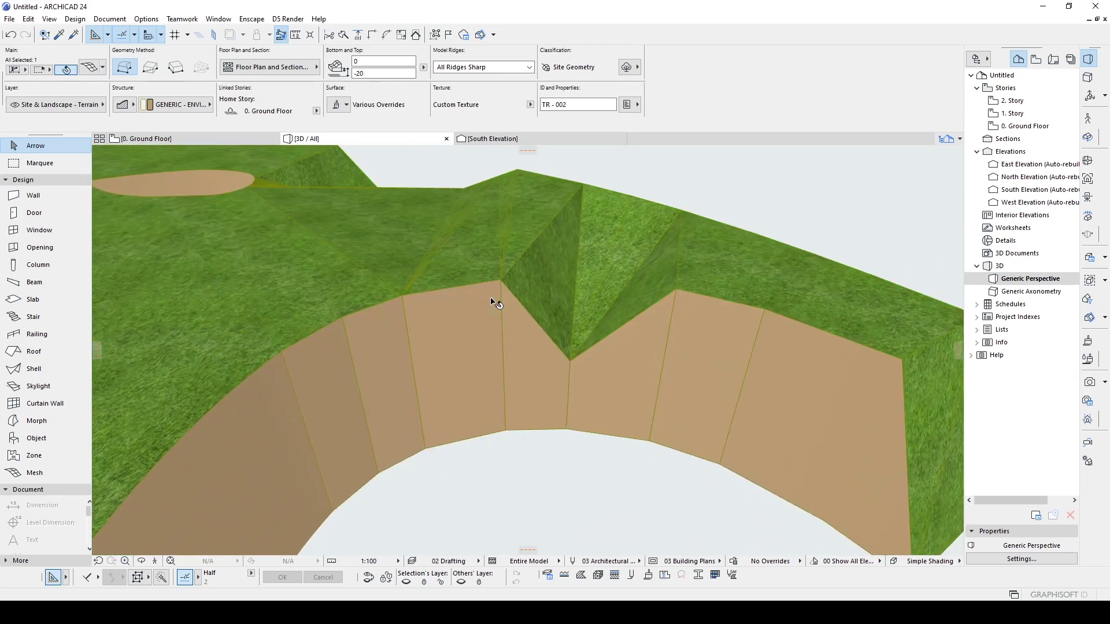
{"action": "left_click", "coordinate": [500, 282]}
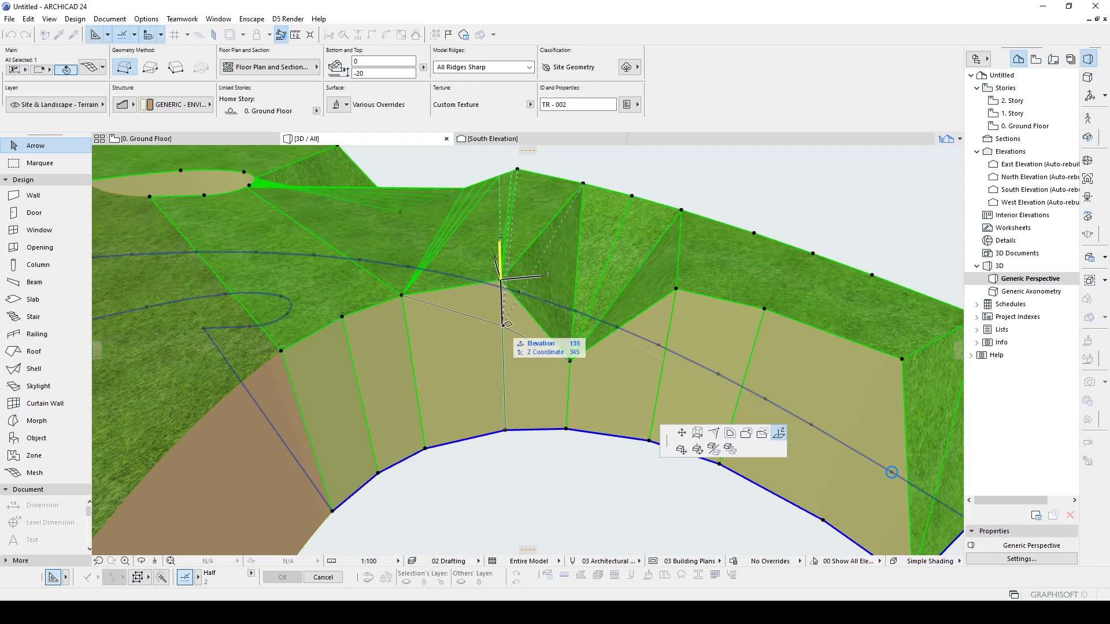
{"action": "left_click", "coordinate": [503, 328]}
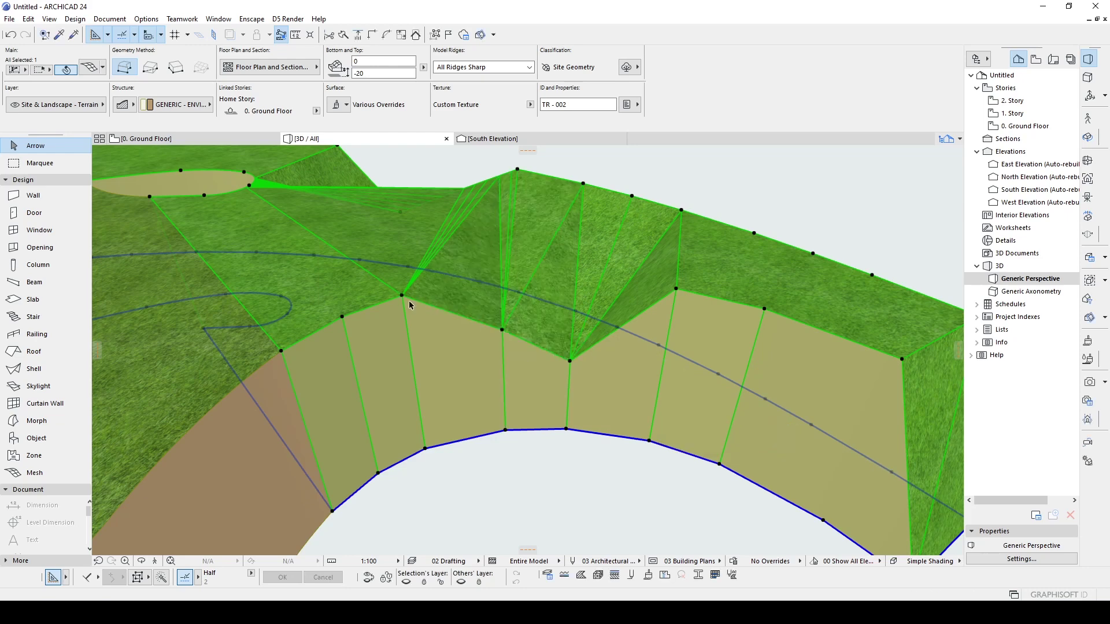
Lower the three inner-edge top points between the notch and the arched mesh's narrow end to form a continuous descending slope
{"action": "middle_click_drag", "start_coordinate": [409, 305], "coordinate": [530, 279], "text": "shift"}
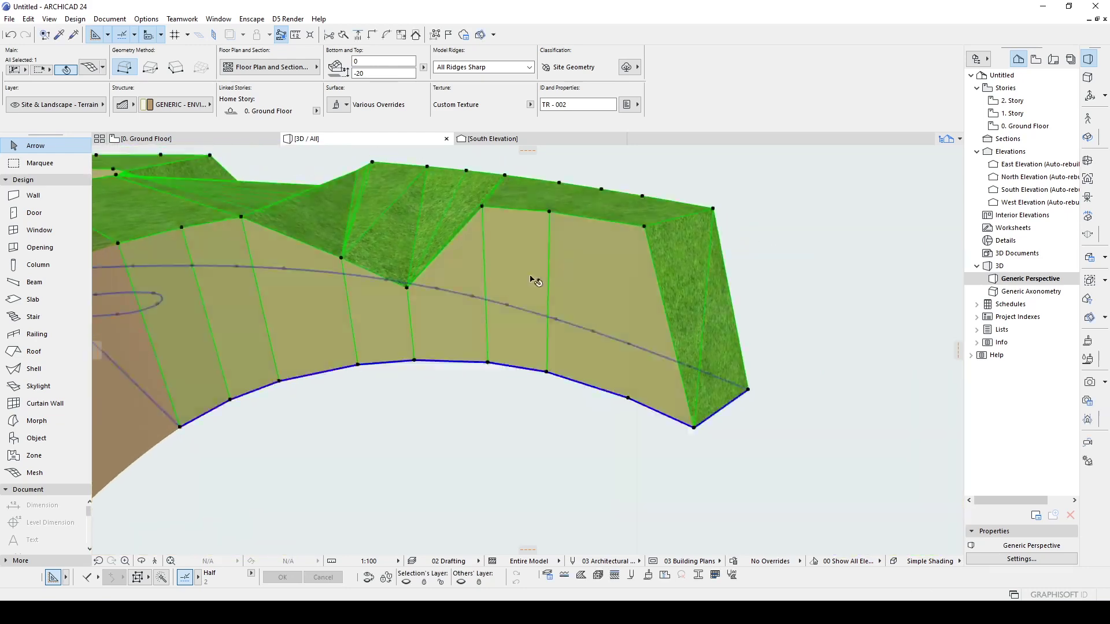
{"action": "left_click", "coordinate": [643, 229]}
{"action": "left_click", "coordinate": [630, 371]}
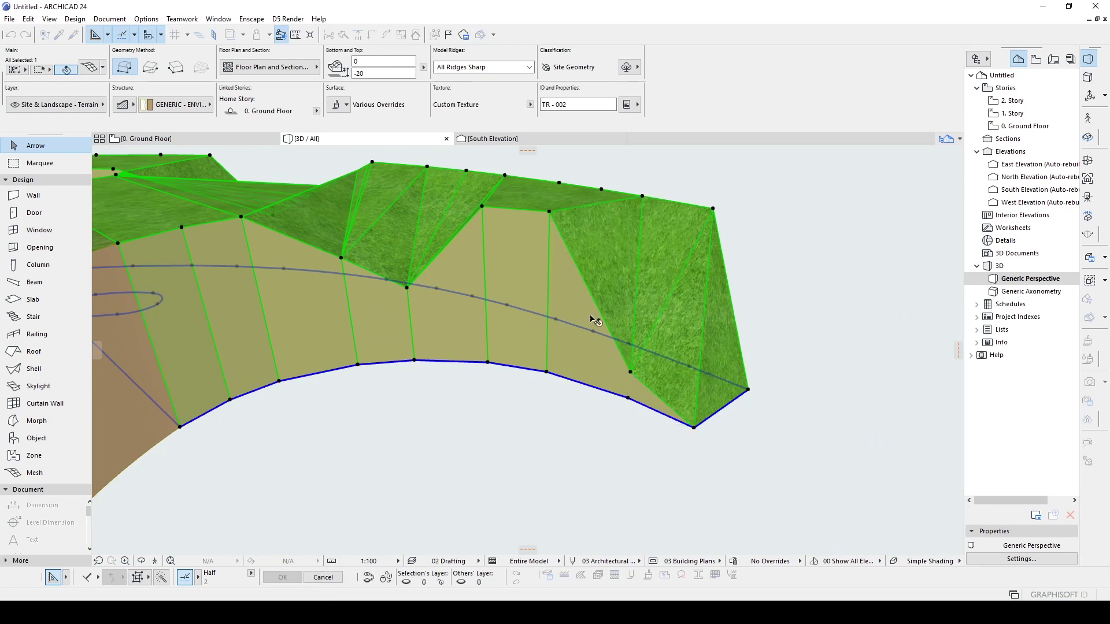
{"action": "left_click", "coordinate": [550, 213]}
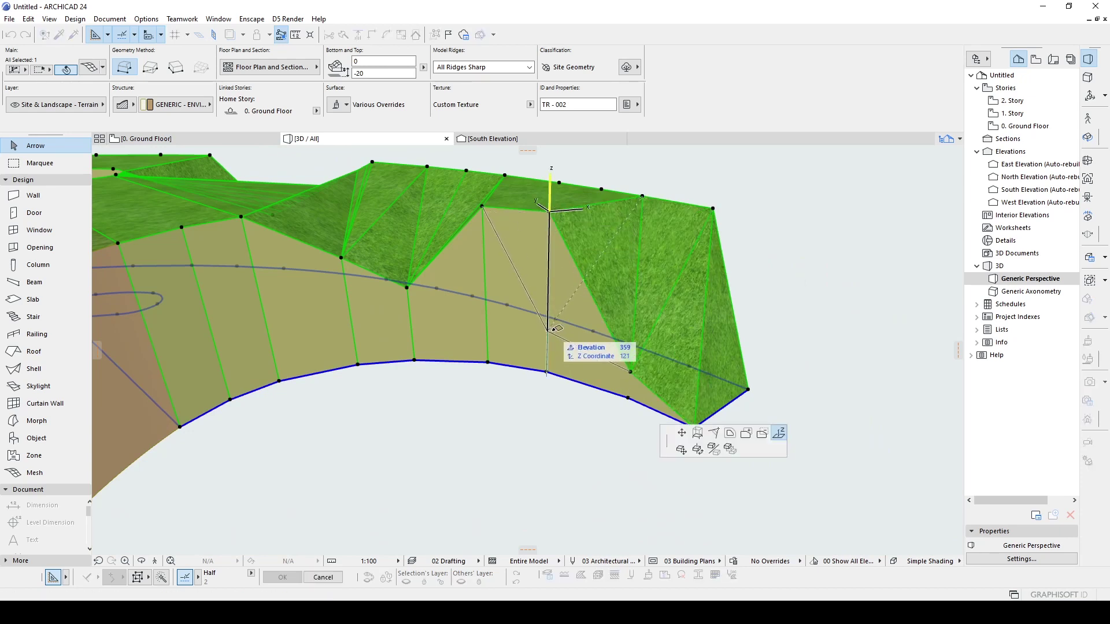
{"action": "left_click", "coordinate": [553, 330]}
{"action": "left_click", "coordinate": [482, 206]}
{"action": "left_click", "coordinate": [627, 258]}
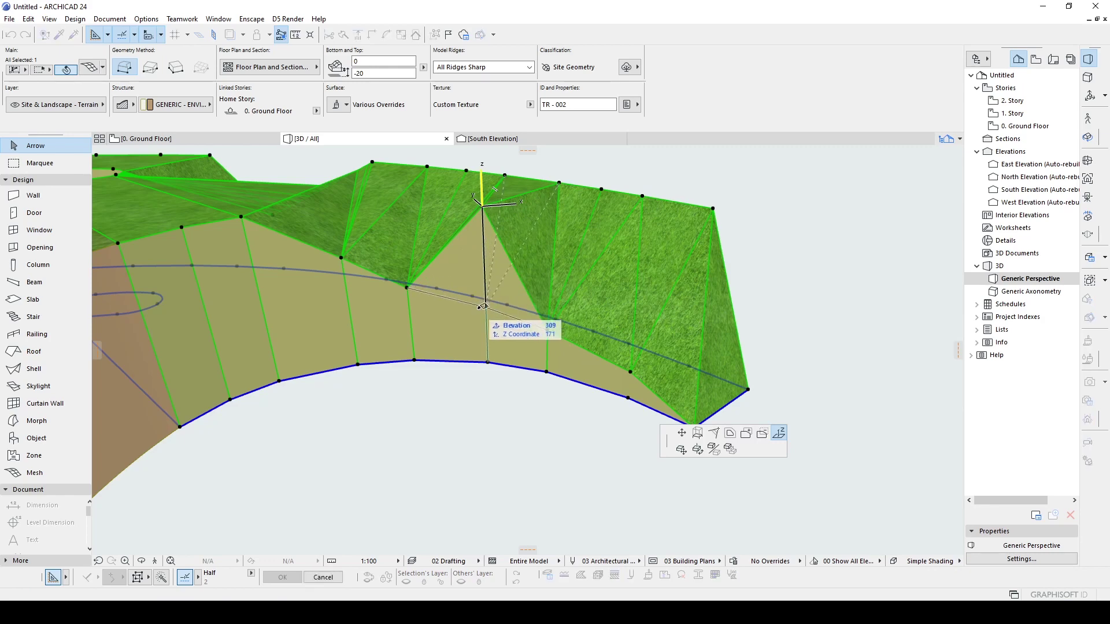
{"action": "left_click", "coordinate": [483, 313]}
Lower the outer-edge top point nearest the narrow end close to the base, and another beside the lowered outer notch
{"action": "middle_click_drag", "start_coordinate": [441, 305], "coordinate": [515, 304], "text": "shift"}
{"action": "scroll", "coordinate": [598, 322], "scroll_direction": "down", "scroll_amount": 2}
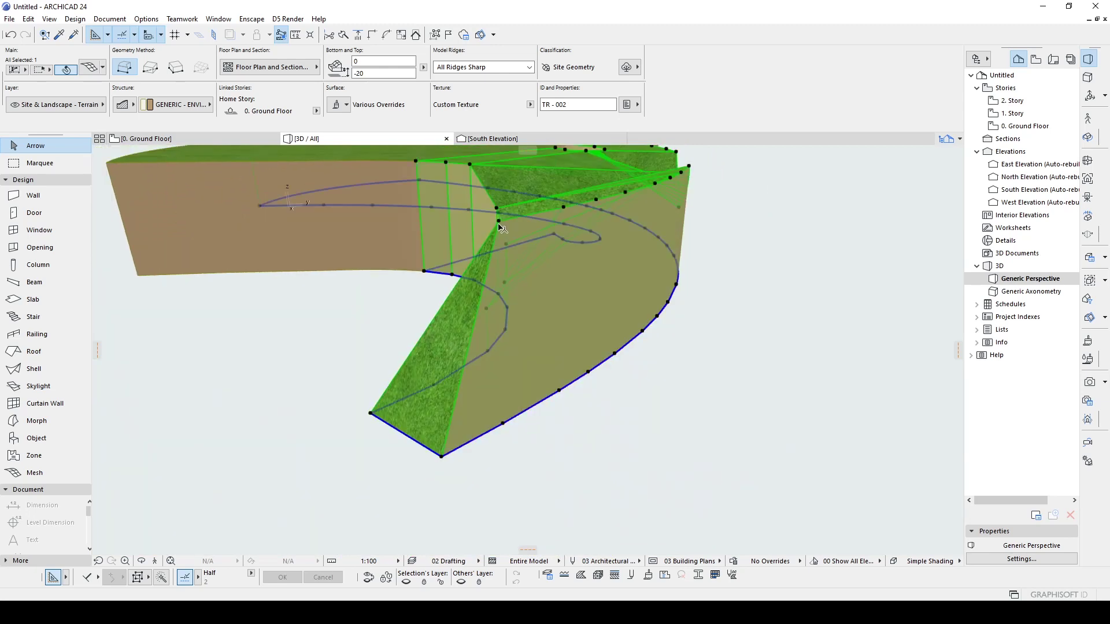
{"action": "left_click", "coordinate": [509, 304]}
{"action": "middle_click_drag", "start_coordinate": [528, 347], "coordinate": [375, 266], "text": "shift"}
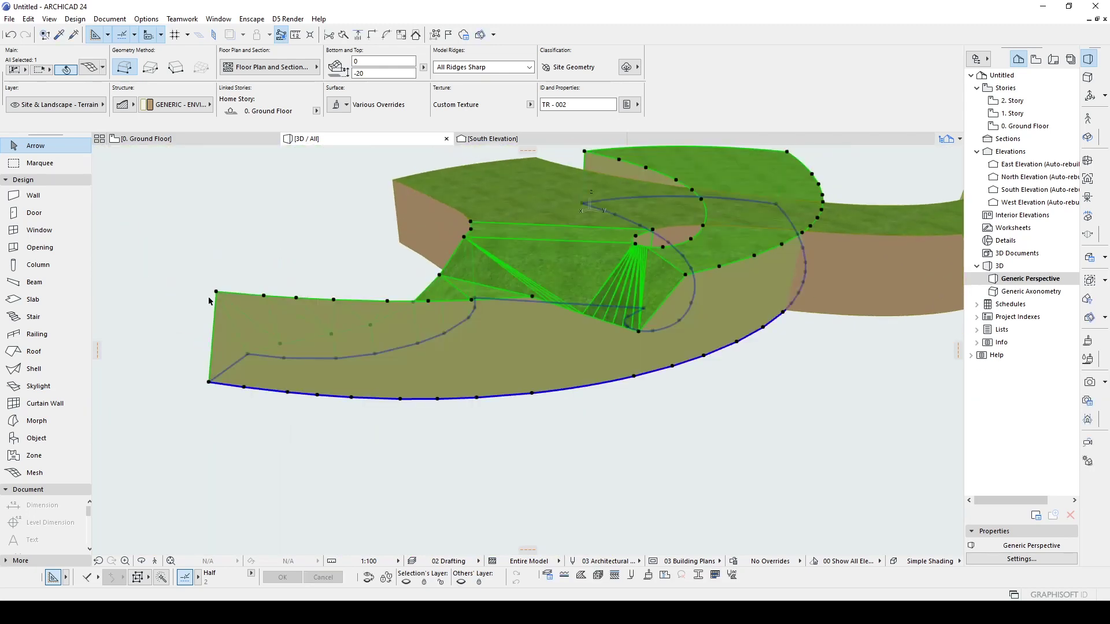
{"action": "left_click", "coordinate": [216, 293]}
{"action": "middle_click_drag", "start_coordinate": [248, 381], "coordinate": [349, 258], "text": "shift"}
{"action": "left_click", "coordinate": [372, 316]}
Lower three successive outer-edge top points from the notch toward the narrow end, following the height of the already lowered points
{"action": "scroll", "coordinate": [312, 298], "scroll_direction": "up", "scroll_amount": 2}
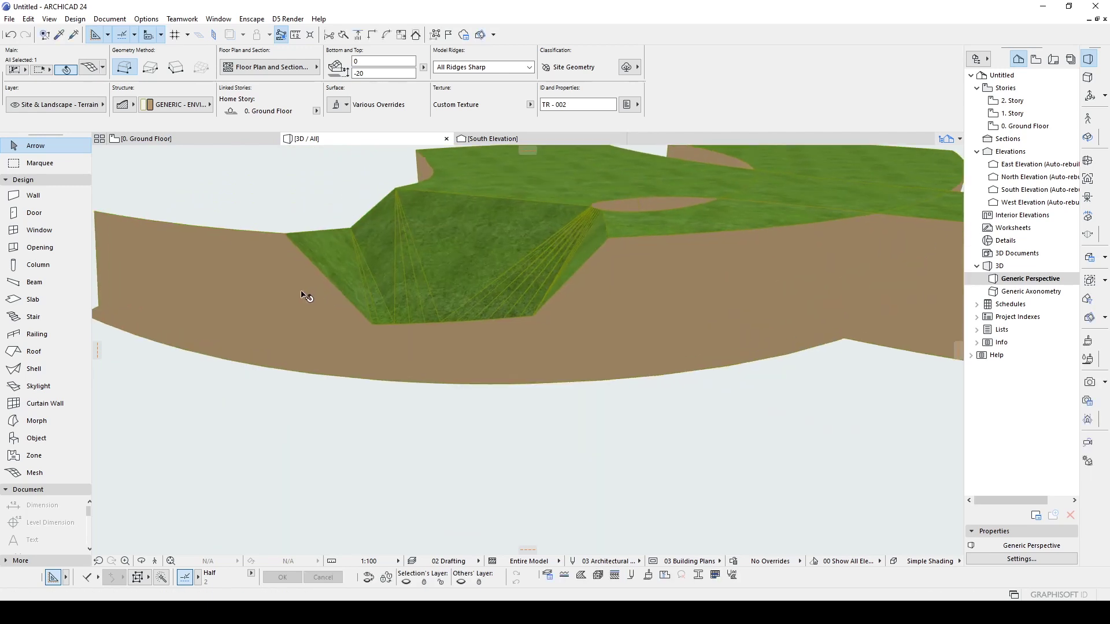
{"action": "middle_click_drag", "start_coordinate": [307, 297], "coordinate": [421, 310]}
{"action": "left_click", "coordinate": [418, 251]}
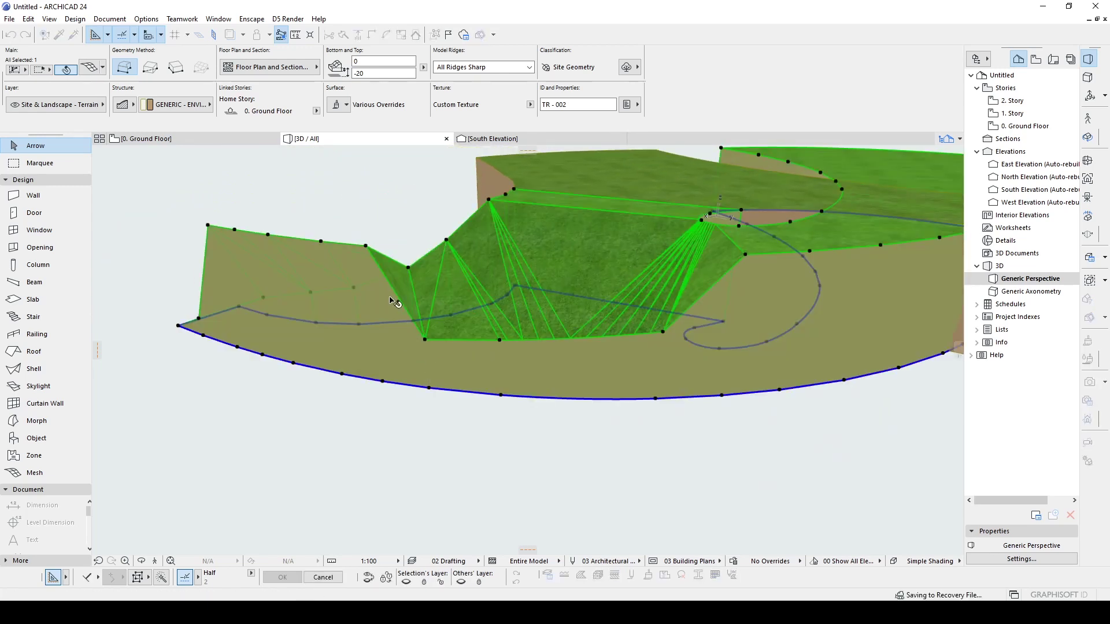
{"action": "left_click", "coordinate": [366, 249]}
{"action": "left_click", "coordinate": [350, 340]}
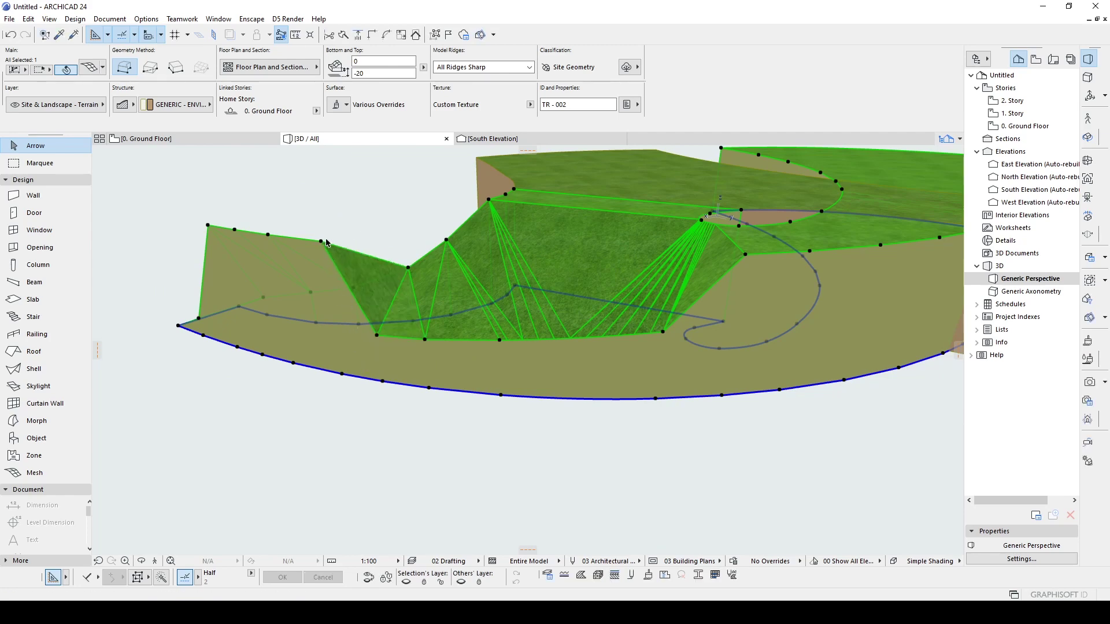
{"action": "left_click", "coordinate": [322, 242]}
{"action": "left_click", "coordinate": [338, 291]}
Lower the last three raised outer-edge top points near the narrow end to follow the descending slope line
{"action": "middle_click_drag", "start_coordinate": [369, 283], "coordinate": [538, 255], "text": "shift"}
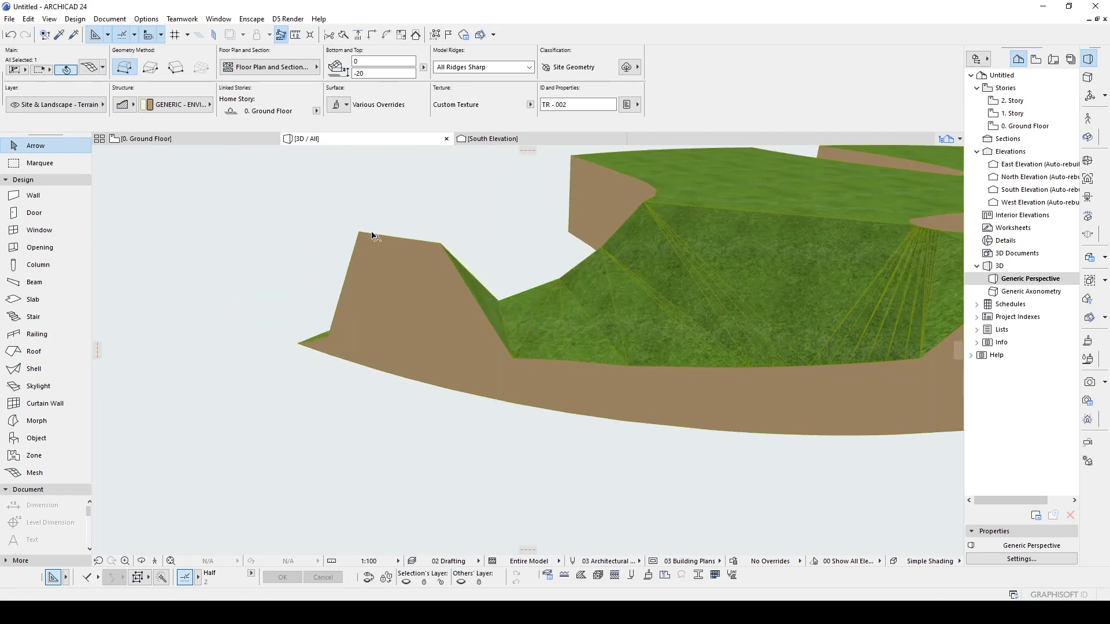
{"action": "left_click", "coordinate": [441, 244]}
{"action": "left_click", "coordinate": [458, 348]}
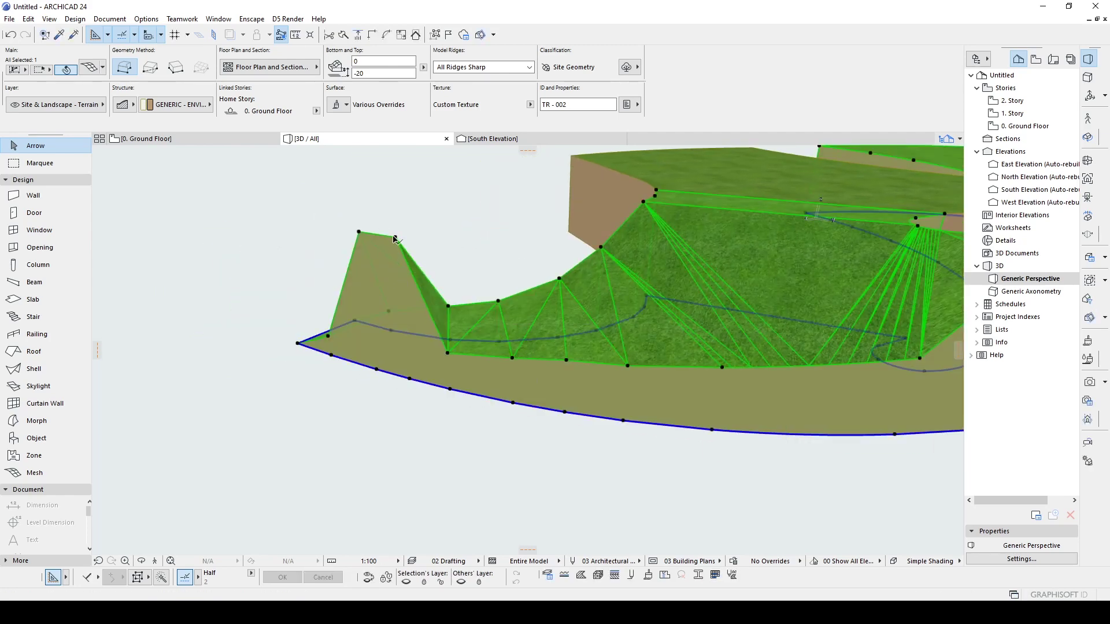
{"action": "left_click", "coordinate": [394, 238]}
{"action": "left_click", "coordinate": [359, 232]}
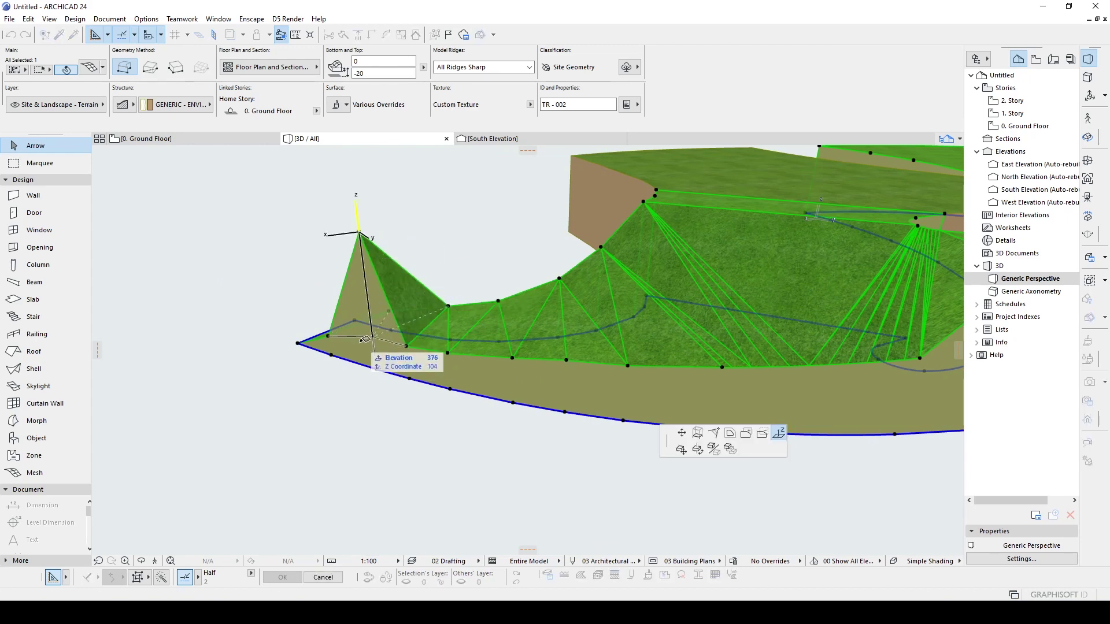
{"action": "left_click", "coordinate": [359, 350]}
Slightly lower two outer-edge points beside the narrow end to smooth the edge toward the sloped tip
{"action": "middle_click_drag", "start_coordinate": [361, 351], "coordinate": [574, 335], "text": "shift"}
{"action": "left_click", "coordinate": [522, 461]}
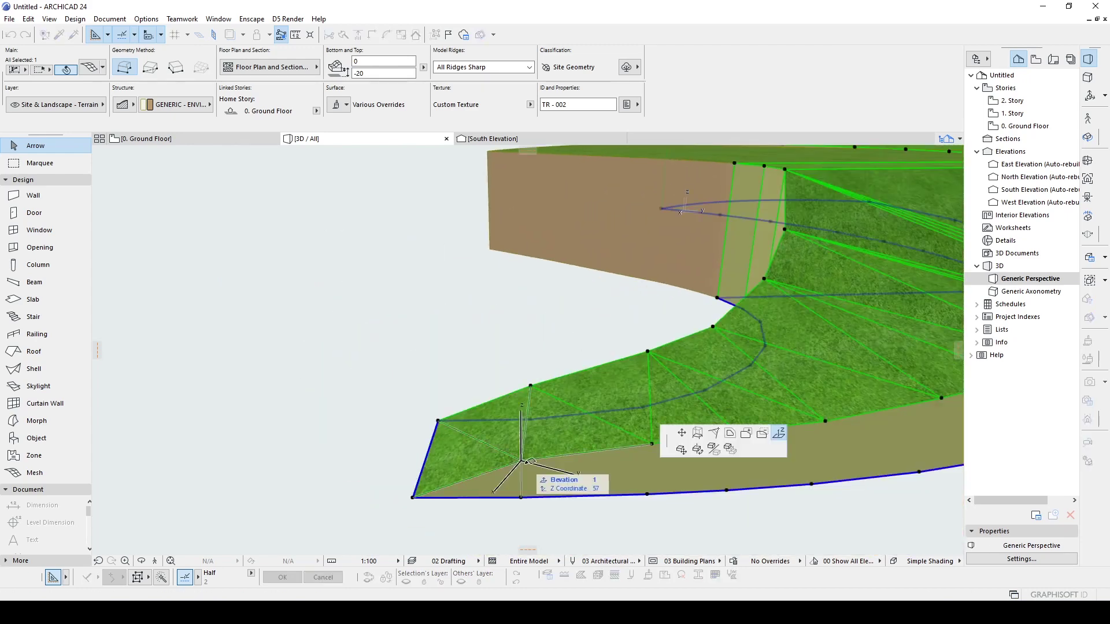
{"action": "left_click", "coordinate": [525, 472]}
{"action": "left_click", "coordinate": [652, 444]}
{"action": "left_click", "coordinate": [652, 452]}
Lower four successive outer-edge top points beside the round opening so the edge climbs gradually toward the junction with the neighbouring mesh
{"action": "middle_click_drag", "start_coordinate": [642, 451], "coordinate": [303, 399]}
{"action": "left_click", "coordinate": [405, 386]}
{"action": "key", "text": "Escape"}
{"action": "middle_click_drag", "start_coordinate": [404, 386], "coordinate": [554, 266], "text": "shift"}
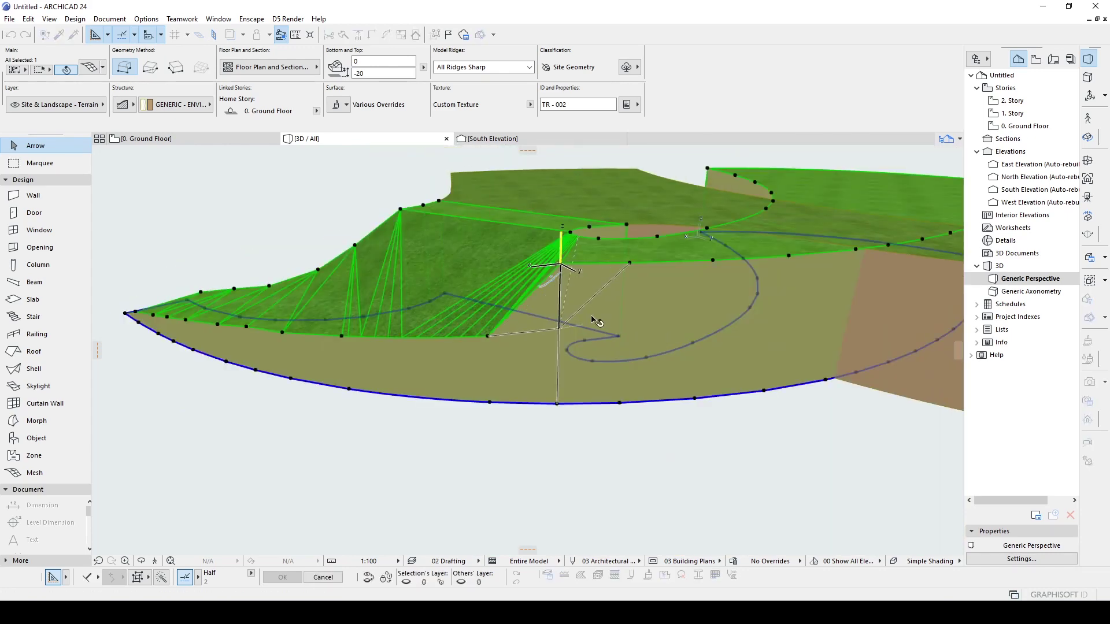
{"action": "left_click", "coordinate": [648, 314]}
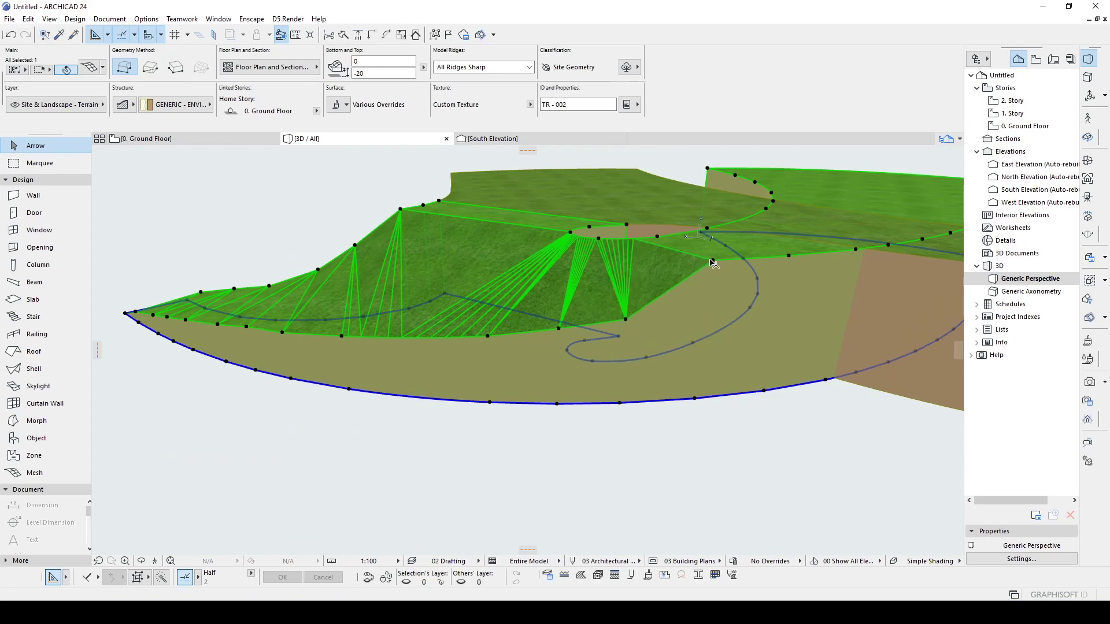
{"action": "left_click", "coordinate": [717, 301]}
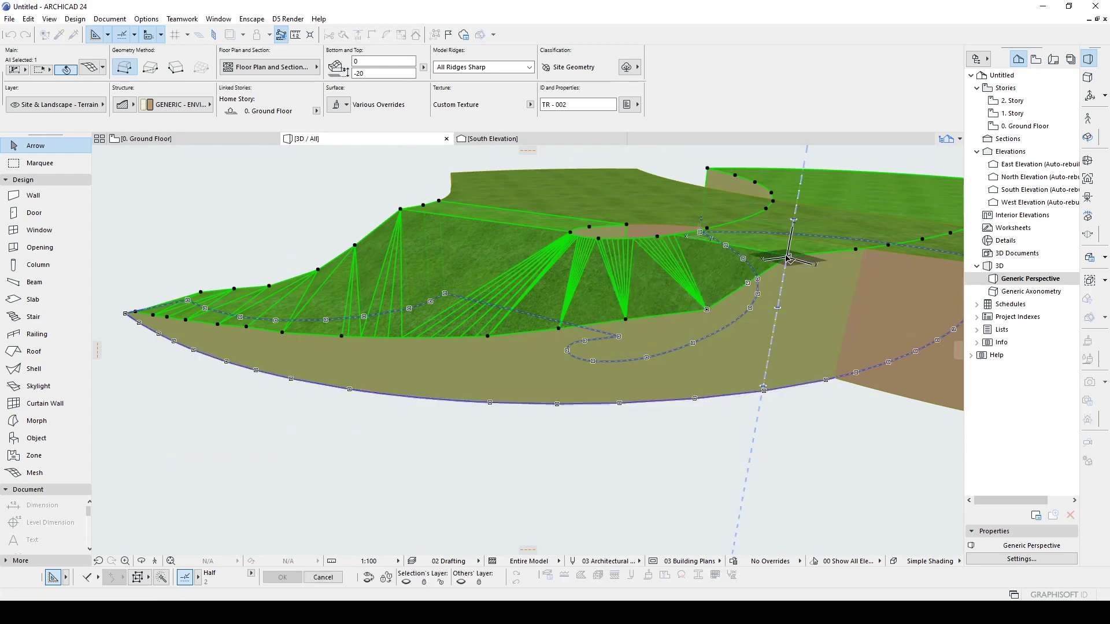
{"action": "middle_click_drag", "start_coordinate": [780, 250], "coordinate": [670, 233], "text": "shift"}
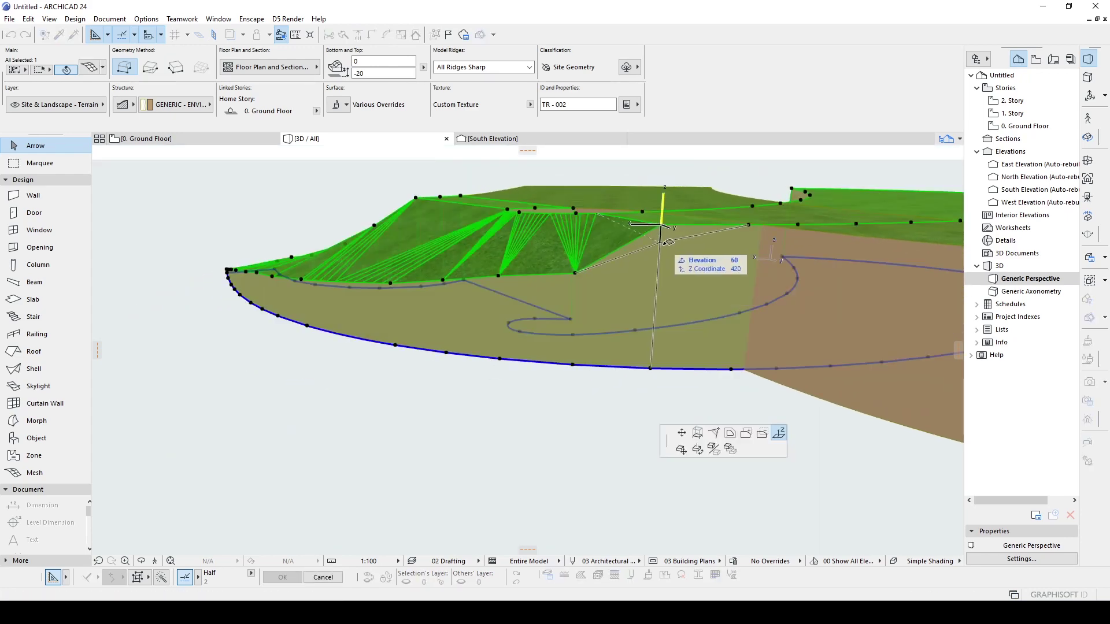
{"action": "left_click", "coordinate": [662, 249]}
Slightly raise two of the lowered outer-edge points beside the round opening to even out the slope
{"action": "middle_click_drag", "start_coordinate": [662, 251], "coordinate": [599, 282], "text": "shift"}
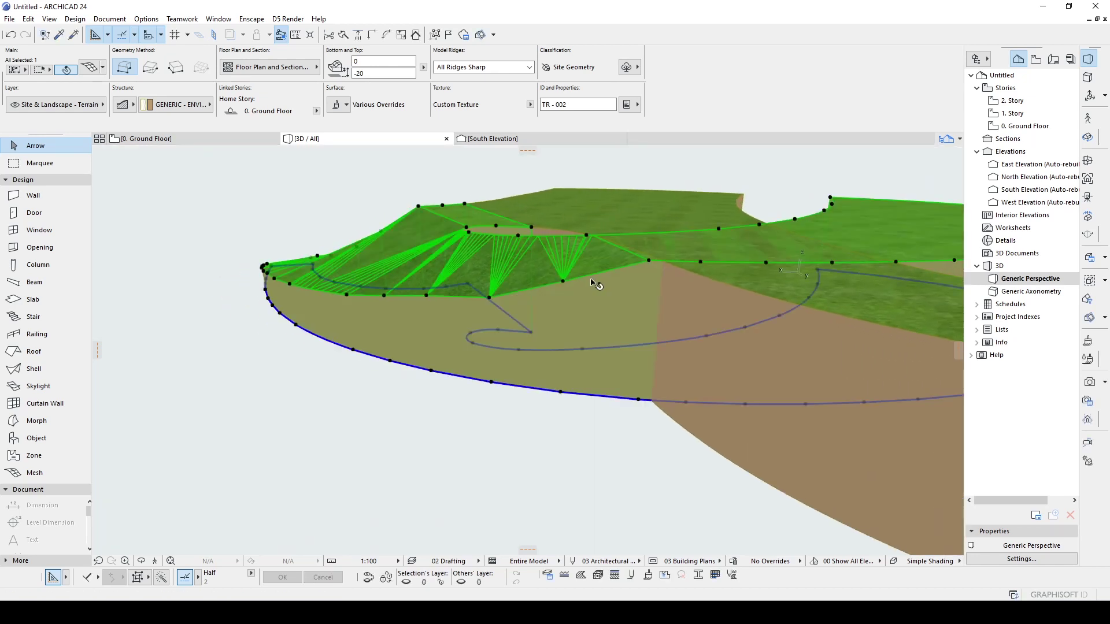
{"action": "scroll", "coordinate": [548, 278], "scroll_direction": "up", "scroll_amount": 1}
{"action": "left_click", "coordinate": [473, 304]}
{"action": "left_click", "coordinate": [475, 293]}
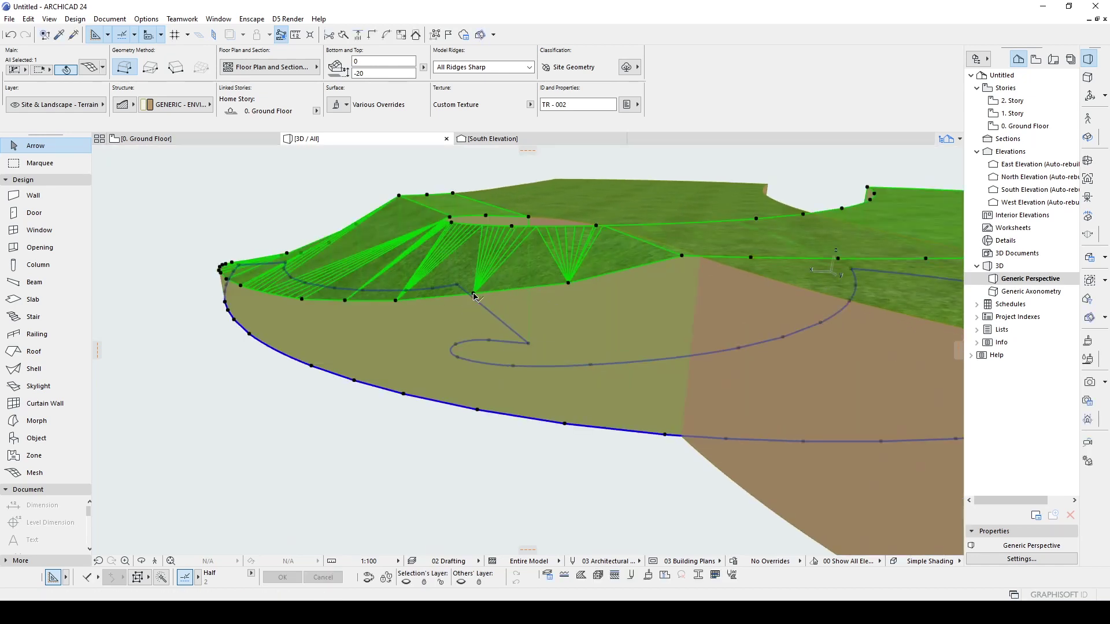
{"action": "scroll", "coordinate": [442, 294], "scroll_direction": "up", "scroll_amount": 2}
{"action": "left_click", "coordinate": [598, 279]}
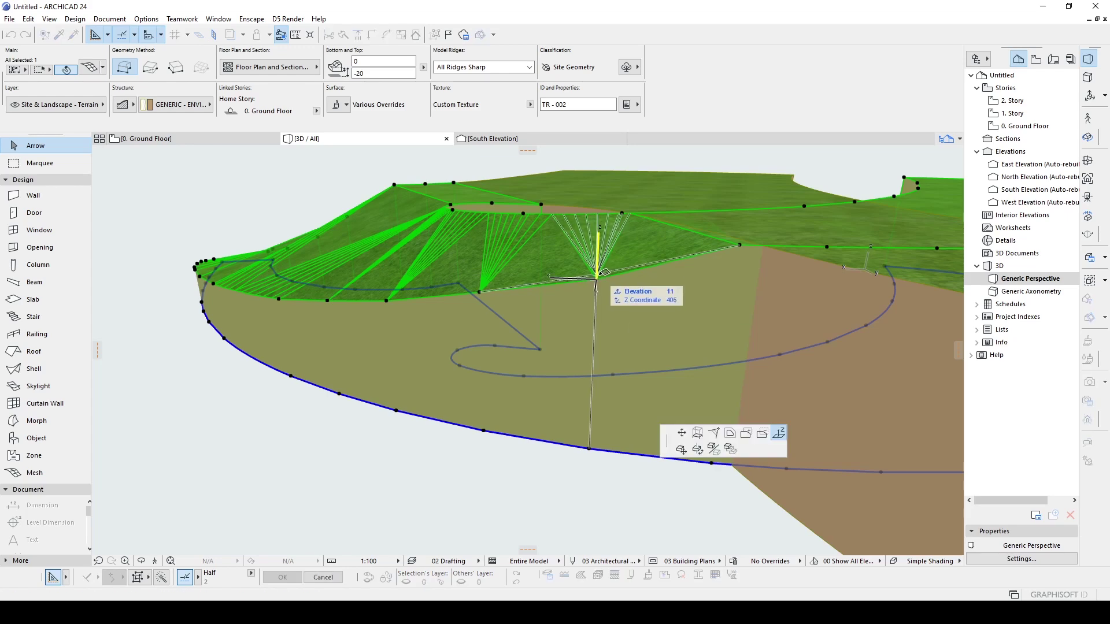
{"action": "middle_click_drag", "start_coordinate": [598, 280], "coordinate": [691, 235], "text": "shift"}
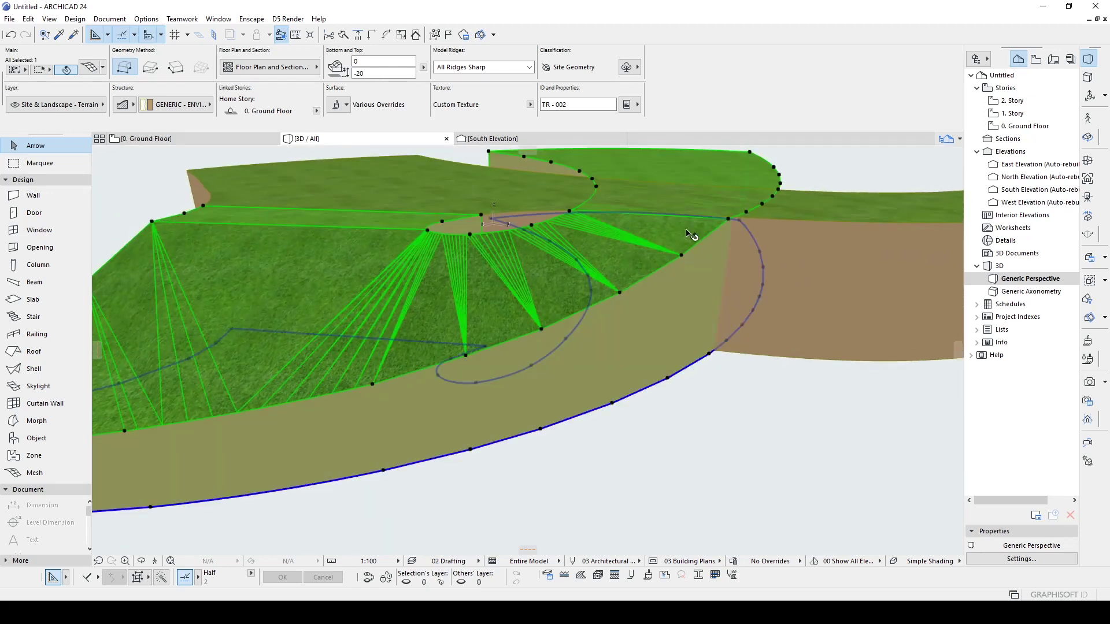
Raise four outer-edge points in turn, from the neighbouring mesh's junction back toward the narrow end, to smooth the rising edge
{"action": "left_click", "coordinate": [680, 254]}
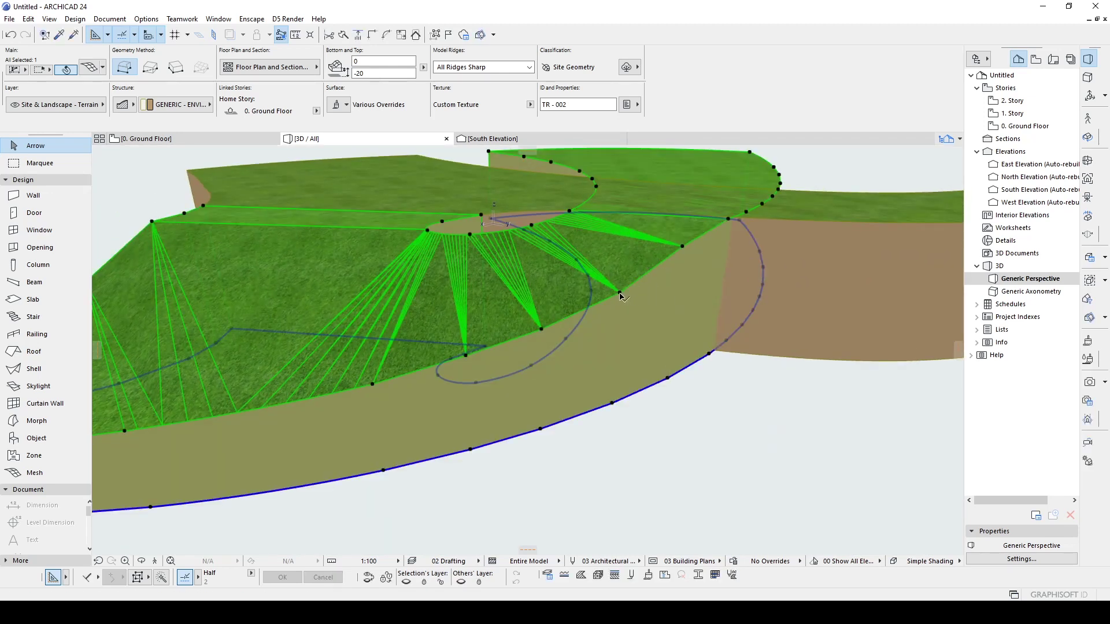
{"action": "left_click", "coordinate": [620, 293]}
{"action": "left_click", "coordinate": [541, 331]}
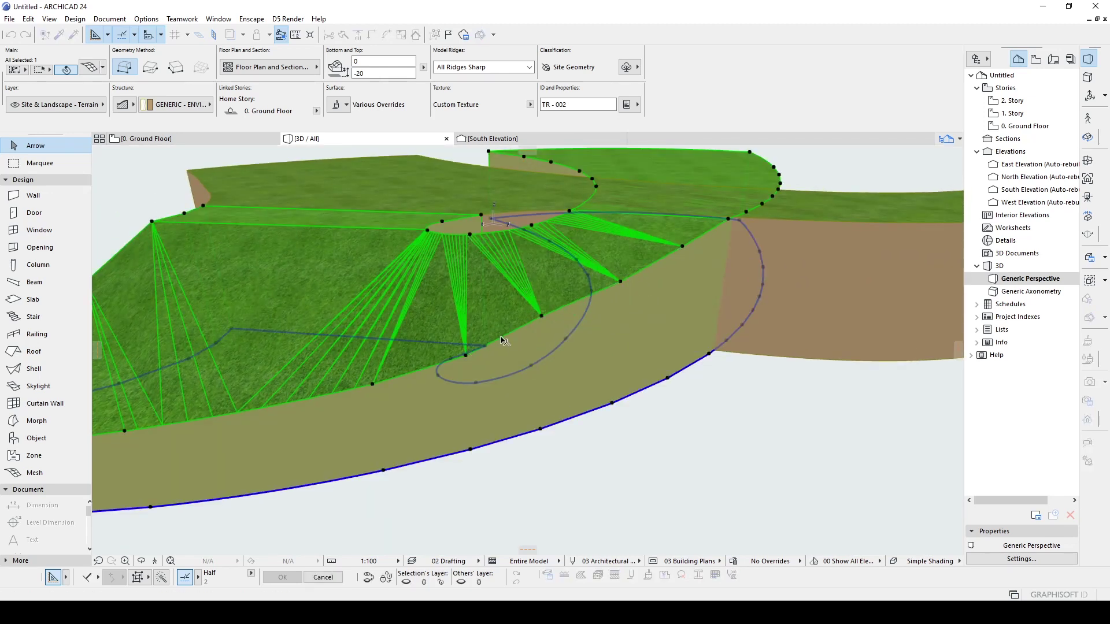
{"action": "left_click", "coordinate": [465, 355]}
{"action": "left_click", "coordinate": [778, 431]}
{"action": "left_click", "coordinate": [465, 346]}
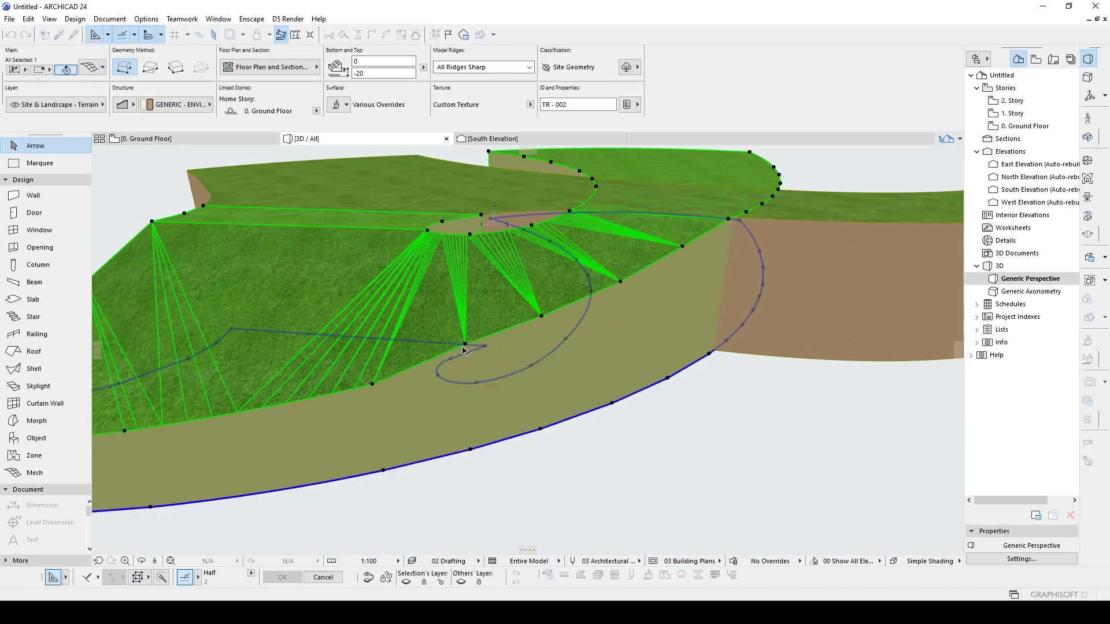
Raise the next two outer-edge points toward the narrow end slightly to continue the smooth slope line
{"action": "middle_click_drag", "start_coordinate": [466, 348], "coordinate": [617, 311]}
{"action": "left_click", "coordinate": [531, 346]}
{"action": "left_click", "coordinate": [530, 339]}
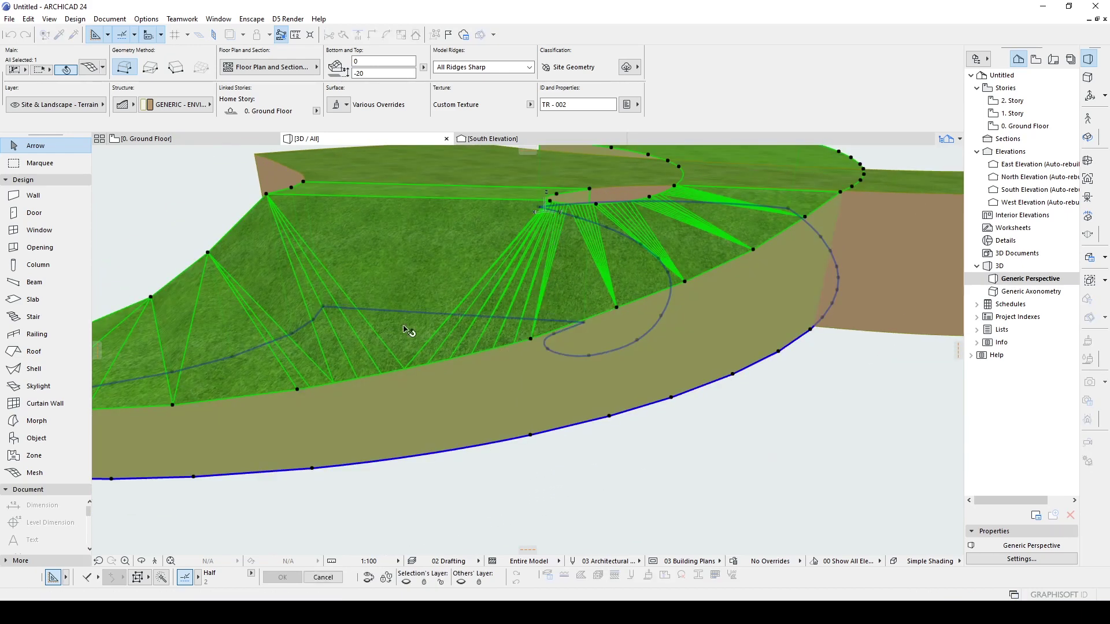
{"action": "left_click", "coordinate": [297, 389]}
{"action": "left_click", "coordinate": [298, 383]}
Fine-tune the lowered inner-edge points on the slope toward the narrow end, and deselect the mesh
{"action": "middle_click_drag", "start_coordinate": [298, 383], "coordinate": [661, 276], "text": "shift"}
{"action": "left_click", "coordinate": [708, 271]}
{"action": "left_click", "coordinate": [698, 274]}
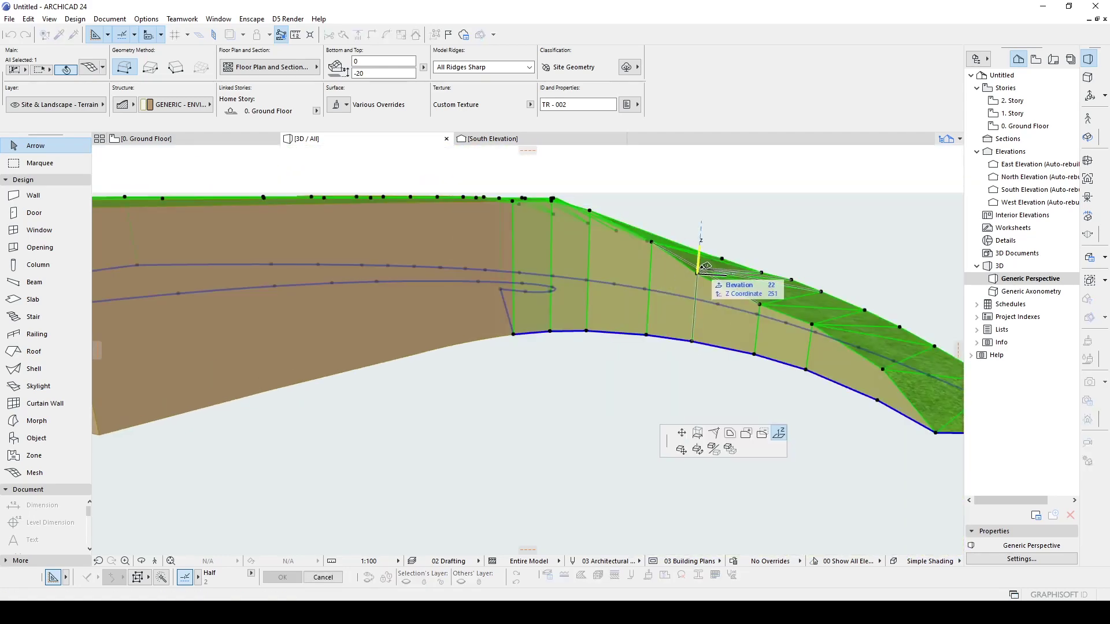
{"action": "left_click", "coordinate": [698, 268]}
{"action": "left_click", "coordinate": [759, 304]}
{"action": "middle_click_drag", "start_coordinate": [859, 352], "coordinate": [227, 283], "text": "shift"}
{"action": "left_click", "coordinate": [538, 287]}
{"action": "left_click", "coordinate": [630, 248]}
{"action": "scroll", "coordinate": [598, 323], "scroll_direction": "down", "scroll_amount": 3}
{"action": "left_click", "coordinate": [597, 323]}
Select the arched mesh again and lower the top corner of its wide curved end to the base corner
{"action": "middle_click_drag", "start_coordinate": [598, 324], "coordinate": [265, 312], "text": "shift"}
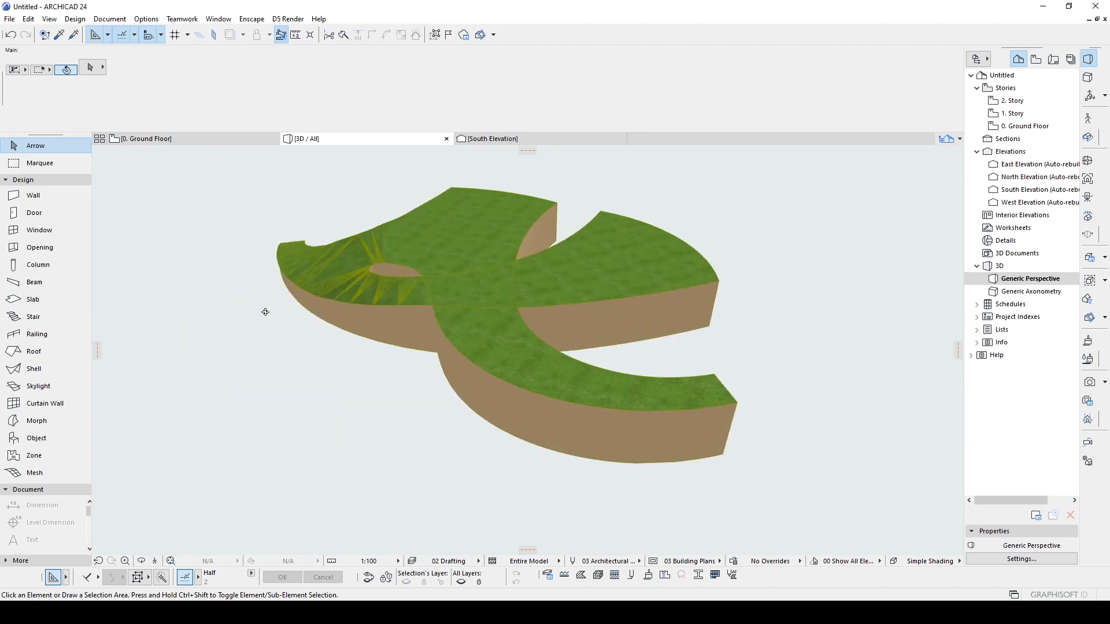
{"action": "middle_click_drag", "start_coordinate": [671, 307], "coordinate": [597, 314], "text": "shift"}
{"action": "left_click", "coordinate": [667, 325]}
{"action": "middle_click_drag", "start_coordinate": [668, 325], "coordinate": [780, 339], "text": "shift"}
{"action": "middle_click_drag", "start_coordinate": [764, 446], "coordinate": [826, 417]}
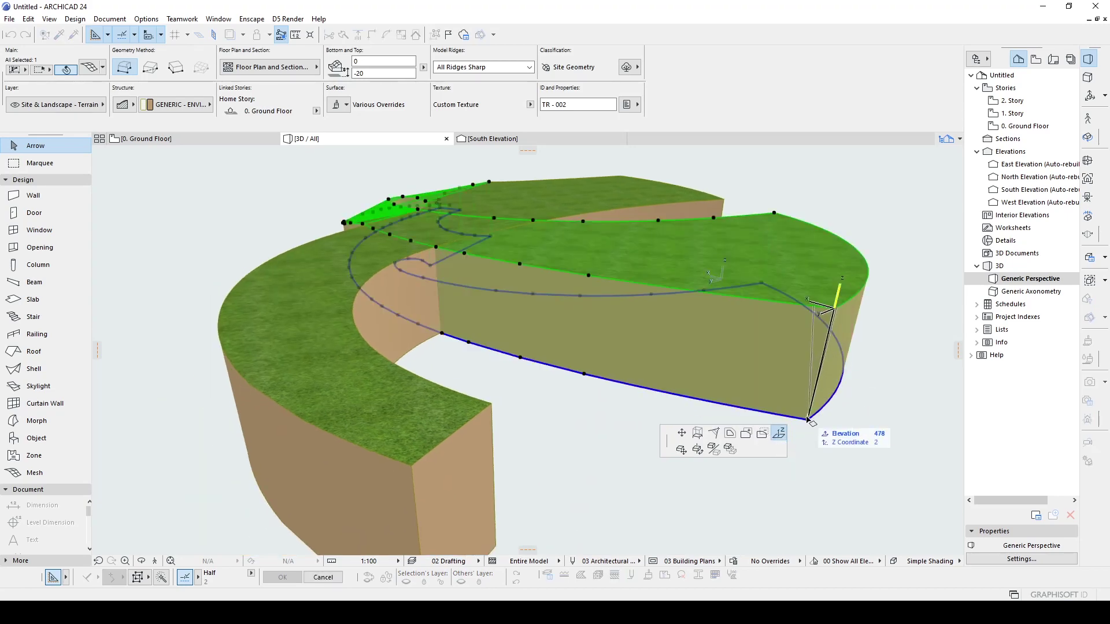
{"action": "left_click", "coordinate": [807, 420]}
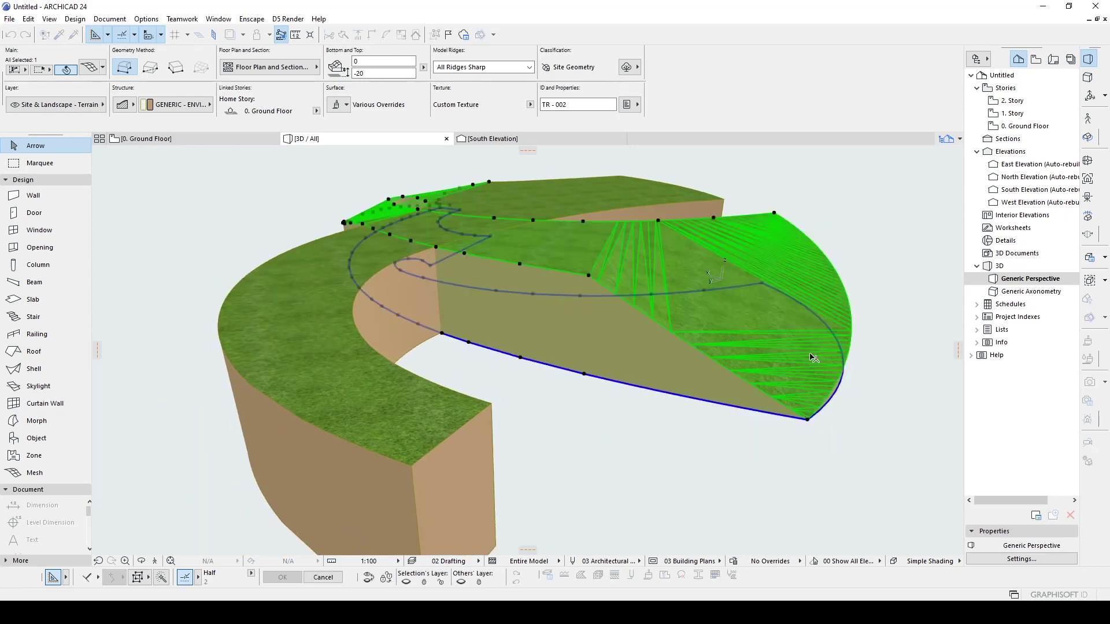
Lower two top points on the wide part's side edge, starting near the junction with the C-shaped mesh
{"action": "left_click", "coordinate": [764, 281]}
{"action": "scroll", "coordinate": [542, 295], "scroll_direction": "up", "scroll_amount": 5}
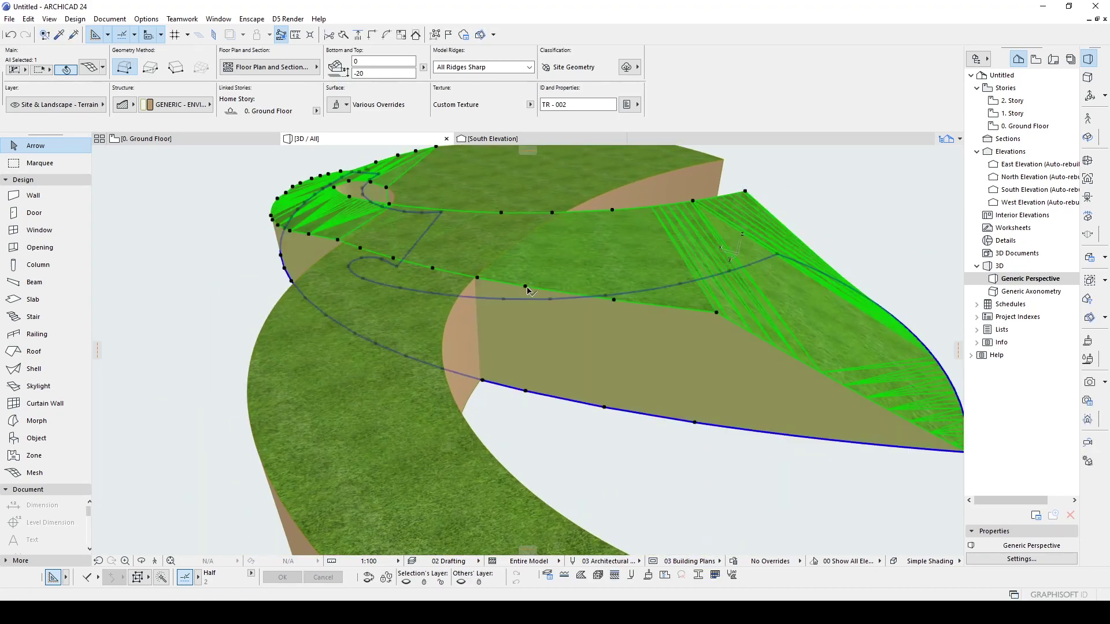
{"action": "left_click", "coordinate": [526, 287]}
{"action": "left_click", "coordinate": [615, 299]}
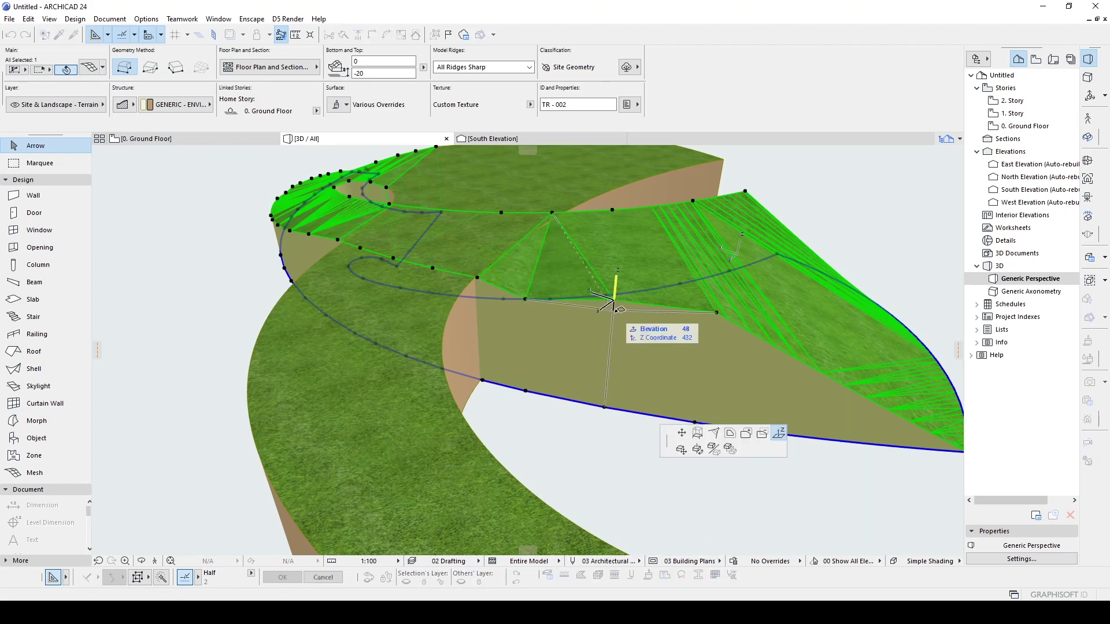
{"action": "left_click", "coordinate": [619, 326]}
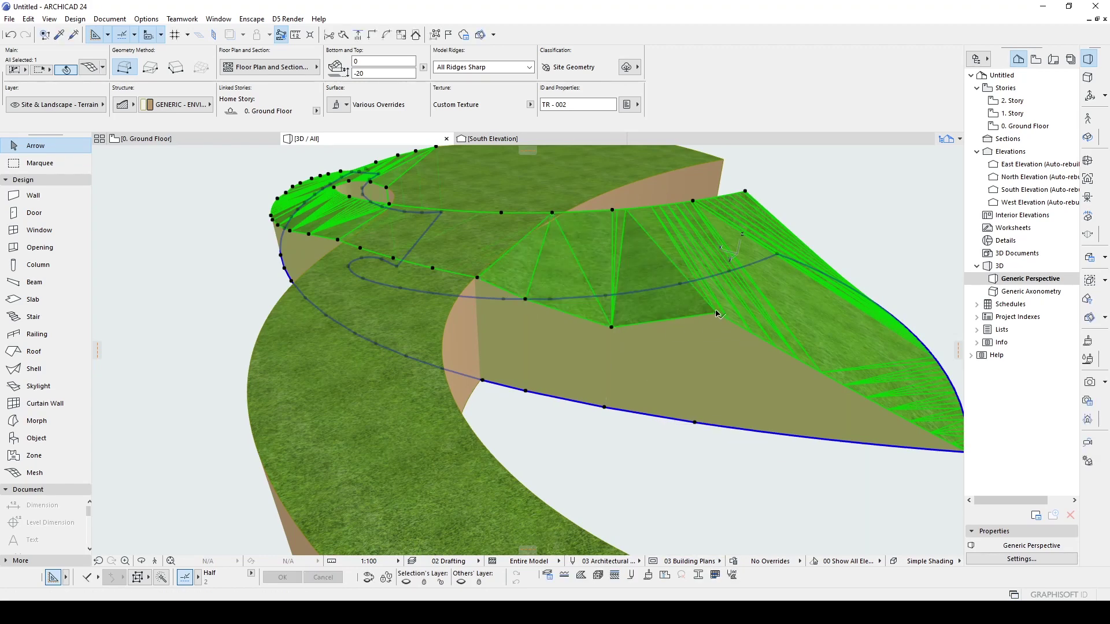
Lower the remaining top points along the arched mesh's wide-part side edges to form an even slope toward its curved end
{"action": "left_click", "coordinate": [709, 366]}
{"action": "scroll", "coordinate": [816, 369], "scroll_direction": "down", "scroll_amount": 2}
{"action": "middle_click_drag", "start_coordinate": [816, 369], "coordinate": [309, 289], "text": "shift"}
{"action": "scroll", "coordinate": [307, 285], "scroll_direction": "up", "scroll_amount": 3}
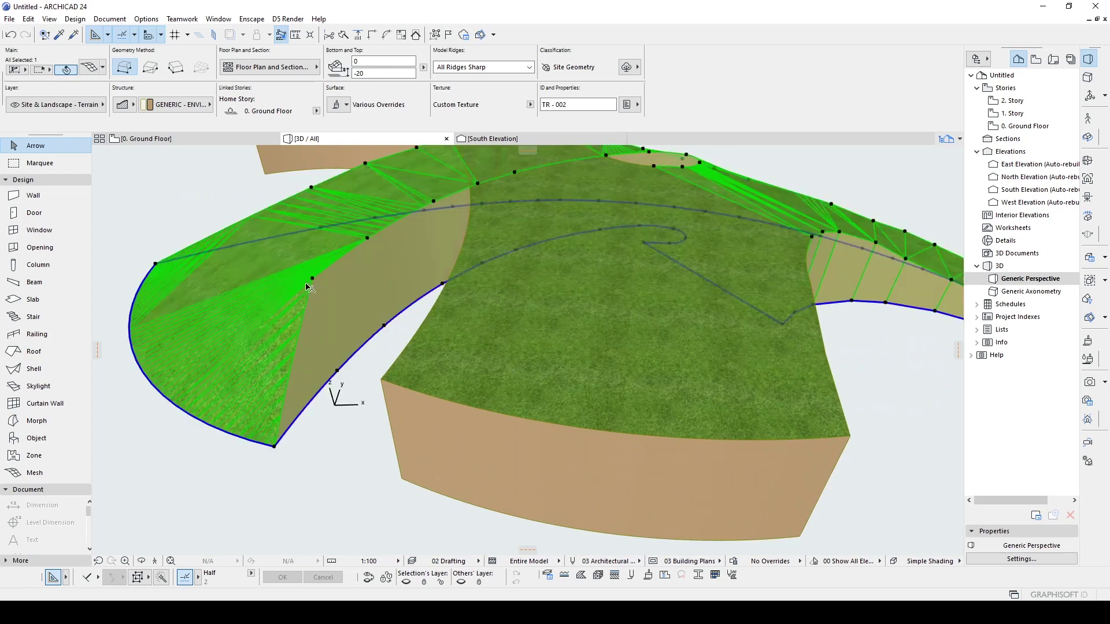
{"action": "left_click", "coordinate": [312, 279]}
{"action": "left_click", "coordinate": [326, 326]}
{"action": "left_click", "coordinate": [367, 238]}
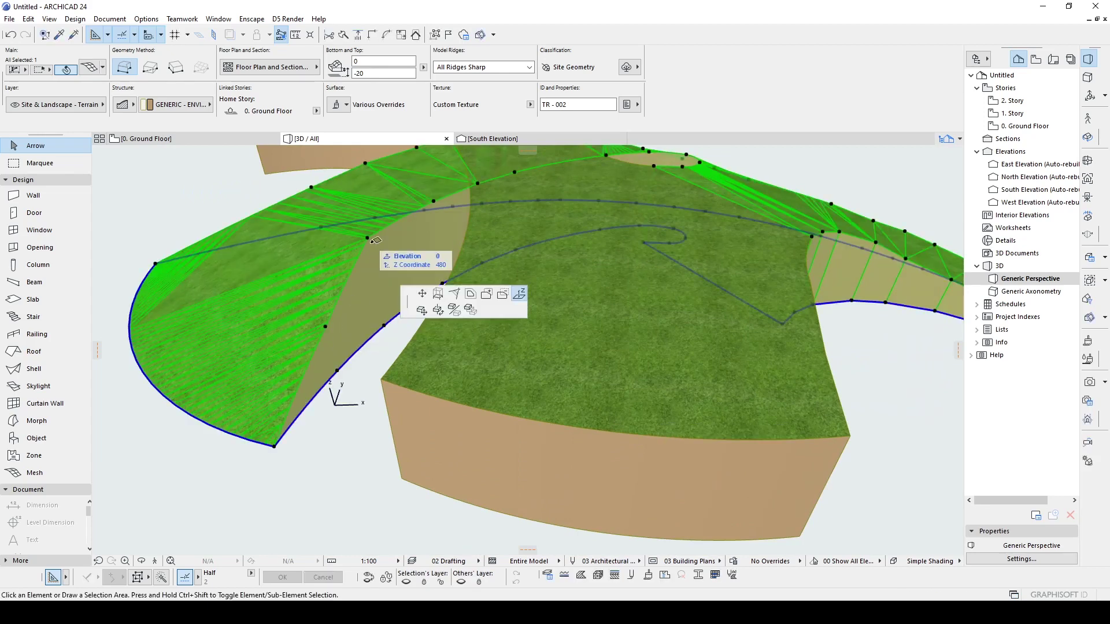
{"action": "left_click", "coordinate": [373, 266]}
{"action": "left_click", "coordinate": [435, 205]}
{"action": "left_click", "coordinate": [434, 210]}
On the flat mesh crossing the sloped one, lower both top corners of its narrow end to the base corners
{"action": "middle_click_drag", "start_coordinate": [434, 210], "coordinate": [705, 234], "text": "shift"}
{"action": "scroll", "coordinate": [453, 270], "scroll_direction": "down", "scroll_amount": 1}
{"action": "middle_click_drag", "start_coordinate": [453, 270], "coordinate": [618, 271], "text": "shift"}
{"action": "scroll", "coordinate": [284, 259], "scroll_direction": "up", "scroll_amount": 3}
{"action": "left_click", "coordinate": [259, 253]}
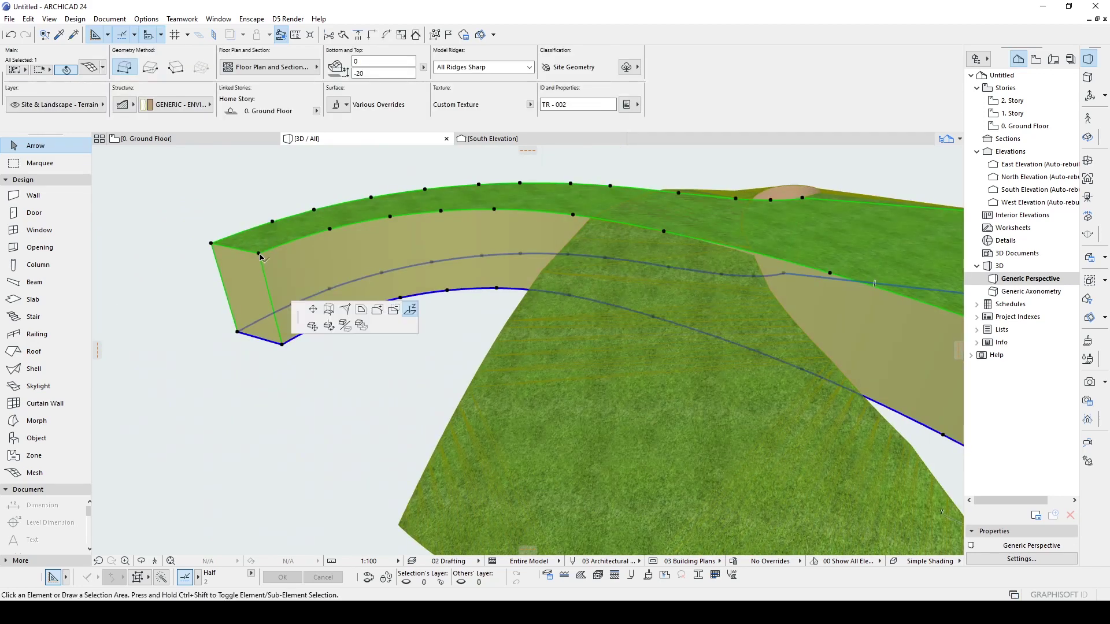
{"action": "left_click", "coordinate": [286, 342]}
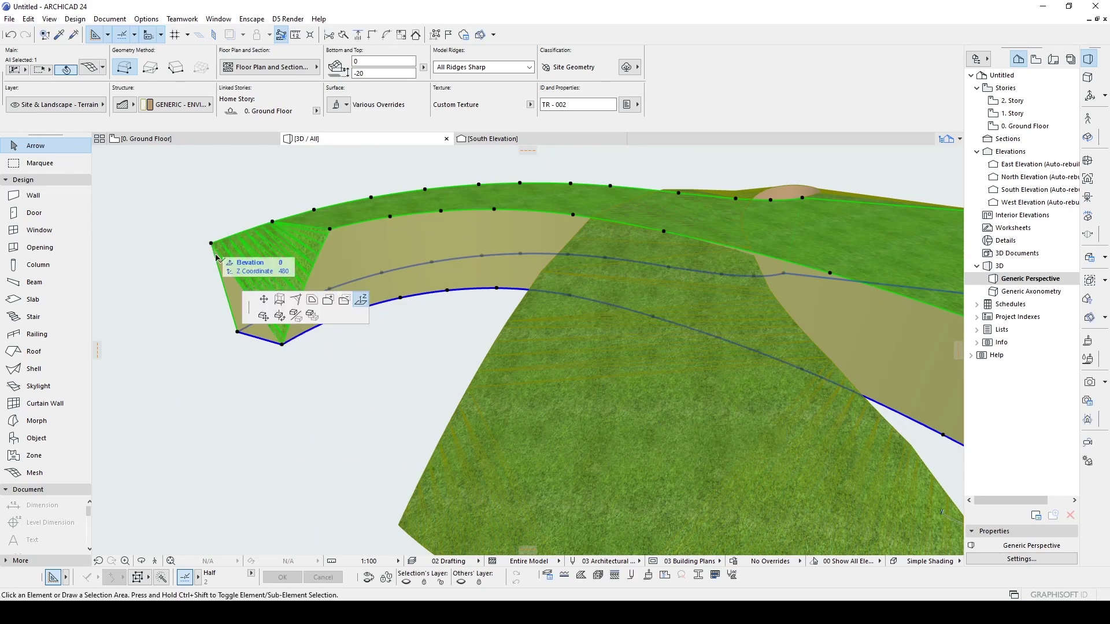
{"action": "left_click", "coordinate": [238, 332]}
Raise the mesh's edge point beside the junction with the adjoining terrain to form a peak
{"action": "scroll", "coordinate": [257, 317], "scroll_direction": "down", "scroll_amount": 3}
{"action": "middle_click_drag", "start_coordinate": [258, 317], "coordinate": [594, 292], "text": "shift"}
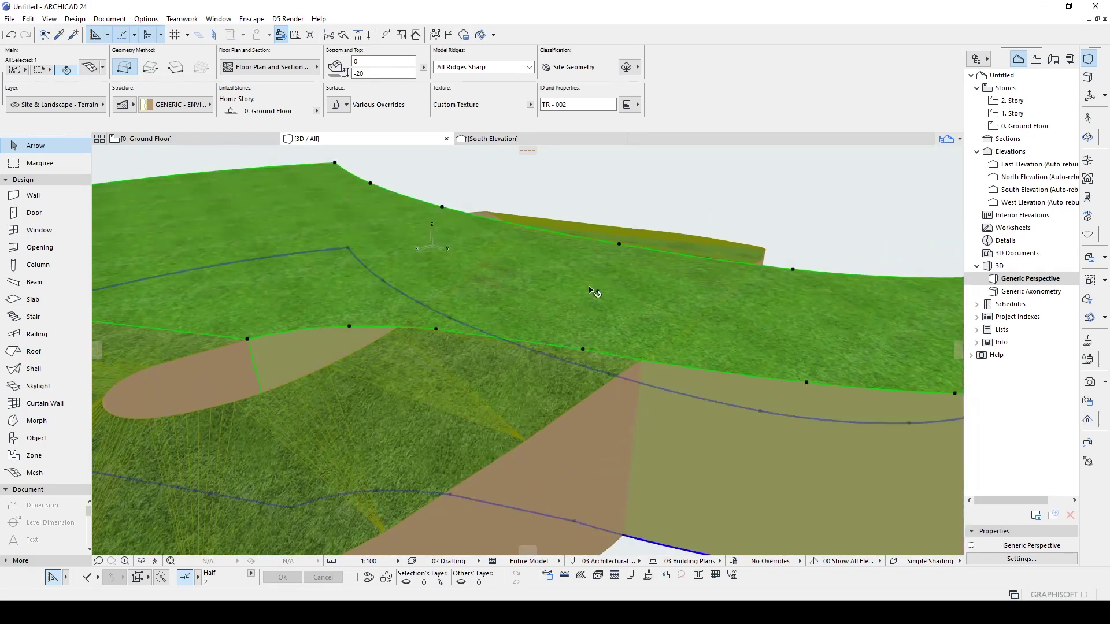
{"action": "middle_click_drag", "start_coordinate": [556, 390], "coordinate": [389, 307]}
{"action": "middle_click_drag", "start_coordinate": [599, 297], "coordinate": [466, 289]}
{"action": "scroll", "coordinate": [511, 258], "scroll_direction": "down", "scroll_amount": 2}
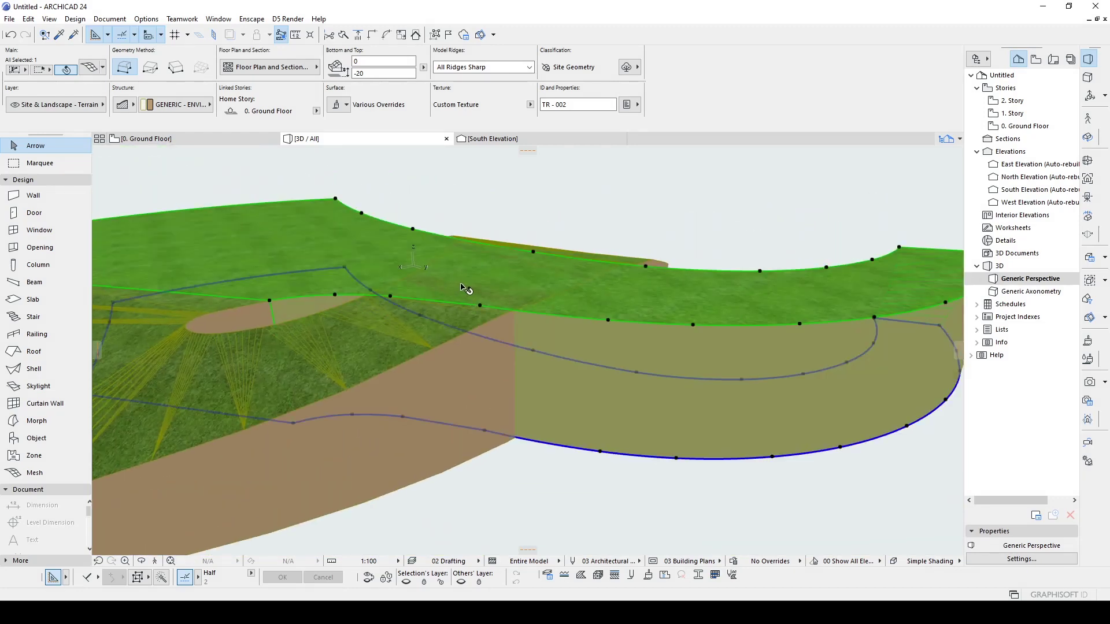
{"action": "left_click", "coordinate": [390, 297]}
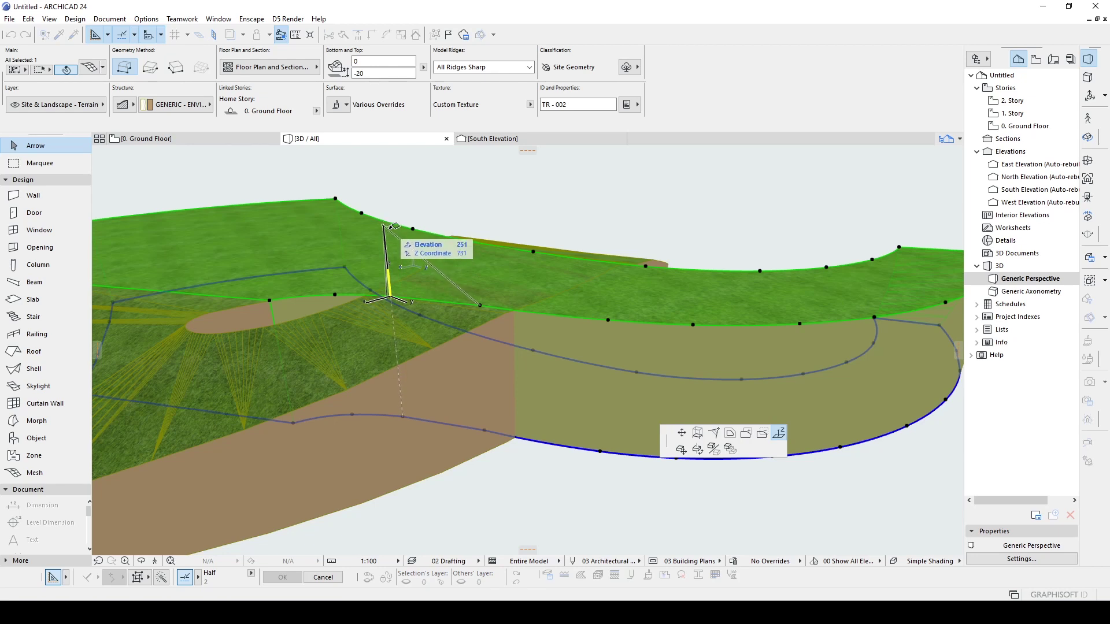
{"action": "left_click", "coordinate": [391, 207]}
Raise the next three points along the same edge by decreasing amounts from the peak toward the narrow end
{"action": "scroll", "coordinate": [390, 207], "scroll_direction": "down", "scroll_amount": 1}
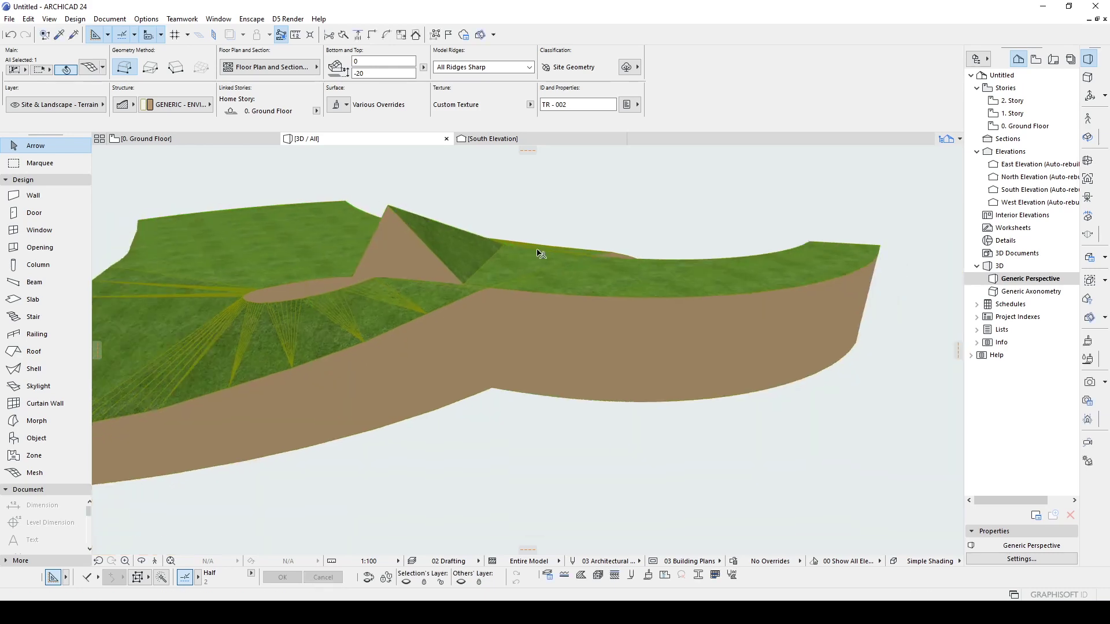
{"action": "middle_click_drag", "start_coordinate": [543, 253], "coordinate": [580, 277], "text": "shift"}
{"action": "left_click", "coordinate": [484, 327]}
{"action": "middle_click_drag", "start_coordinate": [485, 325], "coordinate": [535, 272], "text": "shift"}
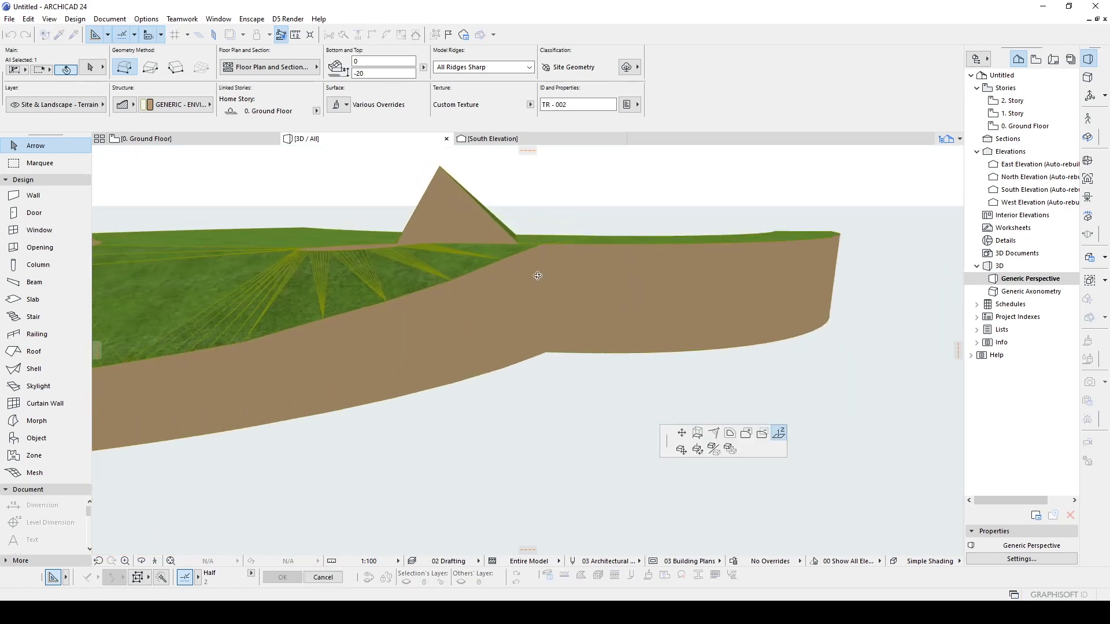
{"action": "left_click", "coordinate": [618, 205]}
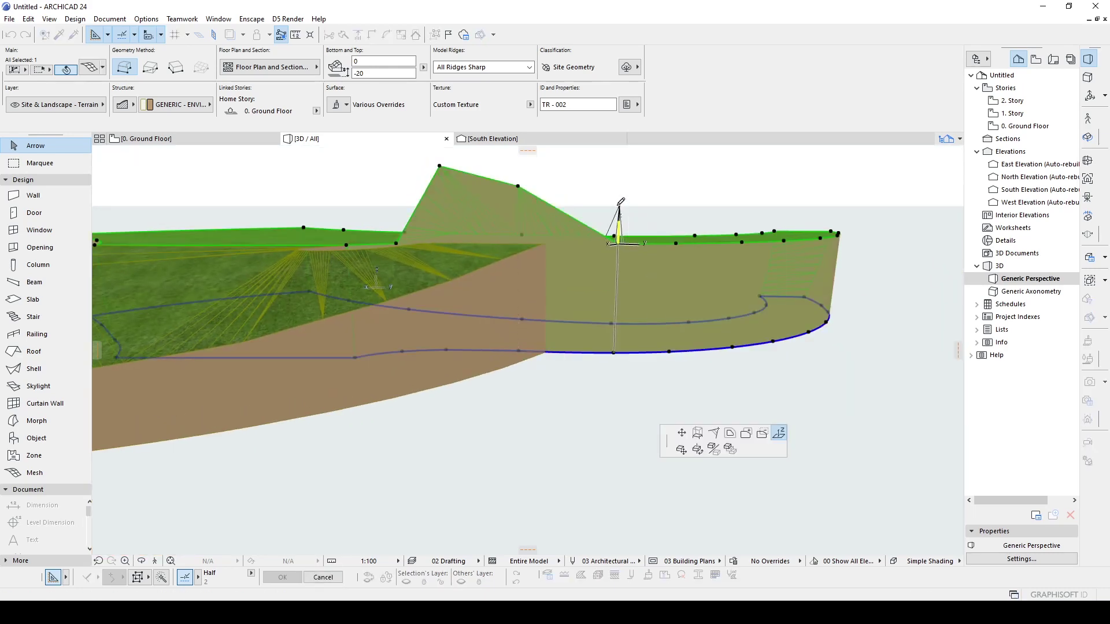
{"action": "left_click", "coordinate": [677, 243]}
{"action": "left_click", "coordinate": [678, 223]}
Lower the following three points along the same edge to continue the slope down toward the narrow end
{"action": "middle_click_drag", "start_coordinate": [683, 247], "coordinate": [632, 316], "text": "shift"}
{"action": "left_click", "coordinate": [621, 351]}
{"action": "left_click", "coordinate": [723, 327]}
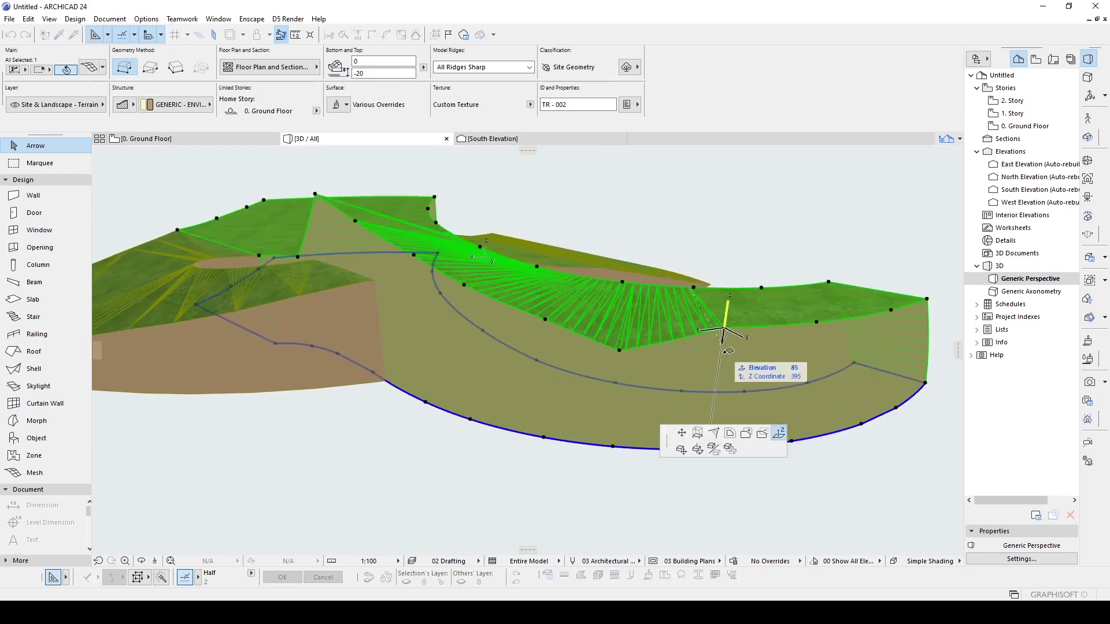
{"action": "left_click", "coordinate": [721, 364]}
{"action": "left_click", "coordinate": [816, 322]}
{"action": "left_click", "coordinate": [814, 358]}
Lower the last two edge points before the narrow end and fine-tune them into a smooth slope line
{"action": "middle_click_drag", "start_coordinate": [811, 360], "coordinate": [720, 355], "text": "shift"}
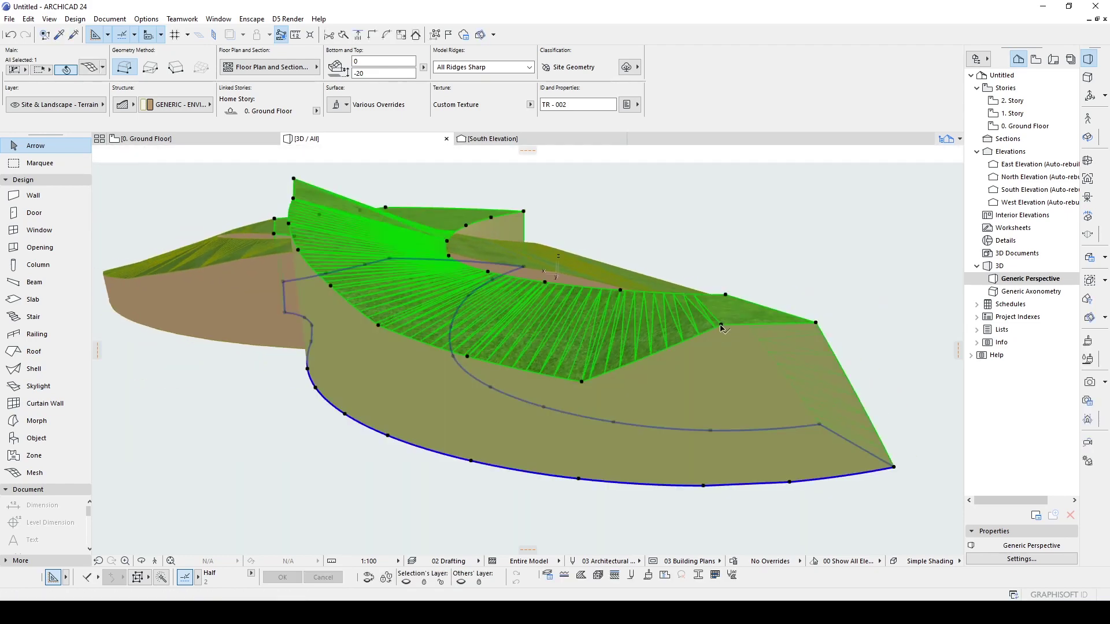
{"action": "left_click", "coordinate": [723, 323]}
{"action": "left_click", "coordinate": [717, 393]}
{"action": "left_click", "coordinate": [815, 324]}
{"action": "left_click", "coordinate": [801, 435]}
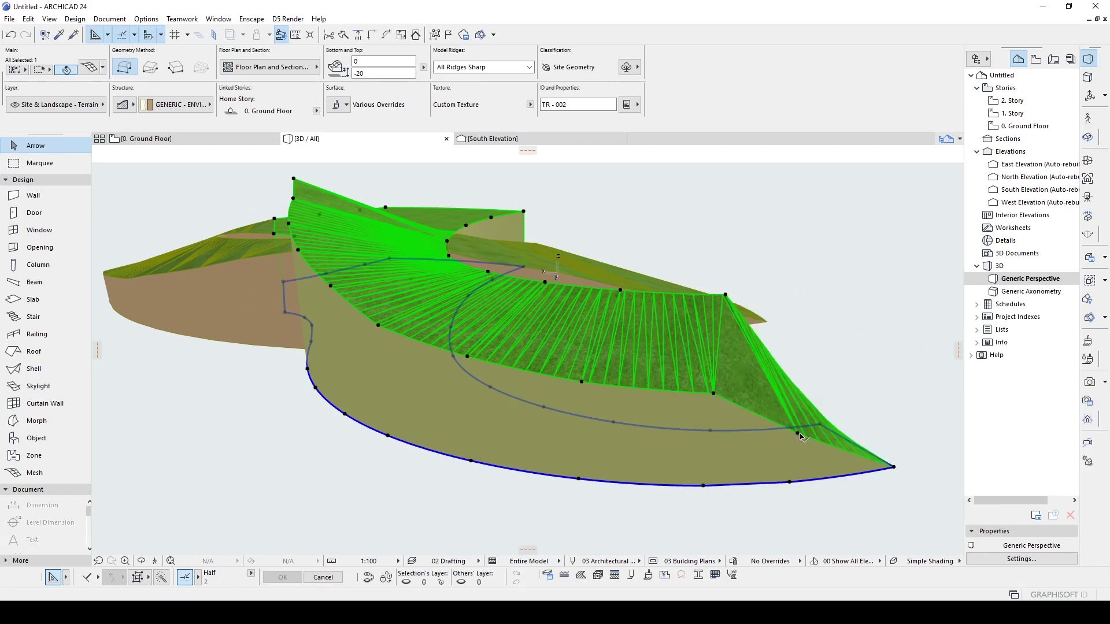
{"action": "middle_click_drag", "start_coordinate": [802, 435], "coordinate": [820, 365], "text": "shift"}
{"action": "left_click", "coordinate": [829, 331]}
{"action": "left_click", "coordinate": [827, 345]}
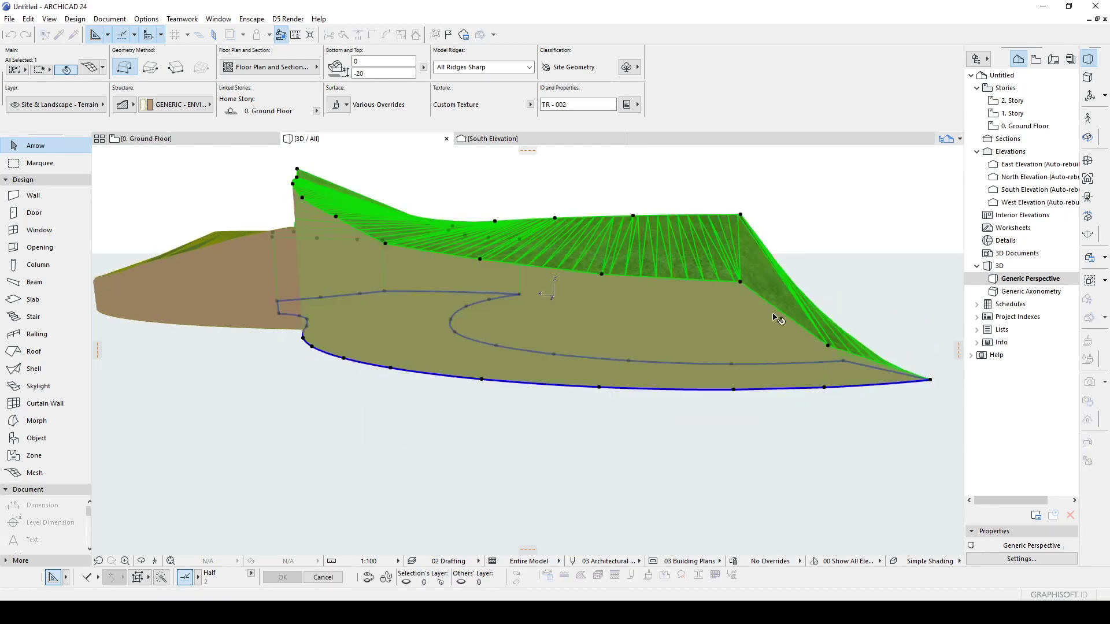
{"action": "left_click", "coordinate": [739, 287]}
Raise the opposite edge's points beside the peak to match the crest height
{"action": "mouse_move", "coordinate": [601, 277]}
{"action": "middle_mouse_down", "text": "shift"}
{"action": "mouse_move", "coordinate": [661, 286]}
{"action": "mouse_move", "coordinate": [574, 310]}
{"action": "mouse_move", "coordinate": [255, 215]}
{"action": "mouse_move", "coordinate": [165, 249]}
{"action": "mouse_move", "coordinate": [589, 293]}
{"action": "middle_mouse_up", "text": "shift"}
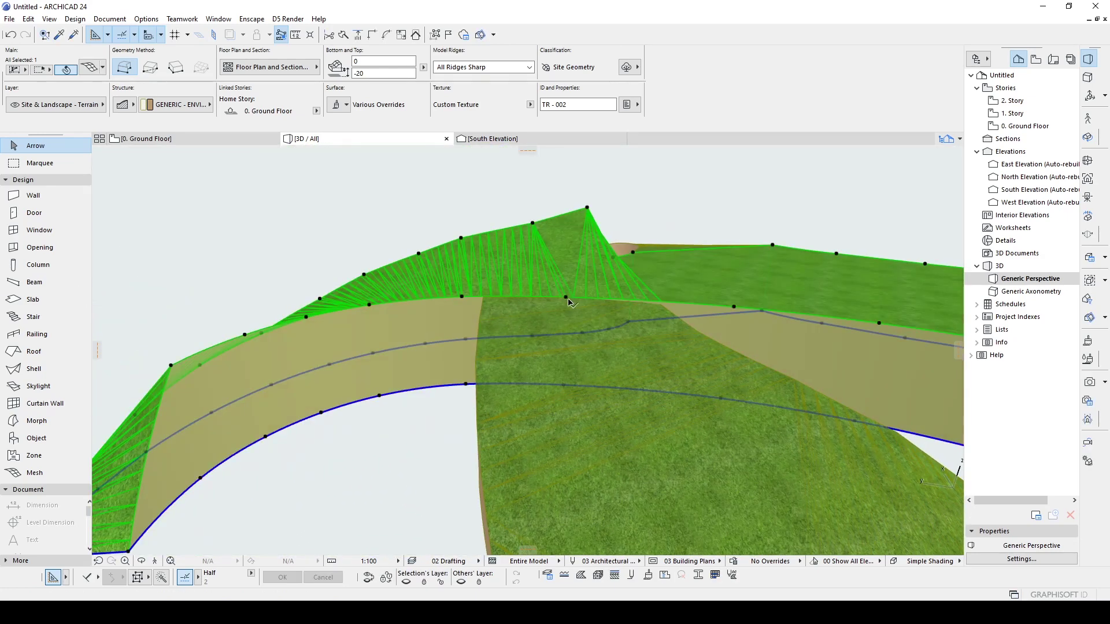
{"action": "left_click", "coordinate": [566, 298]}
{"action": "middle_click_drag", "start_coordinate": [593, 205], "coordinate": [616, 300], "text": "shift"}
{"action": "left_click", "coordinate": [617, 298]}
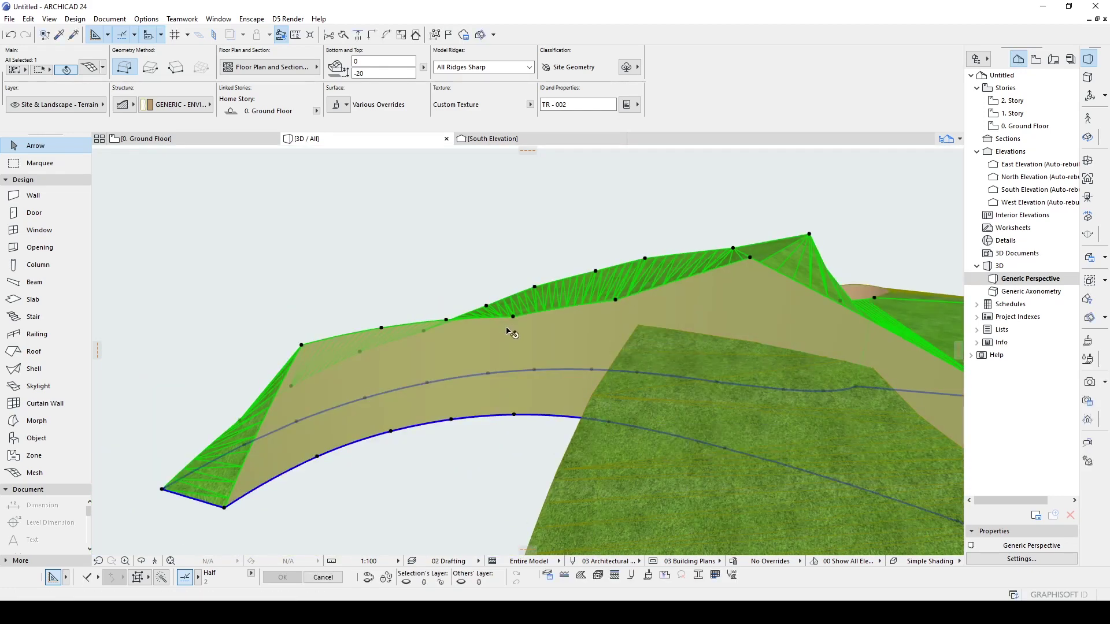
Lower four consecutive top points on the opposite edge, starting near the narrow end, to match the facing slope
{"action": "left_click", "coordinate": [301, 345]}
{"action": "left_click", "coordinate": [326, 408]}
{"action": "left_click", "coordinate": [380, 329]}
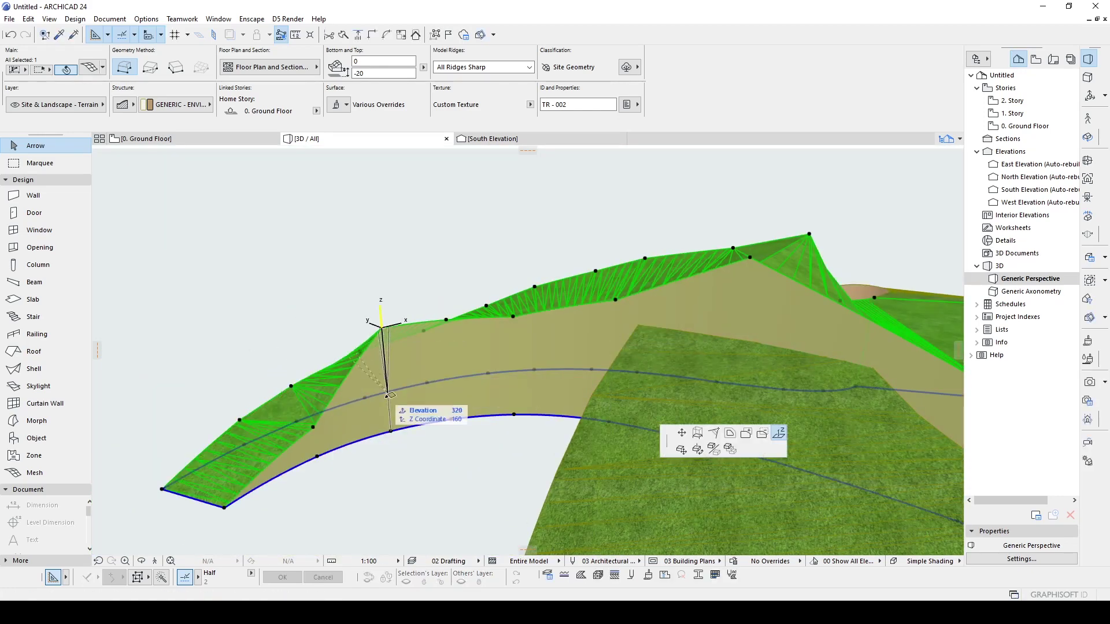
{"action": "left_click", "coordinate": [389, 411]}
{"action": "middle_click_drag", "start_coordinate": [388, 411], "coordinate": [362, 379], "text": "shift"}
{"action": "left_click", "coordinate": [380, 374]}
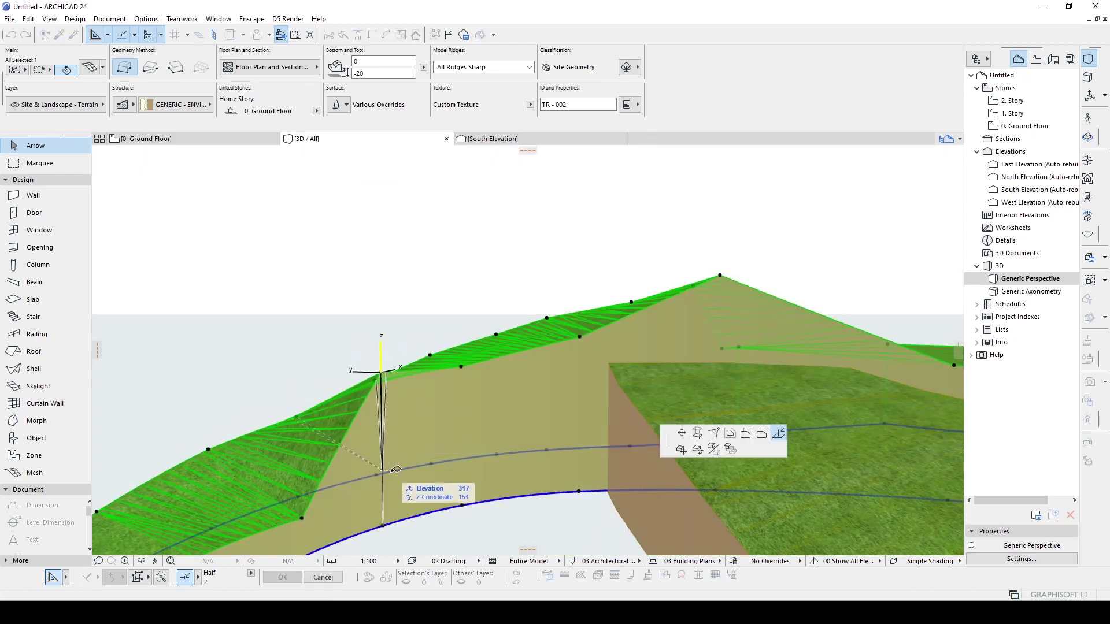
{"action": "left_click", "coordinate": [382, 478]}
{"action": "left_click", "coordinate": [461, 367]}
{"action": "left_click", "coordinate": [462, 445]}
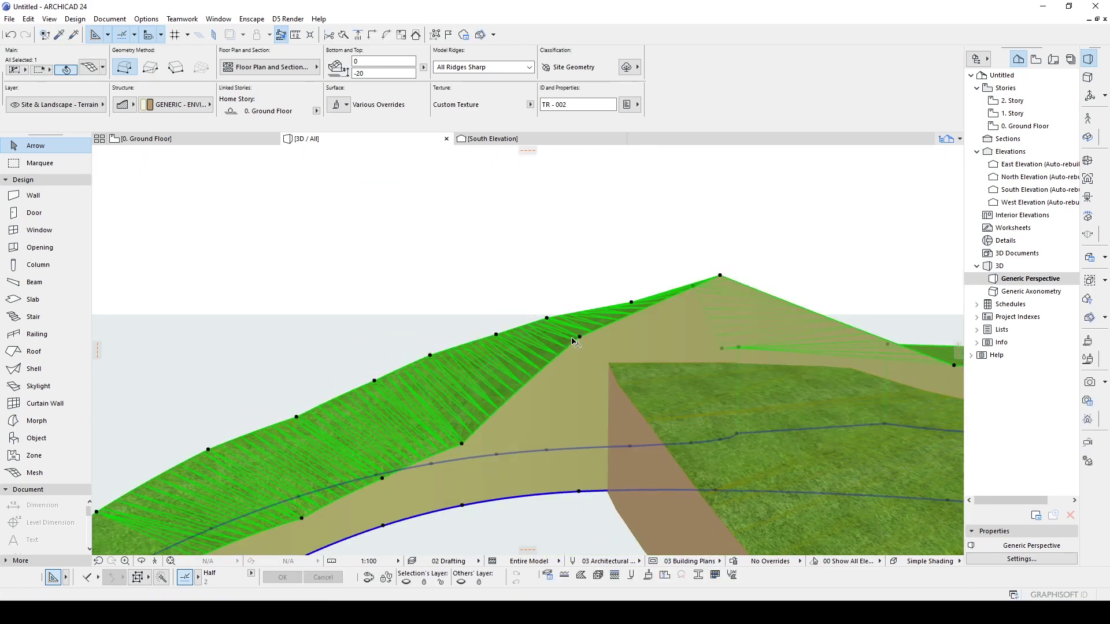
Fine-tune the opposite edge's slope by slightly lowering the point near the crest and raising the points below it
{"action": "left_click", "coordinate": [579, 336]}
{"action": "left_click", "coordinate": [579, 349]}
{"action": "left_click", "coordinate": [461, 444]}
{"action": "left_click", "coordinate": [462, 407]}
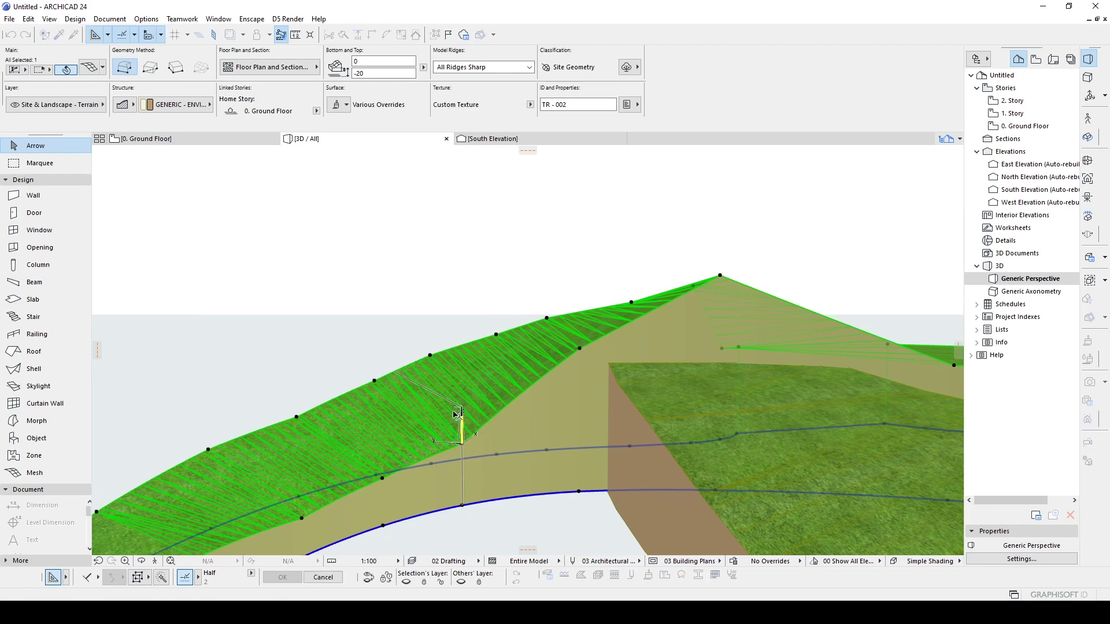
{"action": "middle_click_drag", "start_coordinate": [382, 471], "coordinate": [429, 406]}
{"action": "left_click", "coordinate": [436, 408]}
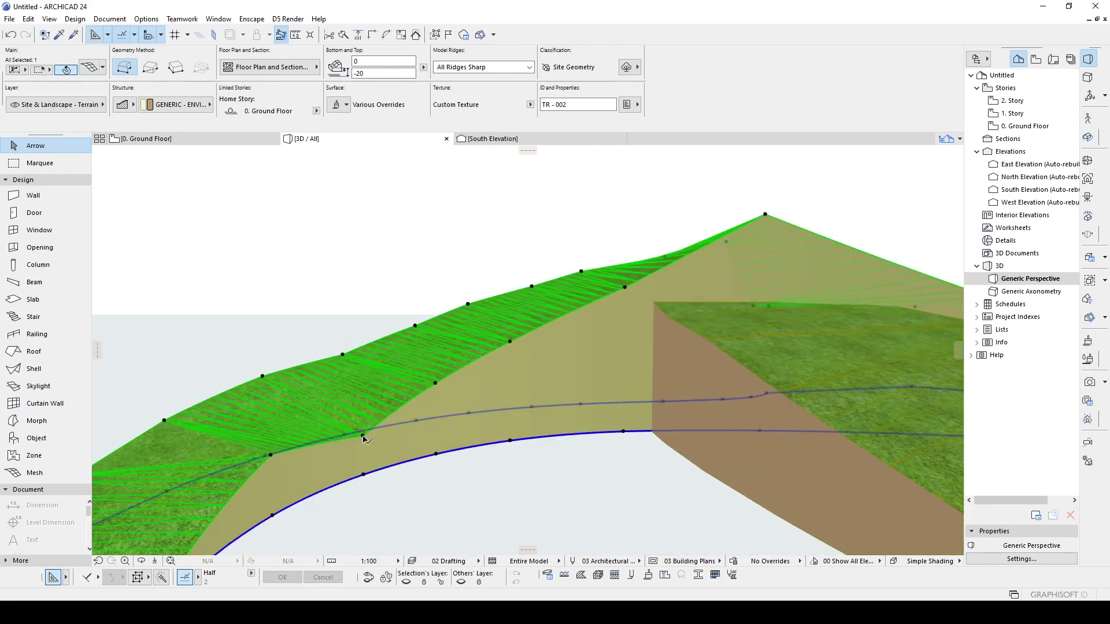
{"action": "middle_click_drag", "start_coordinate": [364, 439], "coordinate": [349, 363], "text": "shift"}
{"action": "left_click", "coordinate": [343, 385]}
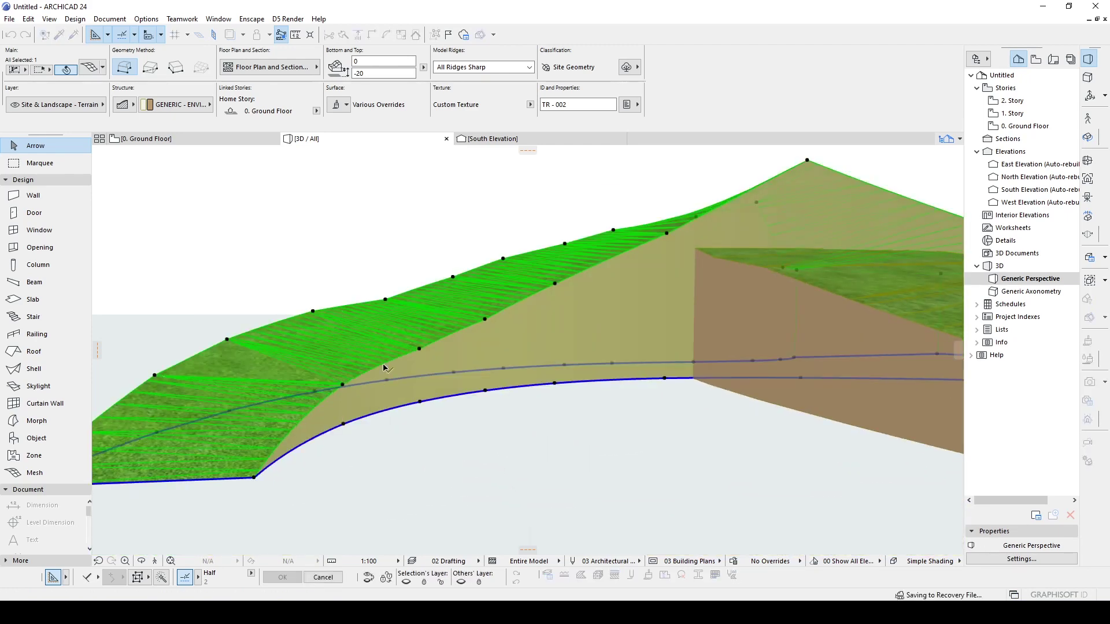
{"action": "left_click", "coordinate": [420, 349]}
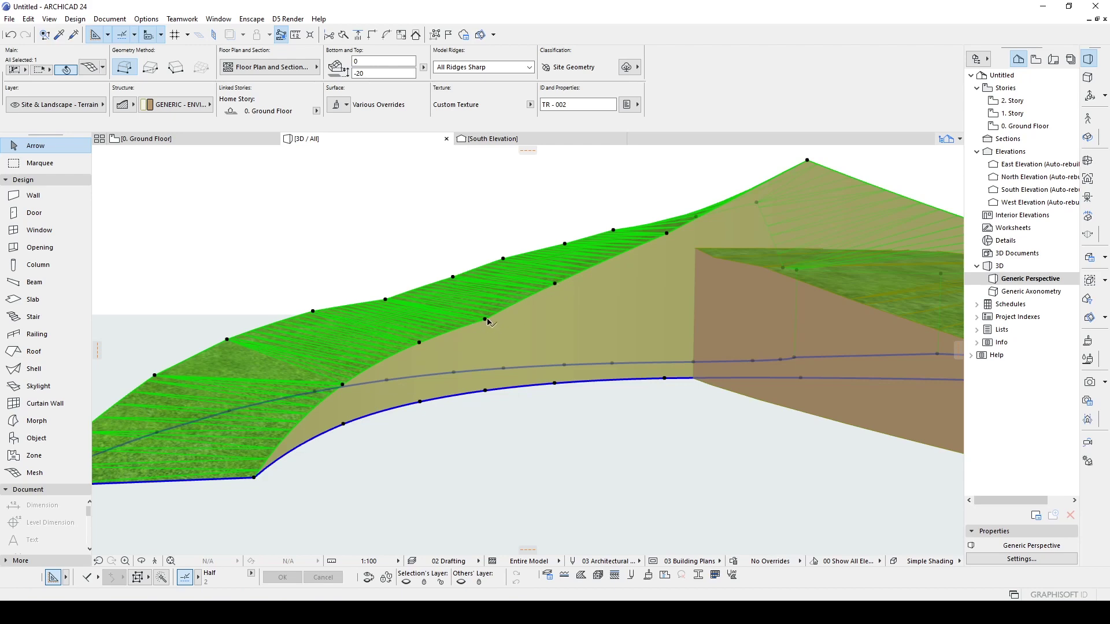
{"action": "left_click", "coordinate": [485, 319]}
{"action": "left_click", "coordinate": [485, 310]}
Lower the near crest peak and adjust its neighbouring points to round off the top of the mesh
{"action": "scroll", "coordinate": [485, 312], "scroll_direction": "down", "scroll_amount": 3}
{"action": "middle_click_drag", "start_coordinate": [451, 317], "coordinate": [524, 326], "text": "shift"}
{"action": "left_click", "coordinate": [493, 364]}
{"action": "middle_click_drag", "start_coordinate": [600, 324], "coordinate": [484, 392], "text": "shift"}
{"action": "left_click", "coordinate": [499, 315]}
{"action": "left_click", "coordinate": [512, 312]}
{"action": "middle_click_drag", "start_coordinate": [512, 324], "coordinate": [387, 386], "text": "shift"}
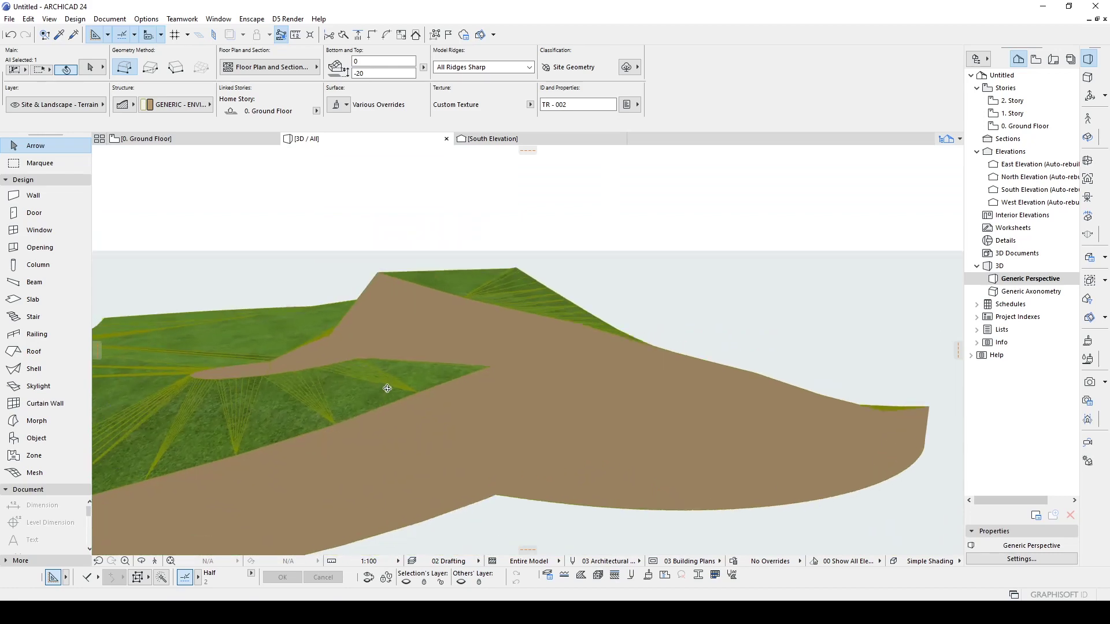
{"action": "left_click", "coordinate": [378, 274]}
{"action": "left_click", "coordinate": [379, 297]}
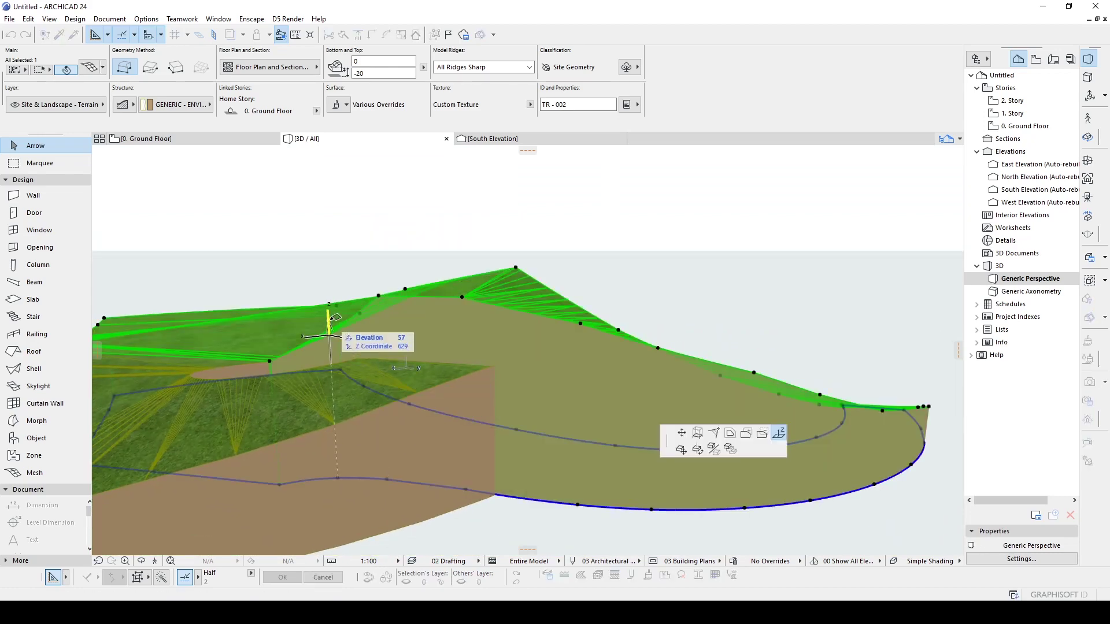
{"action": "middle_click_drag", "start_coordinate": [475, 309], "coordinate": [460, 287], "text": "shift"}
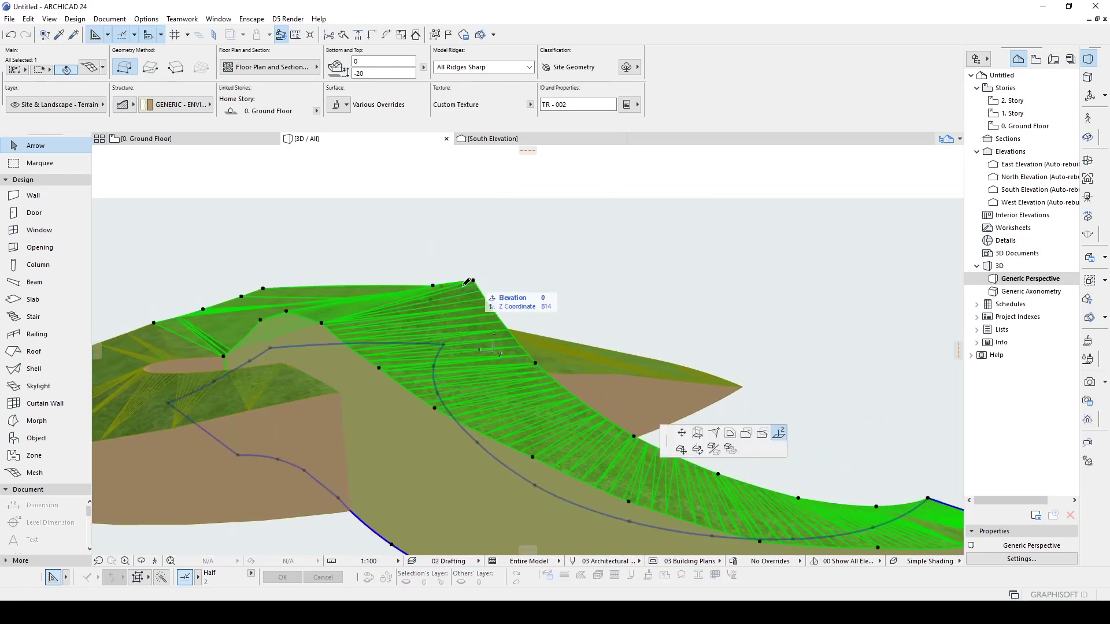
{"action": "middle_click_drag", "start_coordinate": [325, 320], "coordinate": [660, 388], "text": "shift"}
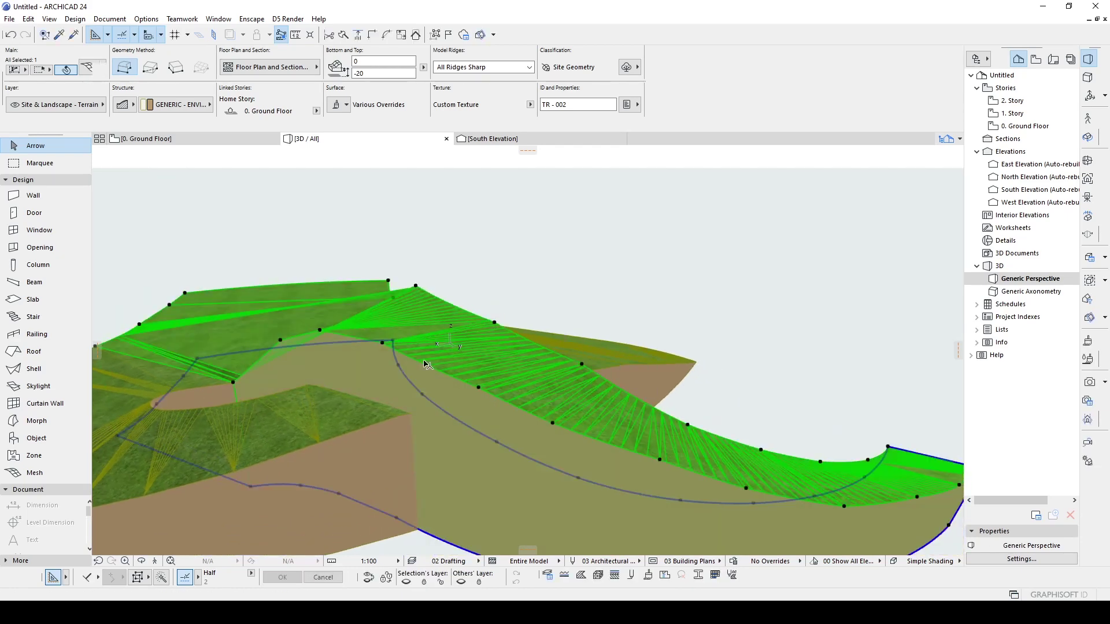
Raise the top corner point next to the adjoining mesh on the wide part by about 82
{"action": "middle_click_drag", "start_coordinate": [497, 319], "coordinate": [657, 471], "text": "shift"}
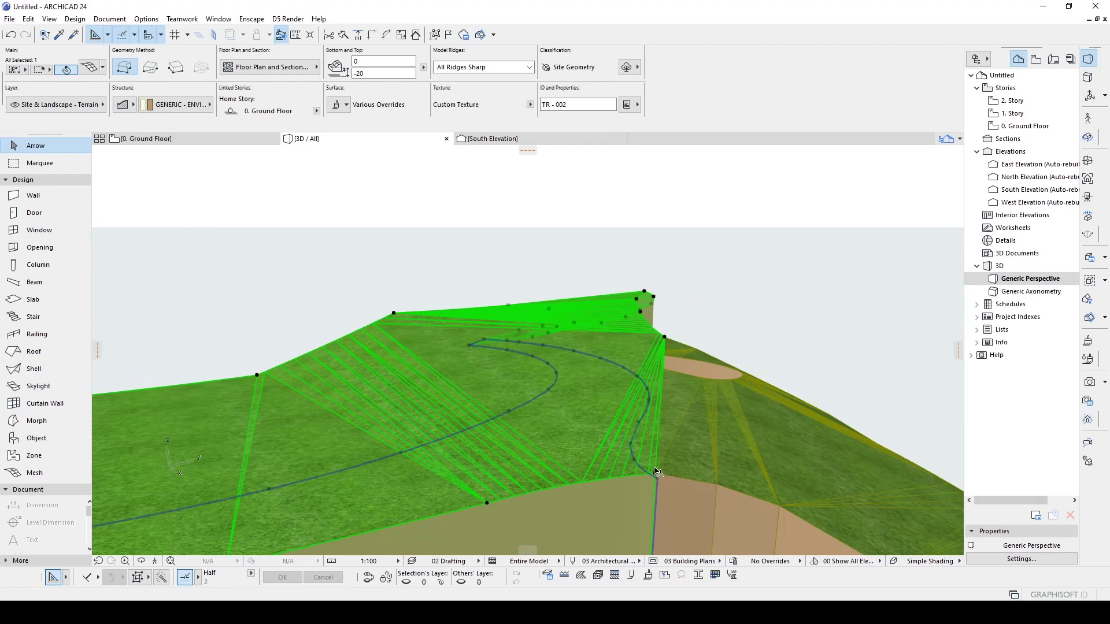
{"action": "middle_click_drag", "start_coordinate": [653, 403], "coordinate": [630, 344], "text": "shift"}
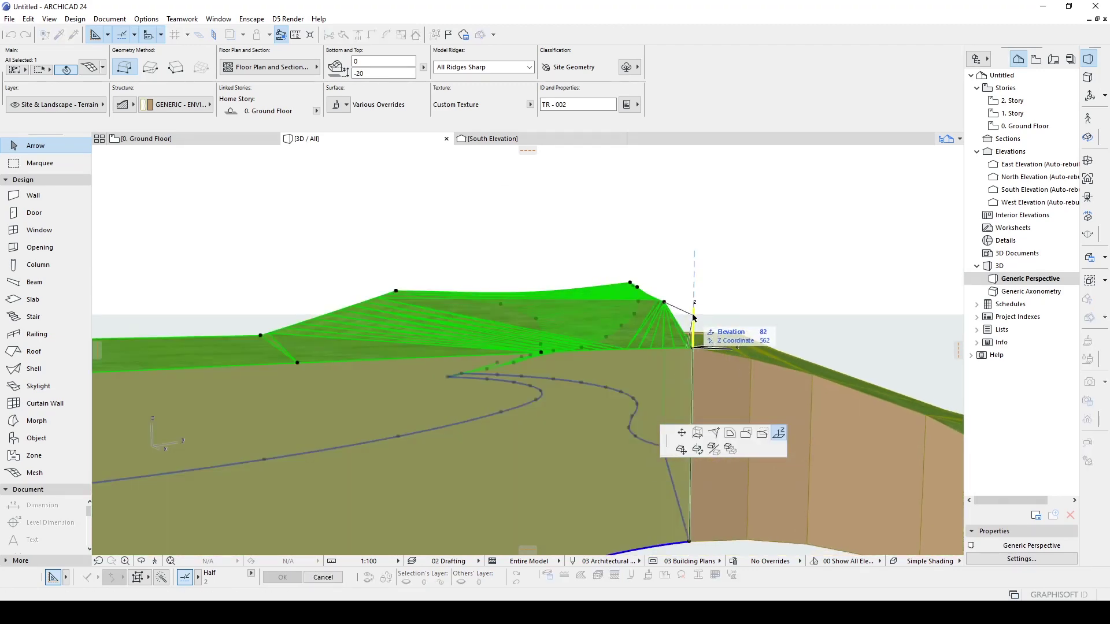
{"action": "left_click", "coordinate": [693, 316]}
Lower both top corners of the mesh's wide curved end to the base corners
{"action": "middle_click_drag", "start_coordinate": [533, 303], "coordinate": [619, 313], "text": "shift"}
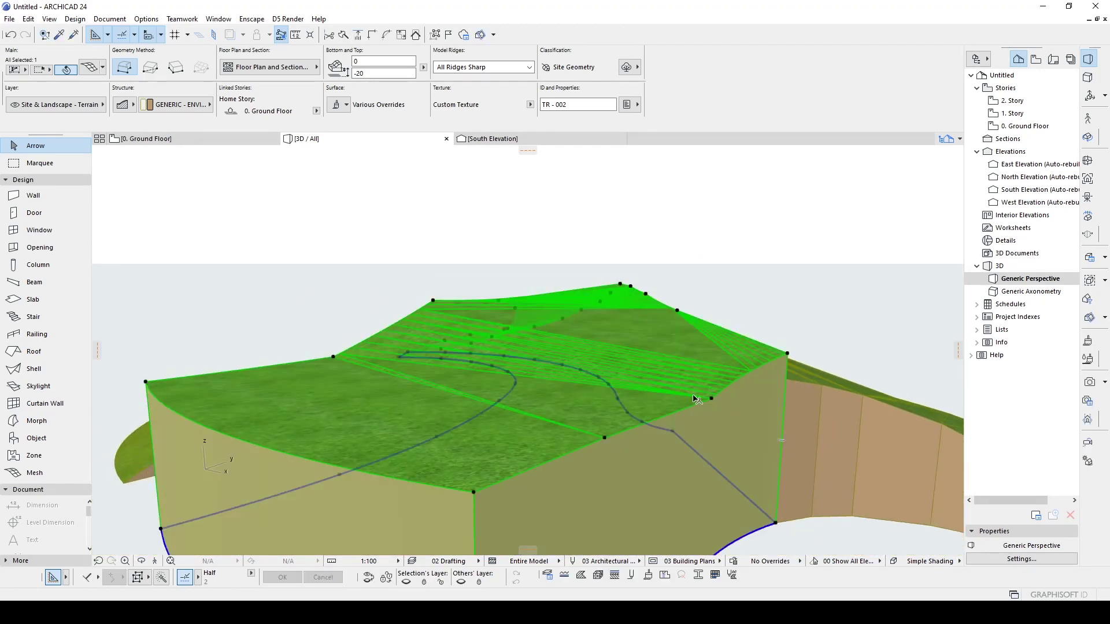
{"action": "middle_click_drag", "start_coordinate": [714, 400], "coordinate": [390, 333], "text": "shift"}
{"action": "left_click", "coordinate": [383, 358]}
{"action": "scroll", "coordinate": [383, 361], "scroll_direction": "down", "scroll_amount": 1}
{"action": "left_click", "coordinate": [393, 515]}
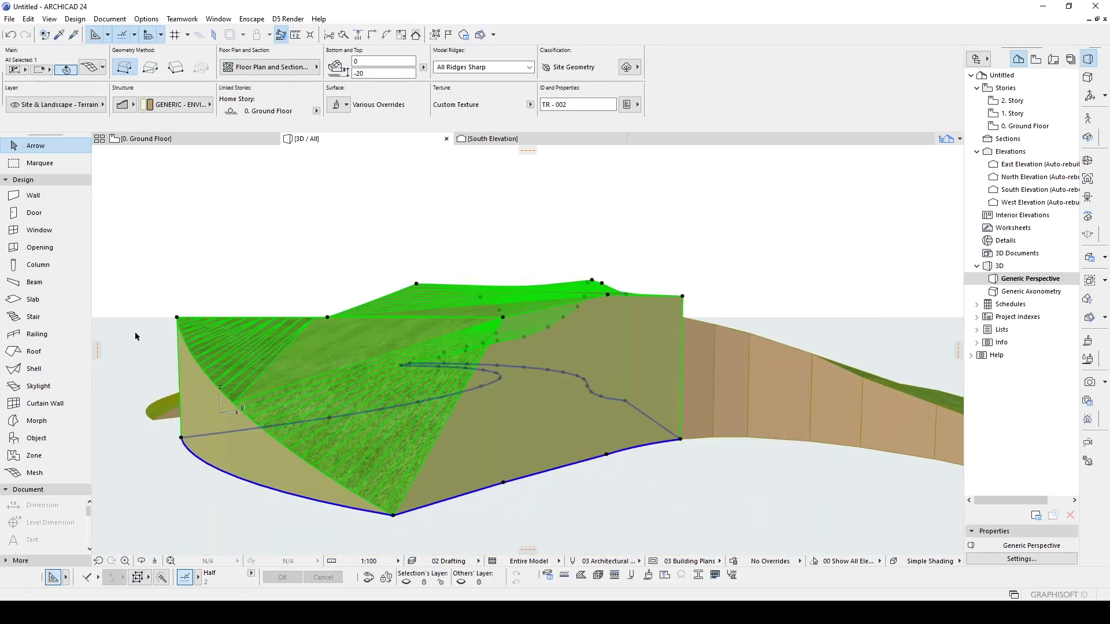
{"action": "left_click", "coordinate": [177, 318]}
{"action": "left_click", "coordinate": [182, 439]}
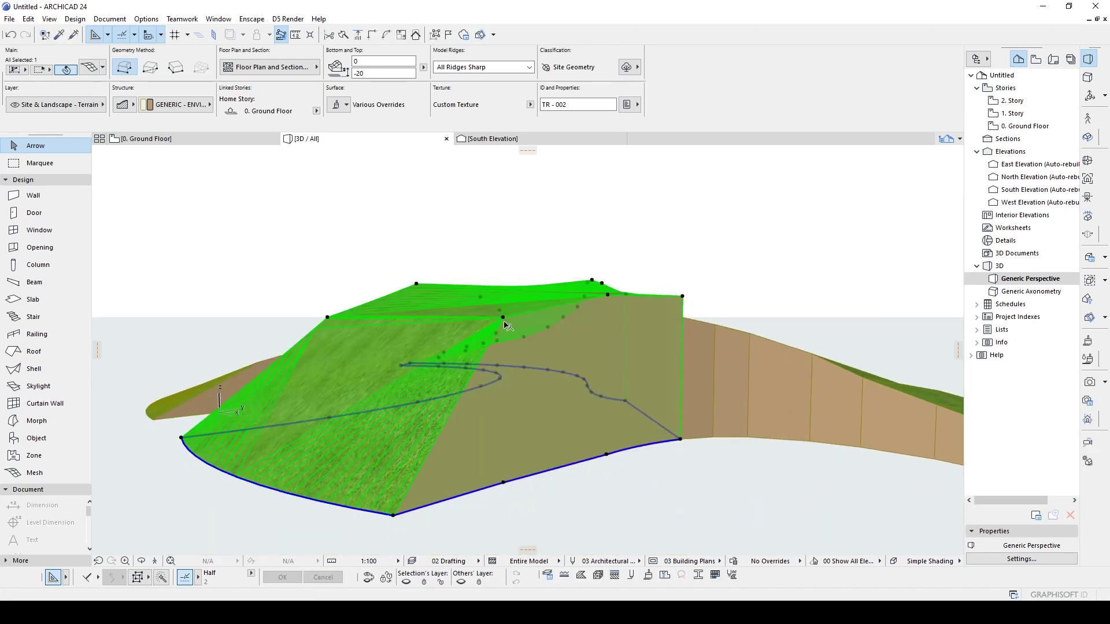
Lower three top points along the wide part's side edge in decreasing amounts from the end toward the crest
{"action": "left_click", "coordinate": [503, 317]}
{"action": "left_click", "coordinate": [516, 432]}
{"action": "left_click", "coordinate": [607, 295]}
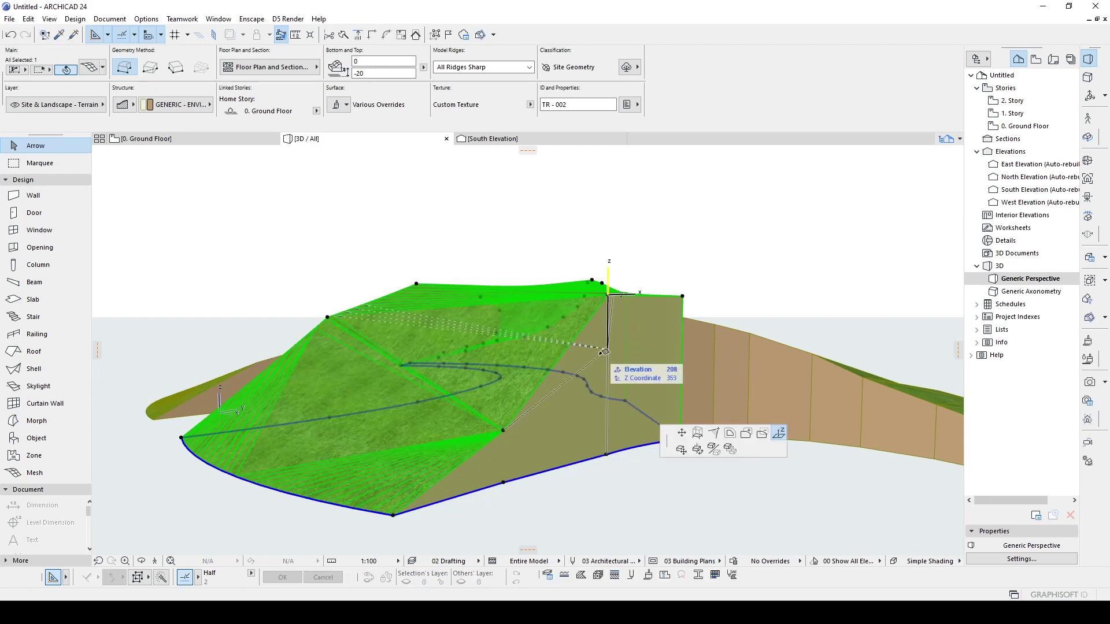
{"action": "left_click", "coordinate": [607, 360]}
{"action": "left_click", "coordinate": [682, 297]}
{"action": "left_click", "coordinate": [682, 306]}
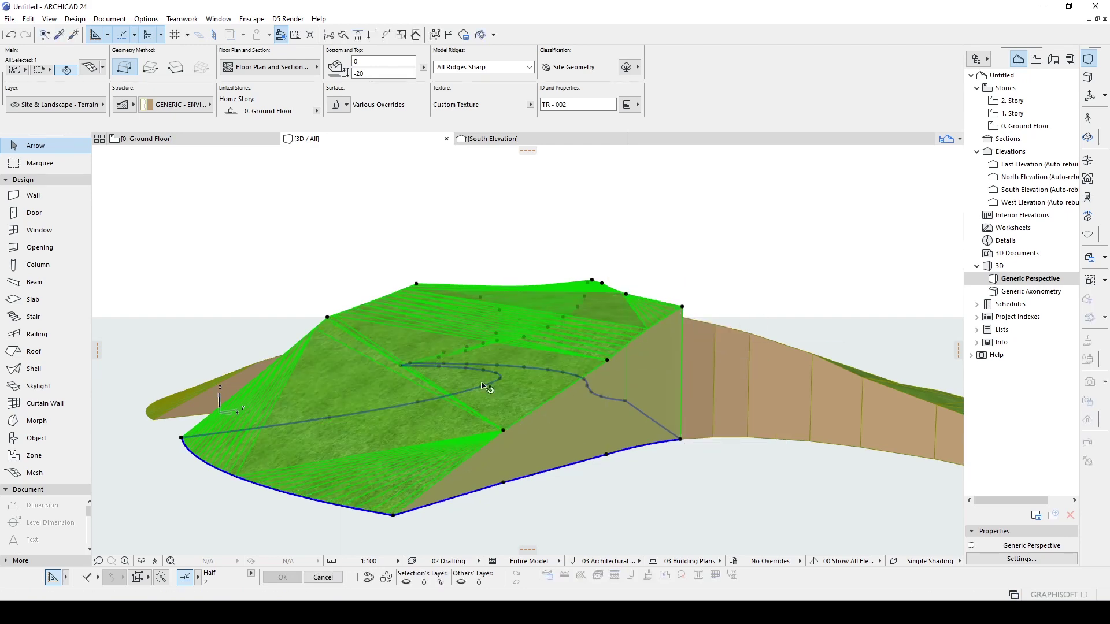
Adjust the elevation of the crest point beside the adjoining mesh and raise two neighbouring top points to smooth the crest
{"action": "middle_click_drag", "start_coordinate": [607, 356], "coordinate": [576, 341], "text": "shift"}
{"action": "left_click", "coordinate": [576, 341]}
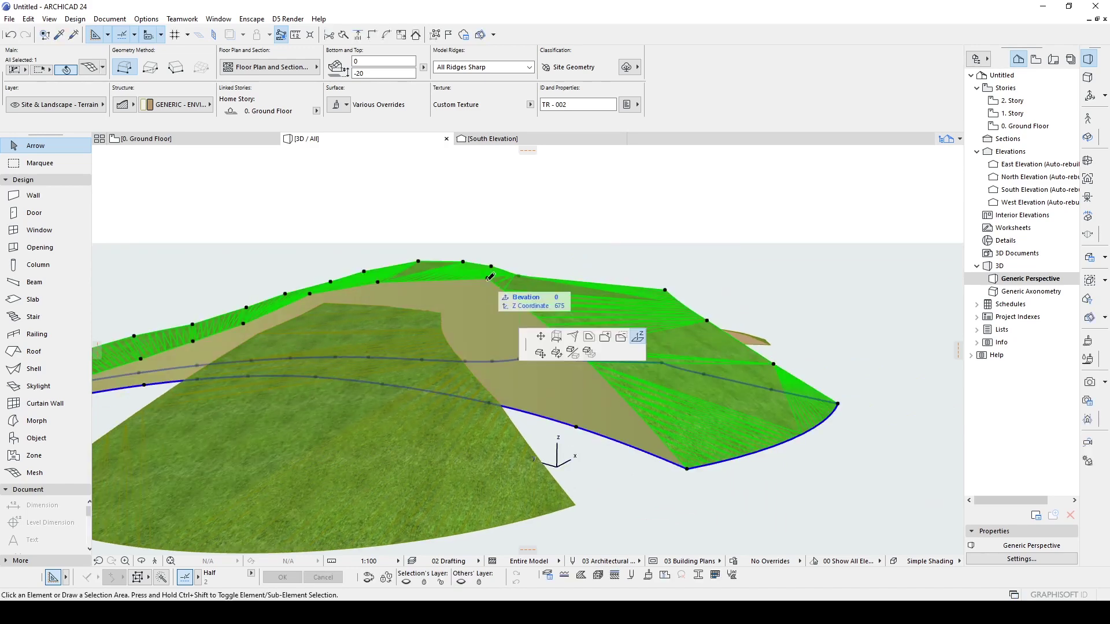
{"action": "left_click", "coordinate": [490, 277]}
{"action": "middle_click_drag", "start_coordinate": [490, 278], "coordinate": [881, 373], "text": "shift"}
{"action": "left_click", "coordinate": [572, 352]}
{"action": "left_click", "coordinate": [573, 339]}
{"action": "left_click", "coordinate": [538, 301]}
{"action": "left_click", "coordinate": [539, 280]}
Raise the mesh's top corner point at the inner curve, beside the adjoining mesh's side wall, by about 181
{"action": "middle_click_drag", "start_coordinate": [498, 376], "coordinate": [322, 329], "text": "shift"}
{"action": "left_click", "coordinate": [322, 330]}
{"action": "scroll", "coordinate": [509, 409], "scroll_direction": "up", "scroll_amount": 2}
{"action": "left_click", "coordinate": [511, 407]}
{"action": "middle_click_drag", "start_coordinate": [511, 407], "coordinate": [464, 406], "text": "shift"}
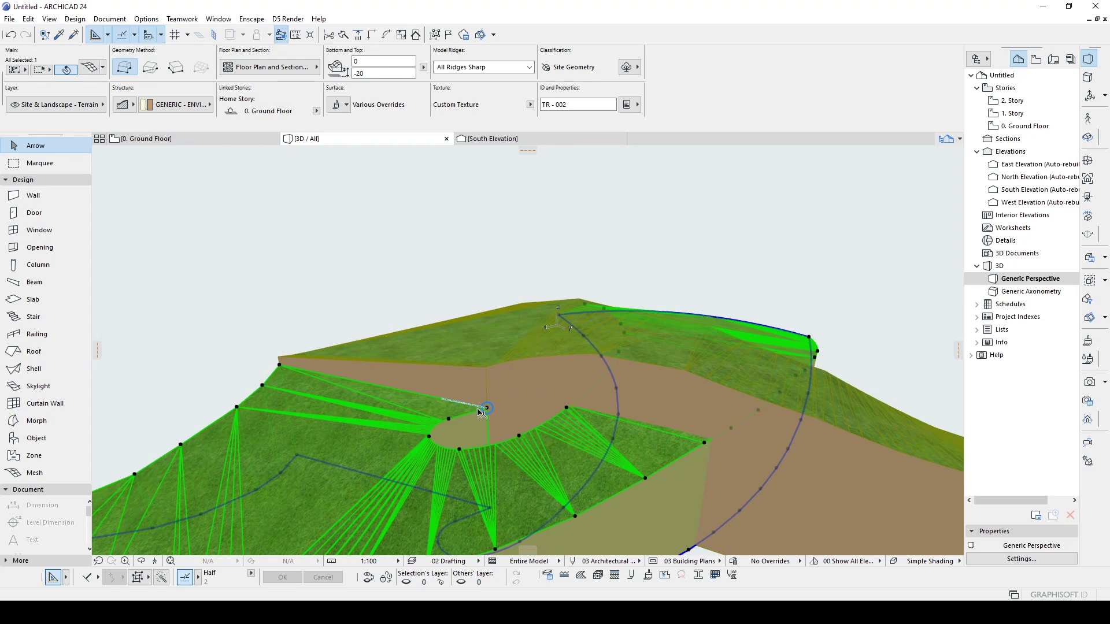
{"action": "scroll", "coordinate": [486, 408], "scroll_direction": "up", "scroll_amount": 2}
{"action": "left_click", "coordinate": [489, 409]}
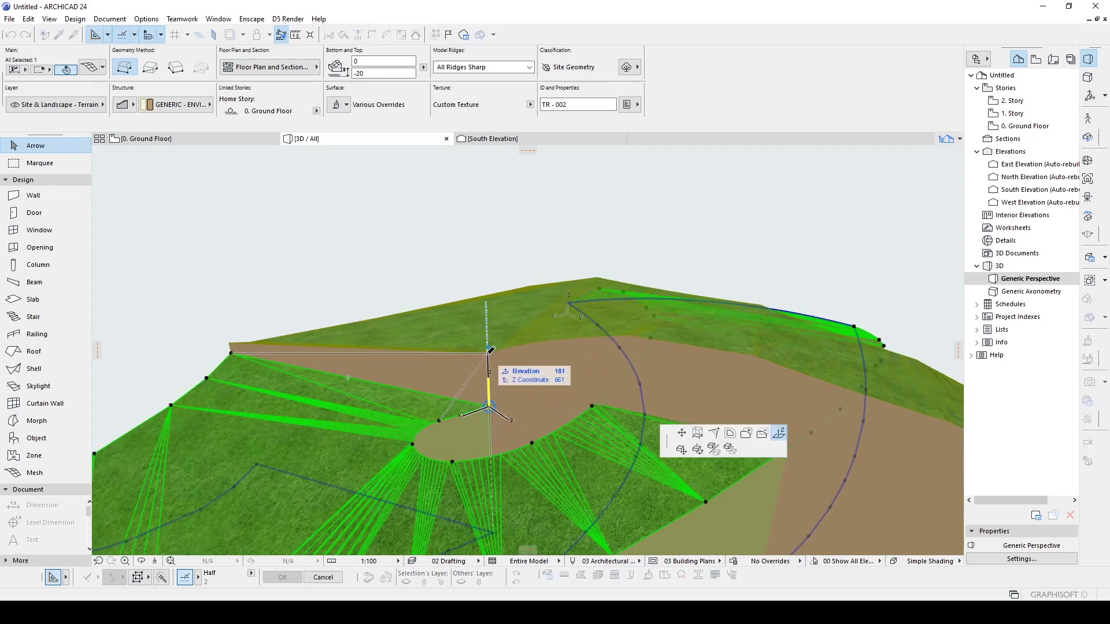
{"action": "left_click", "coordinate": [490, 349]}
Raise the two outer-edge top points nearest the adjoining mesh slightly
{"action": "left_click", "coordinate": [230, 353]}
{"action": "left_click", "coordinate": [229, 342]}
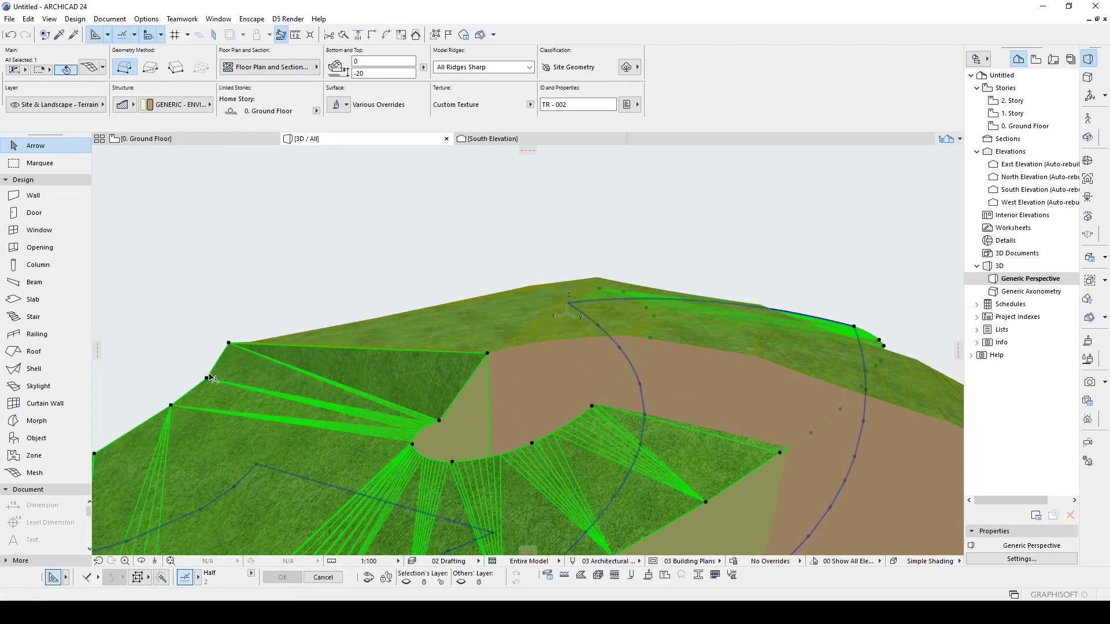
{"action": "left_click", "coordinate": [207, 378]}
{"action": "left_click", "coordinate": [204, 367]}
Raise three top points around the inner curve in decreasing amounts, moving away from the raised corner
{"action": "left_click", "coordinate": [440, 420]}
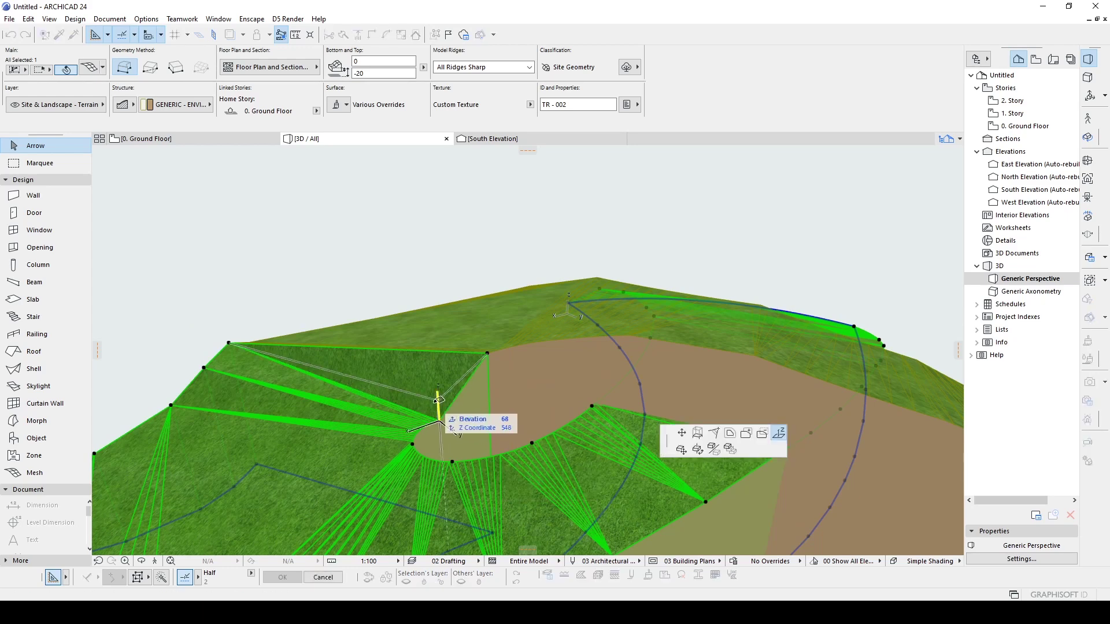
{"action": "left_click", "coordinate": [439, 396]}
{"action": "middle_click_drag", "start_coordinate": [437, 425], "coordinate": [321, 317], "text": "shift"}
{"action": "middle_click_drag", "start_coordinate": [321, 316], "coordinate": [320, 358]}
{"action": "left_click", "coordinate": [322, 336]}
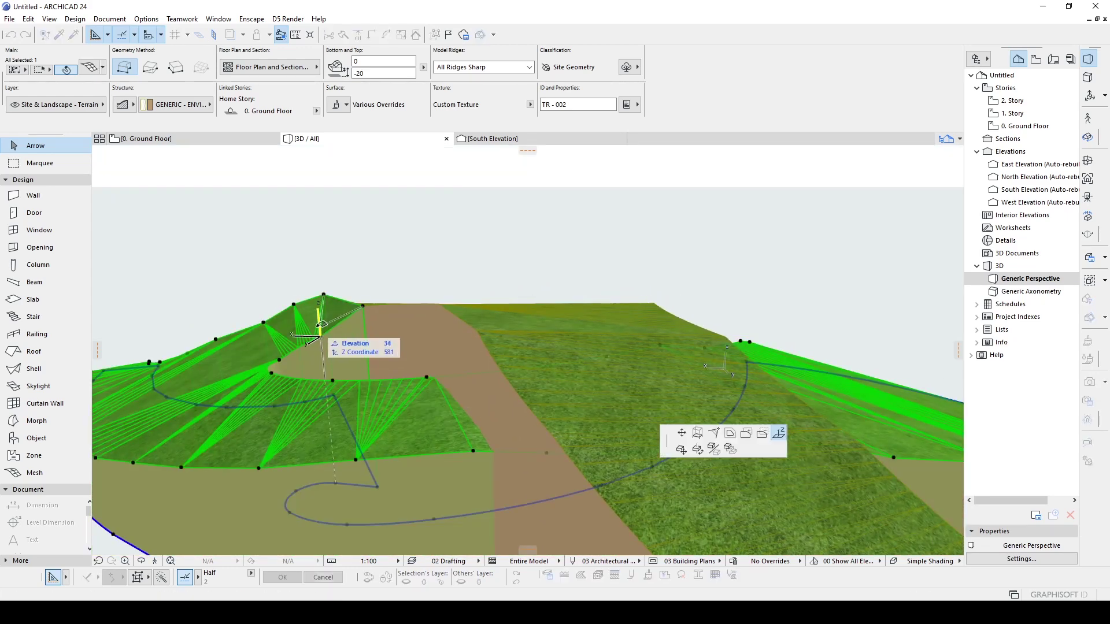
{"action": "left_click", "coordinate": [279, 361]}
{"action": "left_click", "coordinate": [279, 350]}
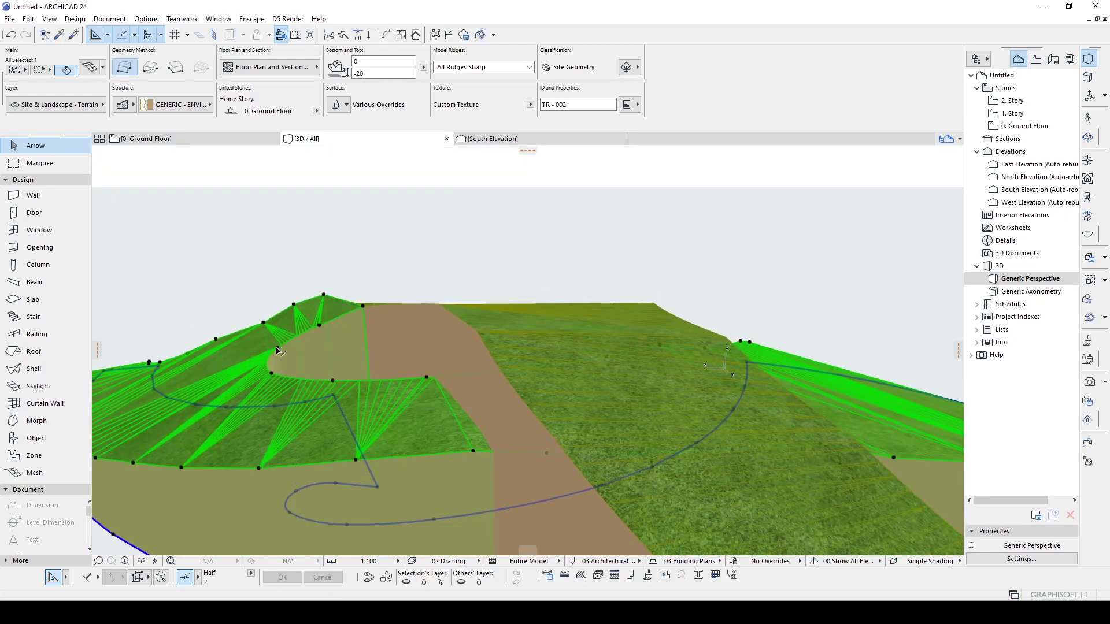
{"action": "middle_click_drag", "start_coordinate": [283, 393], "coordinate": [463, 304], "text": "shift"}
{"action": "left_click", "coordinate": [462, 300]}
{"action": "left_click", "coordinate": [463, 303]}
{"action": "left_click", "coordinate": [466, 300]}
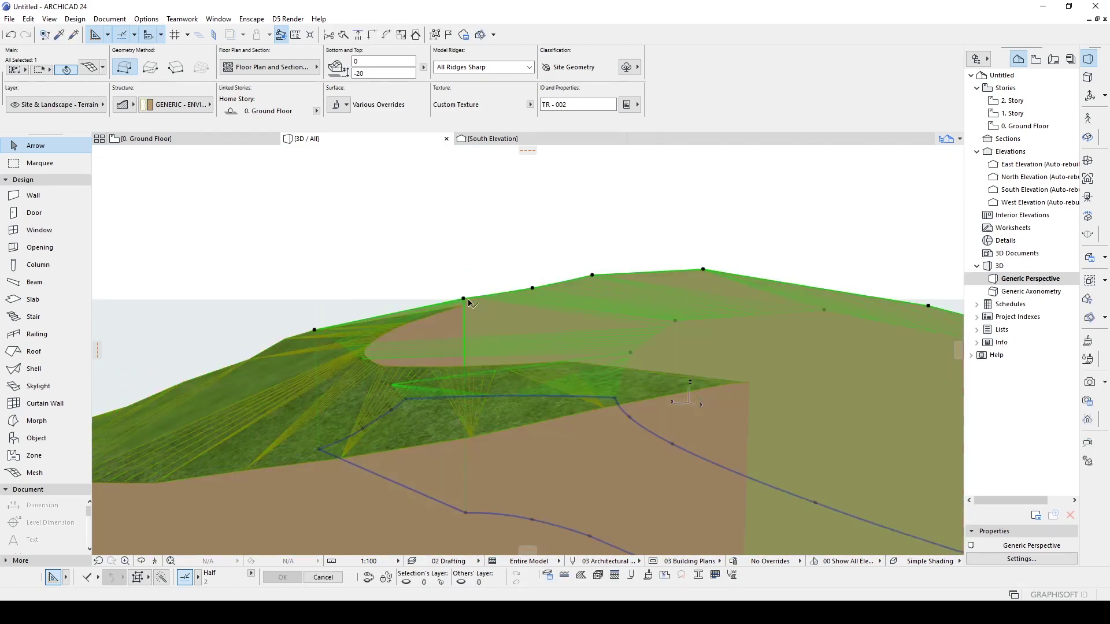
{"action": "left_click", "coordinate": [463, 298]}
{"action": "left_click", "coordinate": [465, 300]}
{"action": "key", "text": "Escape"}
Lower the top corner point where the narrow arm meets the wide mesh and the next two edge points to even out the transition
{"action": "middle_click_drag", "start_coordinate": [464, 301], "coordinate": [453, 354], "text": "shift"}
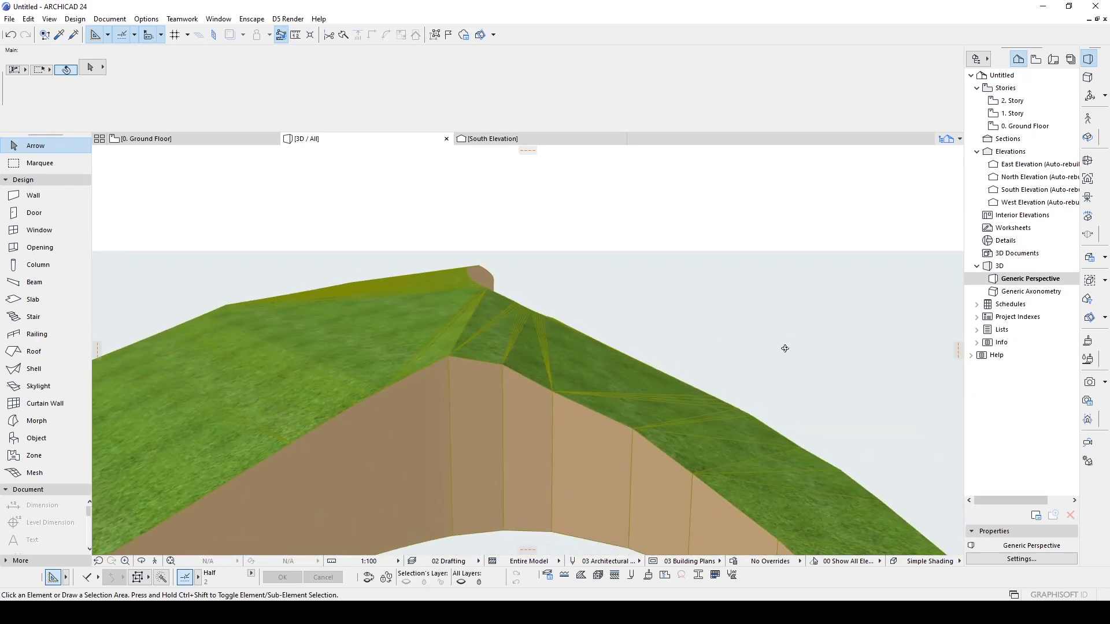
{"action": "left_click", "coordinate": [452, 355]}
{"action": "left_click", "coordinate": [451, 355]}
{"action": "left_click", "coordinate": [451, 359]}
{"action": "left_click", "coordinate": [453, 360]}
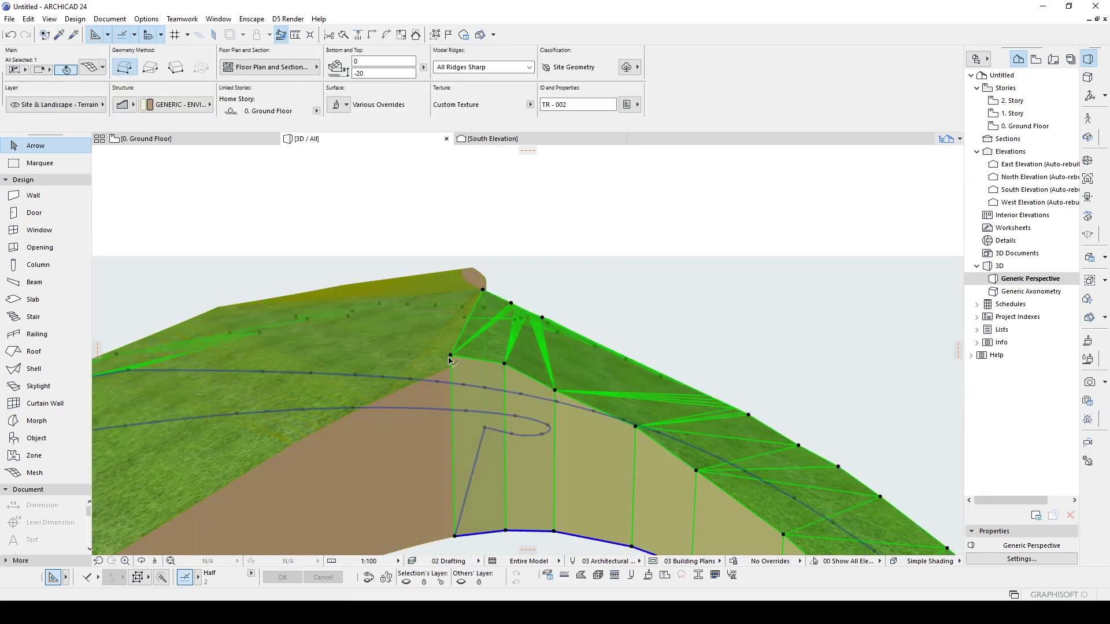
{"action": "left_click", "coordinate": [452, 356]}
{"action": "left_click", "coordinate": [452, 367]}
{"action": "left_click", "coordinate": [505, 364]}
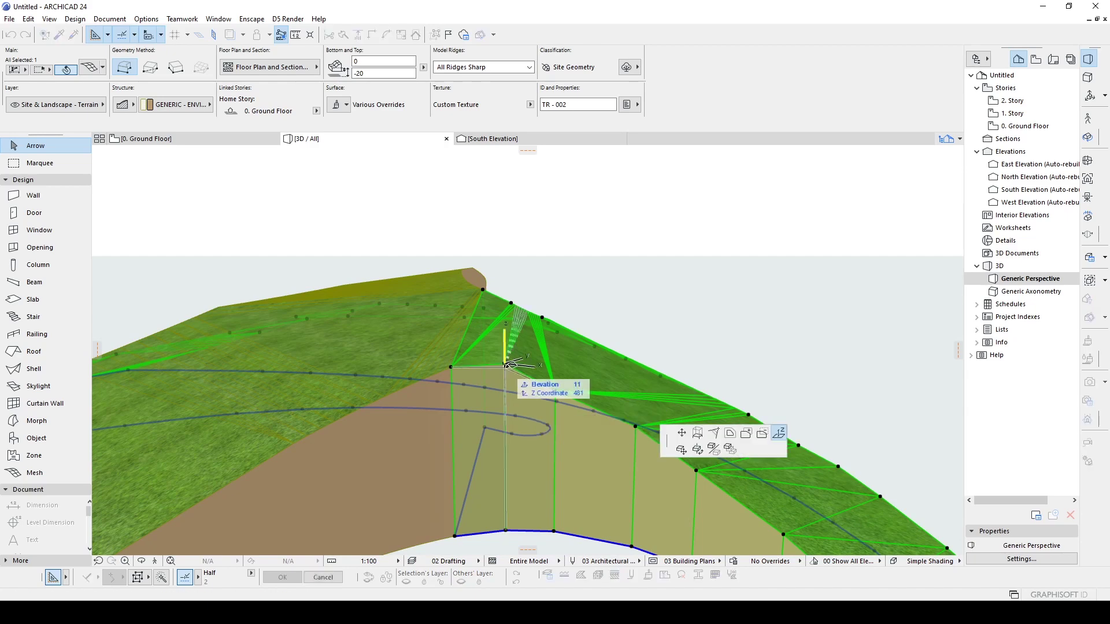
{"action": "left_click", "coordinate": [507, 368]}
{"action": "left_click", "coordinate": [556, 390]}
{"action": "left_click", "coordinate": [557, 392]}
Raise three more top points along the narrow arm's inner edge to smooth its slope
{"action": "scroll", "coordinate": [564, 388], "scroll_direction": "down", "scroll_amount": 5}
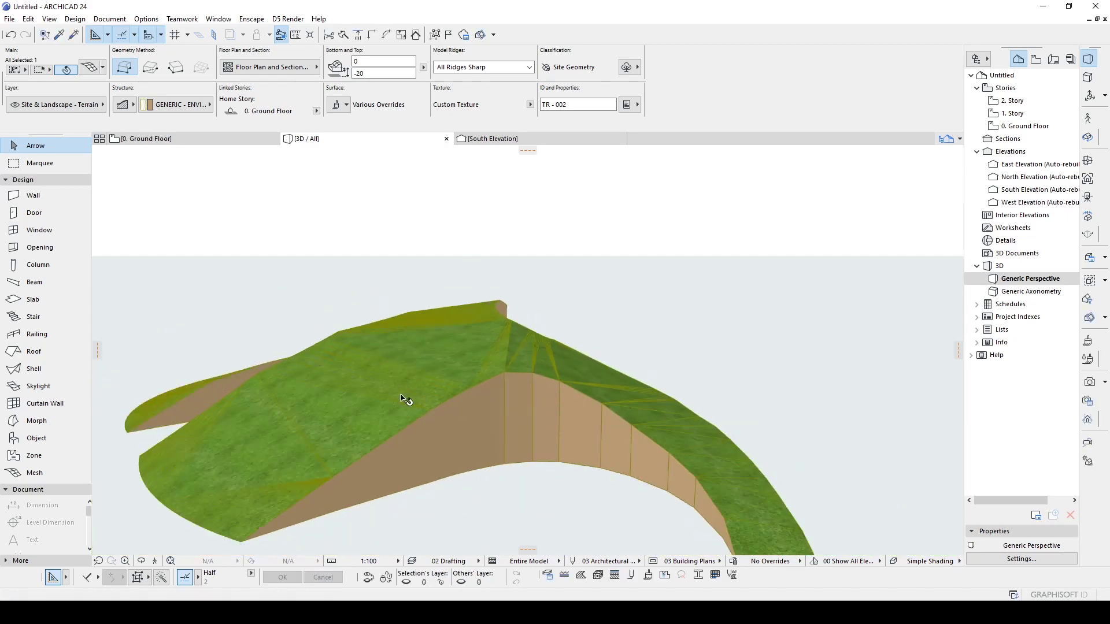
{"action": "middle_click_drag", "start_coordinate": [406, 398], "coordinate": [770, 416], "text": "shift"}
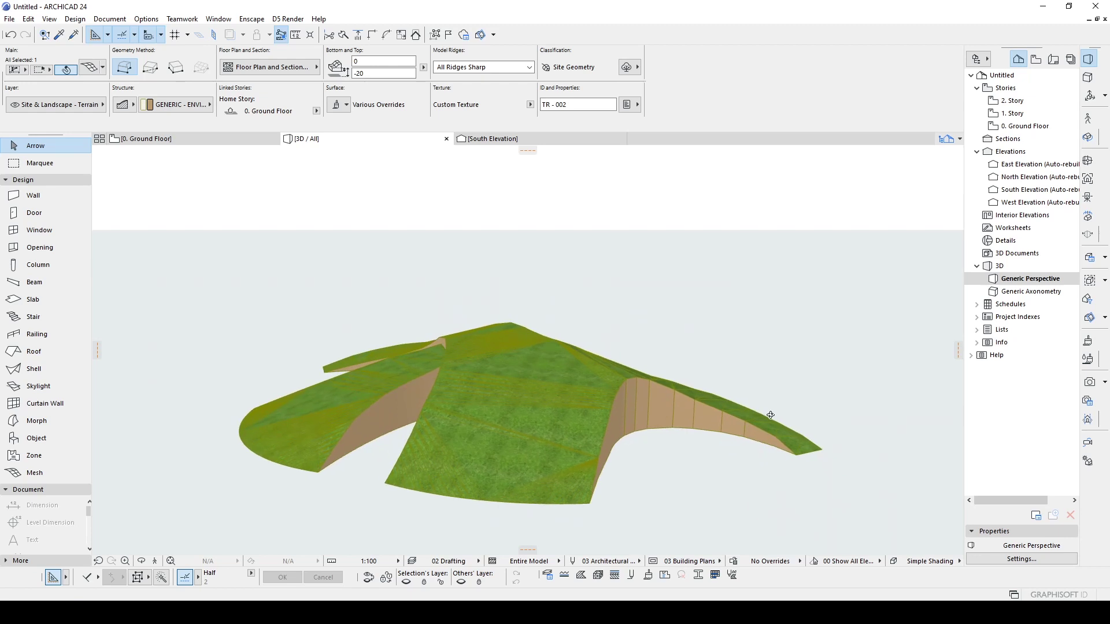
{"action": "scroll", "coordinate": [672, 396], "scroll_direction": "up", "scroll_amount": 4}
{"action": "left_click", "coordinate": [666, 379]}
{"action": "left_click", "coordinate": [666, 372]}
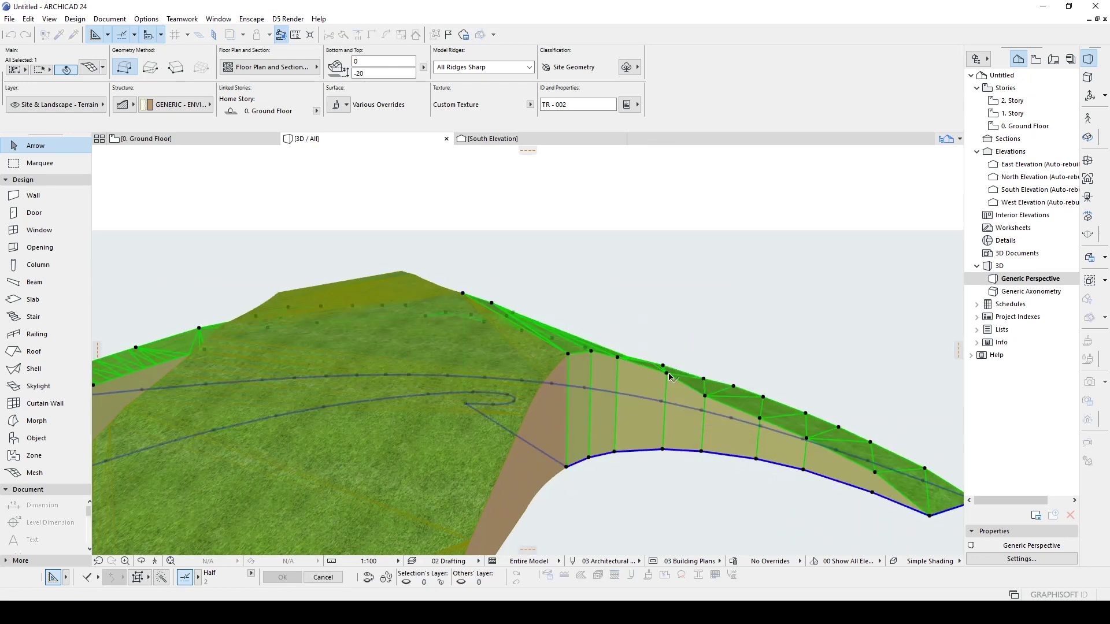
{"action": "scroll", "coordinate": [707, 397], "scroll_direction": "up", "scroll_amount": 2}
{"action": "left_click", "coordinate": [710, 398]}
{"action": "left_click", "coordinate": [710, 393]}
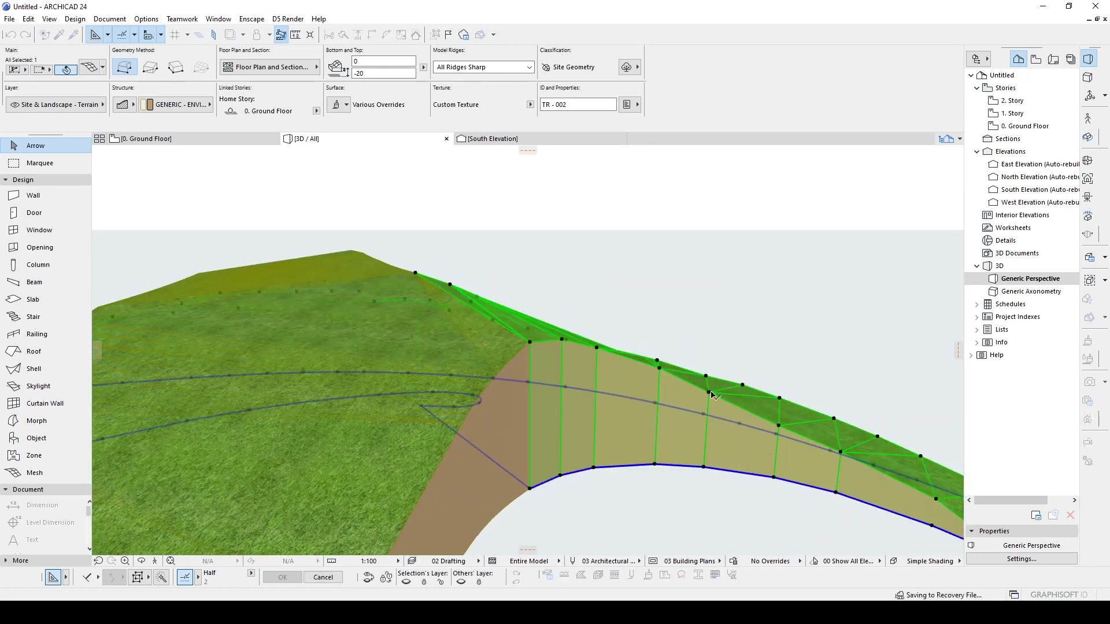
{"action": "left_click", "coordinate": [779, 426]}
{"action": "left_click", "coordinate": [781, 396]}
Select both terrain meshes together
{"action": "key", "text": "Escape"}
{"action": "scroll", "coordinate": [655, 384], "scroll_direction": "down", "scroll_amount": 3}
{"action": "middle_click_drag", "start_coordinate": [654, 384], "coordinate": [391, 322], "text": "shift"}
{"action": "left_click", "coordinate": [334, 287]}
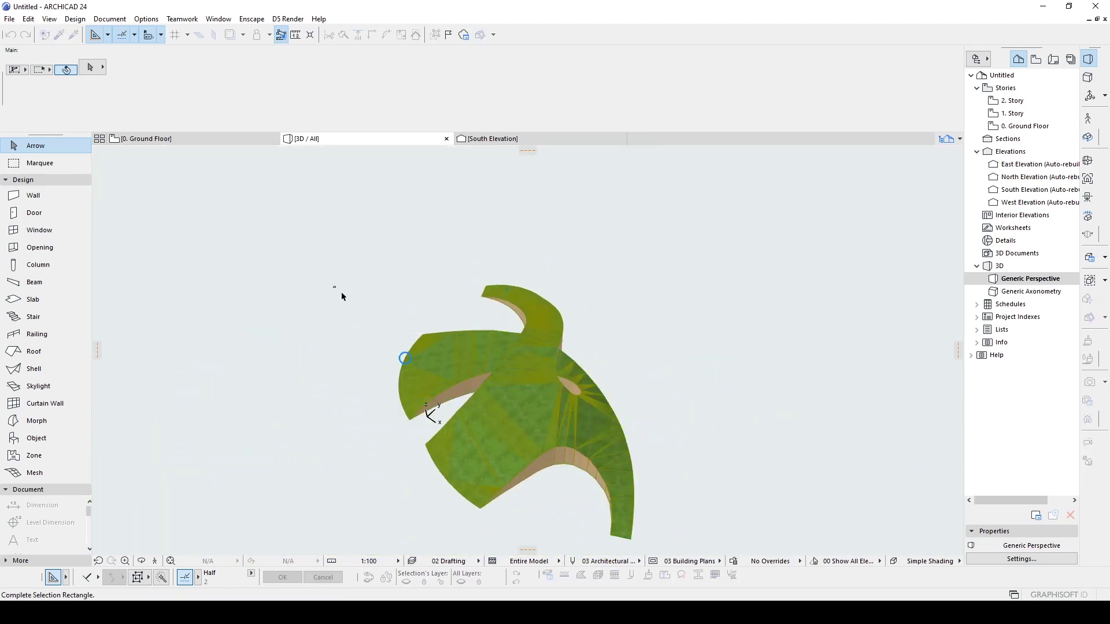
{"action": "left_click", "coordinate": [362, 333]}
{"action": "scroll", "coordinate": [452, 368], "scroll_direction": "up", "scroll_amount": 3}
{"action": "middle_click_drag", "start_coordinate": [512, 389], "coordinate": [508, 331], "text": "shift"}
{"action": "left_click", "coordinate": [443, 356]}
{"action": "left_click", "coordinate": [410, 395], "text": "shift"}
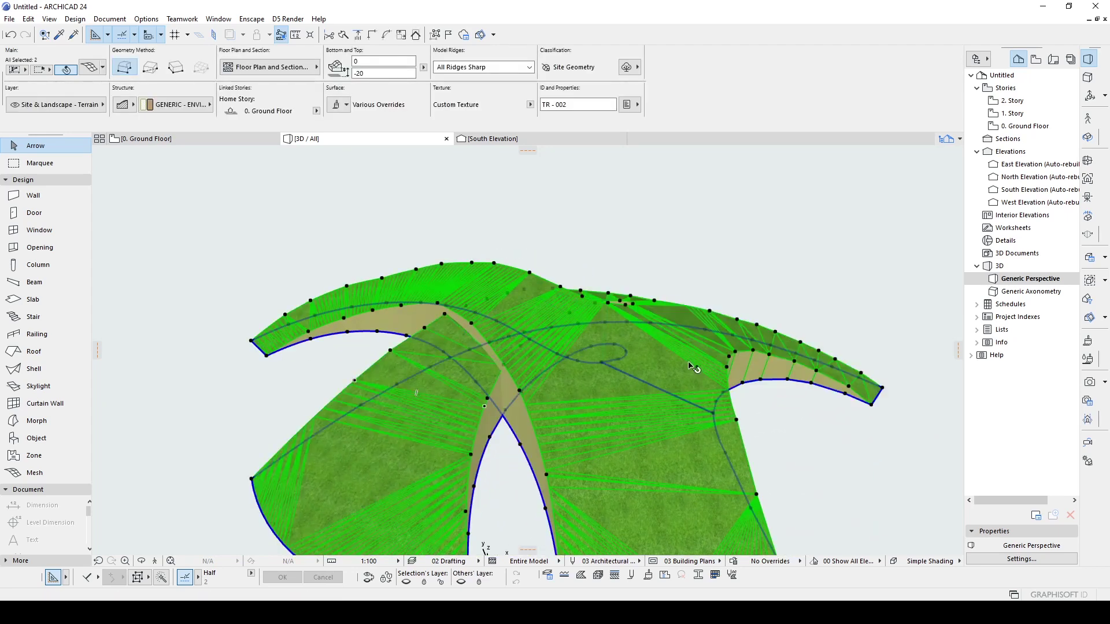
Set the floor plan ridge display of both meshes to Show User Defined Ridges
{"action": "middle_click_drag", "start_coordinate": [410, 396], "coordinate": [491, 337], "text": "shift"}
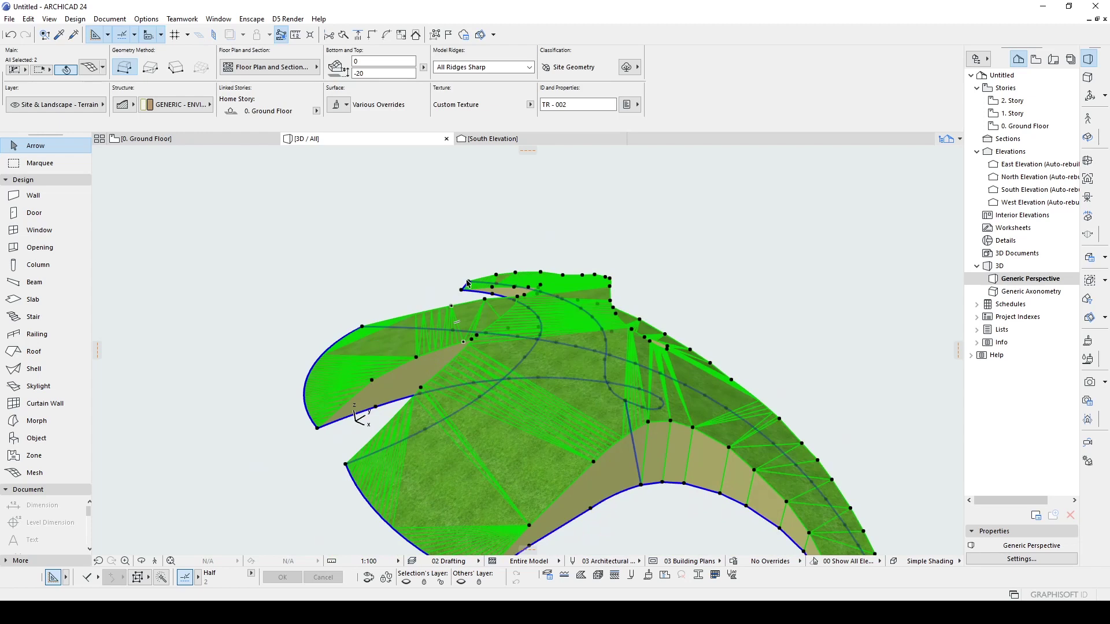
{"action": "left_click", "coordinate": [253, 71]}
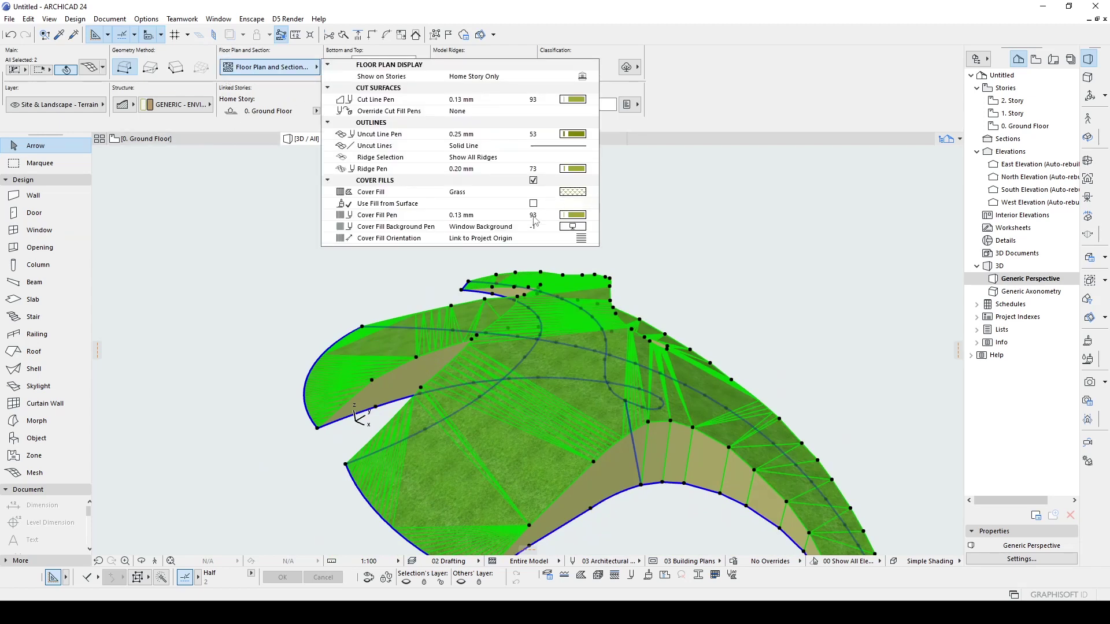
{"action": "left_click", "coordinate": [374, 161]}
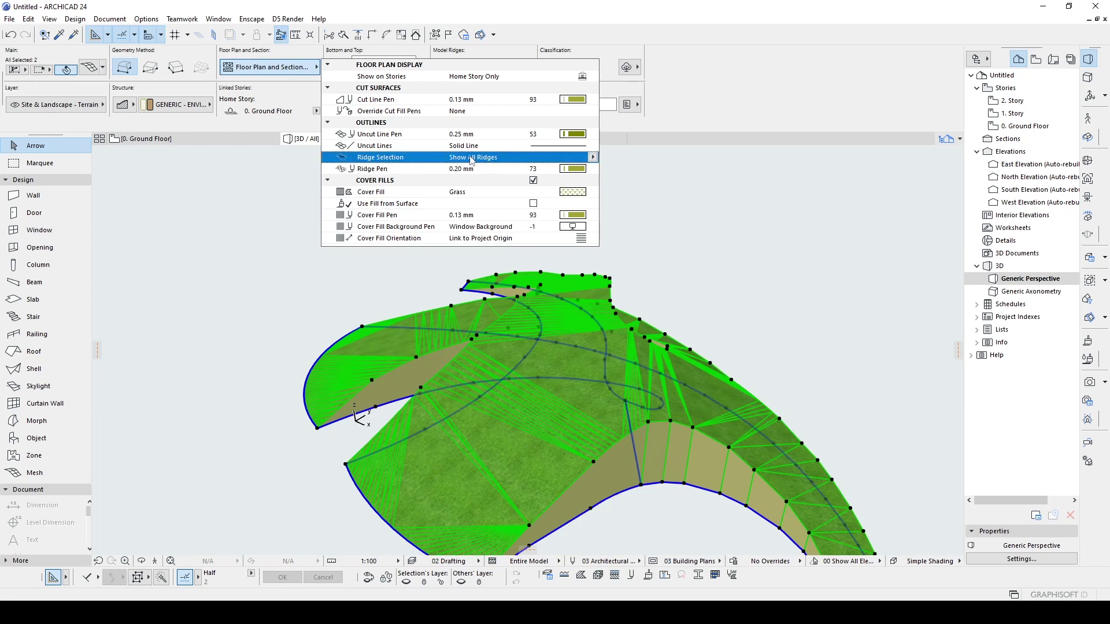
{"action": "left_click", "coordinate": [592, 158]}
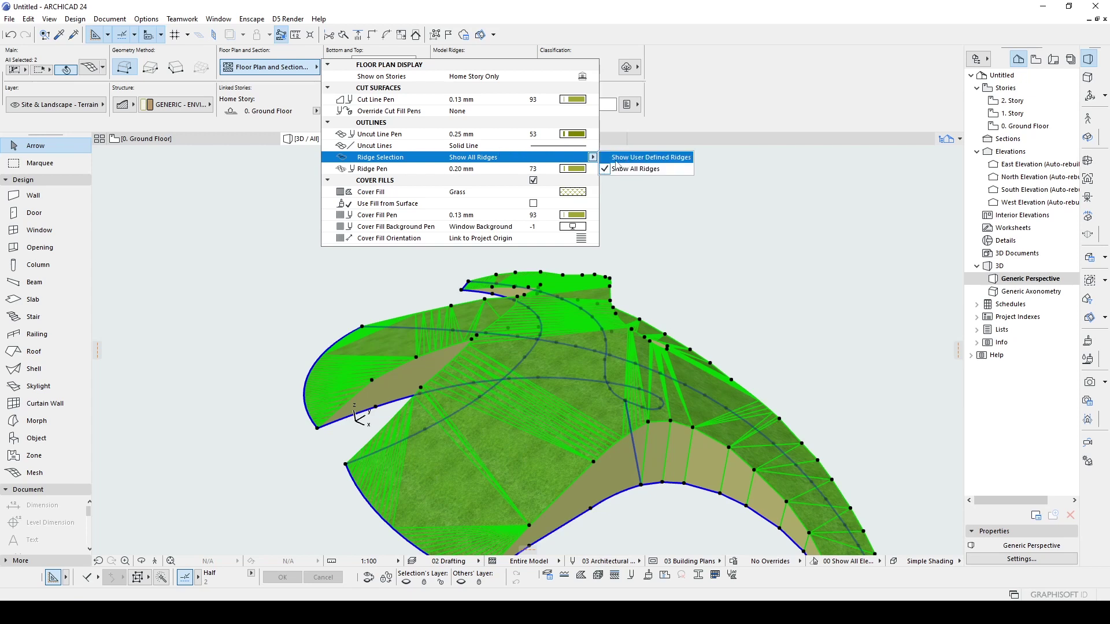
{"action": "left_click", "coordinate": [655, 157]}
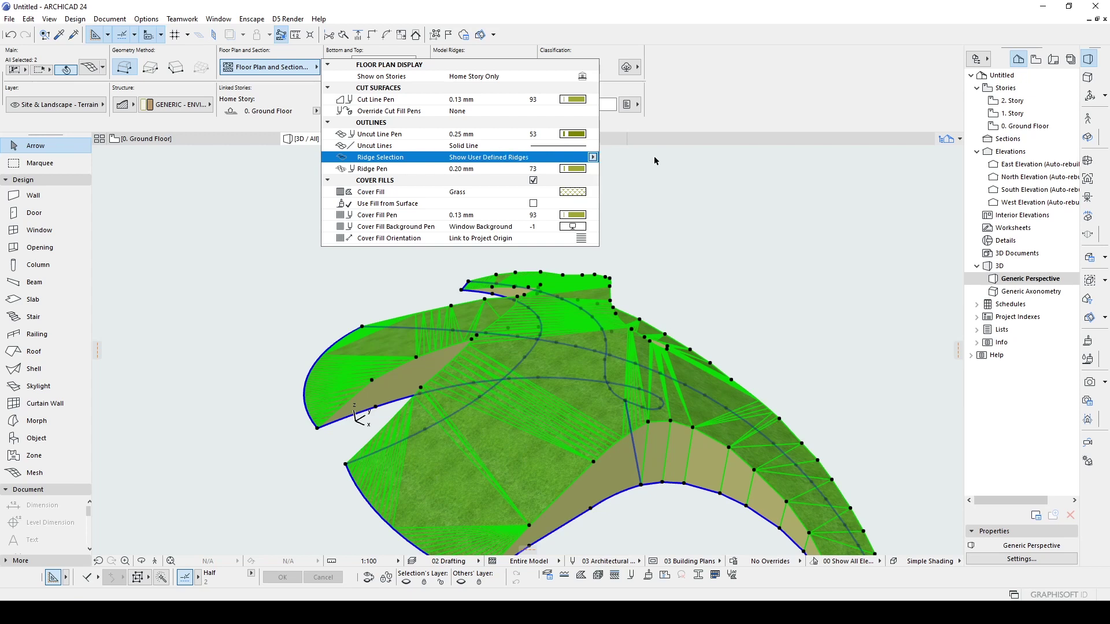
{"action": "left_click", "coordinate": [708, 233]}
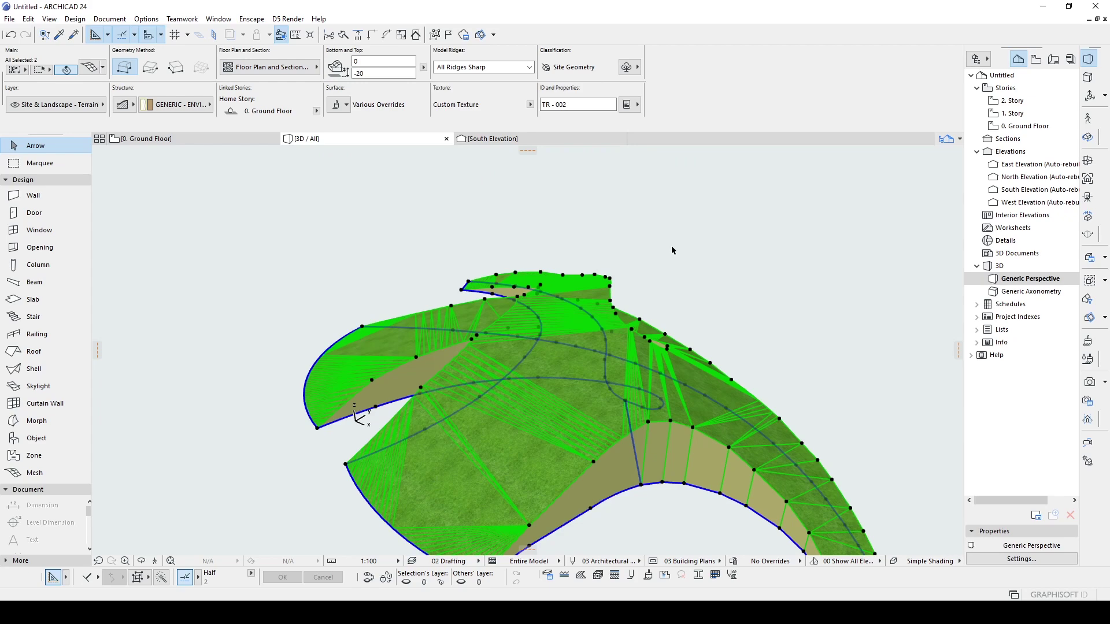
Set the 3D appearance of both selected meshes to All Ridges Smooth
{"action": "middle_click_drag", "start_coordinate": [546, 350], "coordinate": [649, 321], "text": "shift"}
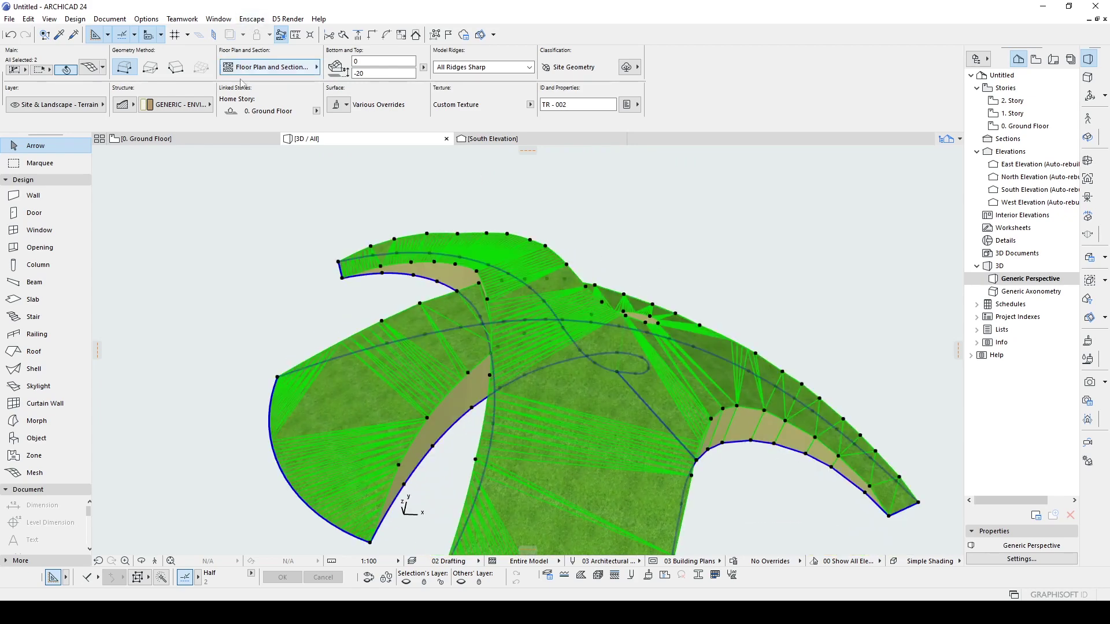
{"action": "middle_click_drag", "start_coordinate": [401, 228], "coordinate": [355, 184]}
{"action": "left_click", "coordinate": [91, 68]}
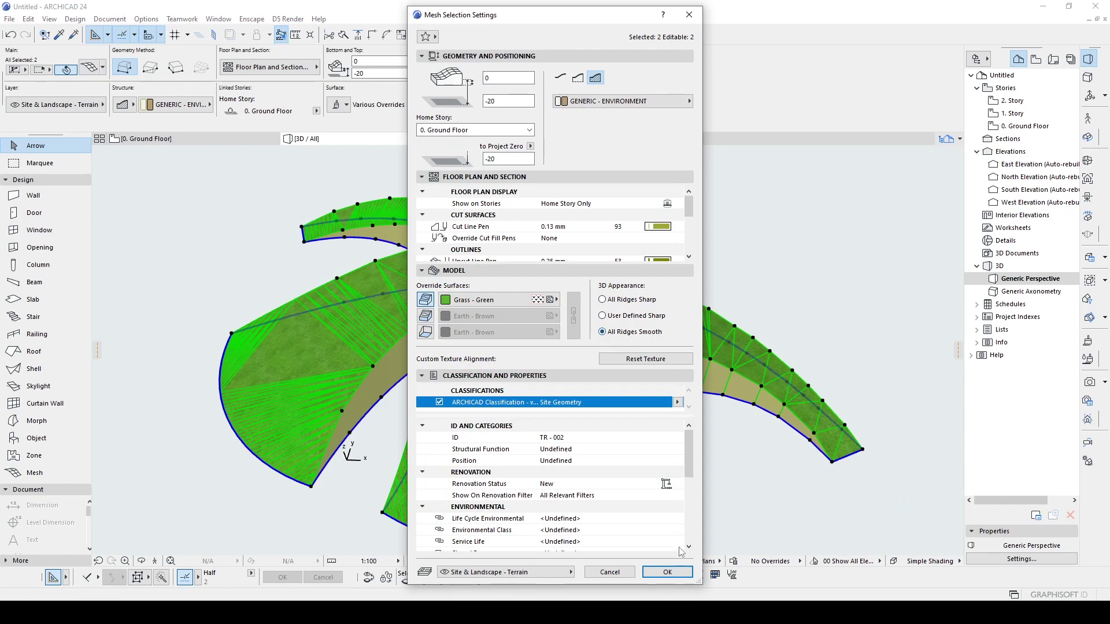
{"action": "left_click", "coordinate": [665, 568]}
{"action": "left_click", "coordinate": [767, 296]}
{"action": "scroll", "coordinate": [768, 296], "scroll_direction": "down", "scroll_amount": 3}
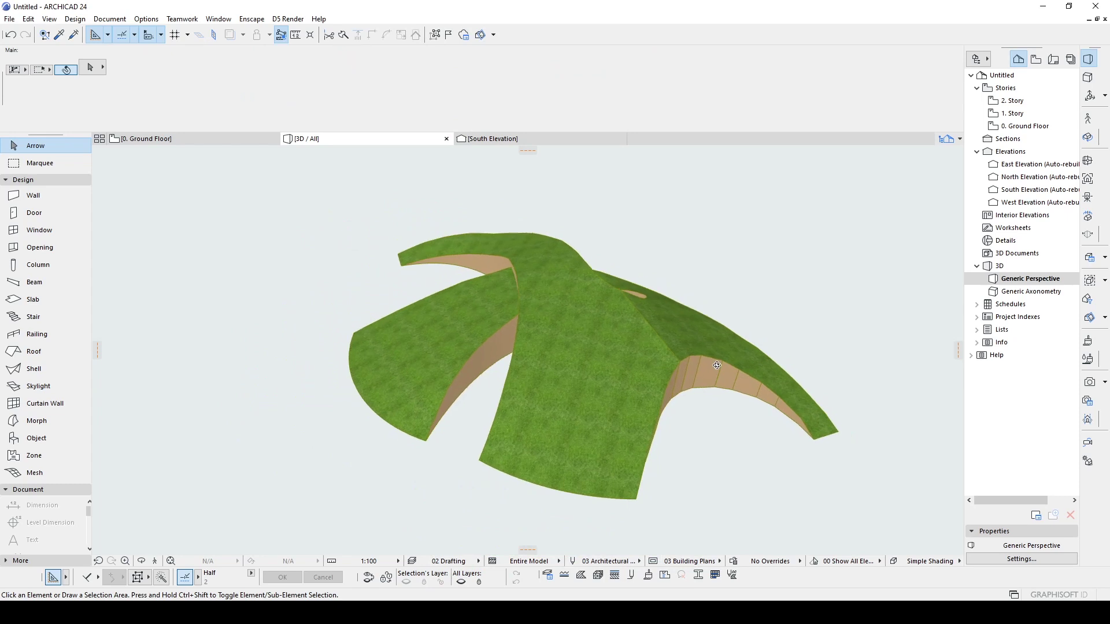
{"action": "middle_click_drag", "start_coordinate": [767, 295], "coordinate": [453, 404], "text": "shift"}
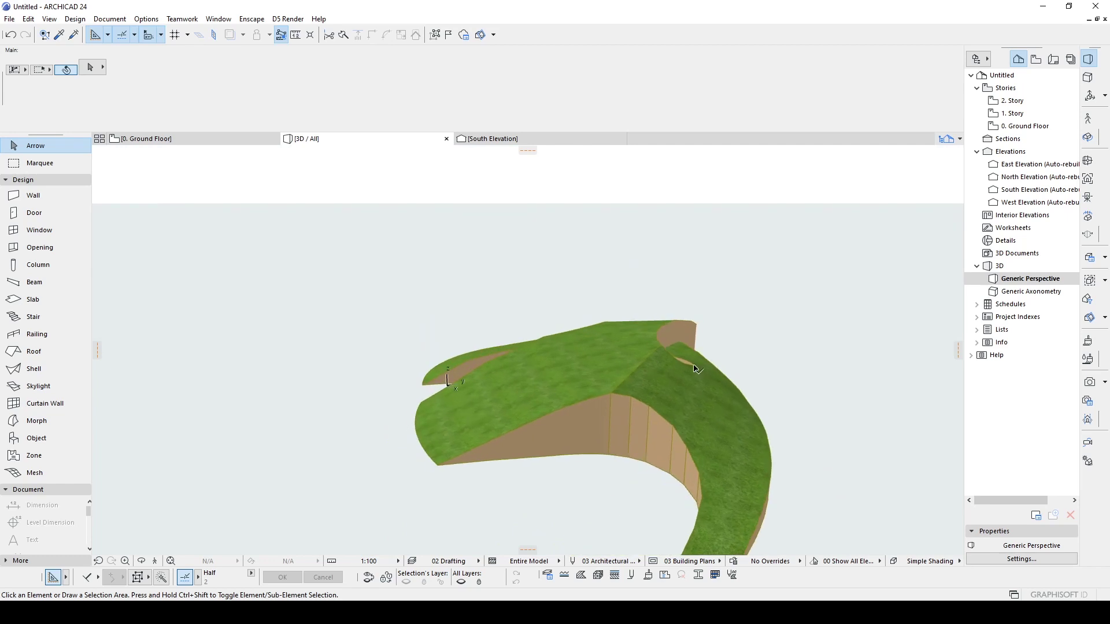
Raise the top points along the narrow opening near the mesh's crest to smooth the surface around it
{"action": "scroll", "coordinate": [640, 377], "scroll_direction": "up", "scroll_amount": 3}
{"action": "left_click", "coordinate": [640, 377]}
{"action": "middle_click_drag", "start_coordinate": [641, 377], "coordinate": [635, 345], "text": "shift"}
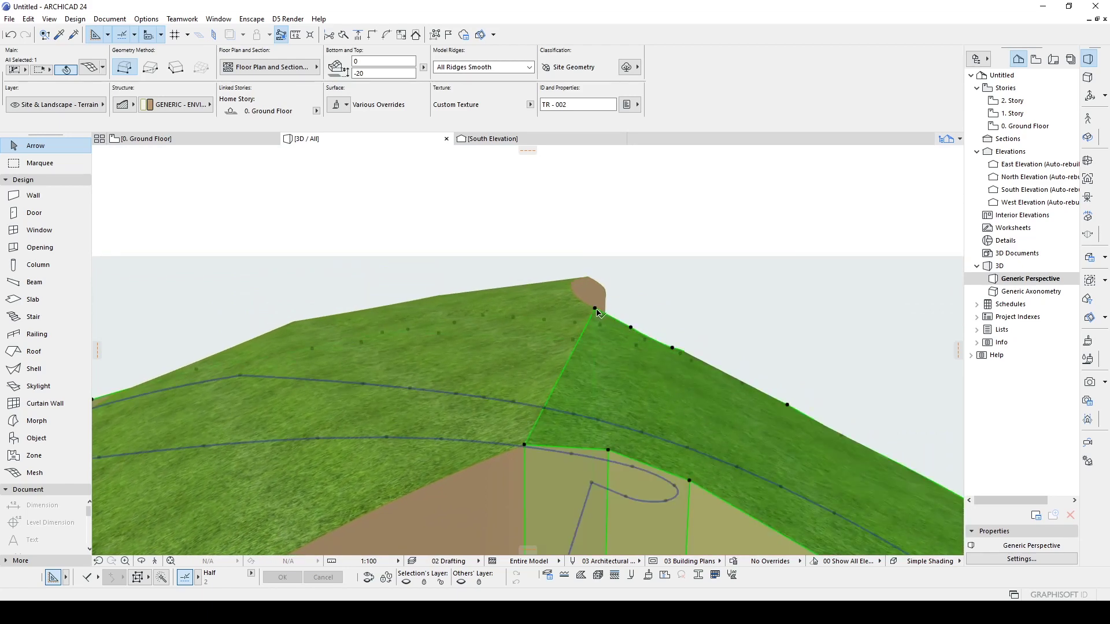
{"action": "left_click", "coordinate": [595, 309]}
{"action": "middle_click_drag", "start_coordinate": [598, 313], "coordinate": [544, 354], "text": "shift"}
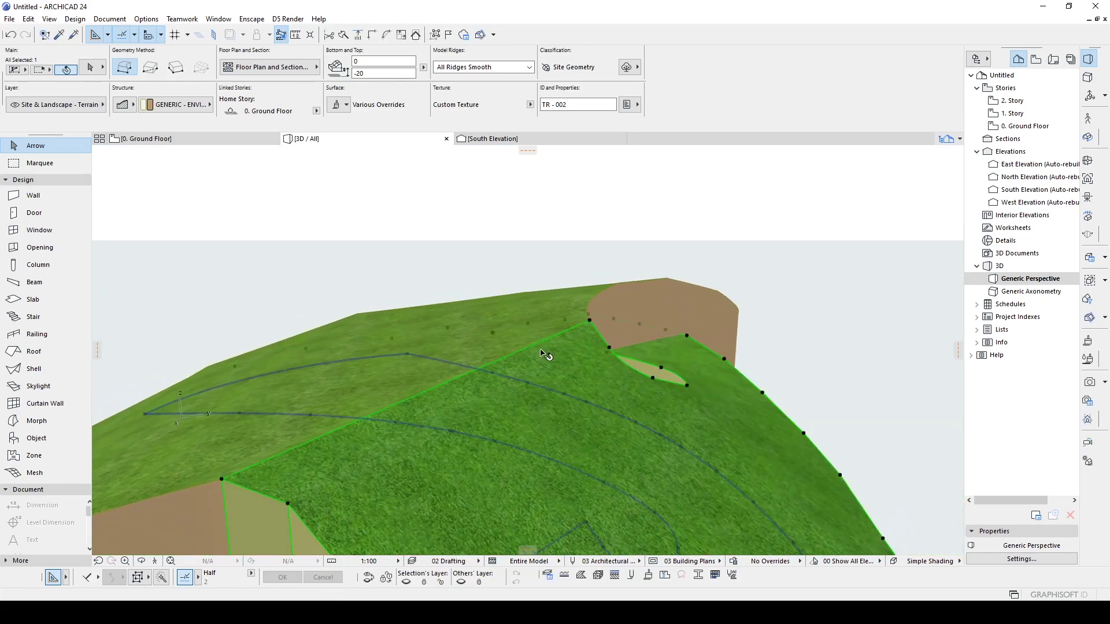
{"action": "left_click", "coordinate": [618, 355]}
{"action": "middle_click_drag", "start_coordinate": [638, 364], "coordinate": [675, 366], "text": "shift"}
{"action": "left_click", "coordinate": [684, 358]}
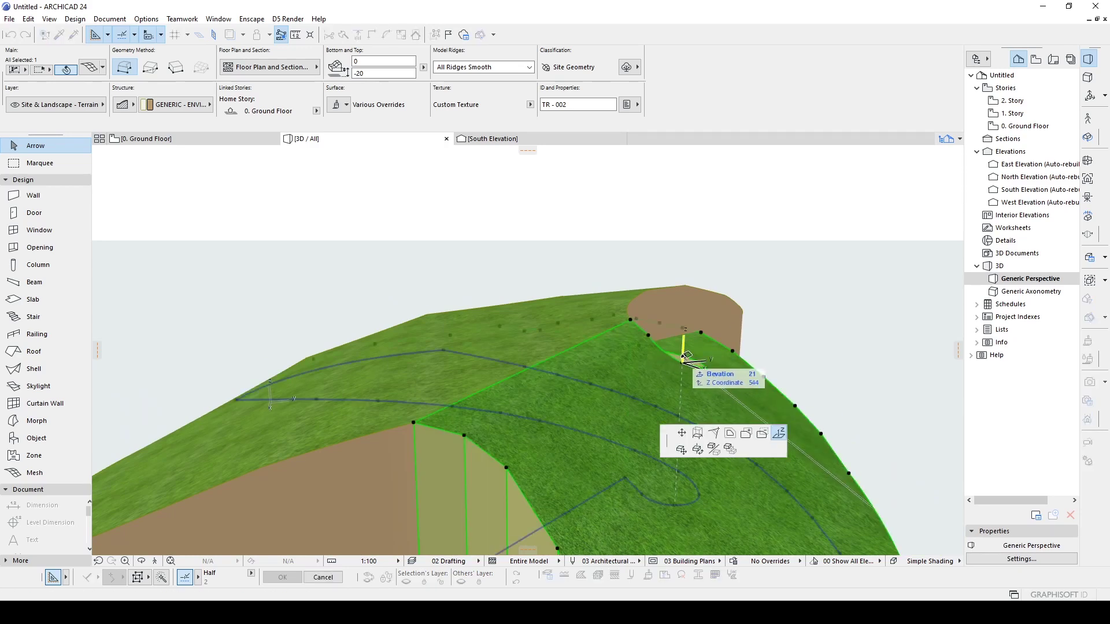
{"action": "left_click", "coordinate": [685, 353]}
{"action": "left_click", "coordinate": [764, 323]}
Examine the smoothed terrain meshes from several sides, checking the crests, side walls and end slopes of each one
{"action": "scroll", "coordinate": [764, 322], "scroll_direction": "down", "scroll_amount": 2}
{"action": "middle_click_drag", "start_coordinate": [764, 322], "coordinate": [847, 382], "text": "shift"}
{"action": "scroll", "coordinate": [607, 376], "scroll_direction": "down", "scroll_amount": 4}
{"action": "middle_click_drag", "start_coordinate": [562, 401], "coordinate": [426, 387], "text": "shift"}
{"action": "scroll", "coordinate": [362, 365], "scroll_direction": "up", "scroll_amount": 5}
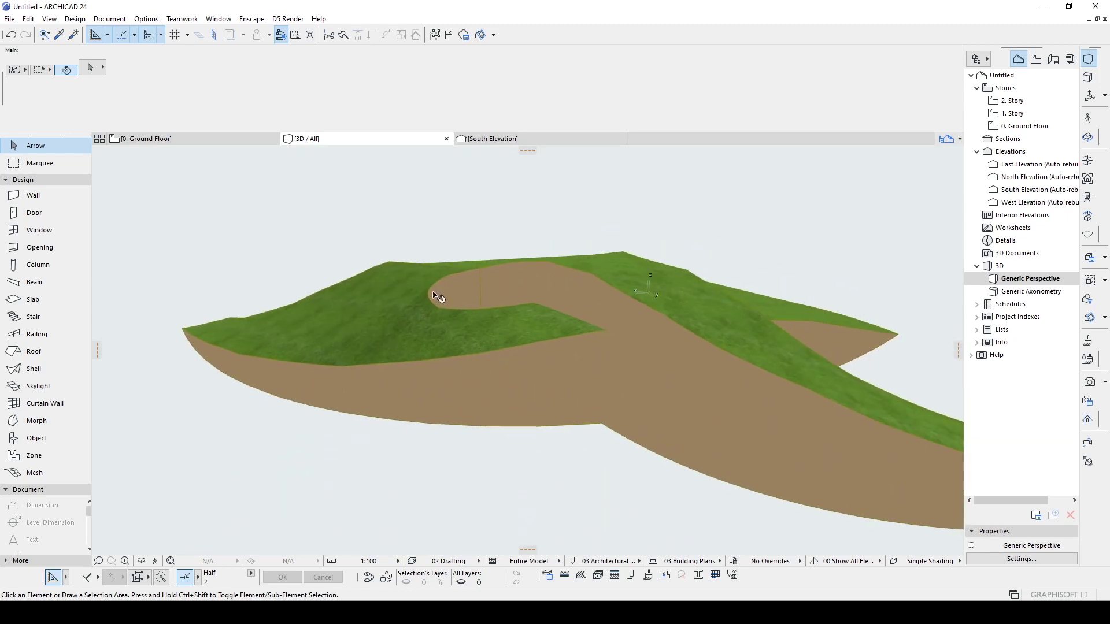
{"action": "middle_click_drag", "start_coordinate": [653, 349], "coordinate": [458, 360], "text": "shift"}
{"action": "left_click", "coordinate": [459, 361]}
{"action": "middle_click_drag", "start_coordinate": [711, 450], "coordinate": [341, 450], "text": "shift"}
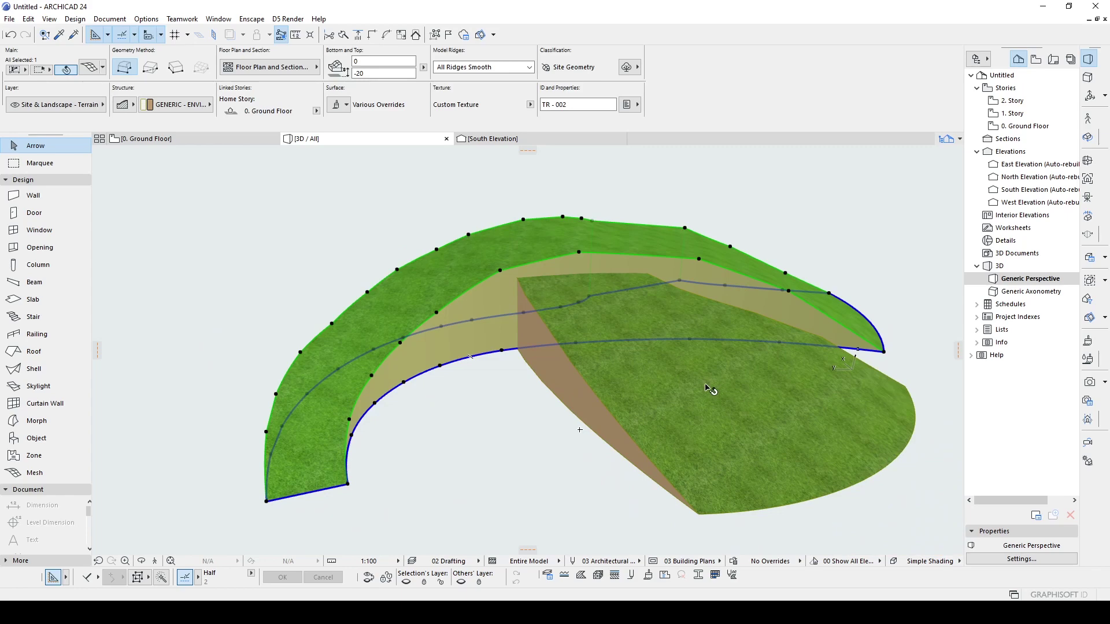
{"action": "middle_click_drag", "start_coordinate": [717, 388], "coordinate": [484, 387], "text": "shift"}
{"action": "middle_click_drag", "start_coordinate": [595, 265], "coordinate": [632, 248], "text": "shift"}
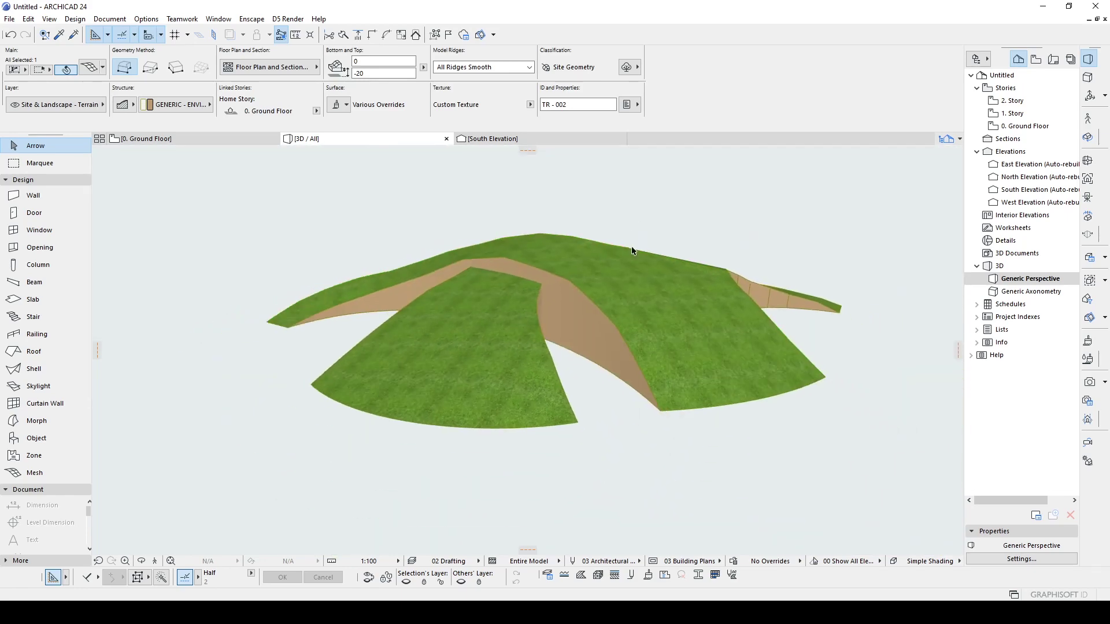
{"action": "left_click", "coordinate": [677, 230]}
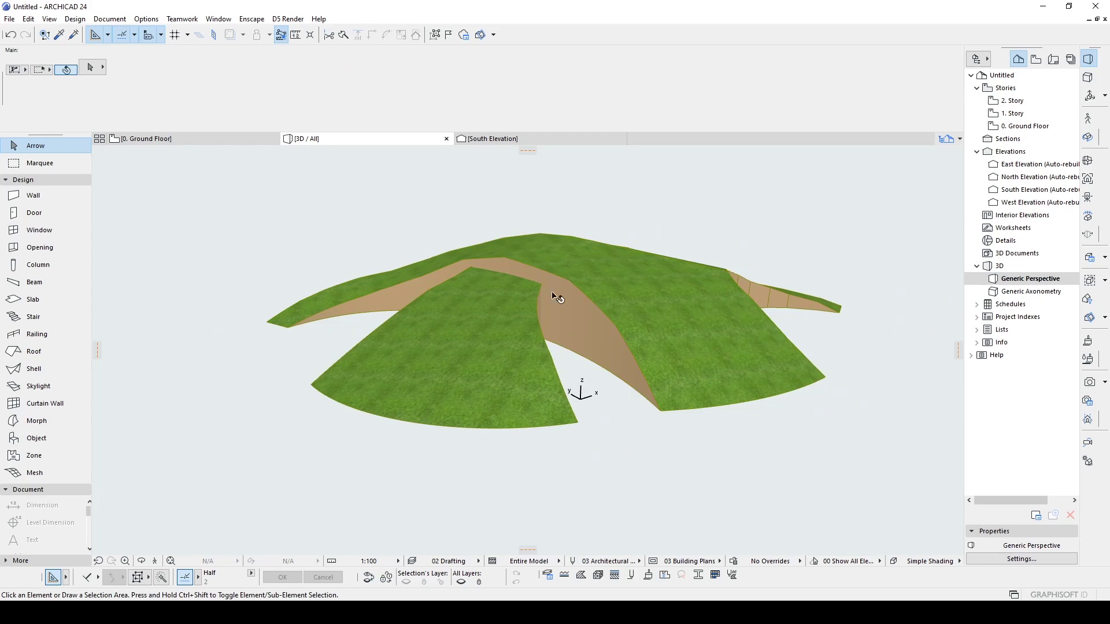
{"action": "left_click", "coordinate": [494, 380]}
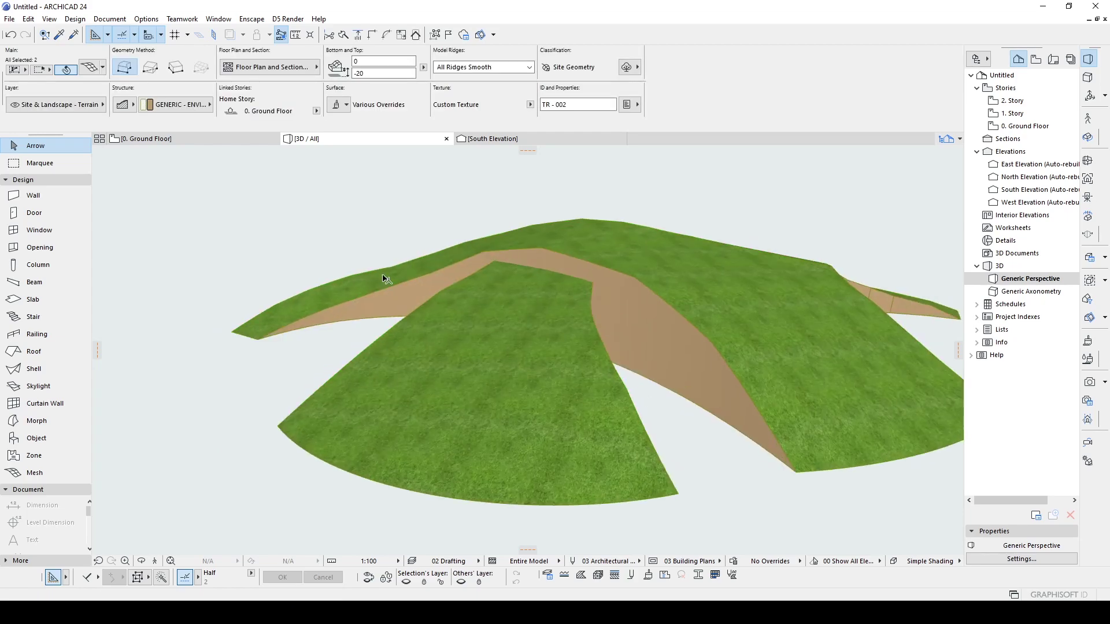
Drag a copy of both selected terrain meshes, placing it at zero distance exactly over the originals
{"action": "scroll", "coordinate": [243, 295], "scroll_direction": "up", "scroll_amount": 5}
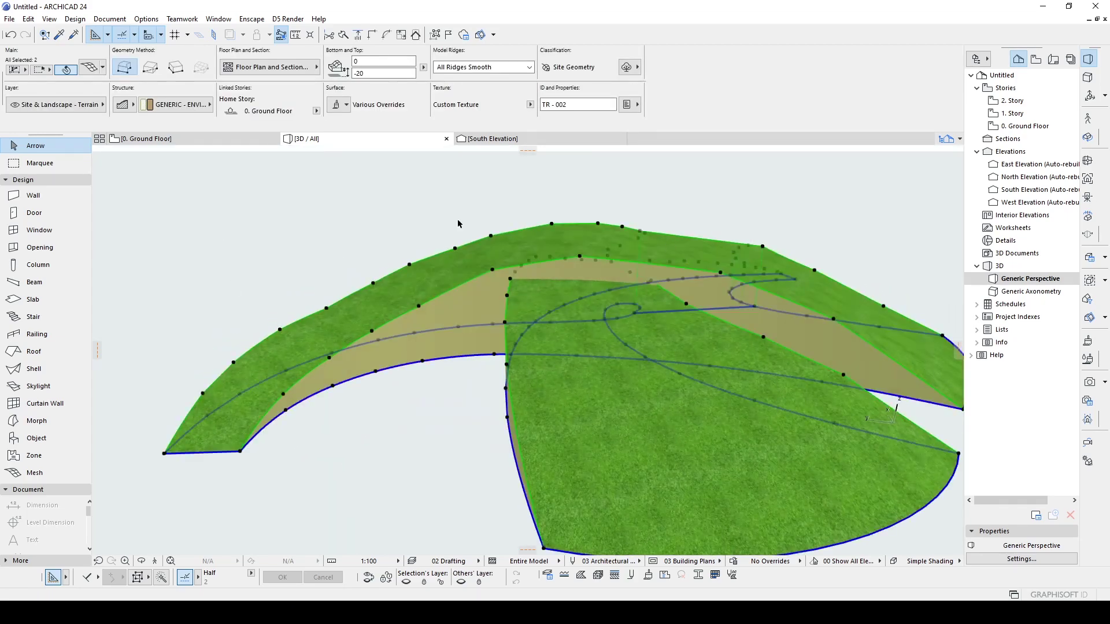
{"action": "middle_click_drag", "start_coordinate": [511, 230], "coordinate": [483, 397], "text": "shift"}
{"action": "right_click", "coordinate": [484, 397]}
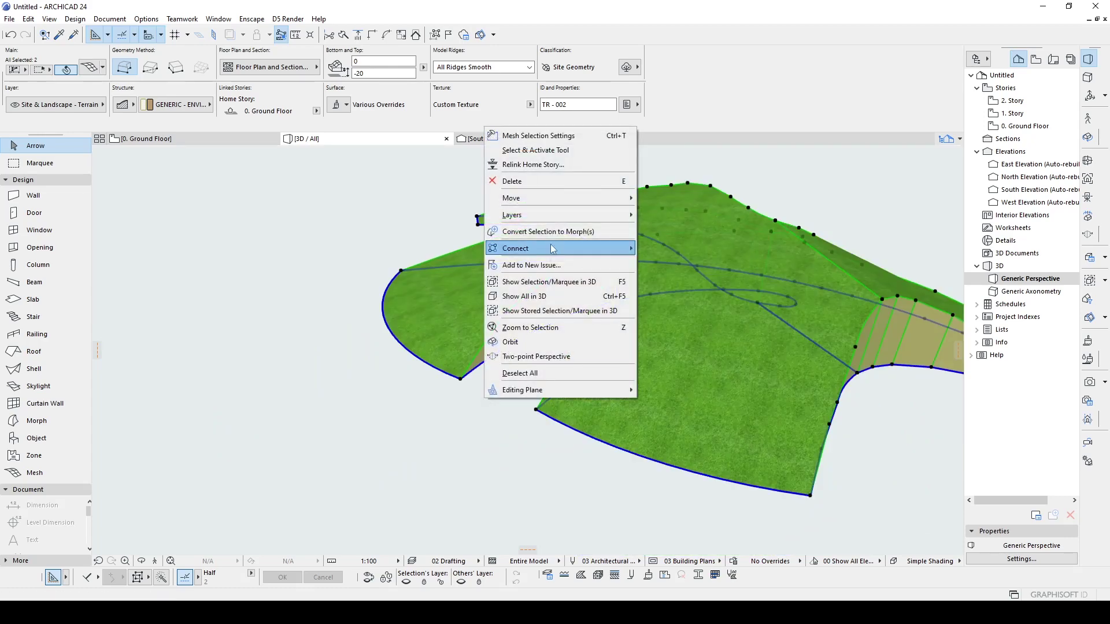
{"action": "mouse_move", "coordinate": [550, 201]}
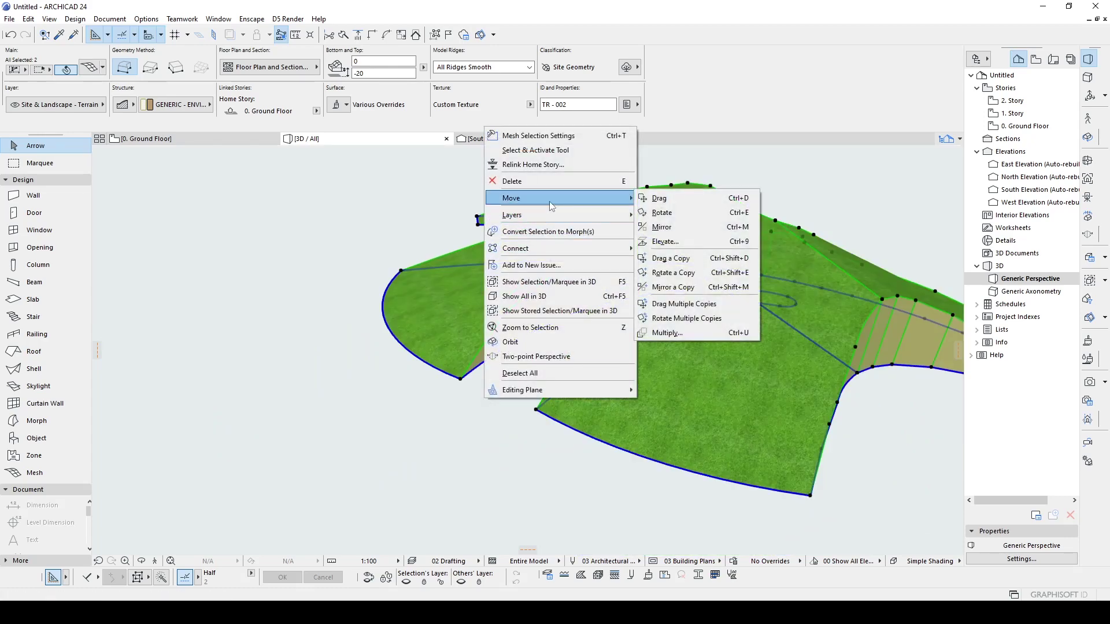
{"action": "left_click", "coordinate": [662, 263]}
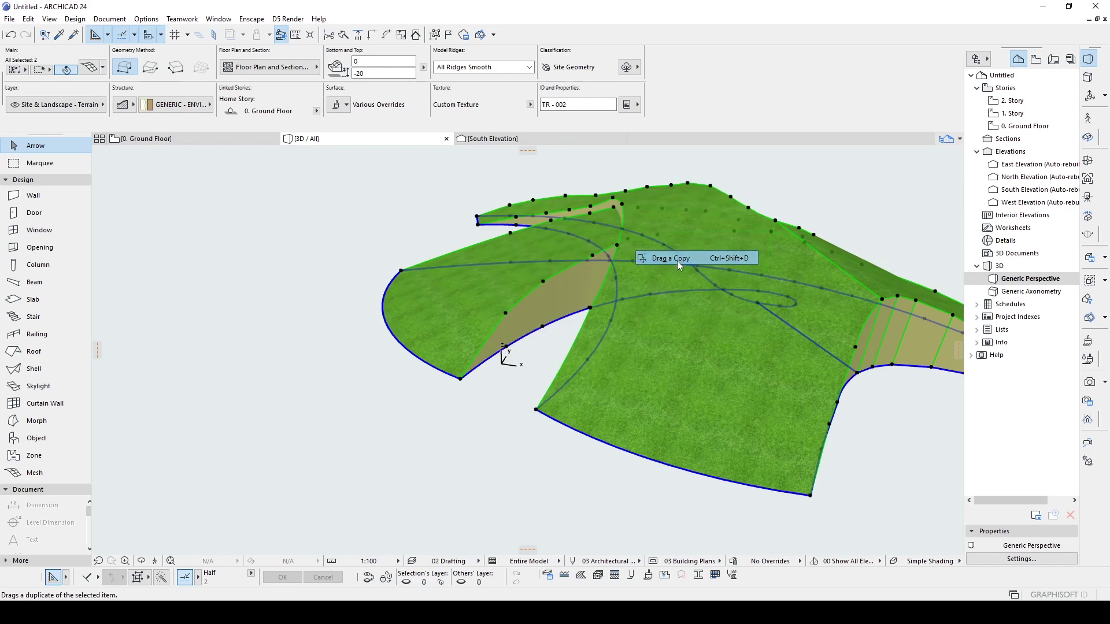
{"action": "left_click", "coordinate": [462, 381]}
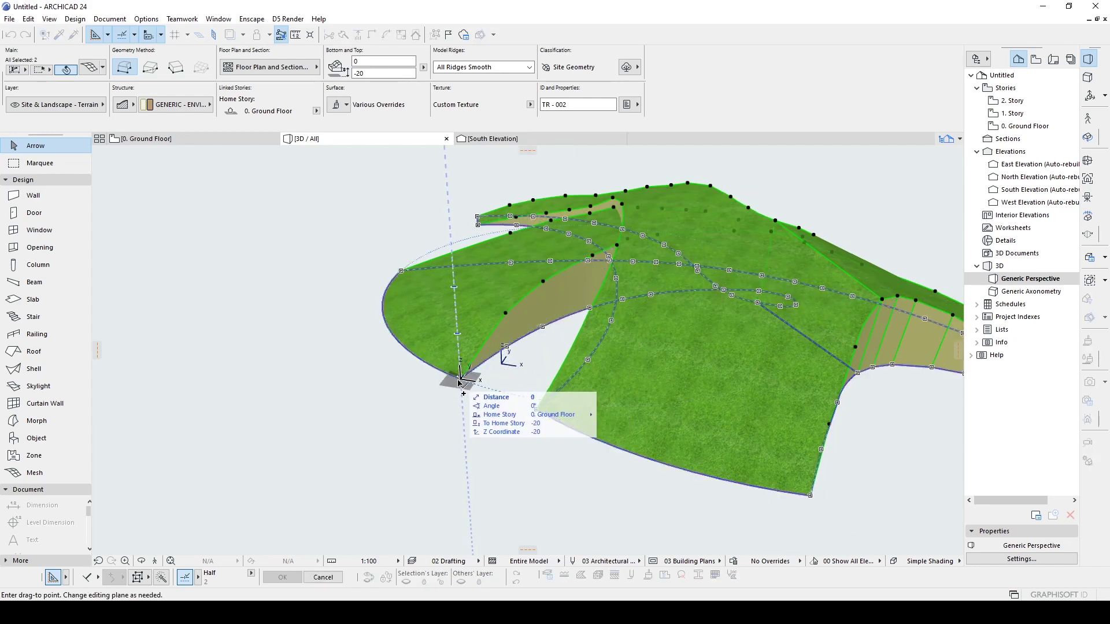
{"action": "left_click", "coordinate": [457, 386]}
Drag the selected pair of overlapping meshes straight down by 50, taking the end slope's lower corner as reference point
{"action": "middle_click_drag", "start_coordinate": [561, 378], "coordinate": [505, 333], "text": "shift"}
{"action": "scroll", "coordinate": [506, 334], "scroll_direction": "up", "scroll_amount": 2}
{"action": "scroll", "coordinate": [506, 334], "scroll_direction": "up", "scroll_amount": 2}
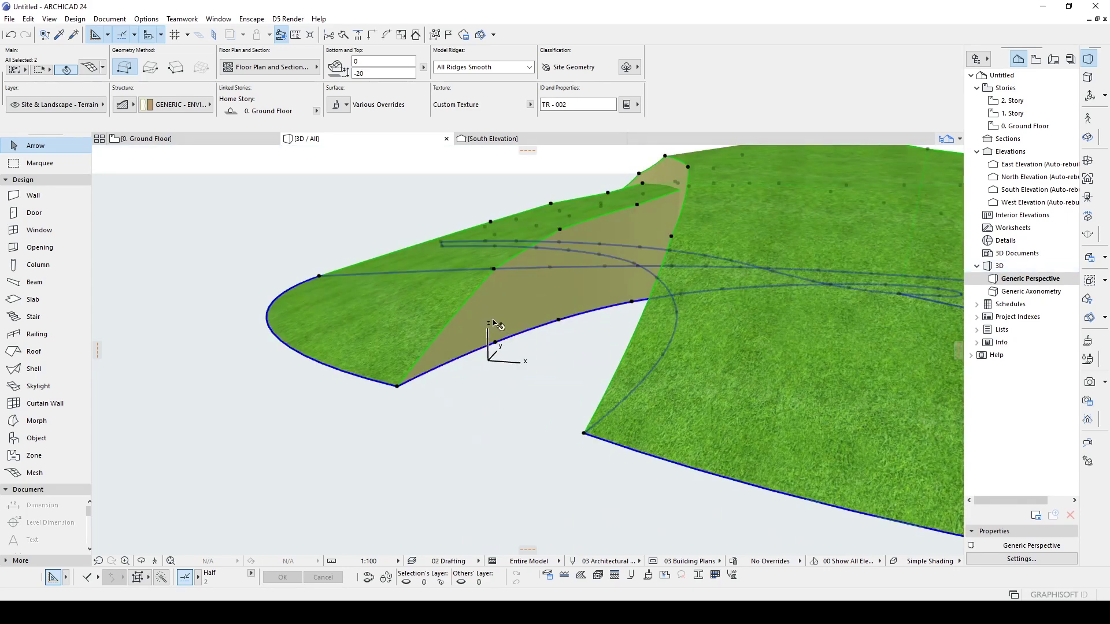
{"action": "right_click", "coordinate": [397, 393]}
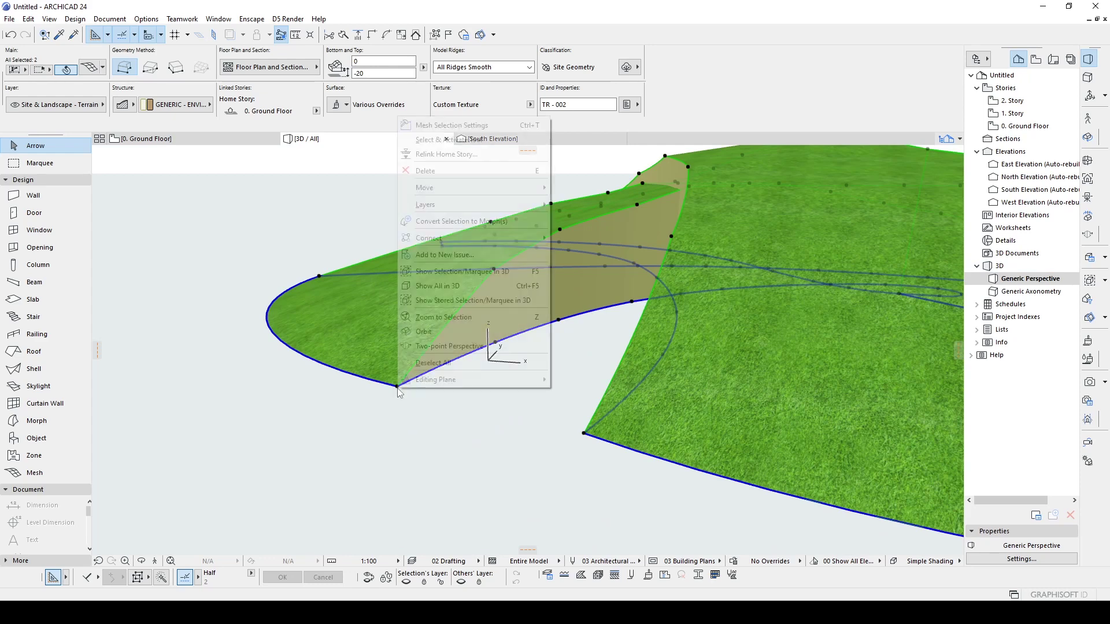
{"action": "mouse_move", "coordinate": [482, 190]}
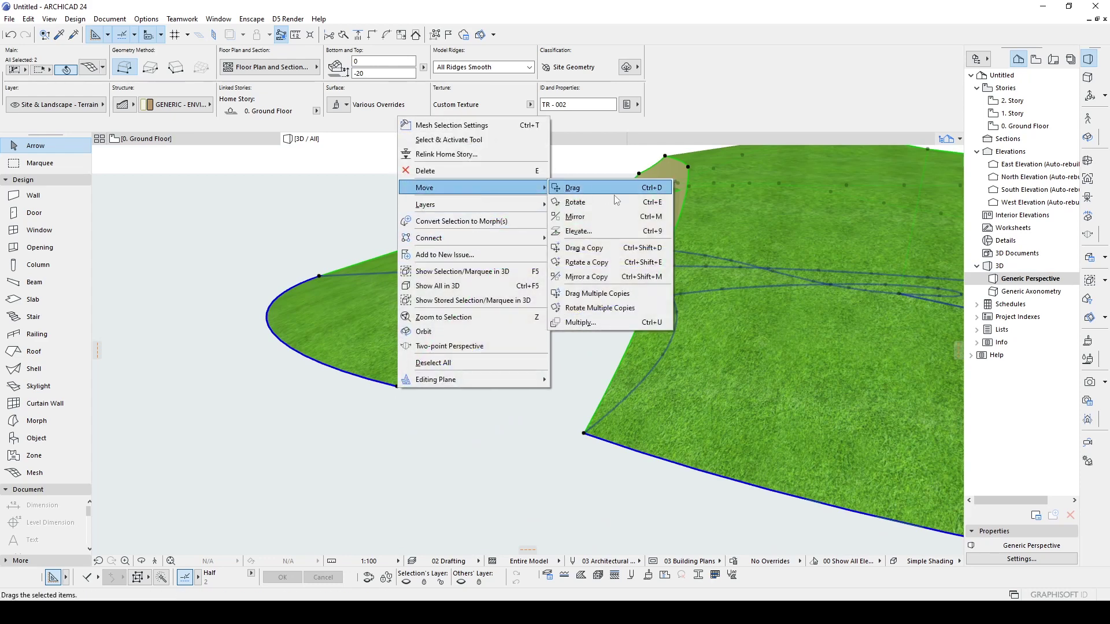
{"action": "left_click", "coordinate": [595, 187]}
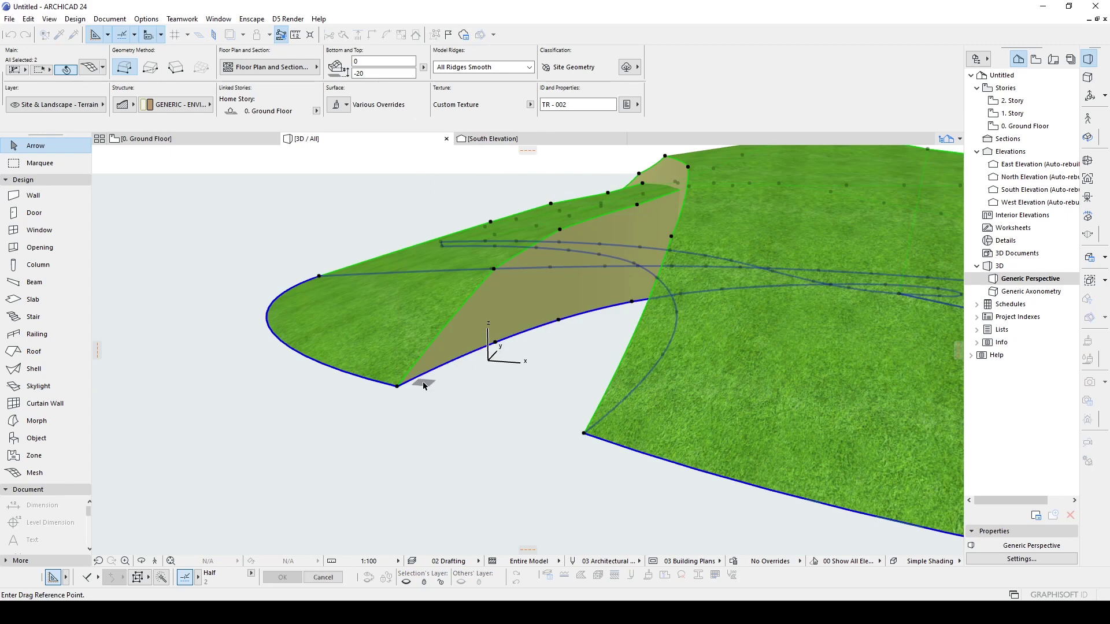
{"action": "left_click", "coordinate": [397, 386]}
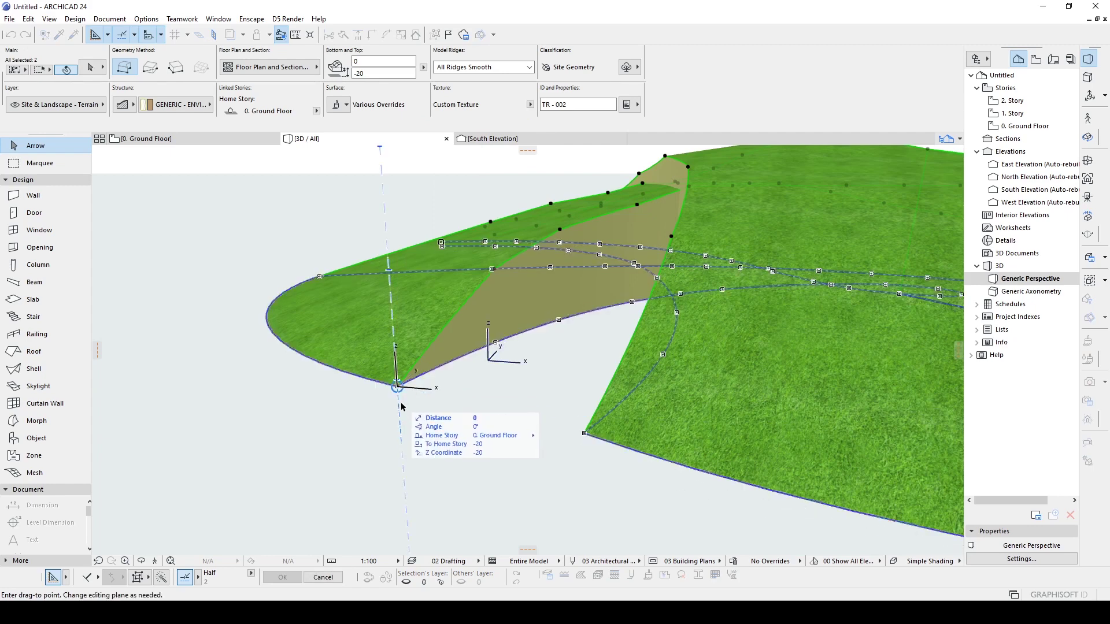
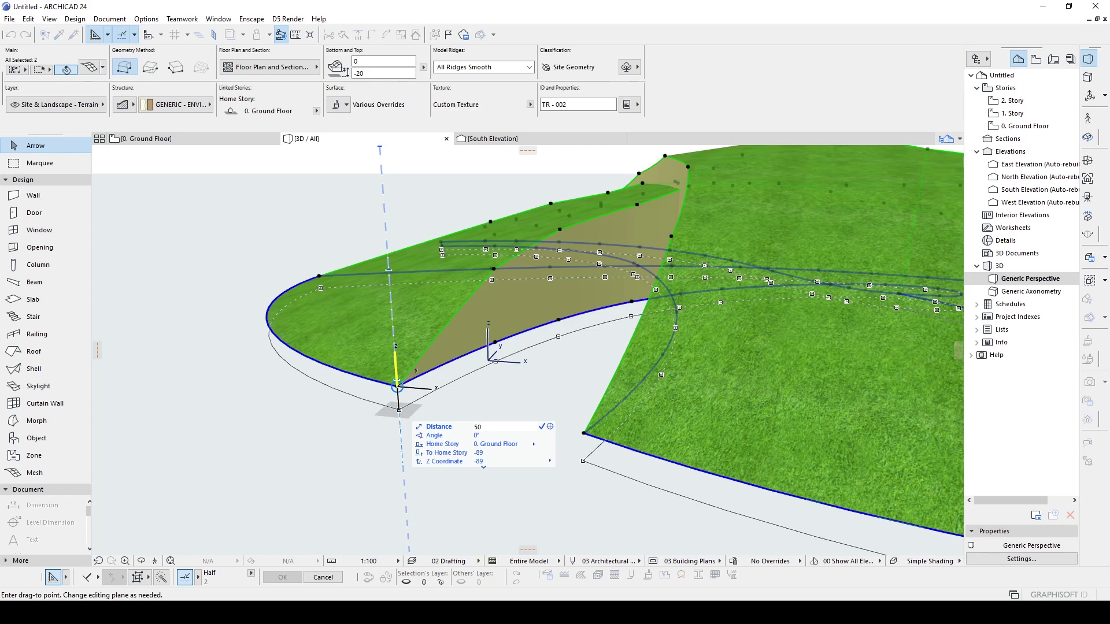
{"action": "key", "text": "Return"}
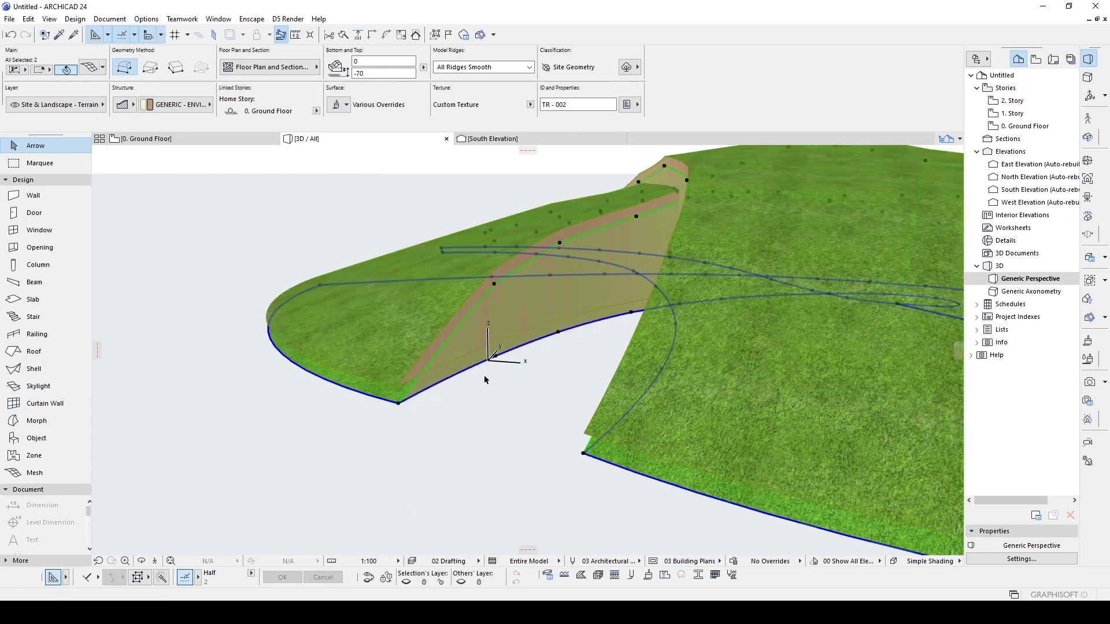
Assign the two lowered meshes to the - Hidden layer and make that layer visible
{"action": "left_click", "coordinate": [62, 107]}
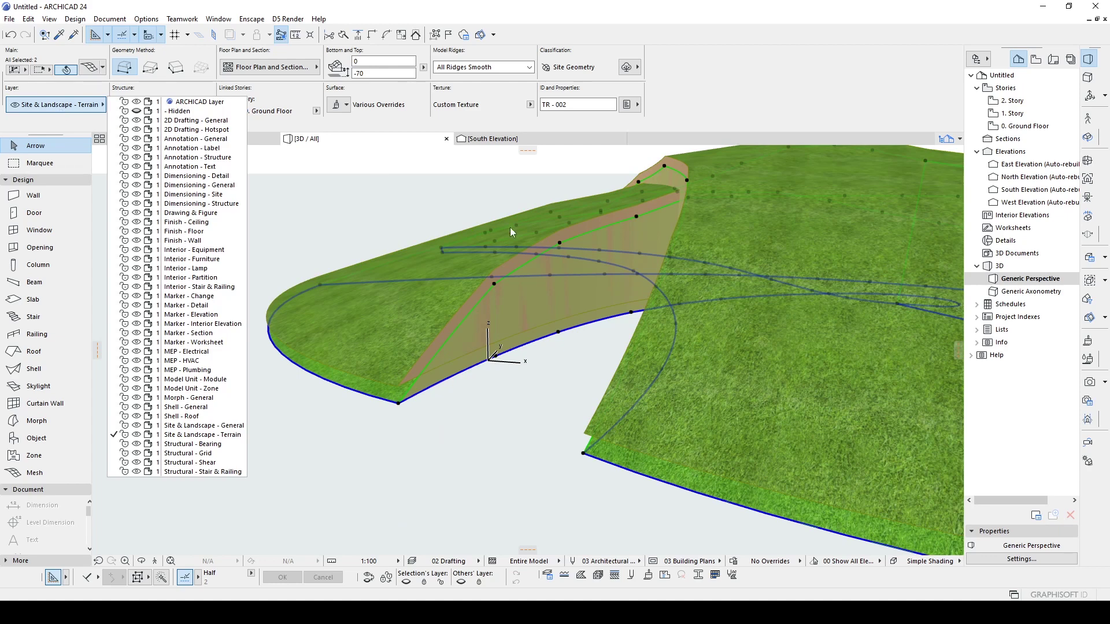
{"action": "left_click", "coordinate": [176, 111]}
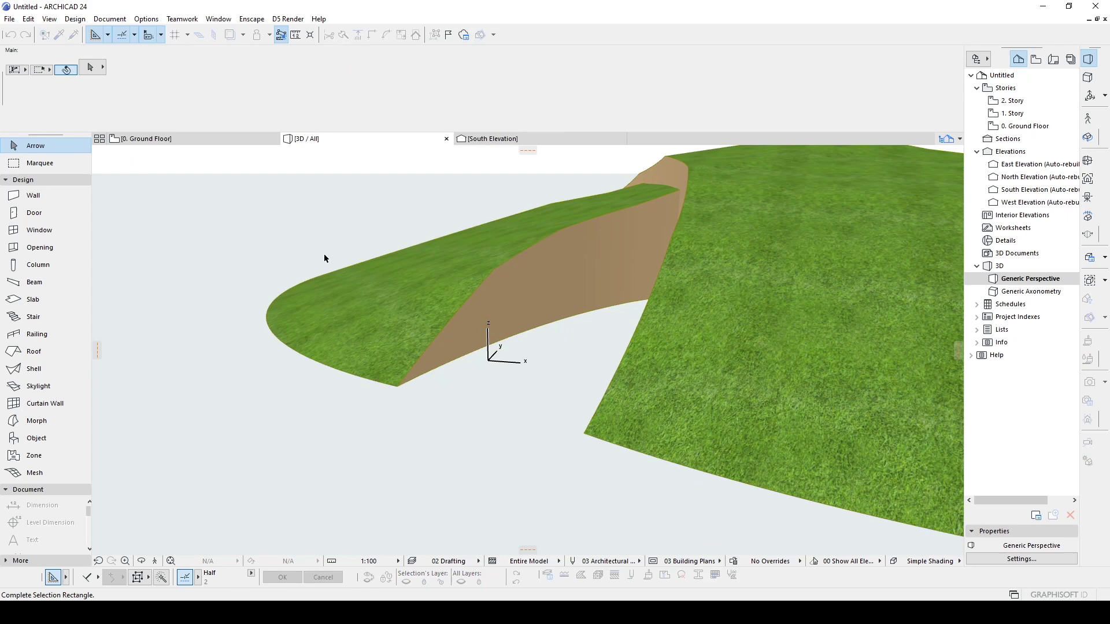
{"action": "key", "text": "ctrl+l"}
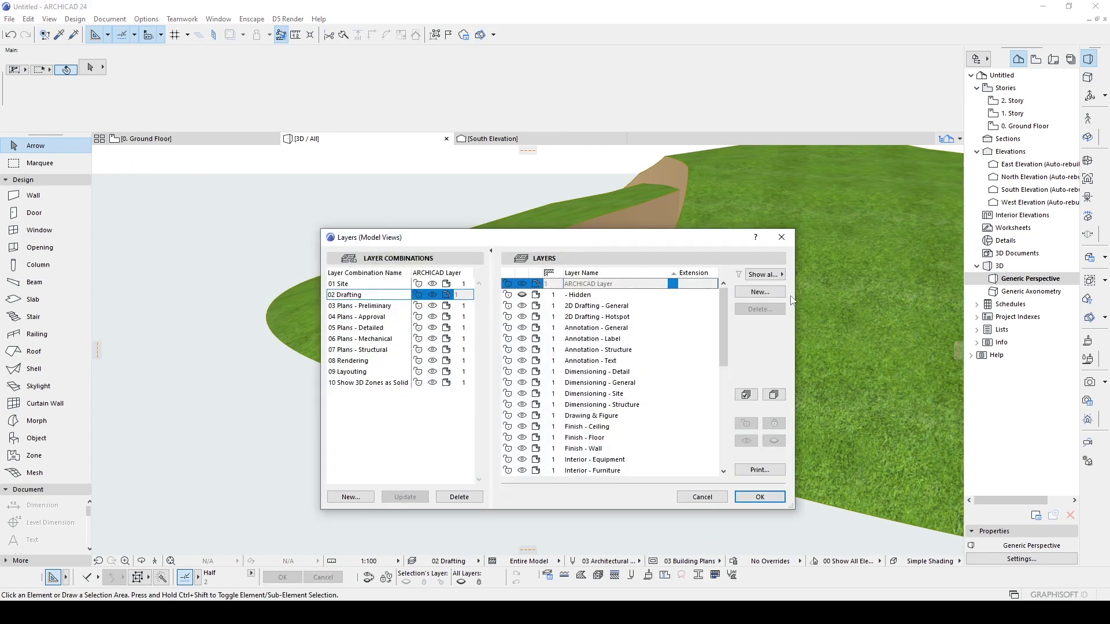
{"action": "left_click", "coordinate": [523, 295]}
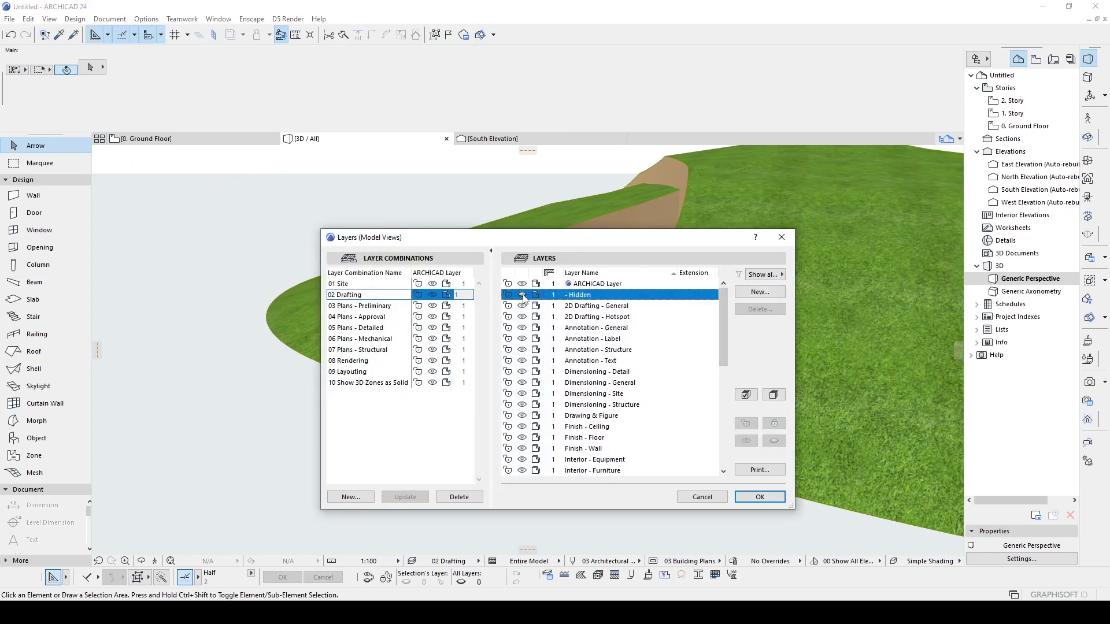
{"action": "left_click", "coordinate": [760, 497]}
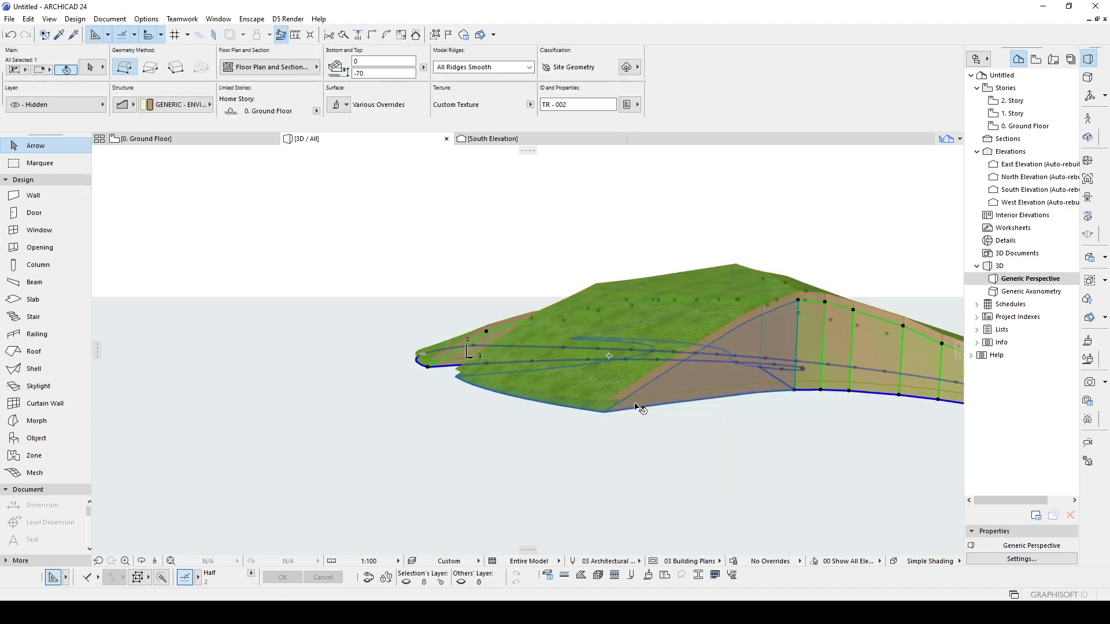
Select both lowered meshes and bring up Solid Element Operations with them as operators
{"action": "key", "text": "ctrl+a"}
{"action": "middle_click_drag", "start_coordinate": [529, 407], "coordinate": [785, 441], "text": "shift"}
{"action": "middle_click_drag", "start_coordinate": [491, 401], "coordinate": [827, 389], "text": "shift"}
{"action": "right_click", "coordinate": [433, 227]}
{"action": "mouse_move", "coordinate": [508, 347]}
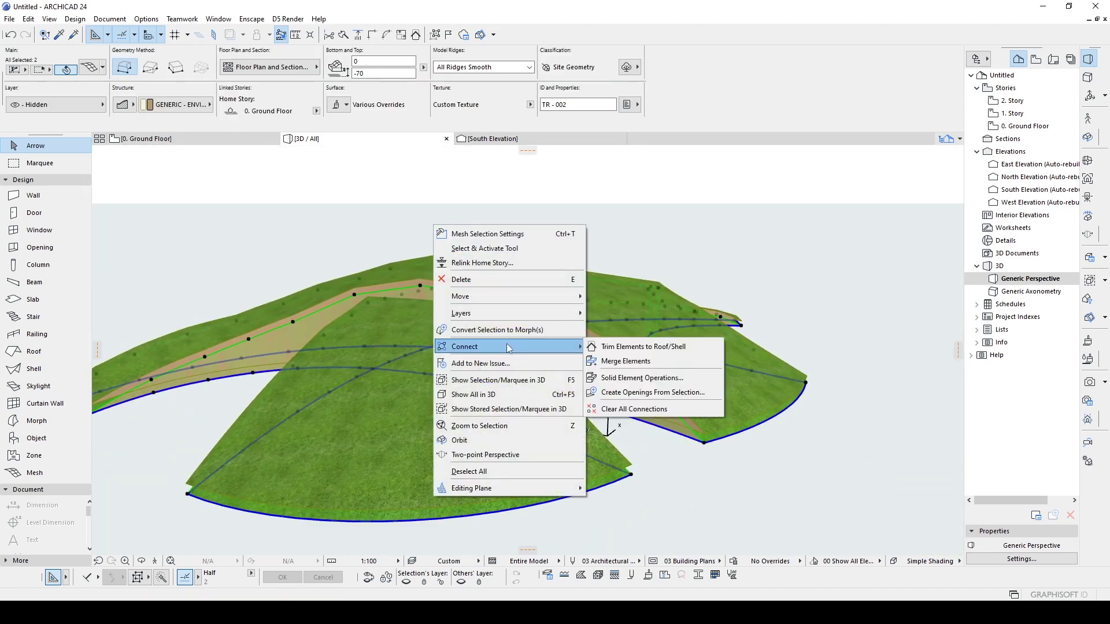
{"action": "left_click", "coordinate": [657, 379]}
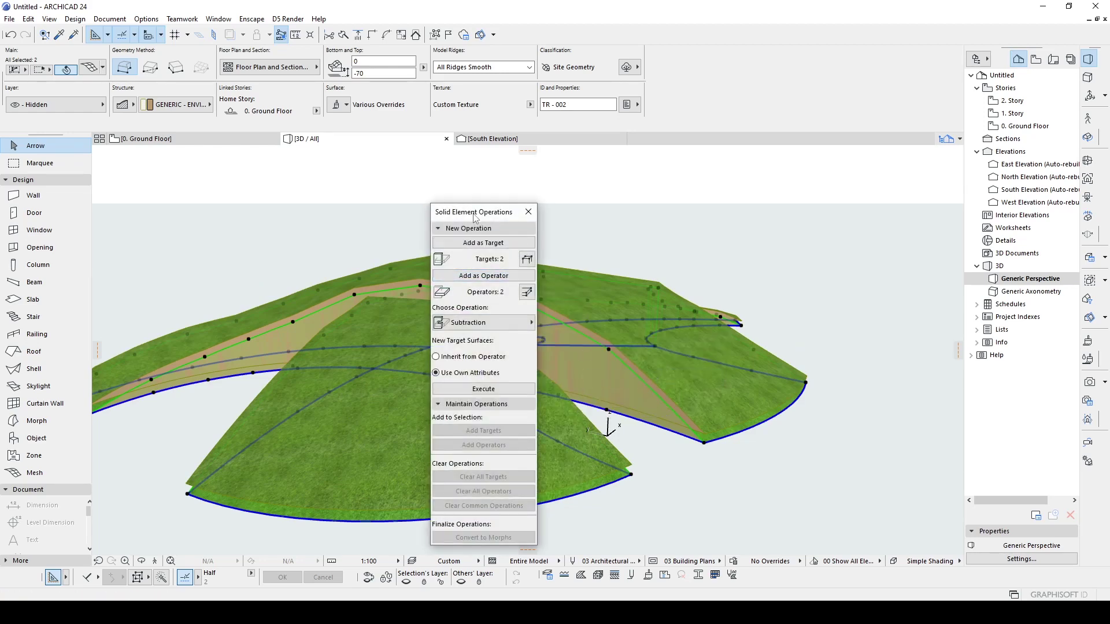
{"action": "left_click_drag", "start_coordinate": [474, 217], "coordinate": [817, 233]}
Set the two upper meshes as targets and execute a Subtraction with downward extrusion against the lowered meshes
{"action": "left_click", "coordinate": [456, 231]}
{"action": "left_click", "coordinate": [411, 275]}
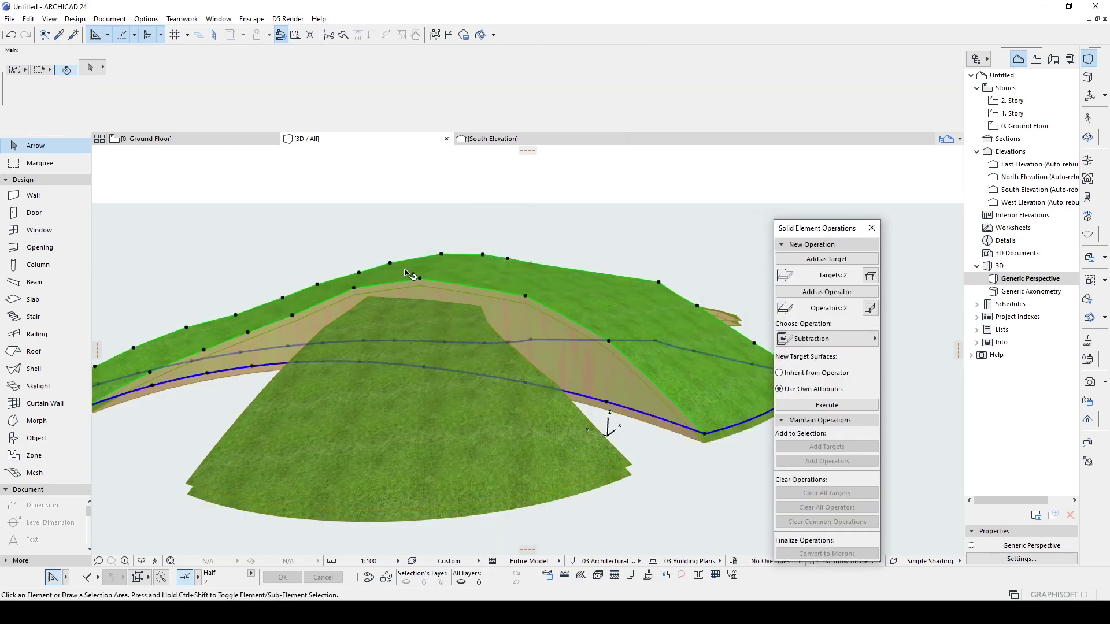
{"action": "left_click", "coordinate": [334, 420], "text": "shift"}
{"action": "middle_click_drag", "start_coordinate": [285, 366], "coordinate": [557, 397], "text": "shift"}
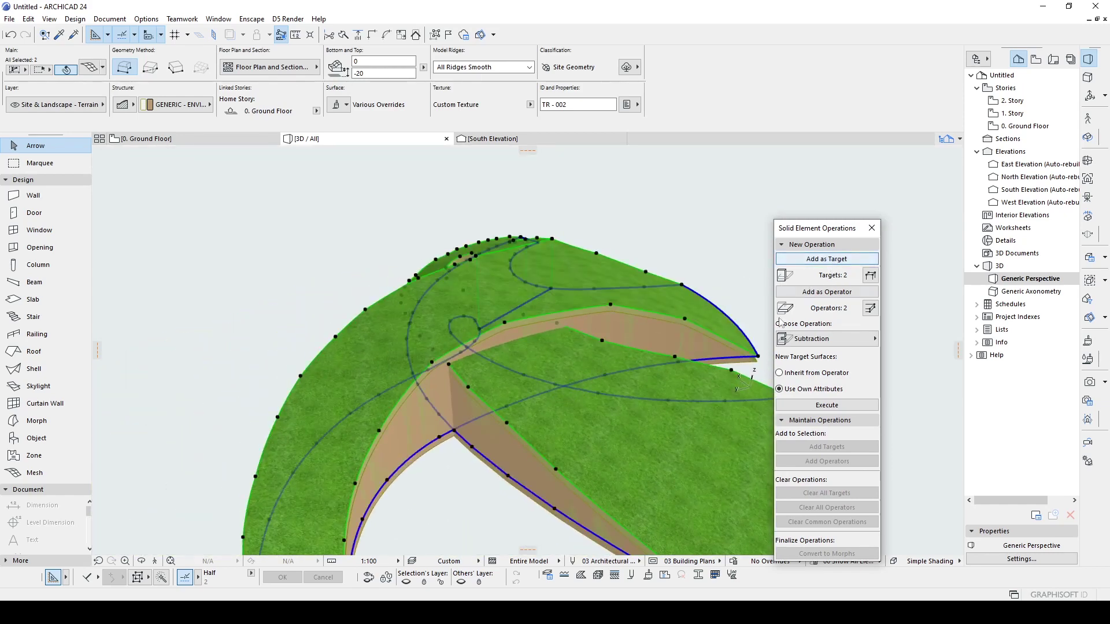
{"action": "left_click", "coordinate": [811, 340]}
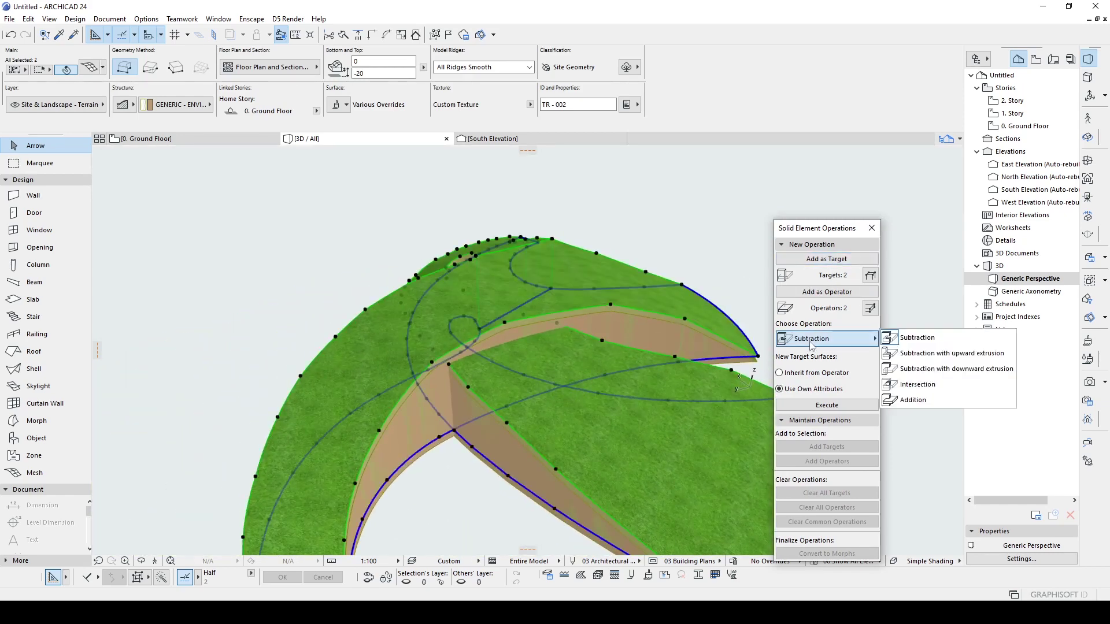
{"action": "left_click", "coordinate": [929, 371]}
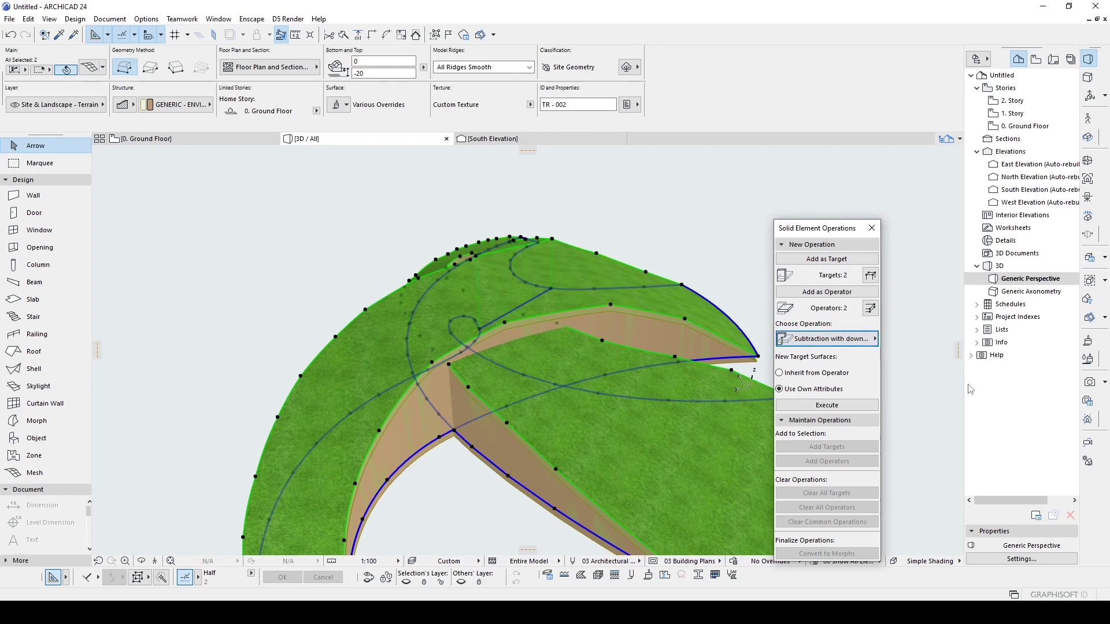
{"action": "left_click", "coordinate": [828, 407]}
Hide the - Hidden layer so only the thinned terrain meshes remain shown in 3D
{"action": "left_click", "coordinate": [701, 224]}
{"action": "middle_click_drag", "start_coordinate": [698, 224], "coordinate": [362, 280], "text": "shift"}
{"action": "middle_click_drag", "start_coordinate": [532, 334], "coordinate": [392, 279]}
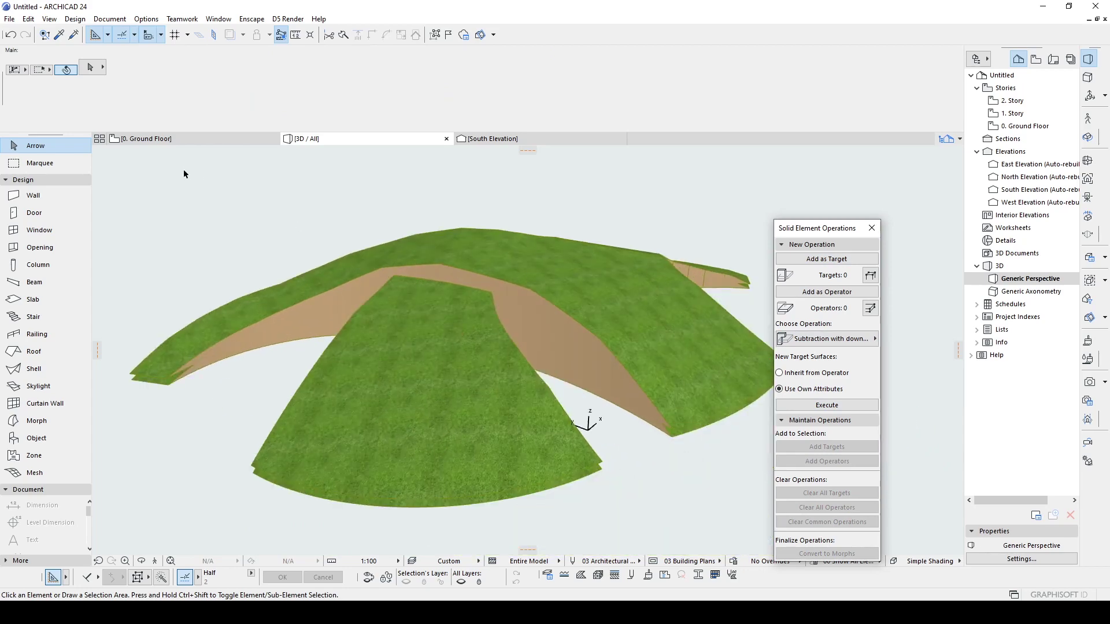
{"action": "key", "text": "ctrl+l"}
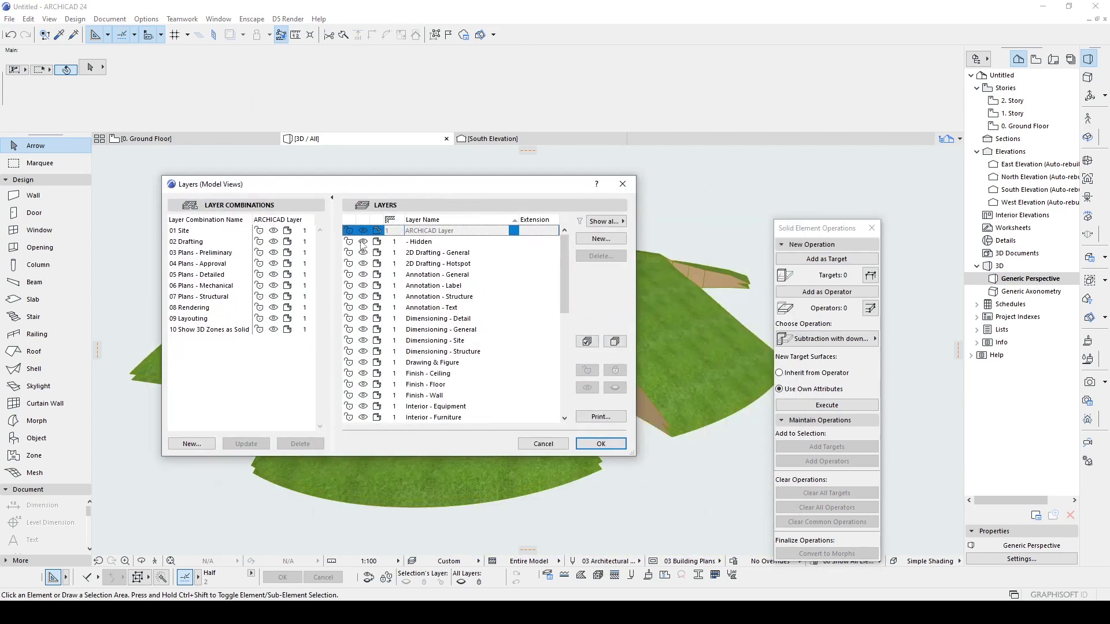
{"action": "left_click", "coordinate": [362, 241]}
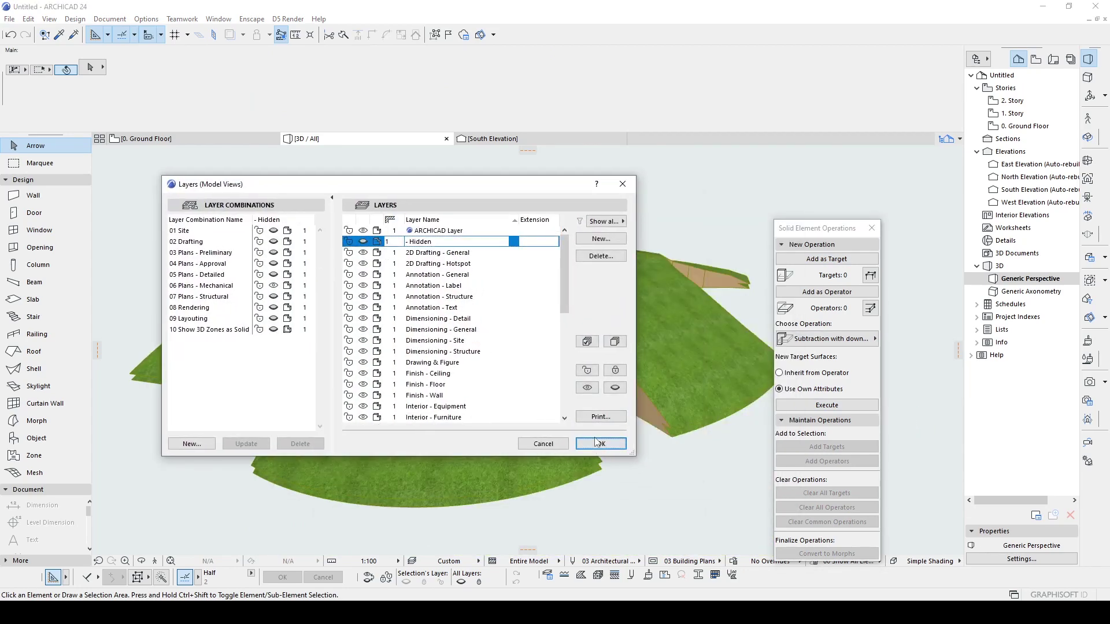
{"action": "left_click", "coordinate": [596, 442]}
{"action": "left_click", "coordinate": [523, 202]}
{"action": "left_click", "coordinate": [533, 197]}
{"action": "scroll", "coordinate": [362, 270], "scroll_direction": "down", "scroll_amount": 1}
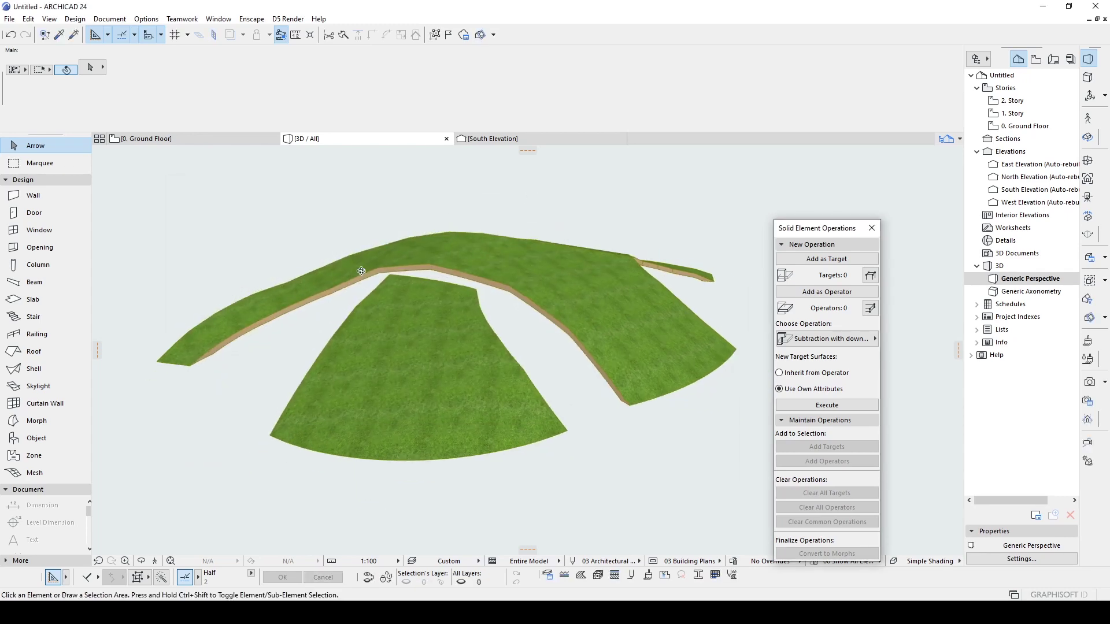
{"action": "middle_click_drag", "start_coordinate": [362, 270], "coordinate": [691, 265], "text": "shift"}
{"action": "middle_click_drag", "start_coordinate": [316, 342], "coordinate": [602, 345], "text": "shift"}
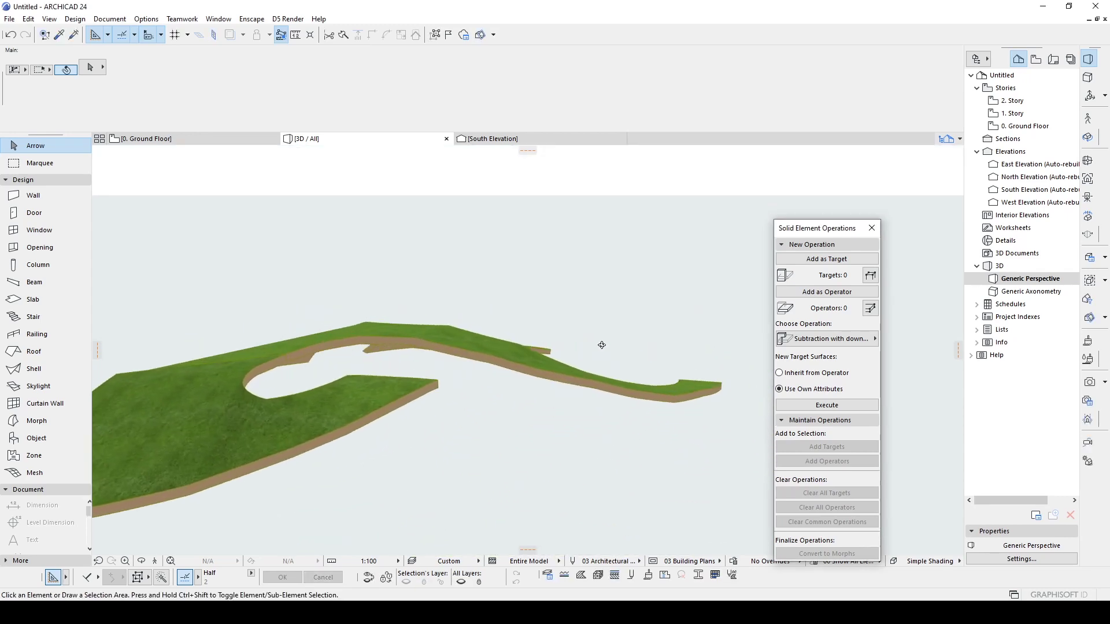
Remove the second Subtract (downwards) operation from the mesh with the oval opening, and check the terrain shells from several sides
{"action": "left_click", "coordinate": [425, 397]}
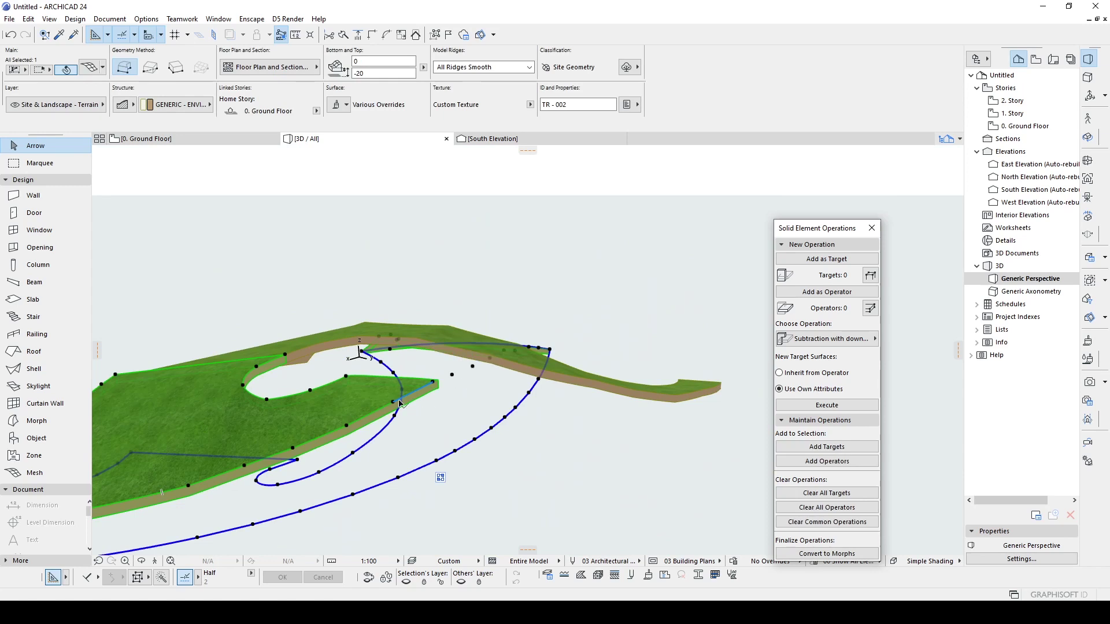
{"action": "middle_click_drag", "start_coordinate": [341, 391], "coordinate": [431, 498], "text": "shift"}
{"action": "left_click", "coordinate": [502, 266]}
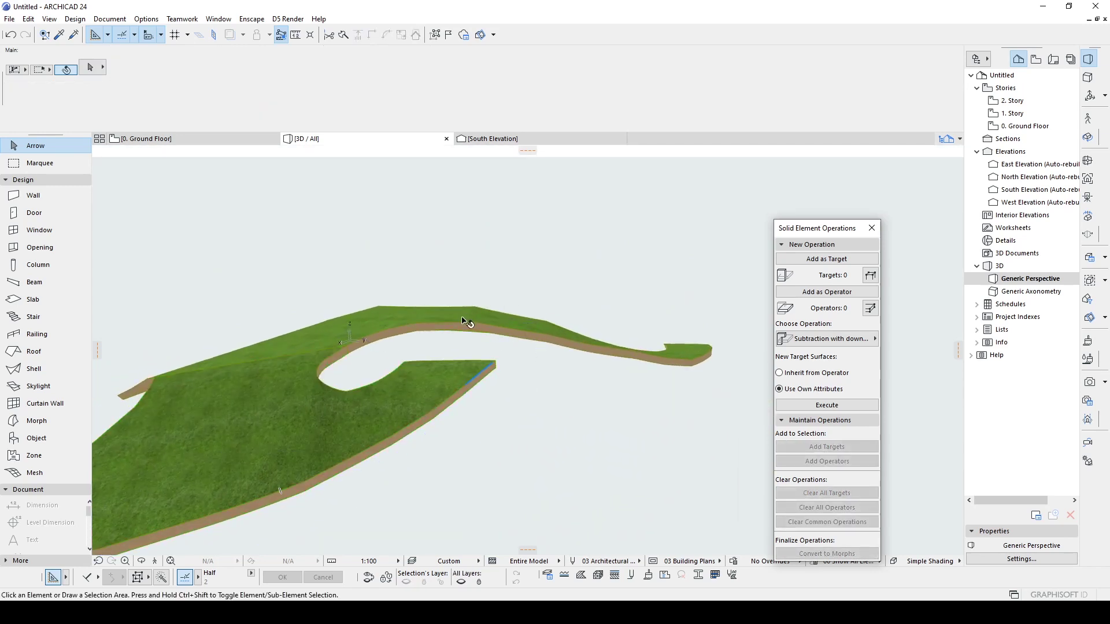
{"action": "scroll", "coordinate": [448, 373], "scroll_direction": "up", "scroll_amount": 1}
{"action": "left_click", "coordinate": [479, 372]}
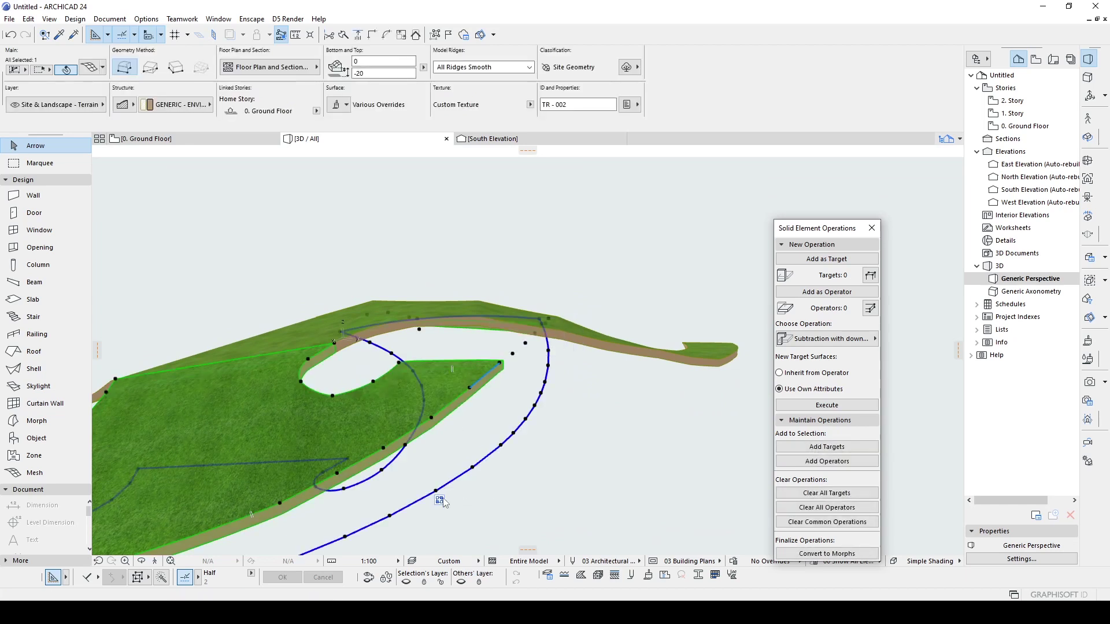
{"action": "mouse_move", "coordinate": [441, 501]}
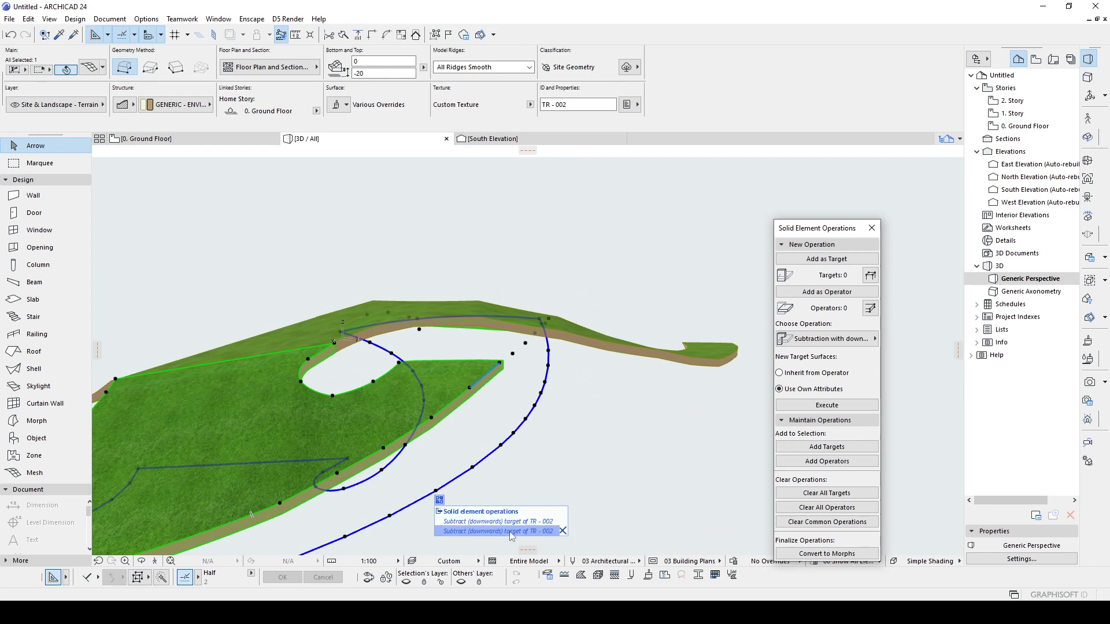
{"action": "left_click", "coordinate": [563, 531]}
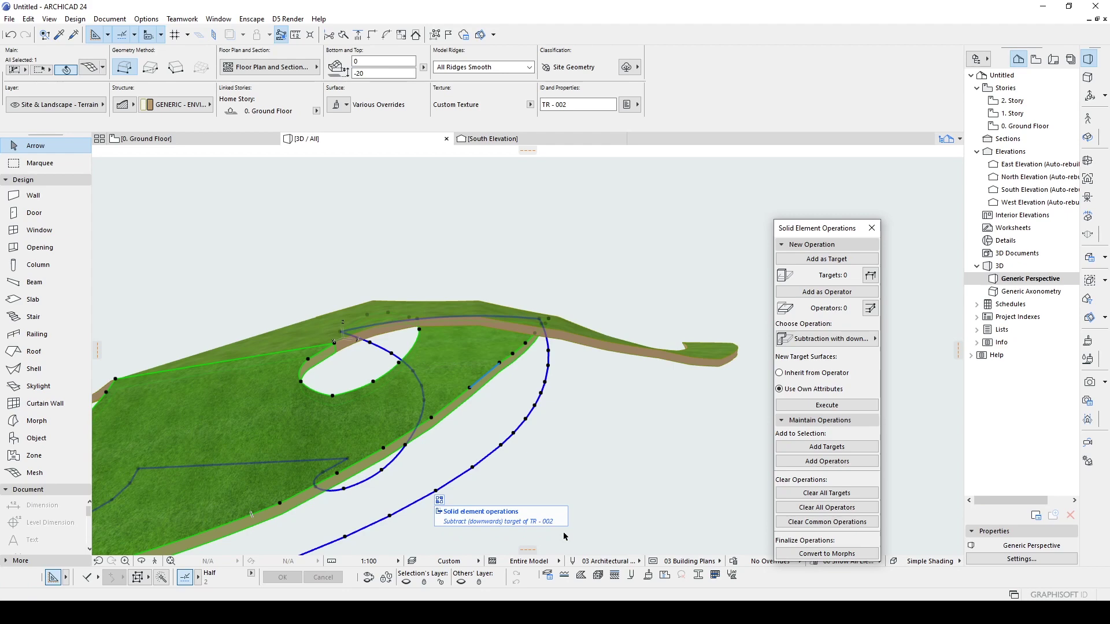
{"action": "left_click", "coordinate": [645, 446]}
{"action": "scroll", "coordinate": [651, 449], "scroll_direction": "down", "scroll_amount": 2}
{"action": "middle_click_drag", "start_coordinate": [651, 448], "coordinate": [497, 345], "text": "shift"}
{"action": "middle_click_drag", "start_coordinate": [528, 247], "coordinate": [305, 391], "text": "shift"}
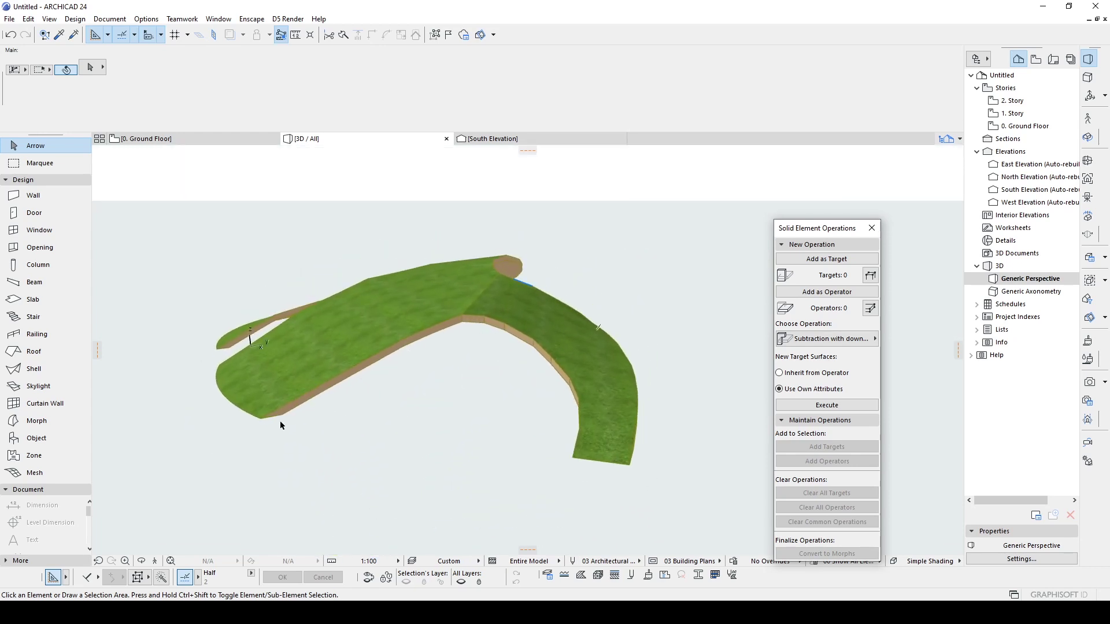
{"action": "middle_click_drag", "start_coordinate": [636, 421], "coordinate": [280, 460], "text": "shift"}
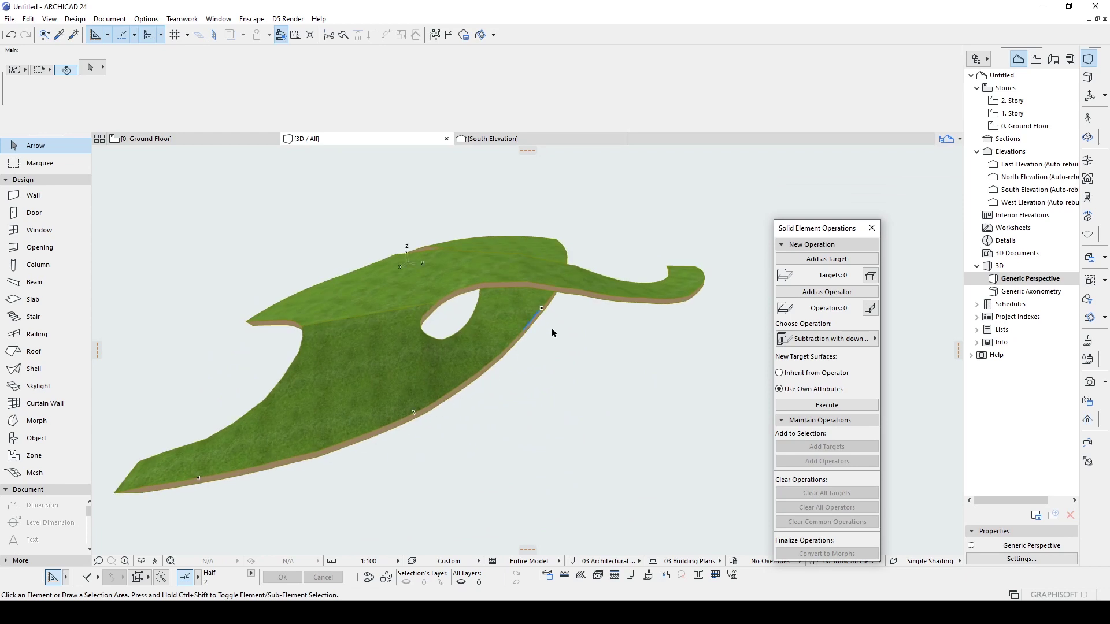
Examine the overlapping green terrain shells and their thin edges from the side, the front and above
{"action": "mouse_move", "coordinate": [490, 328]}
{"action": "middle_mouse_down", "text": "shift"}
{"action": "mouse_move", "coordinate": [285, 354]}
{"action": "mouse_move", "coordinate": [496, 315]}
{"action": "middle_mouse_up", "text": "shift"}
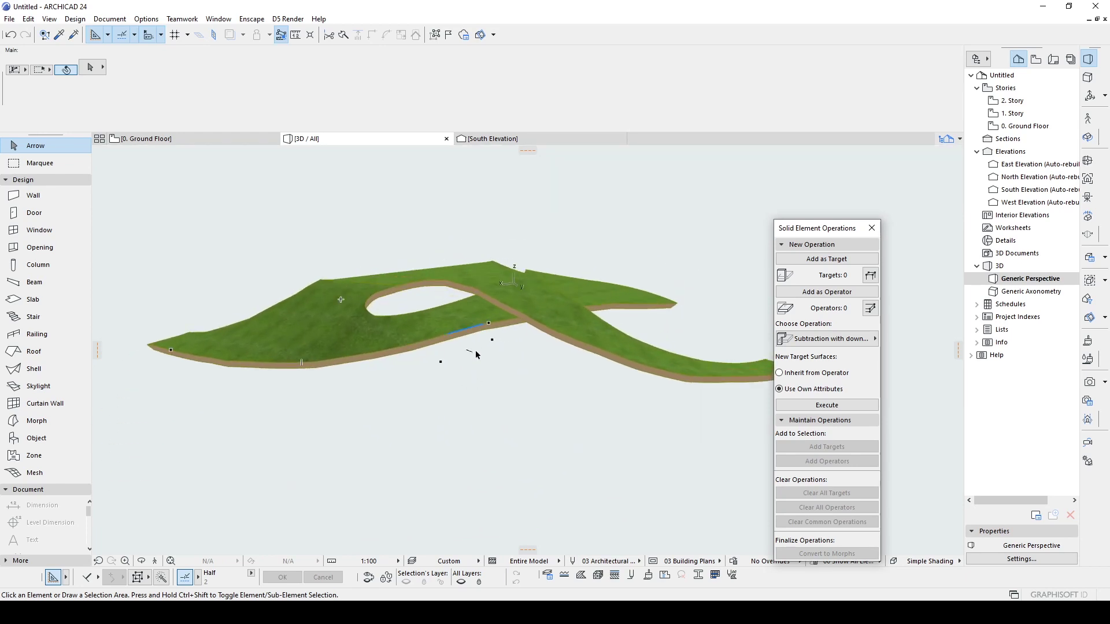
{"action": "middle_click_drag", "start_coordinate": [475, 355], "coordinate": [181, 378], "text": "shift"}
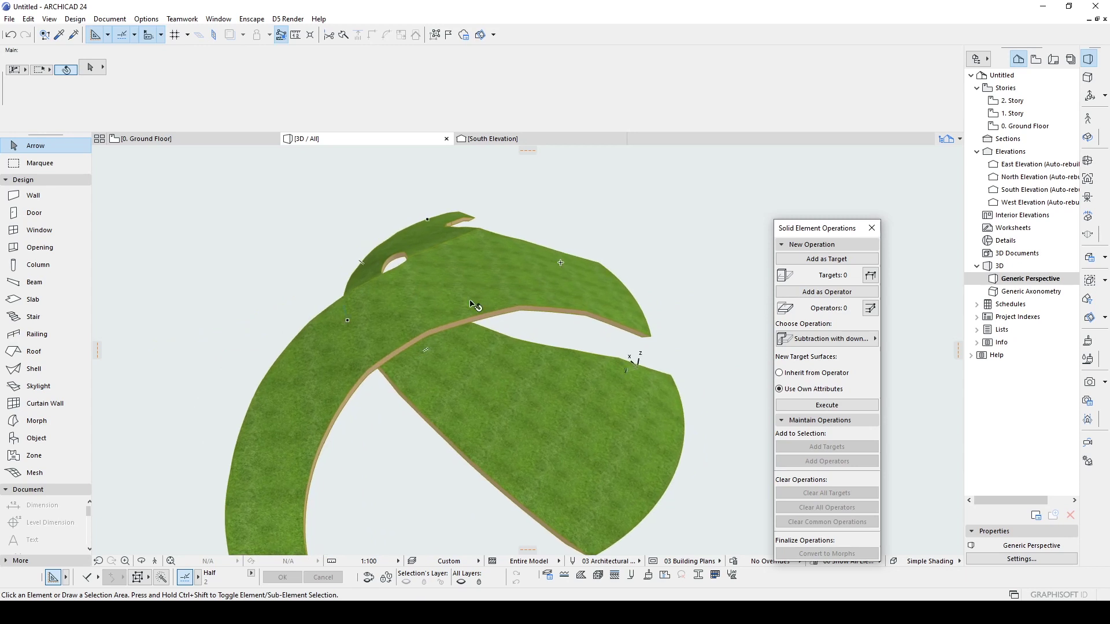
{"action": "scroll", "coordinate": [570, 376], "scroll_direction": "down", "scroll_amount": 3}
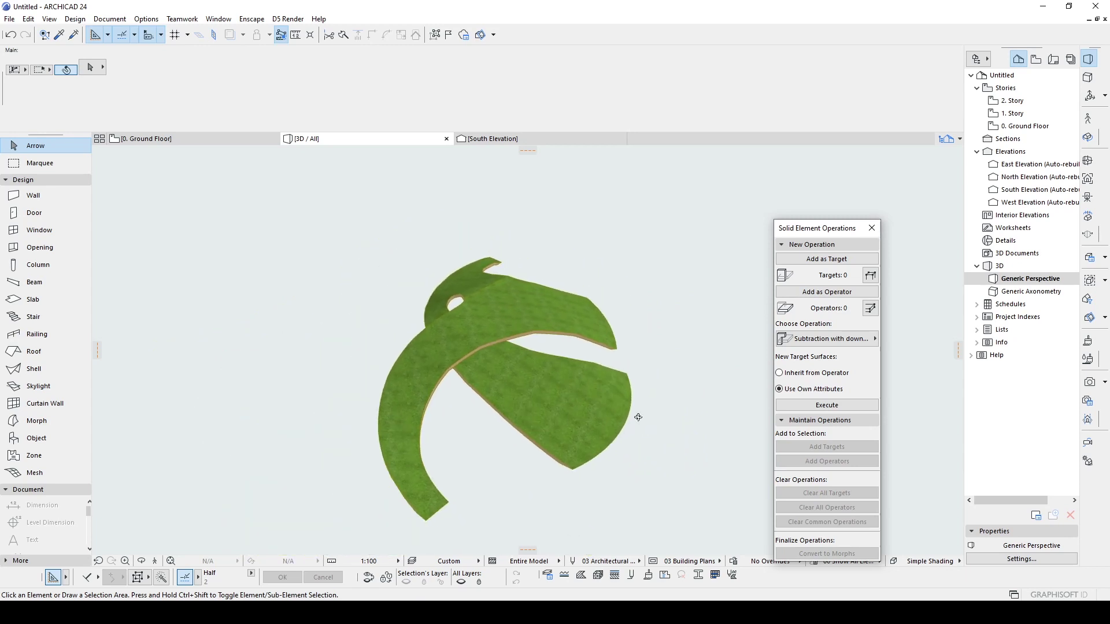
{"action": "middle_click_drag", "start_coordinate": [637, 417], "coordinate": [717, 355], "text": "shift"}
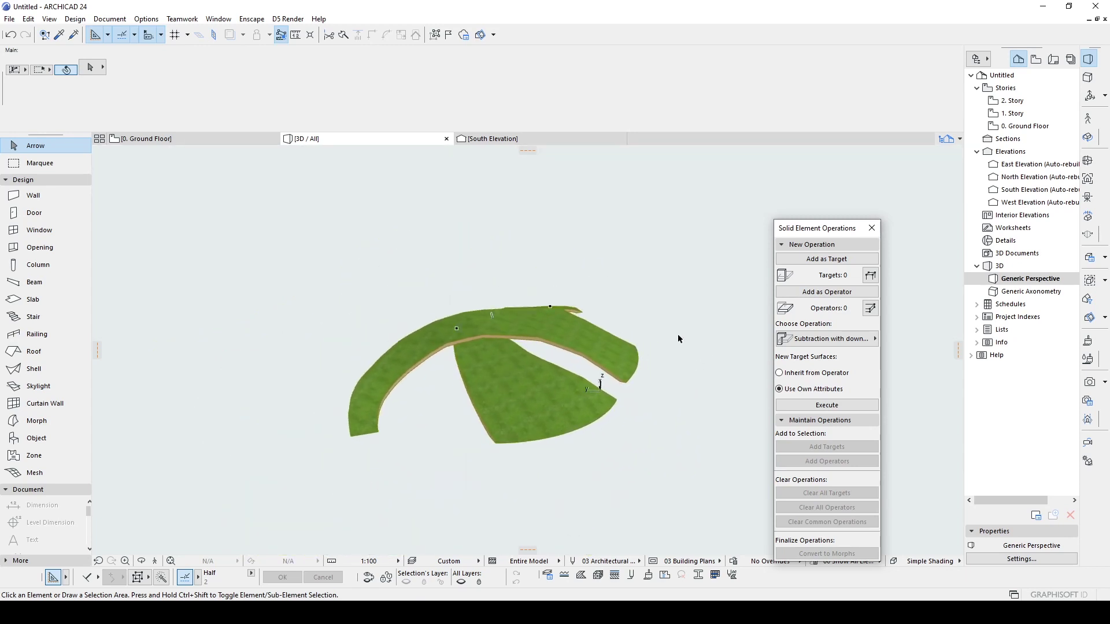
{"action": "scroll", "coordinate": [678, 334], "scroll_direction": "up", "scroll_amount": 2}
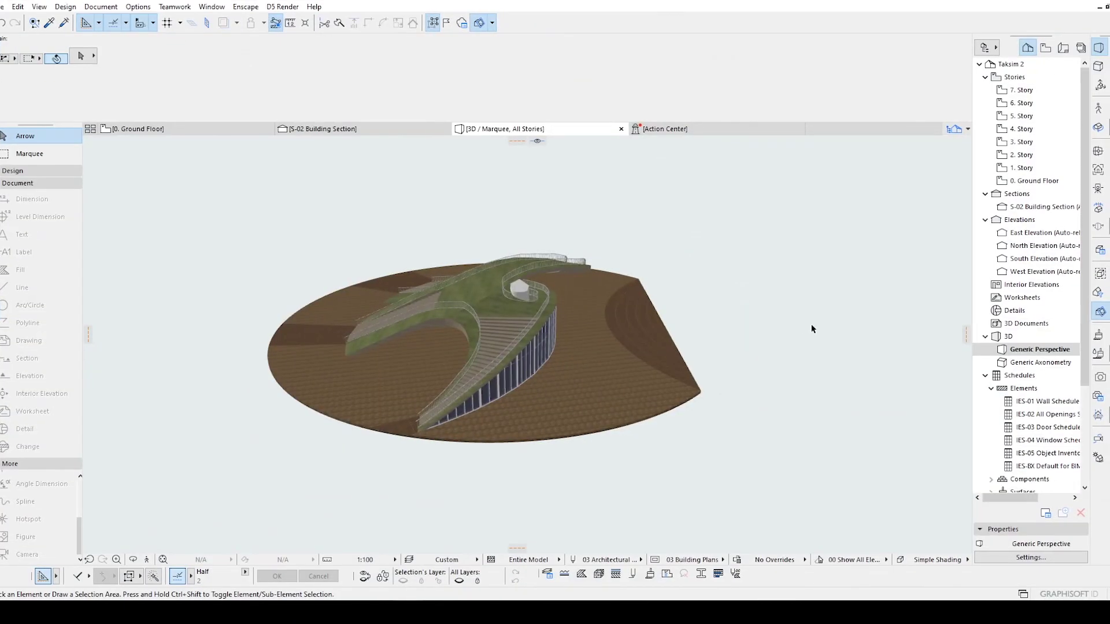
In the finished Taksim 2 project, inspect the green roof ramps, stairs, railings and glazed facades from around the building and close up
{"action": "middle_click_drag", "start_coordinate": [738, 324], "coordinate": [382, 344], "text": "shift"}
{"action": "middle_click_drag", "start_coordinate": [911, 350], "coordinate": [370, 335], "text": "shift"}
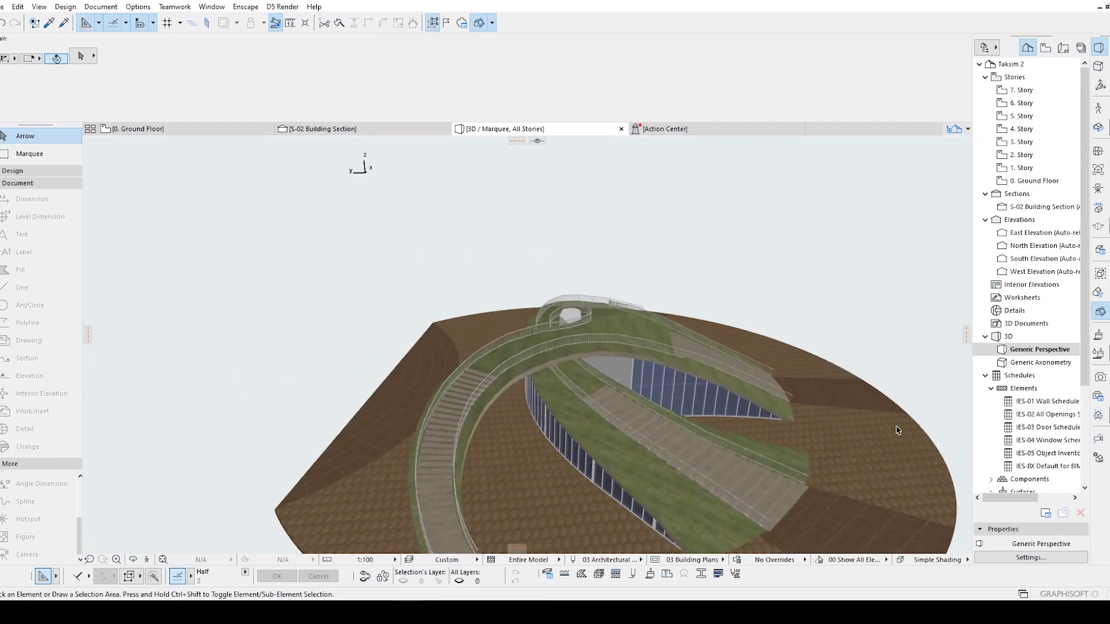
{"action": "middle_click_drag", "start_coordinate": [896, 430], "coordinate": [771, 354], "text": "shift"}
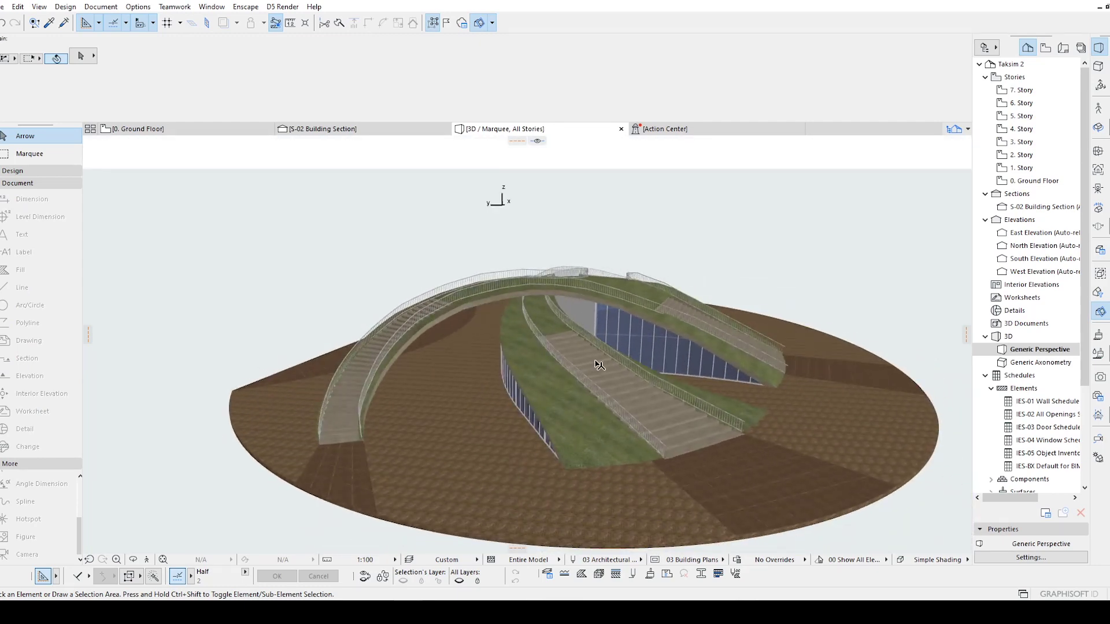
{"action": "scroll", "coordinate": [596, 370], "scroll_direction": "up", "scroll_amount": 2}
{"action": "middle_click_drag", "start_coordinate": [478, 303], "coordinate": [606, 301], "text": "shift"}
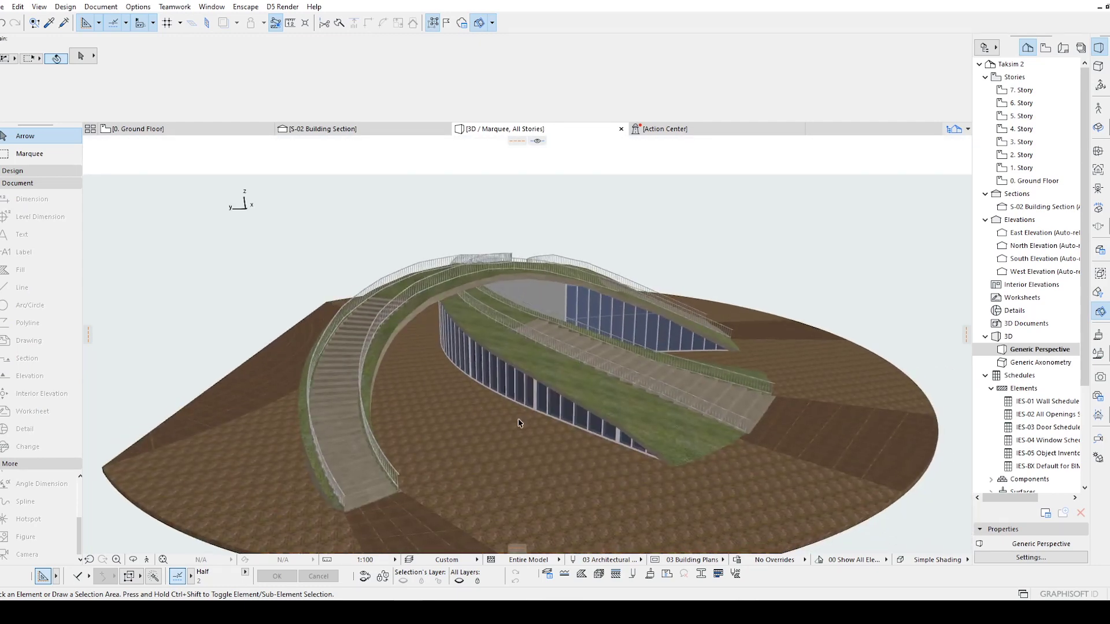
{"action": "scroll", "coordinate": [518, 423], "scroll_direction": "up", "scroll_amount": 10}
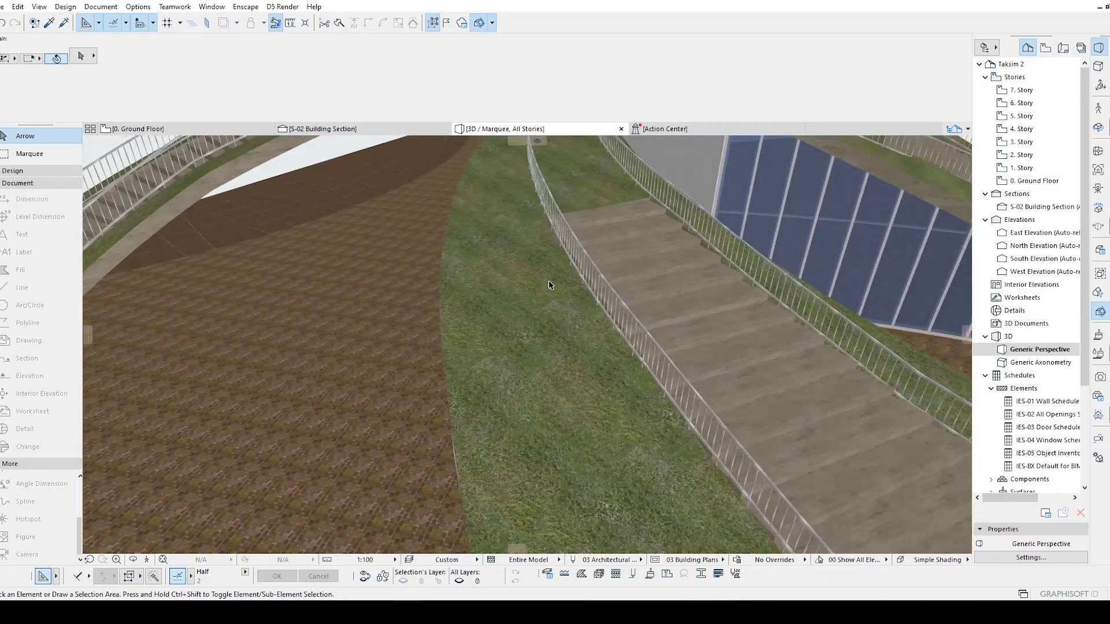
{"action": "scroll", "coordinate": [549, 284], "scroll_direction": "down", "scroll_amount": 5}
{"action": "middle_click_drag", "start_coordinate": [459, 349], "coordinate": [336, 226], "text": "shift"}
{"action": "middle_click_drag", "start_coordinate": [409, 321], "coordinate": [454, 283], "text": "shift"}
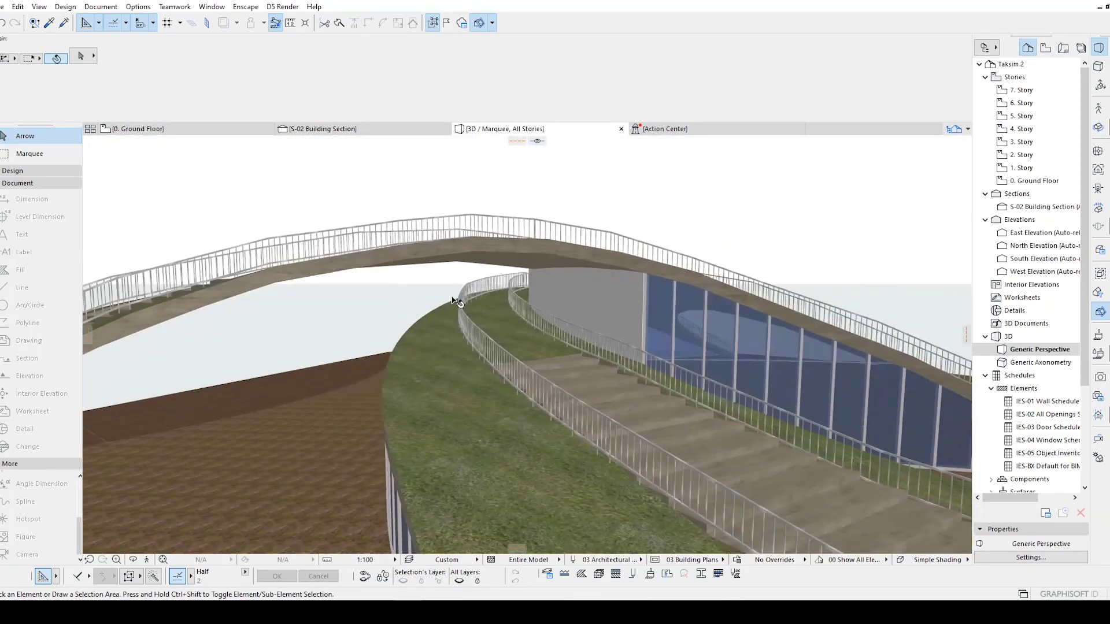
Fly through the Taksim 2 model in 3D Explore mode, viewing the railed walkways, roof underside, curved curtain walls and paved ground
{"action": "key", "text": "Up"}
{"action": "key", "text": "Up"}
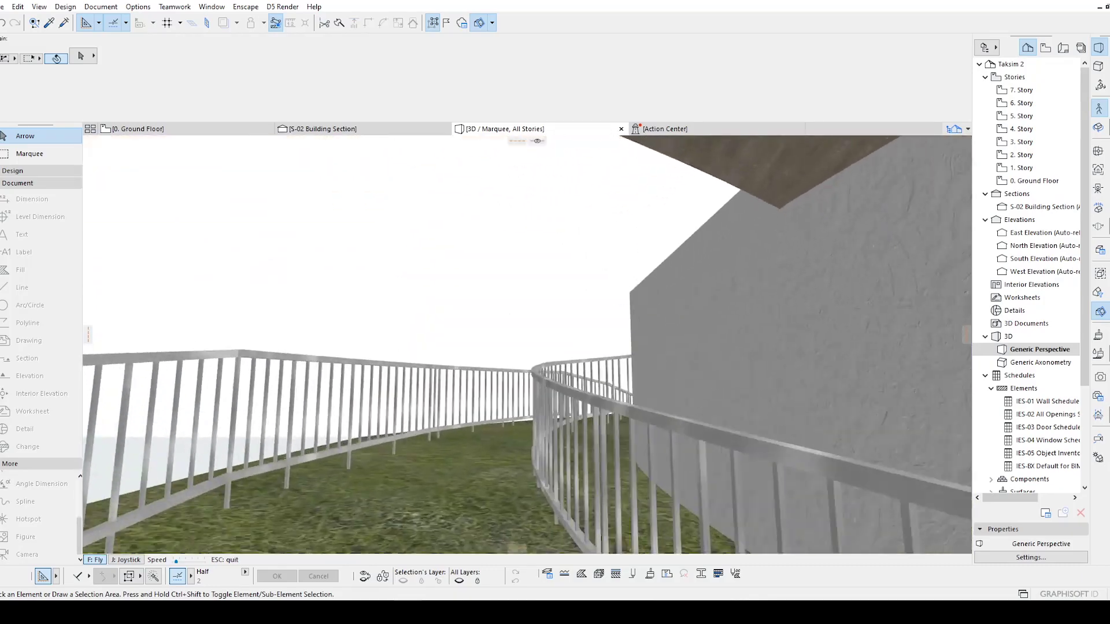
{"action": "key", "text": "Up"}
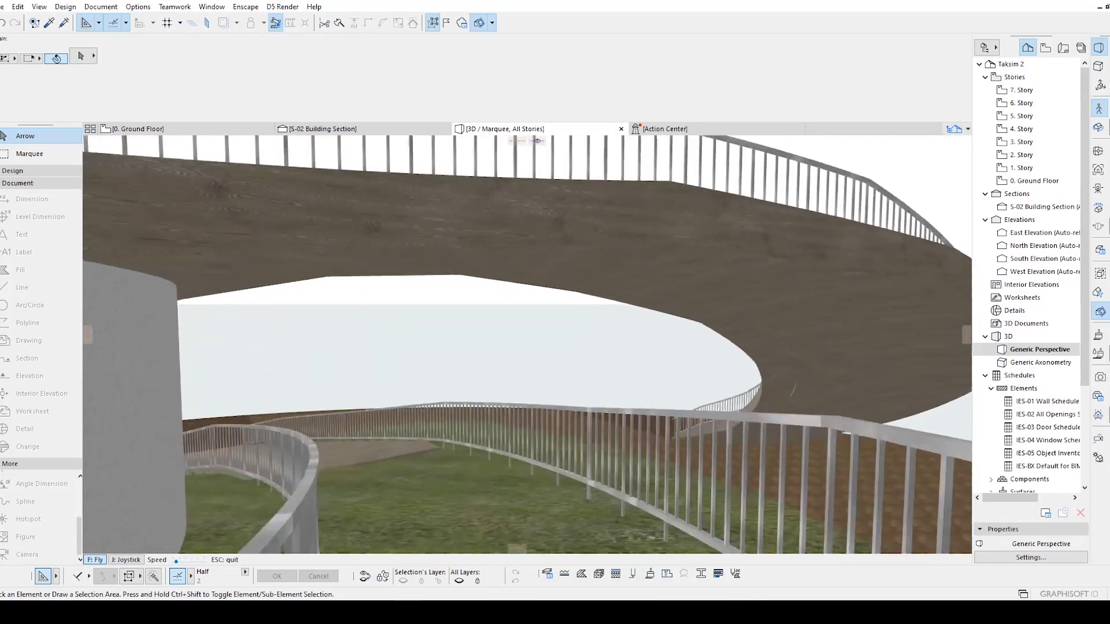
{"action": "key", "text": "Down"}
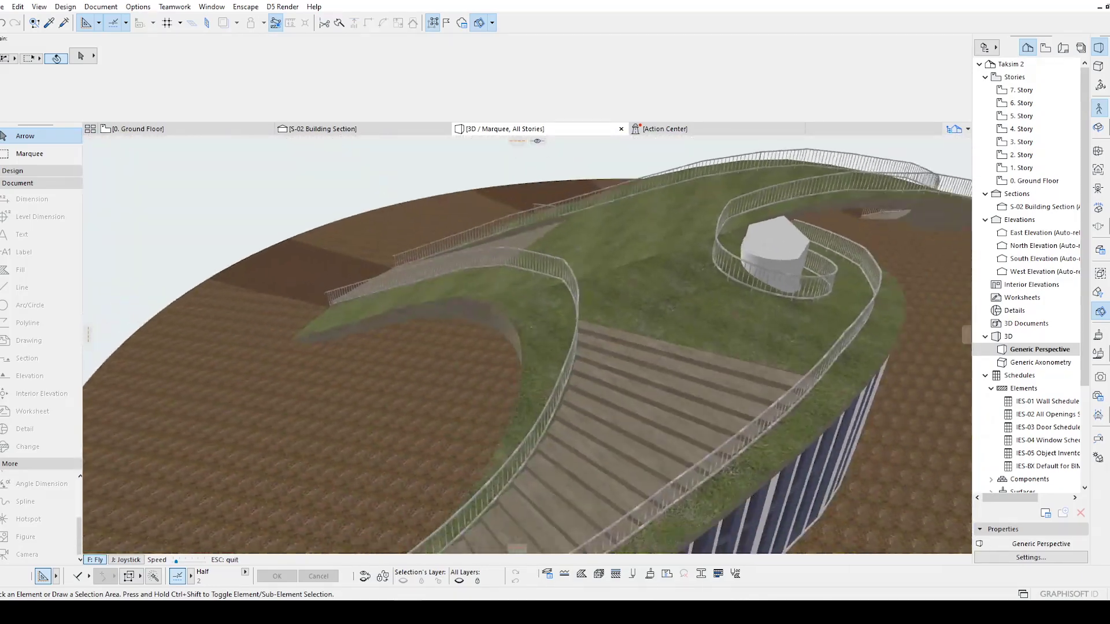
{"action": "key", "text": "Up"}
{"action": "key", "text": "Up"}
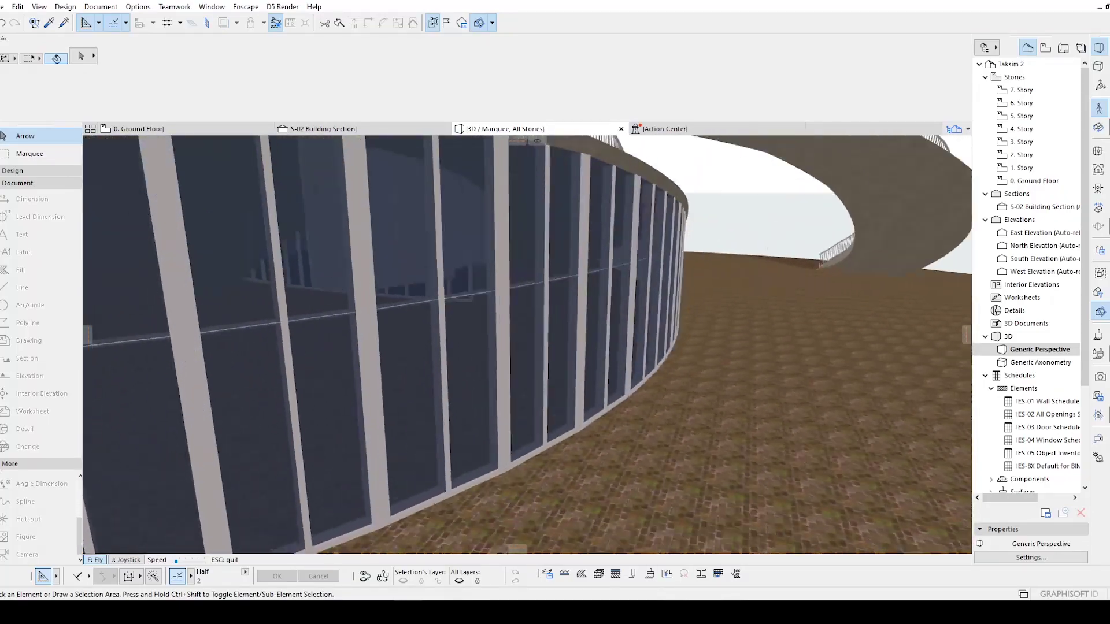
{"action": "key", "text": "Up"}
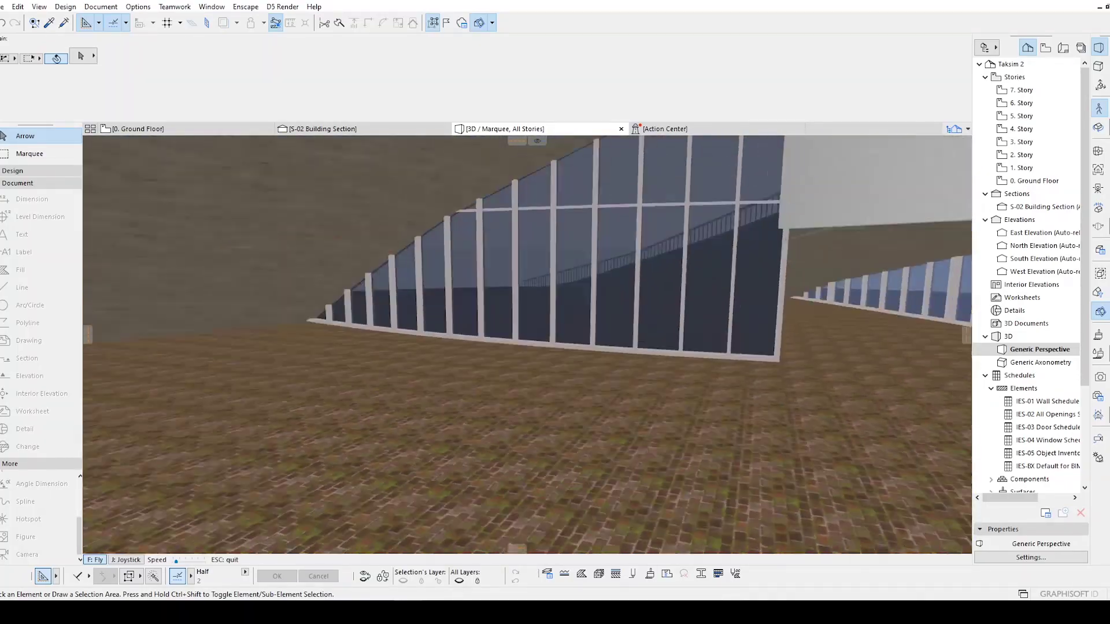
{"action": "key", "text": "Up"}
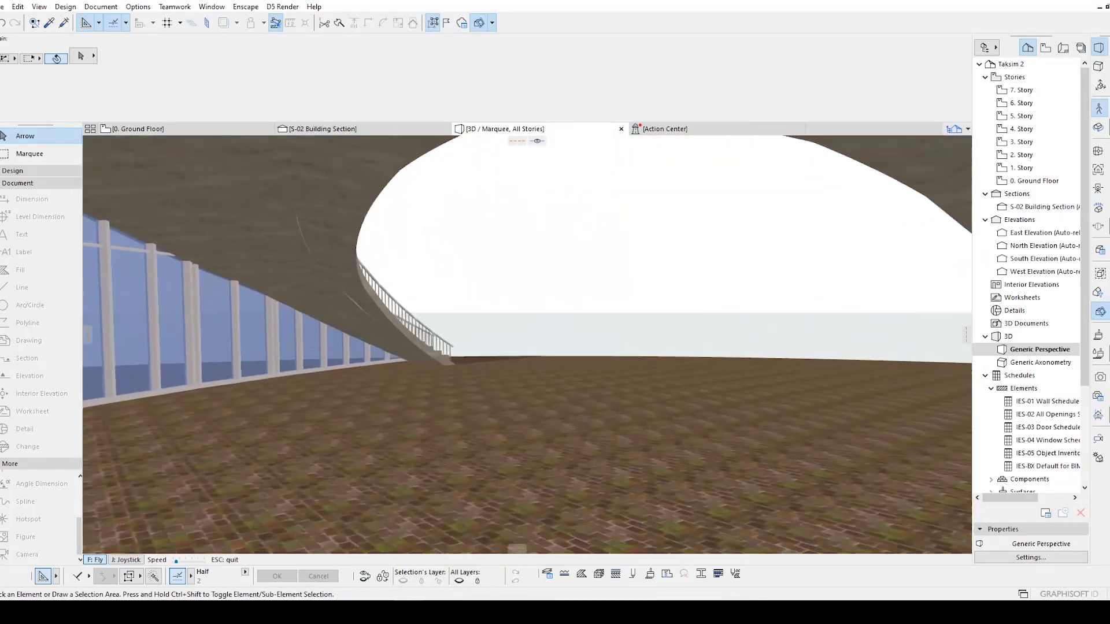
{"action": "key", "text": "Down"}
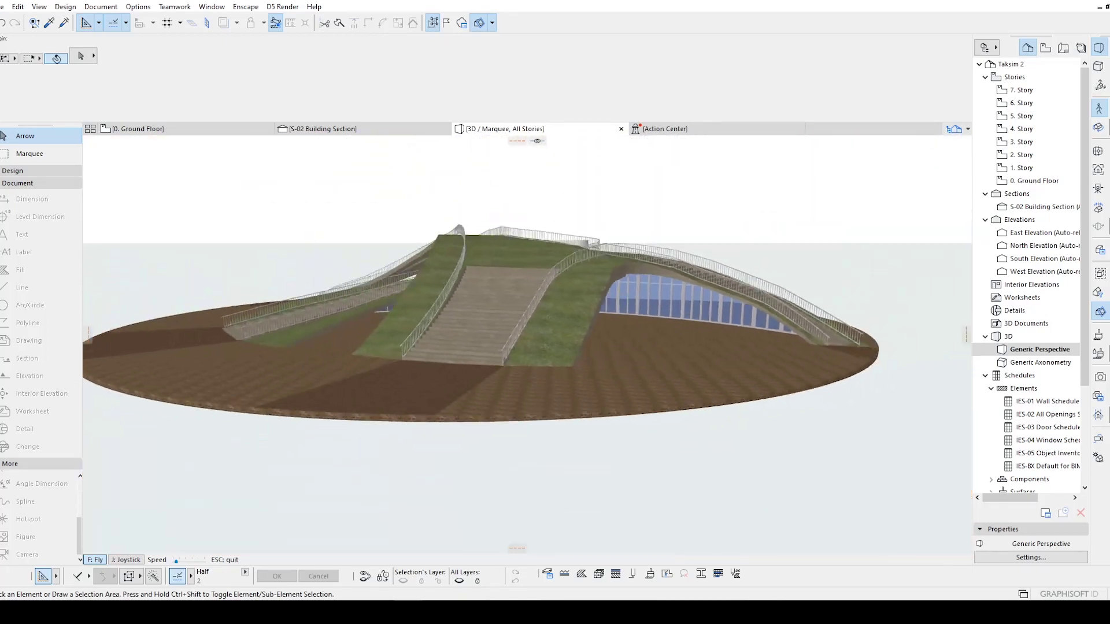
{"action": "key", "text": "Up"}
{"action": "key", "text": "Left"}
{"action": "key", "text": "Escape"}
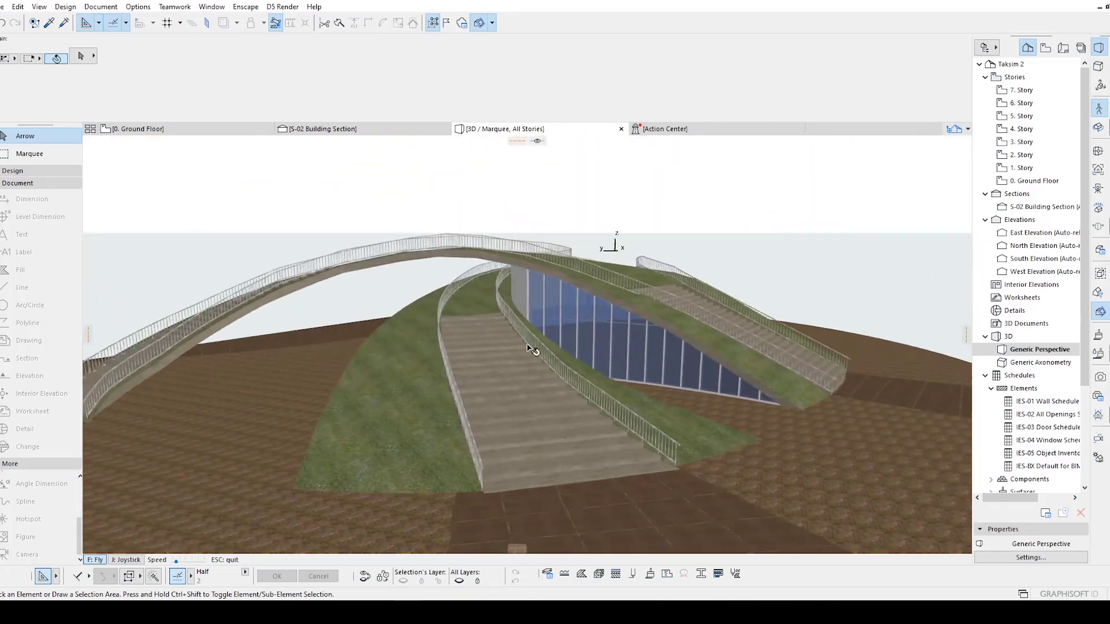
Review the whole Taksim 2 building on its round site from above and from the side of the stair ramps
{"action": "scroll", "coordinate": [461, 333], "scroll_direction": "down", "scroll_amount": 8}
{"action": "middle_click_drag", "start_coordinate": [471, 336], "coordinate": [1, 418], "text": "shift"}
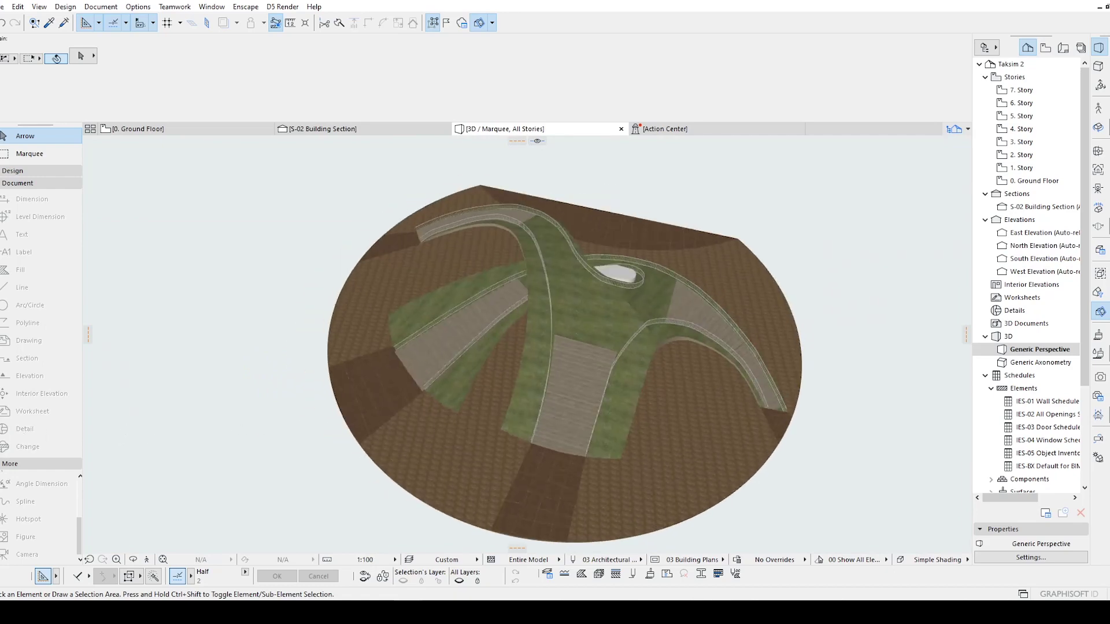
{"action": "middle_click_drag", "start_coordinate": [538, 489], "coordinate": [801, 427], "text": "shift"}
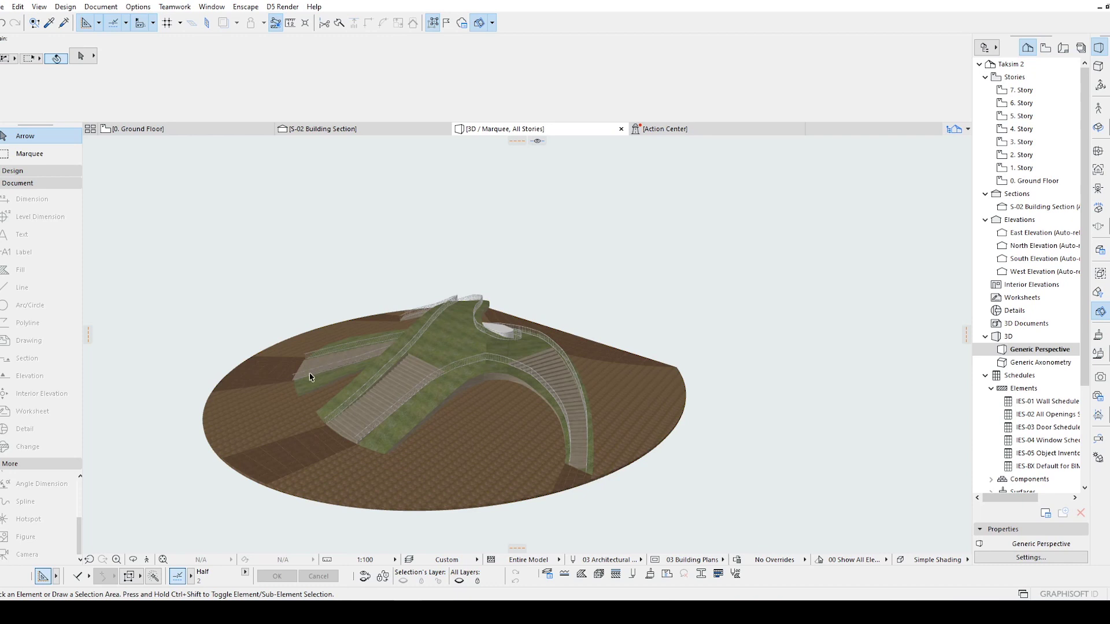
{"action": "mouse_move", "coordinate": [349, 359]}
{"action": "middle_mouse_down"}
{"action": "mouse_move", "coordinate": [500, 360]}
{"action": "mouse_move", "coordinate": [347, 357]}
{"action": "middle_mouse_up"}
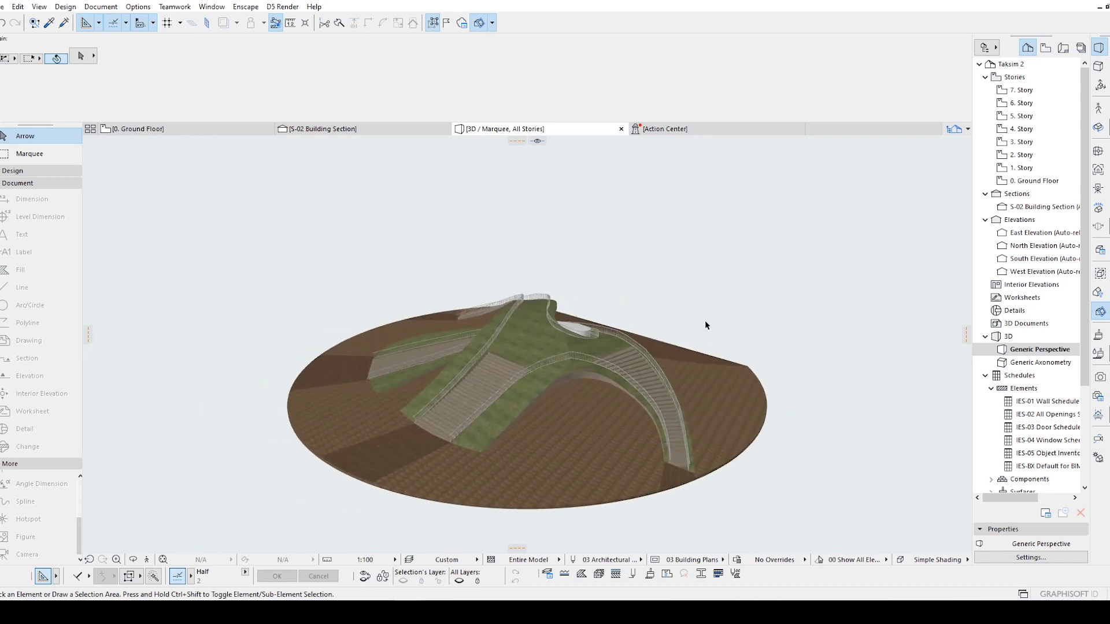